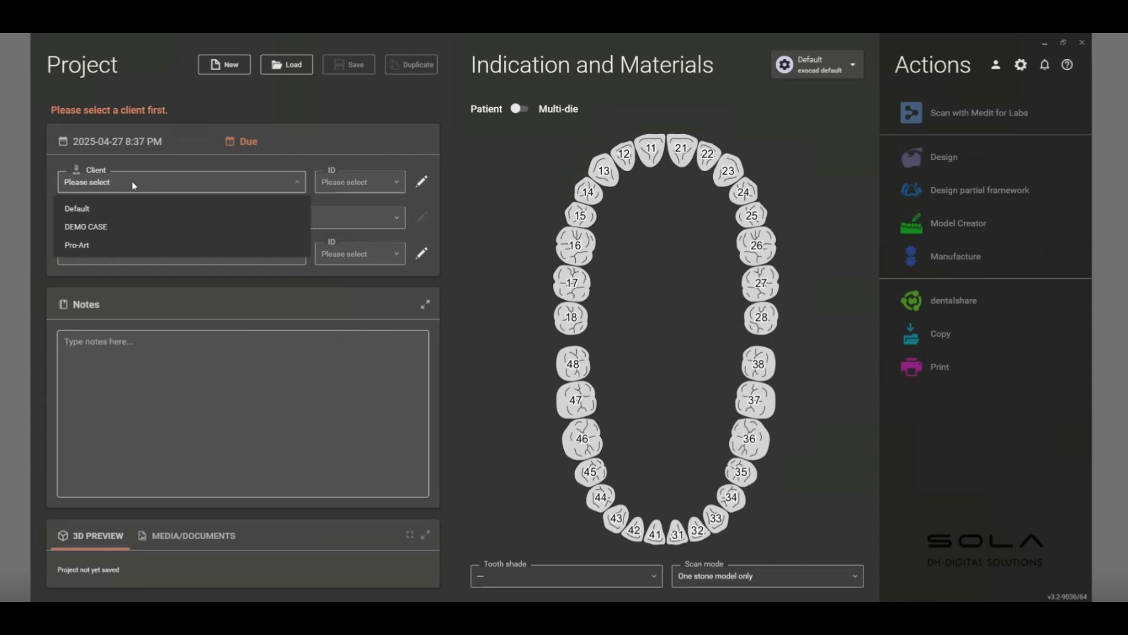
pyautogui.click(421, 182)
pyautogui.click(420, 182)
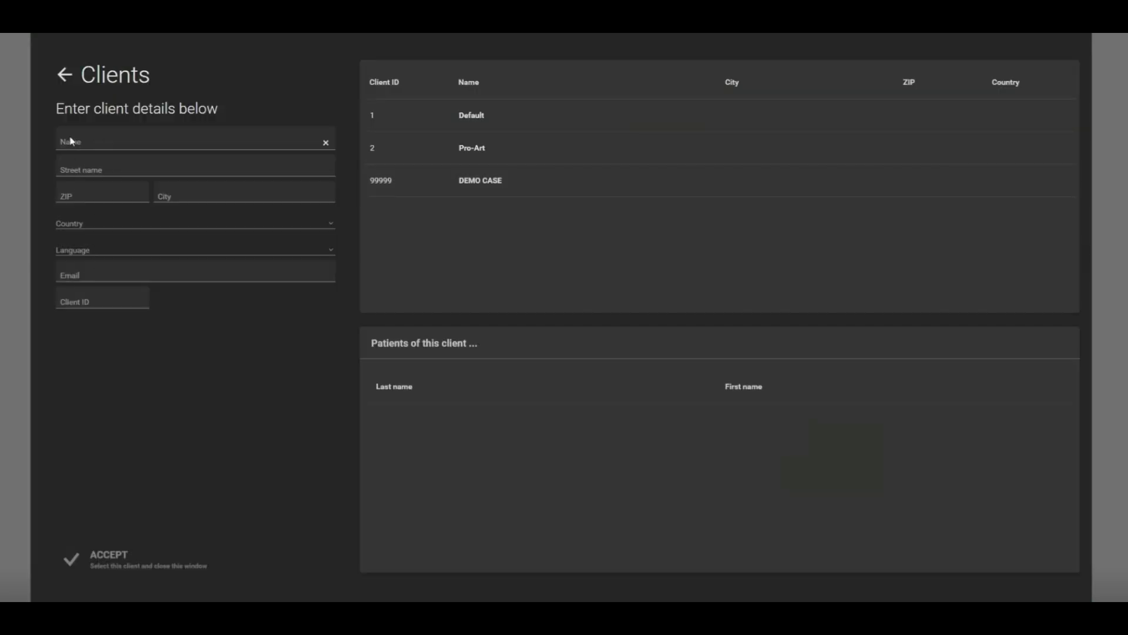
pyautogui.click(64, 76)
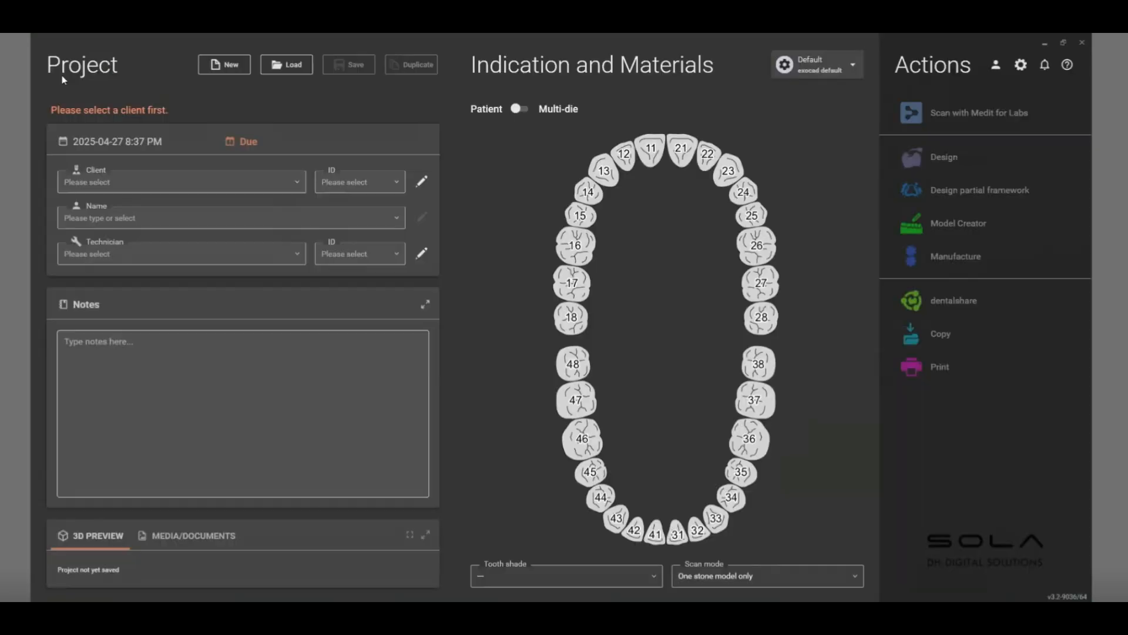
# Set the project's client to Pro-Art, pick the existing Test patient, and add N after the comma in the patient name
pyautogui.click(139, 188)
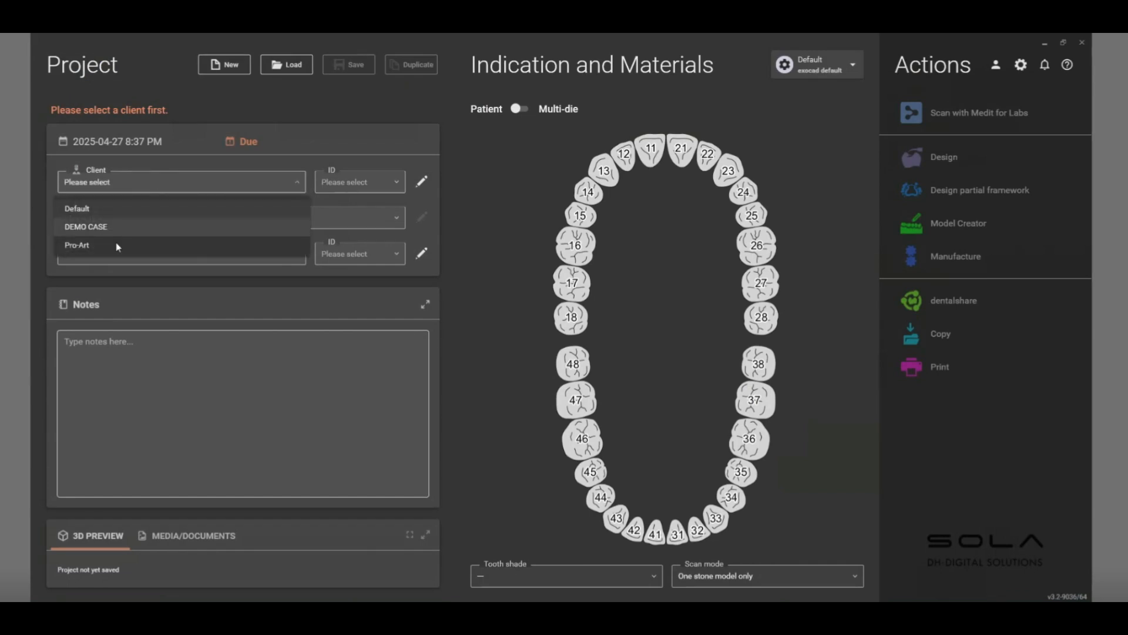
pyautogui.click(116, 246)
pyautogui.click(121, 219)
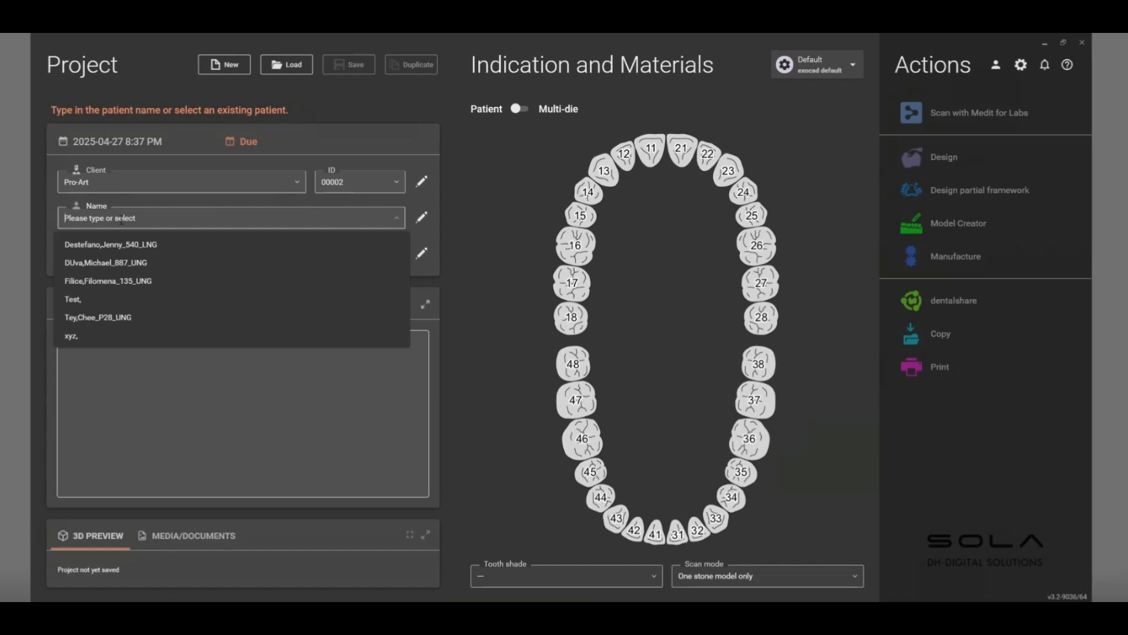
pyautogui.click(93, 305)
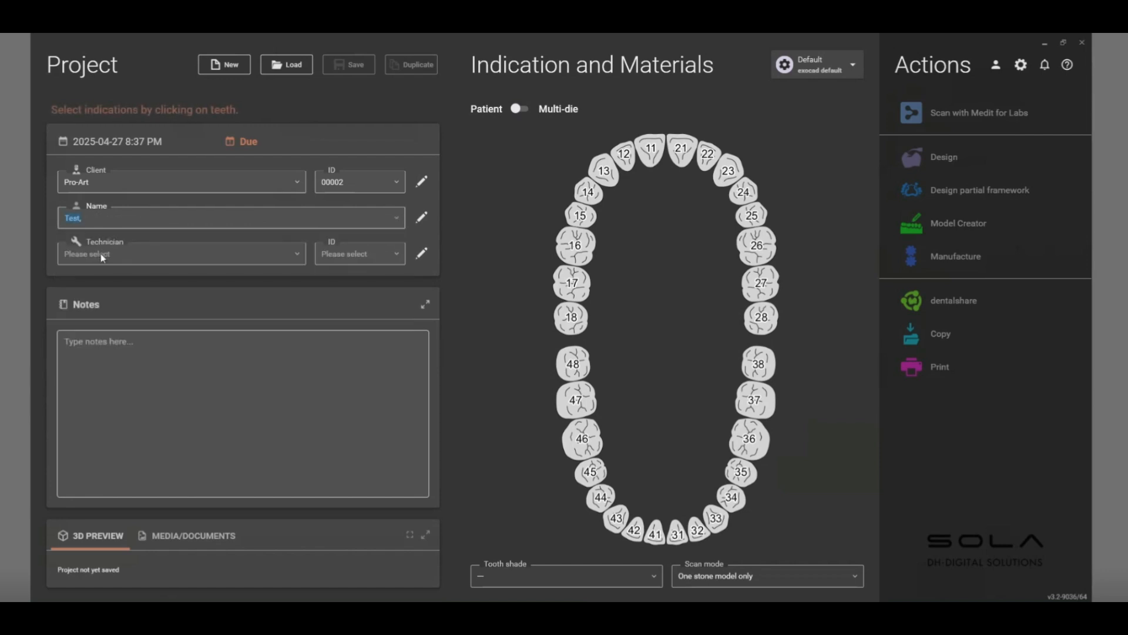
pyautogui.click(104, 218)
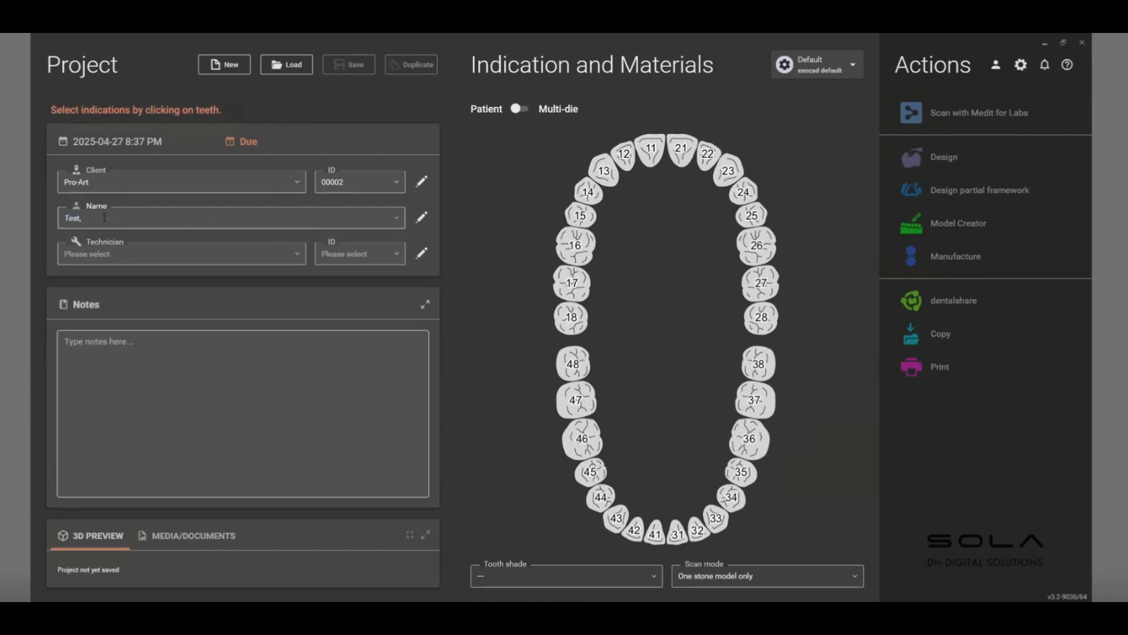
pyautogui.write('N')
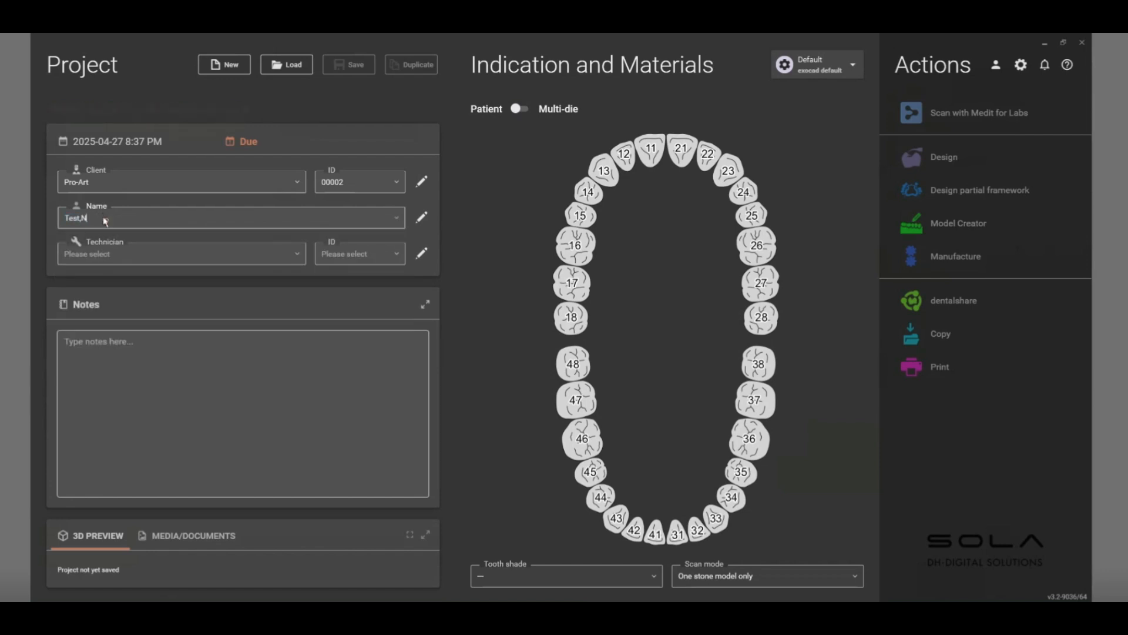
# Assign the listed technician to the project and leave the notes empty
pyautogui.click(101, 254)
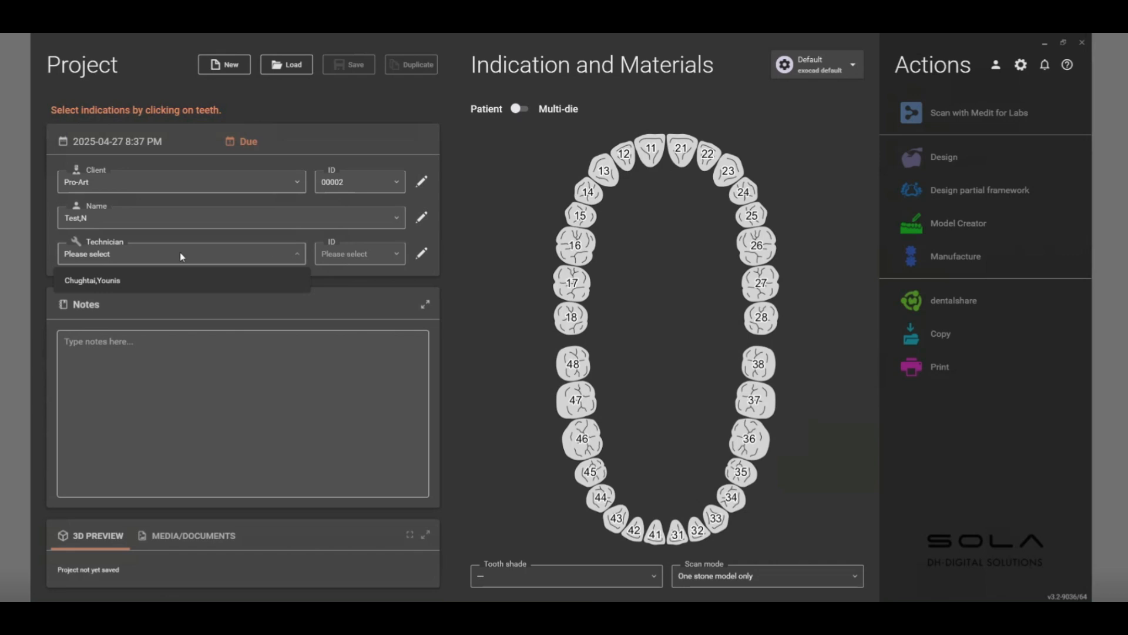
pyautogui.click(99, 280)
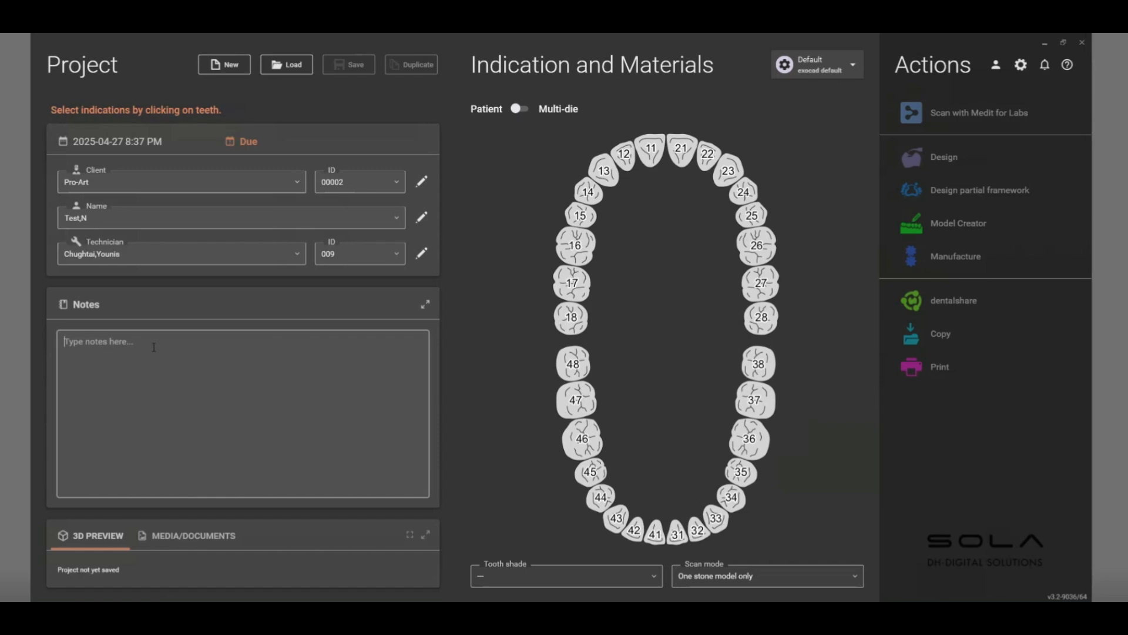
pyautogui.click(130, 352)
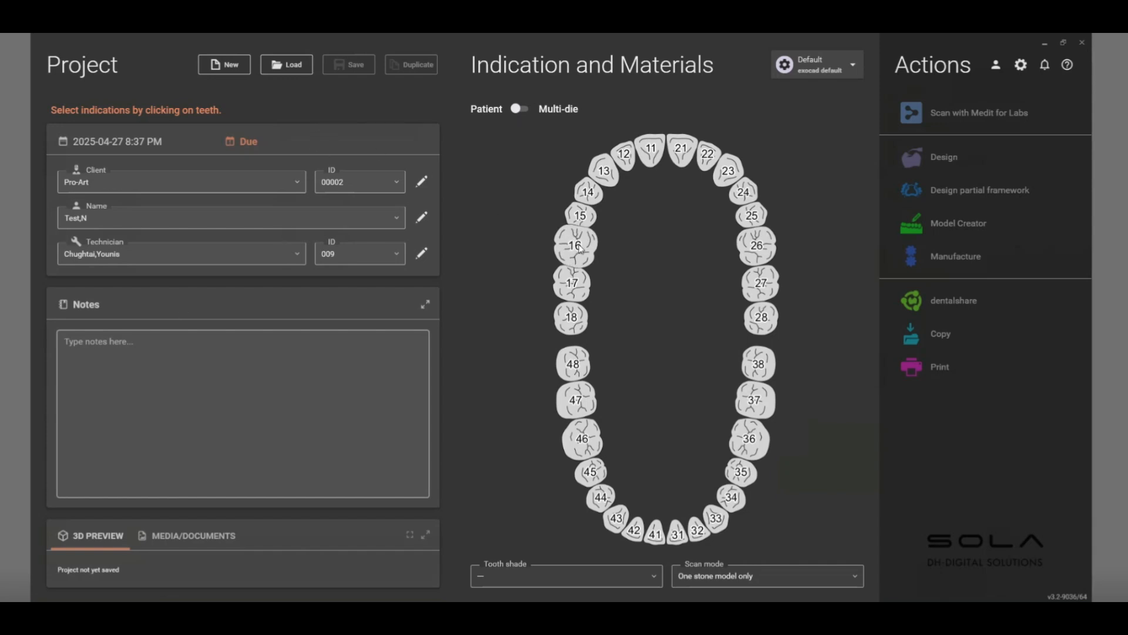
# Define tooth 47 as a bite splint in 3D Print material, using the Standard bite splint mode
pyautogui.click(579, 400)
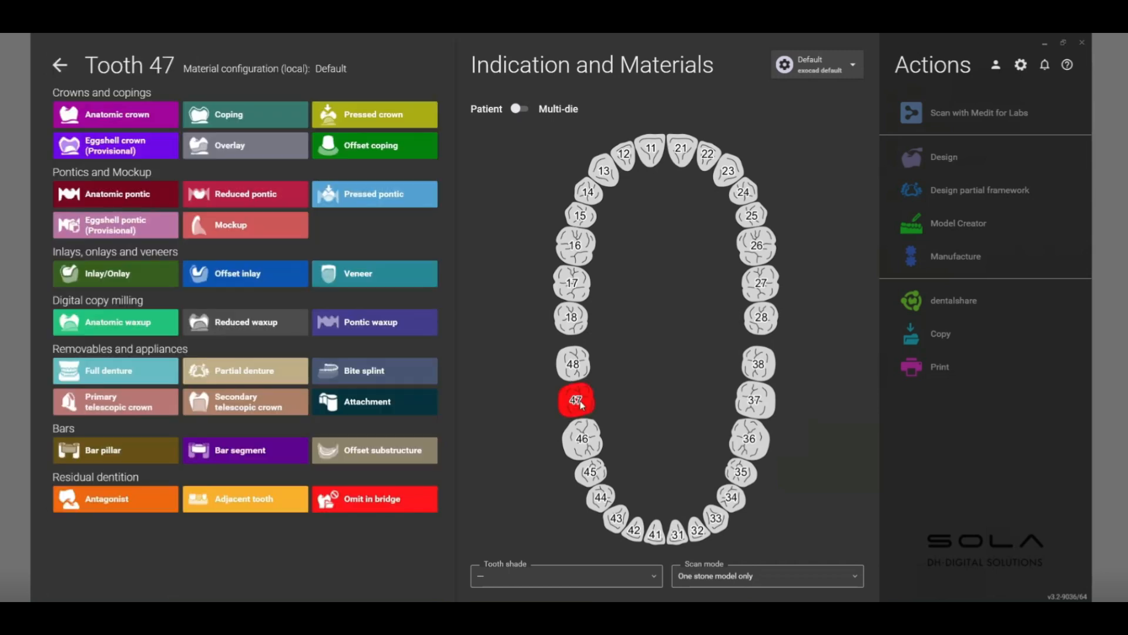
pyautogui.click(358, 373)
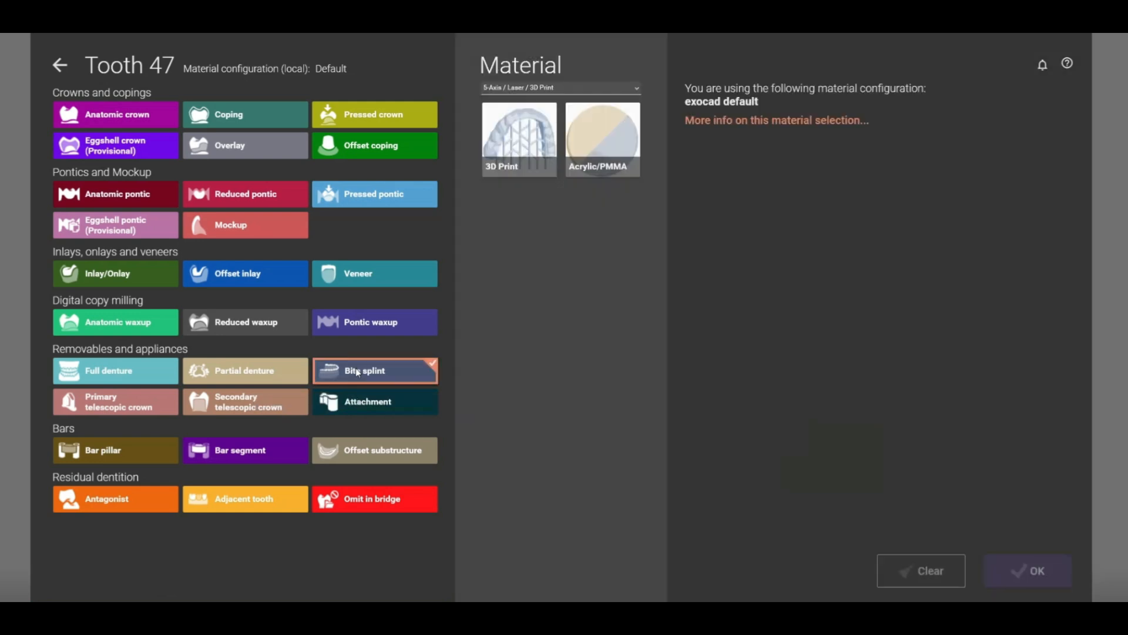
pyautogui.click(516, 149)
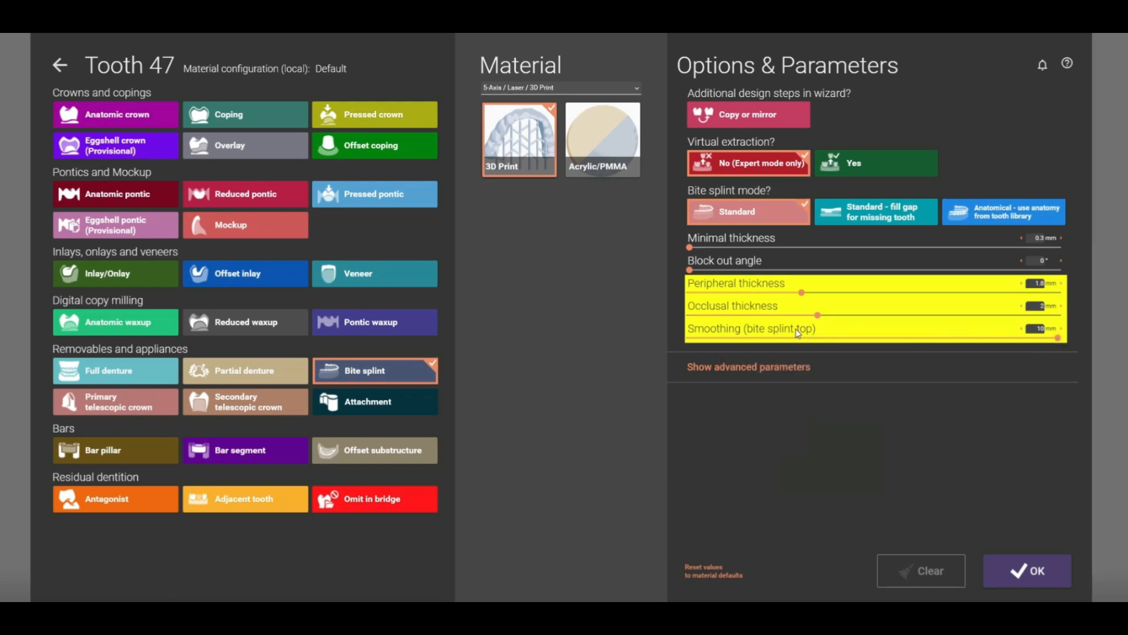
pyautogui.moveTo(798, 333)
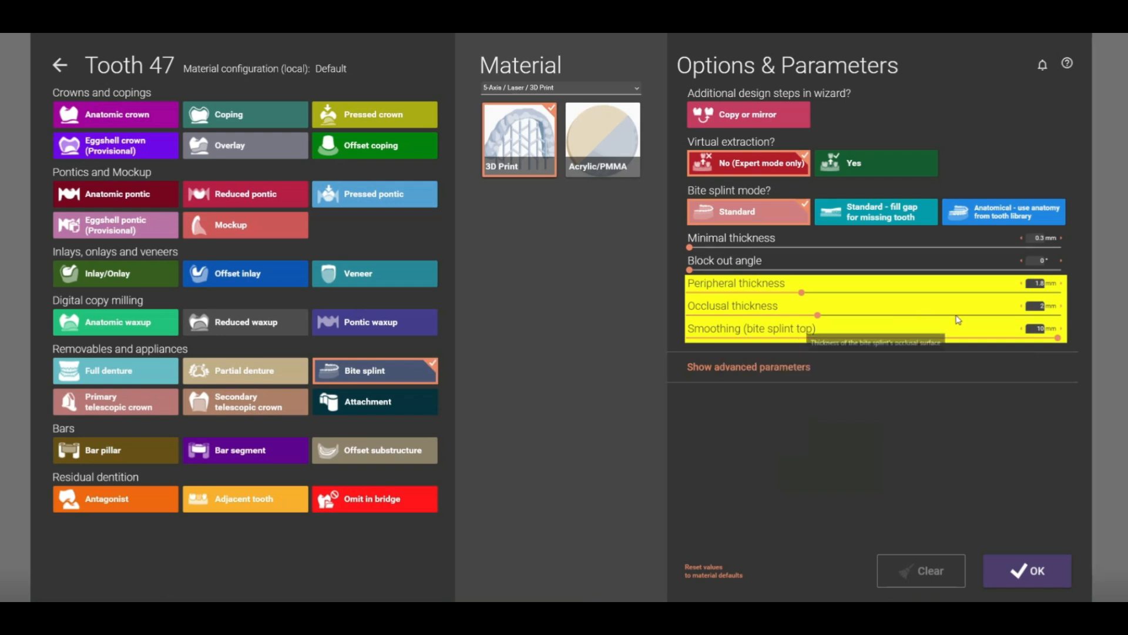
pyautogui.moveTo(1058, 338)
pyautogui.mouseDown()
pyautogui.moveTo(884, 339)
pyautogui.moveTo(1073, 340)
pyautogui.mouseUp()
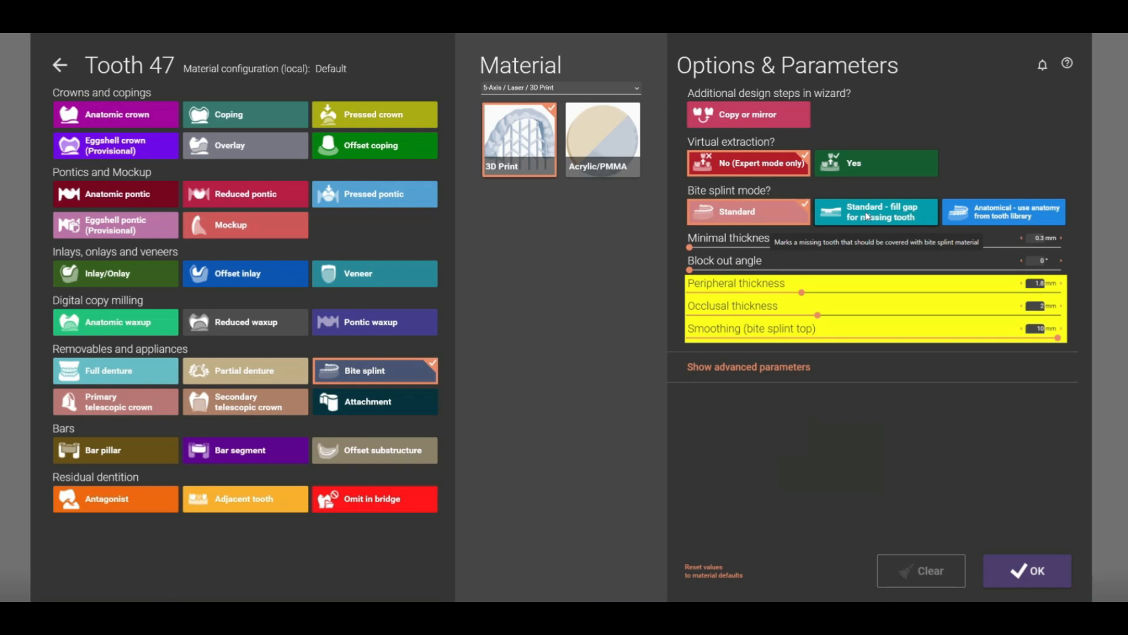
pyautogui.click(909, 211)
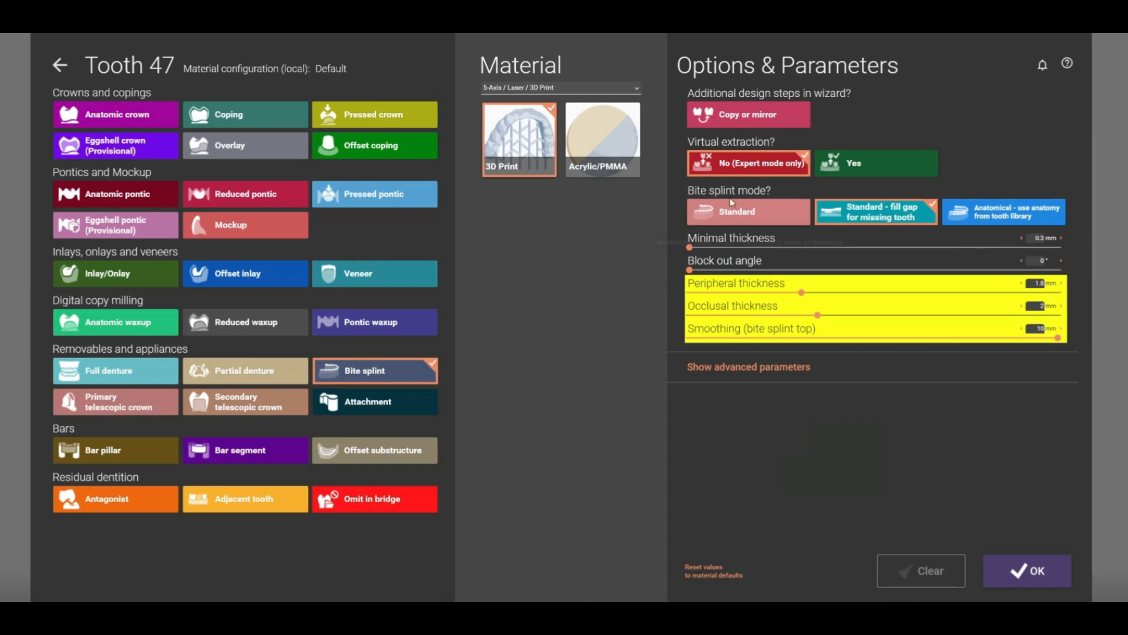
pyautogui.click(798, 203)
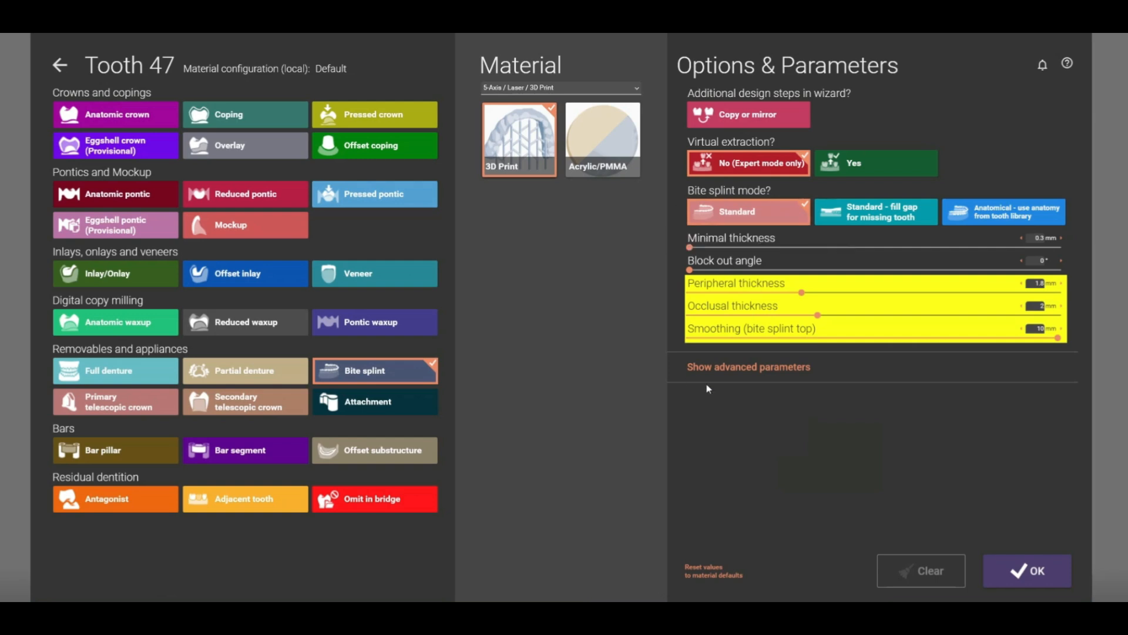
# Accept the splint settings as a single arch appliance for the lower jaw and save the project
pyautogui.click(1019, 573)
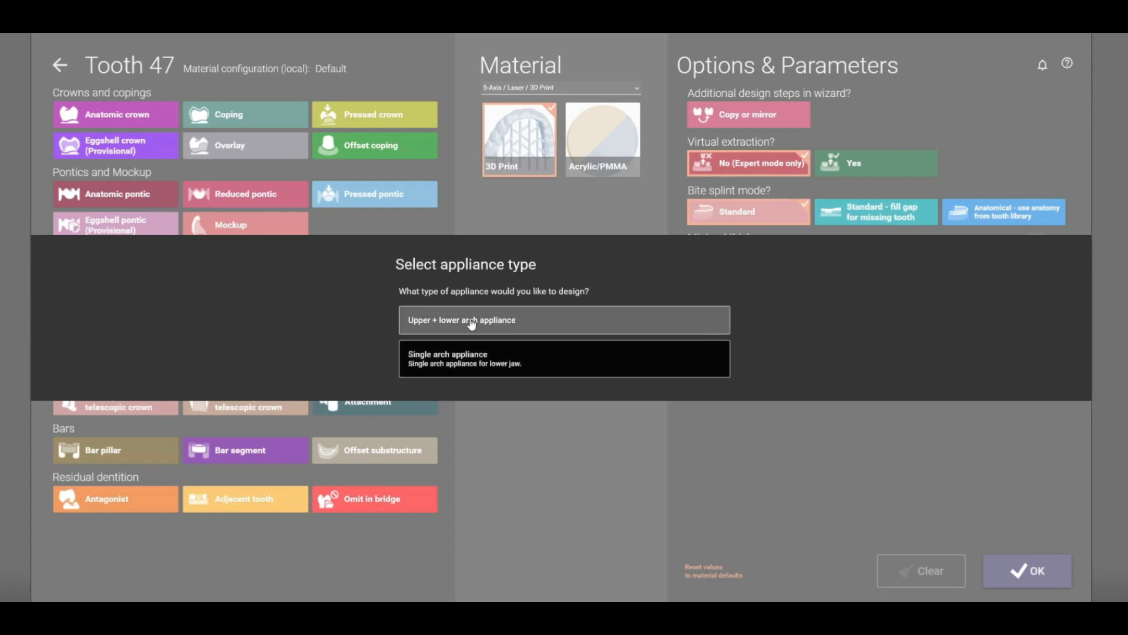
pyautogui.click(477, 358)
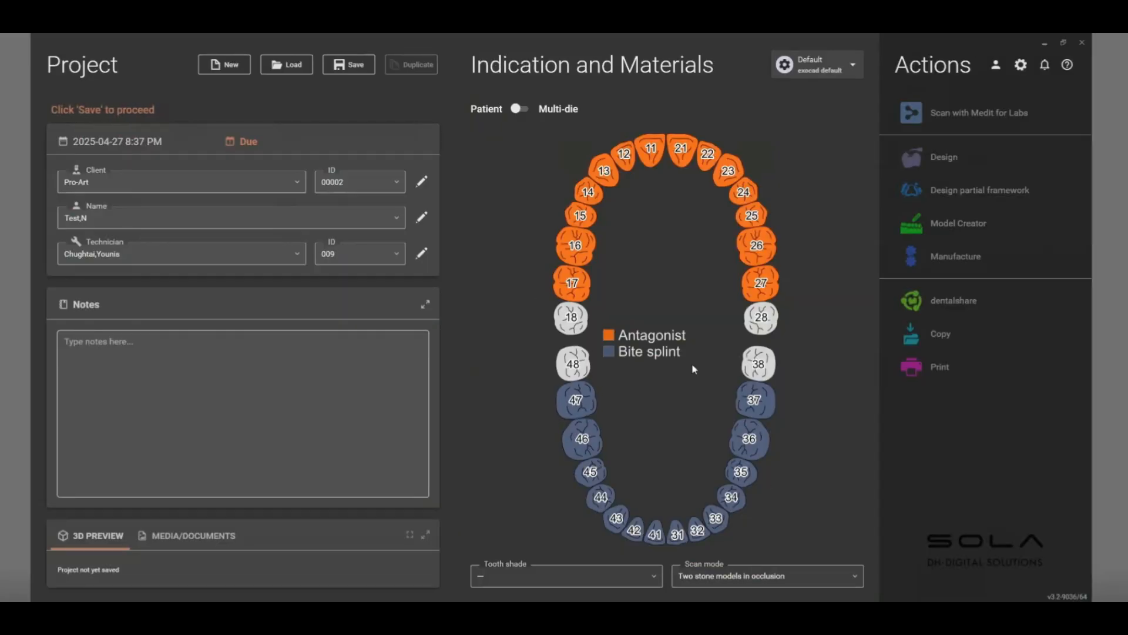
pyautogui.click(356, 65)
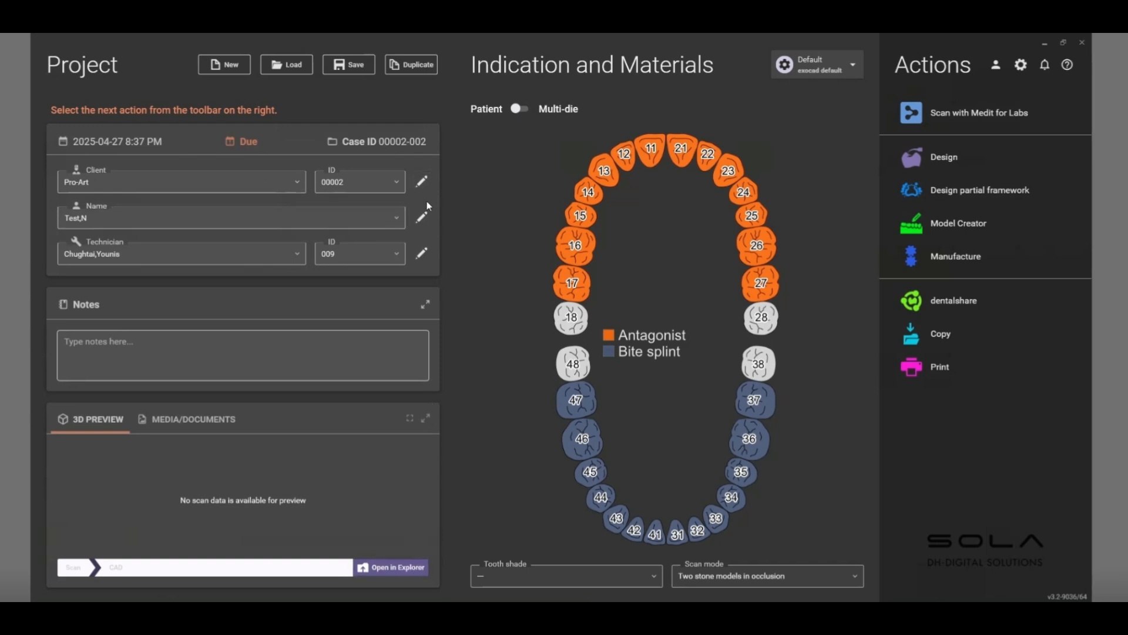
# Open the project folder 2025-04-27_00002-002 in File Explorer and rearrange the windows to expose the desktop shortcuts
pyautogui.click(398, 571)
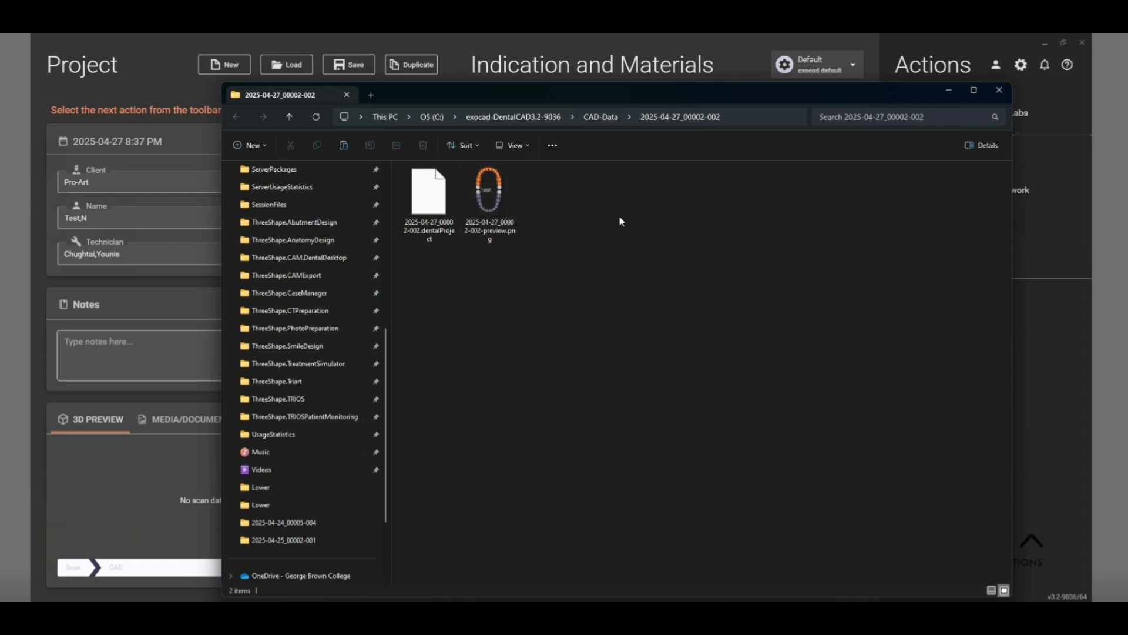
pyautogui.moveTo(601, 92); pyautogui.dragTo(523, 68)
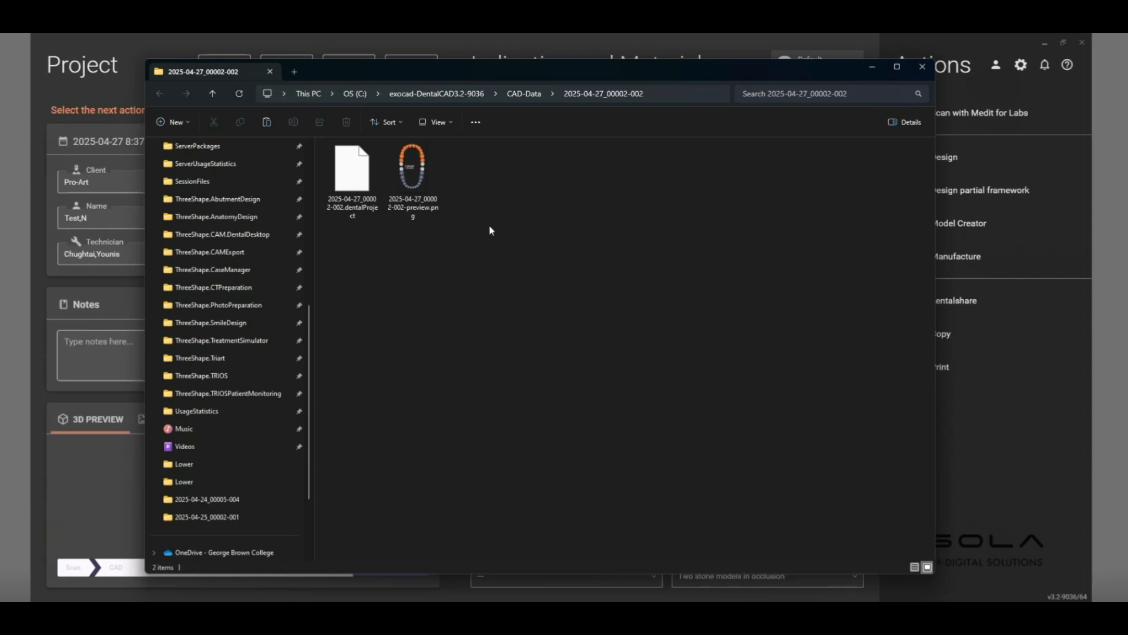
pyautogui.click(1041, 41)
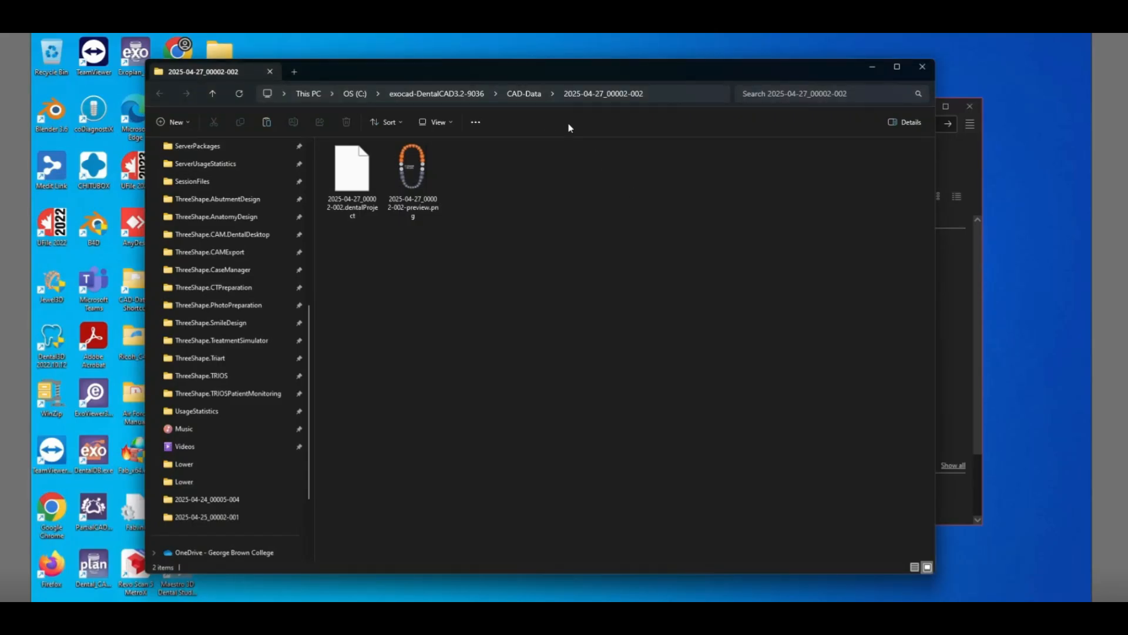
pyautogui.moveTo(591, 75); pyautogui.dragTo(762, 161)
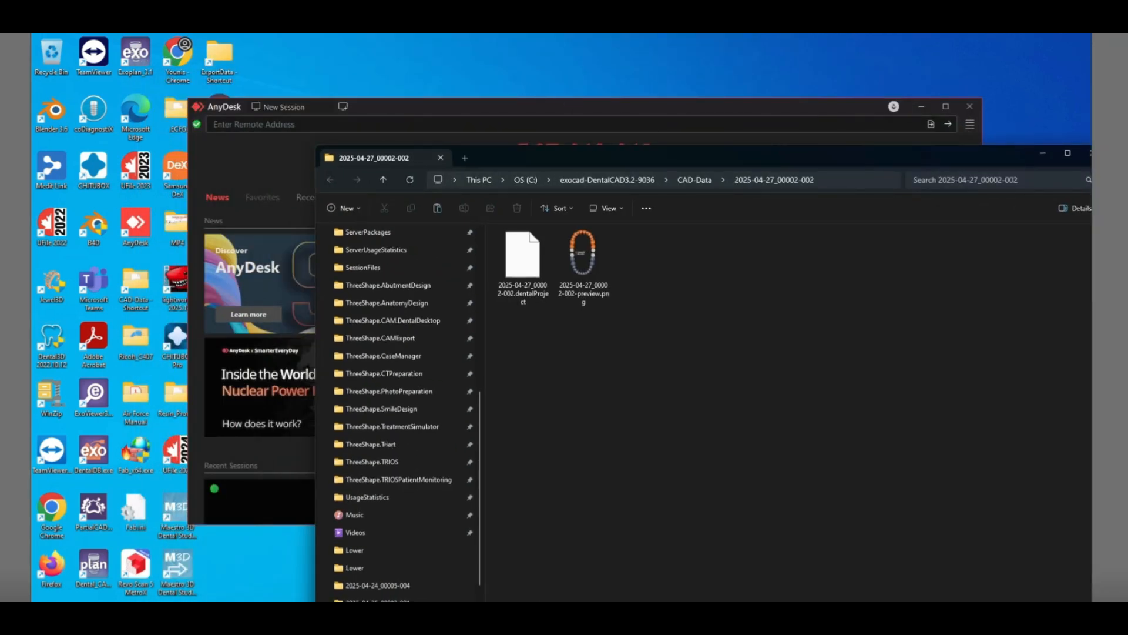
pyautogui.moveTo(557, 101); pyautogui.dragTo(572, 125)
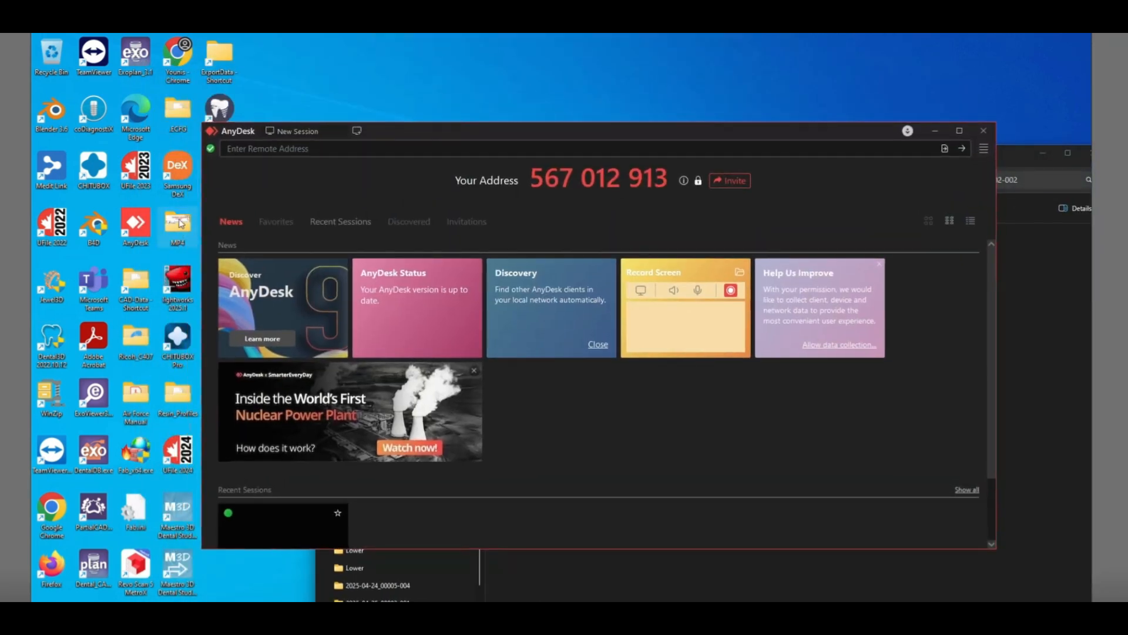
# Copy the Lower and Upper scan folders from 2025-04-24_00005-004 in the EXOCAD-3.2 CAD-Data folder
pyautogui.doubleClick(133, 285)
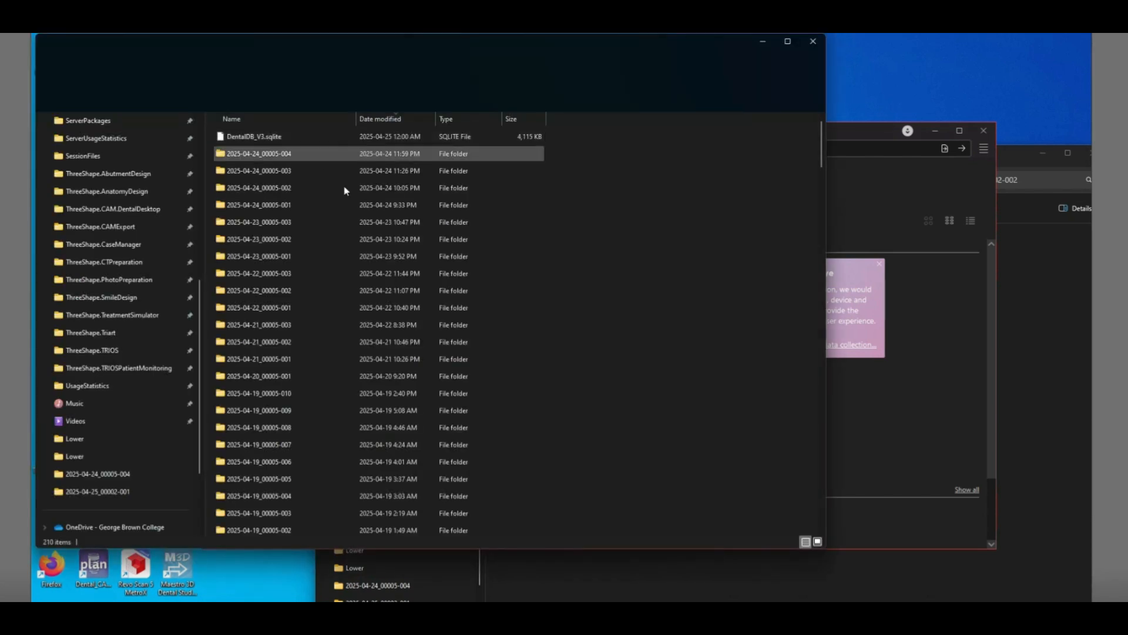
pyautogui.doubleClick(276, 154)
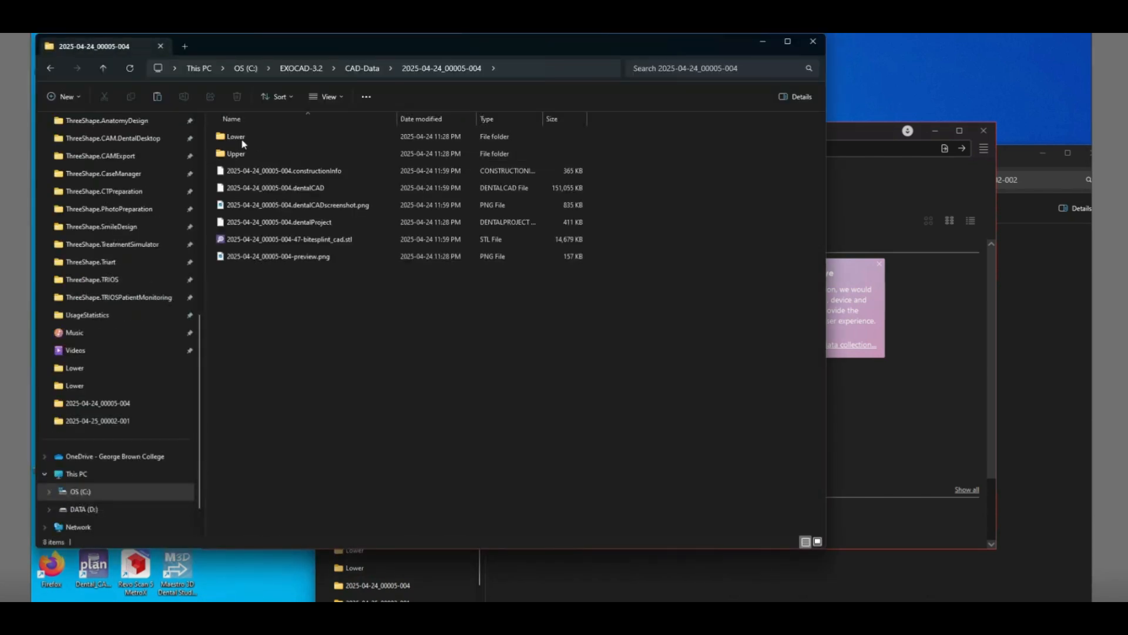
pyautogui.click(237, 137)
pyautogui.click(245, 155)
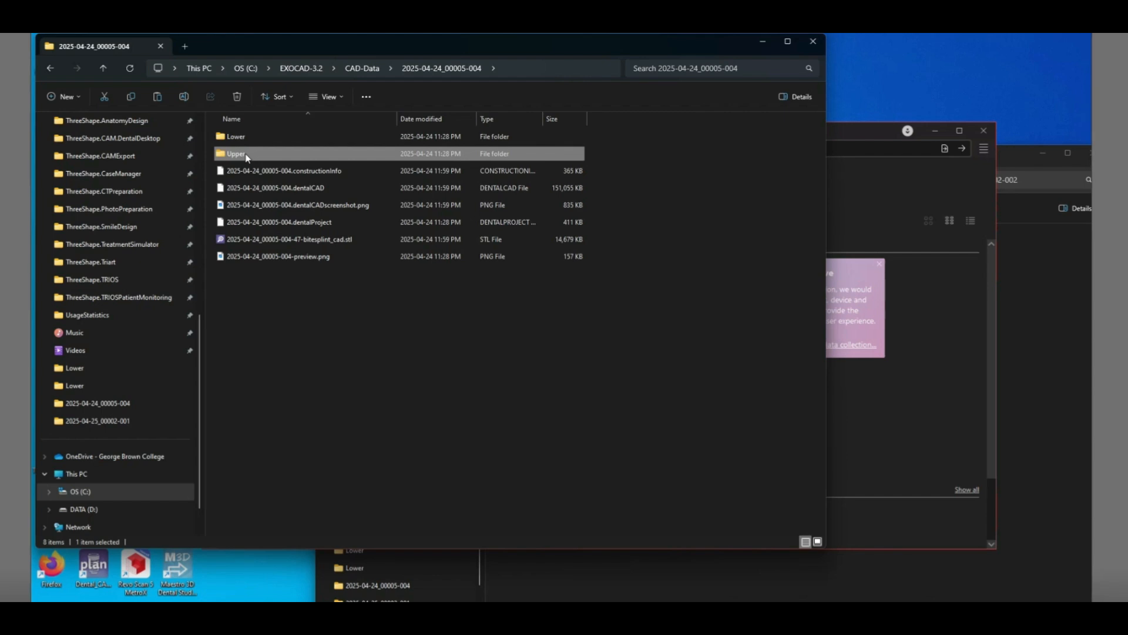
pyautogui.click(255, 140)
pyautogui.keyDown('ctrl'); pyautogui.click(260, 148); pyautogui.keyUp('ctrl')
pyautogui.rightClick(262, 141)
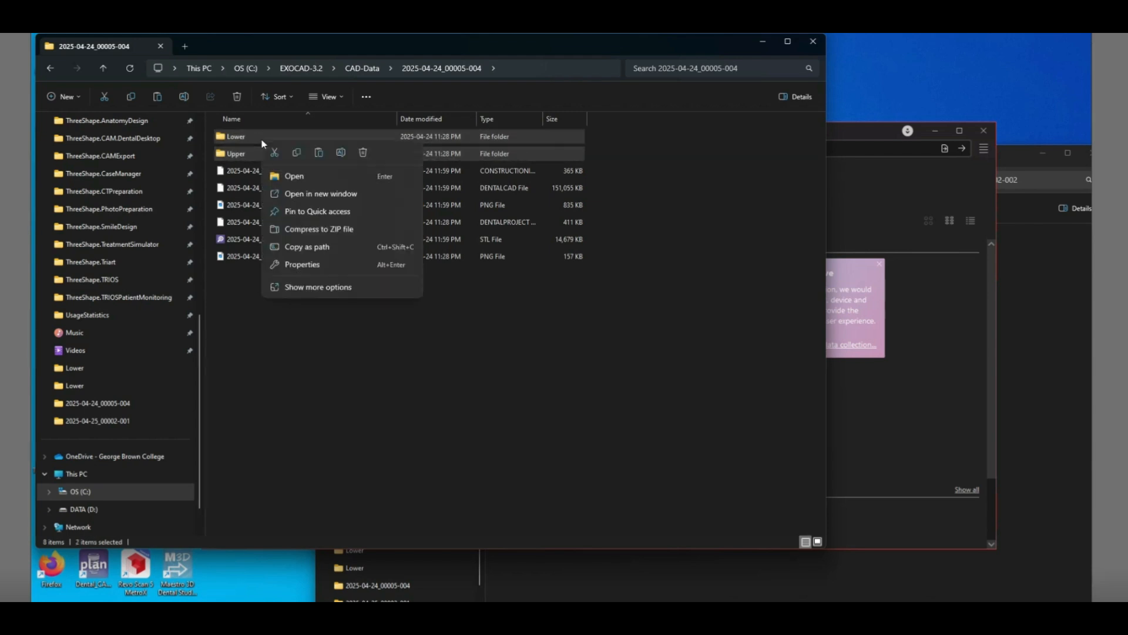
pyautogui.click(296, 154)
# Paste the Lower and Upper folders into the project folder 2025-04-27_00002-002
pyautogui.click(964, 406)
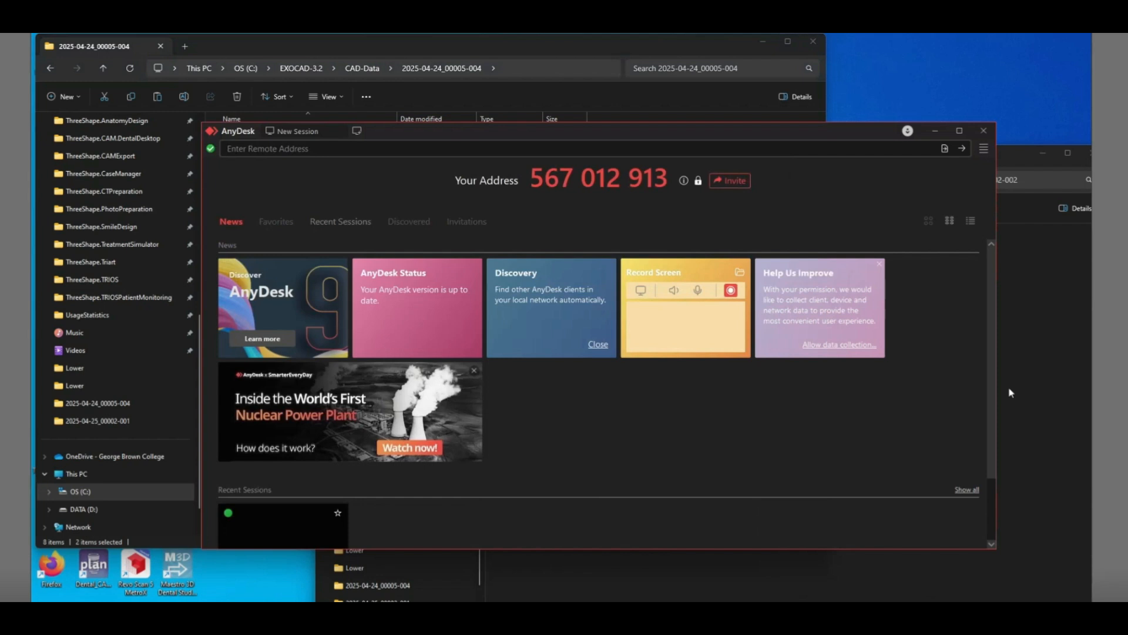
pyautogui.click(1035, 390)
pyautogui.rightClick(681, 421)
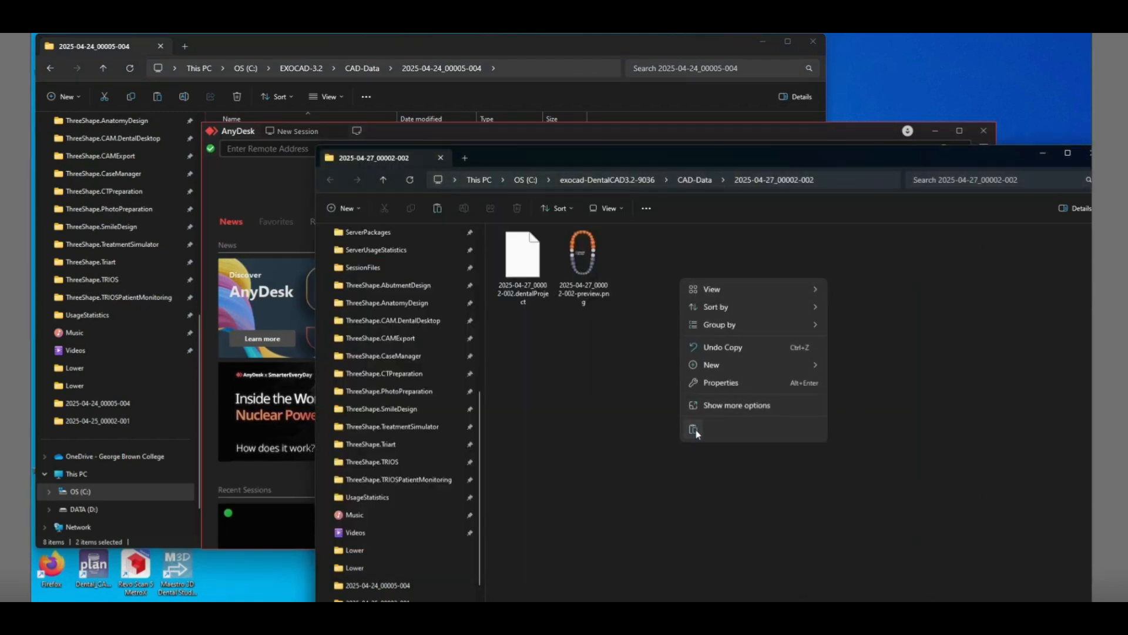
pyautogui.click(694, 429)
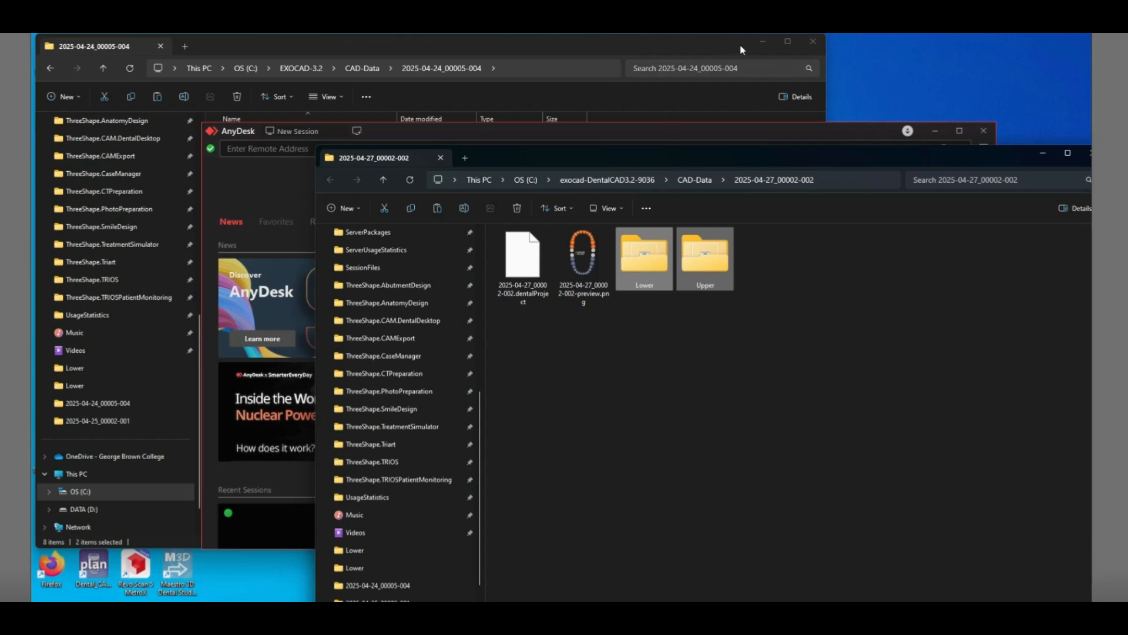
# Clear away the File Explorer windows and launch Design for the saved bite splint project
pyautogui.click(762, 41)
pyautogui.moveTo(731, 151); pyautogui.dragTo(614, 74)
pyautogui.click(950, 77)
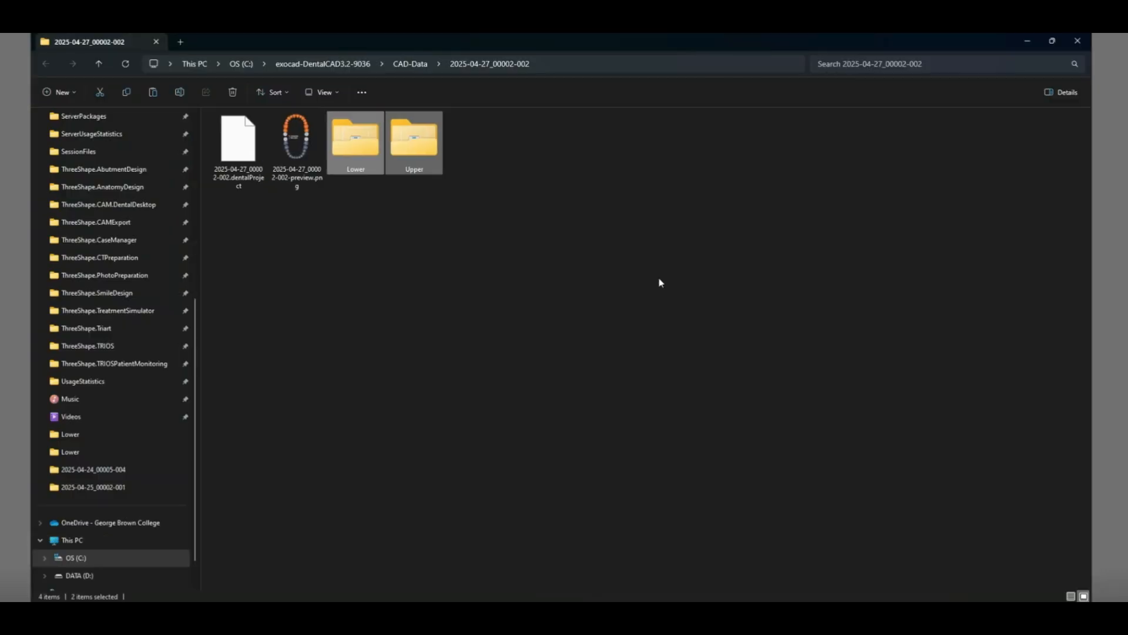
pyautogui.click(1077, 41)
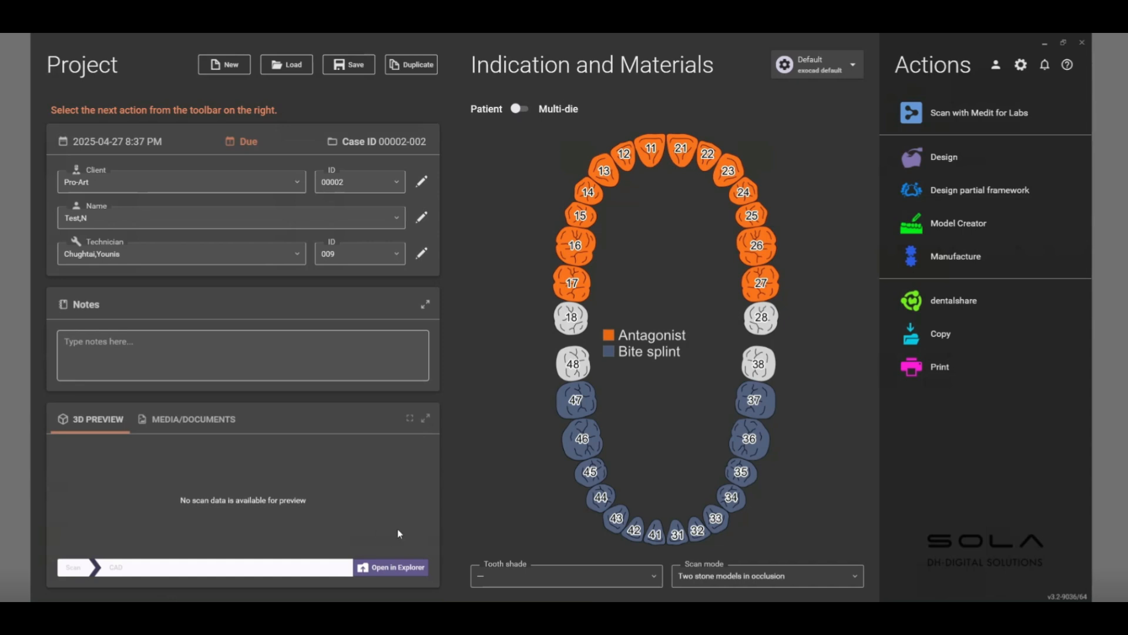
pyautogui.click(939, 157)
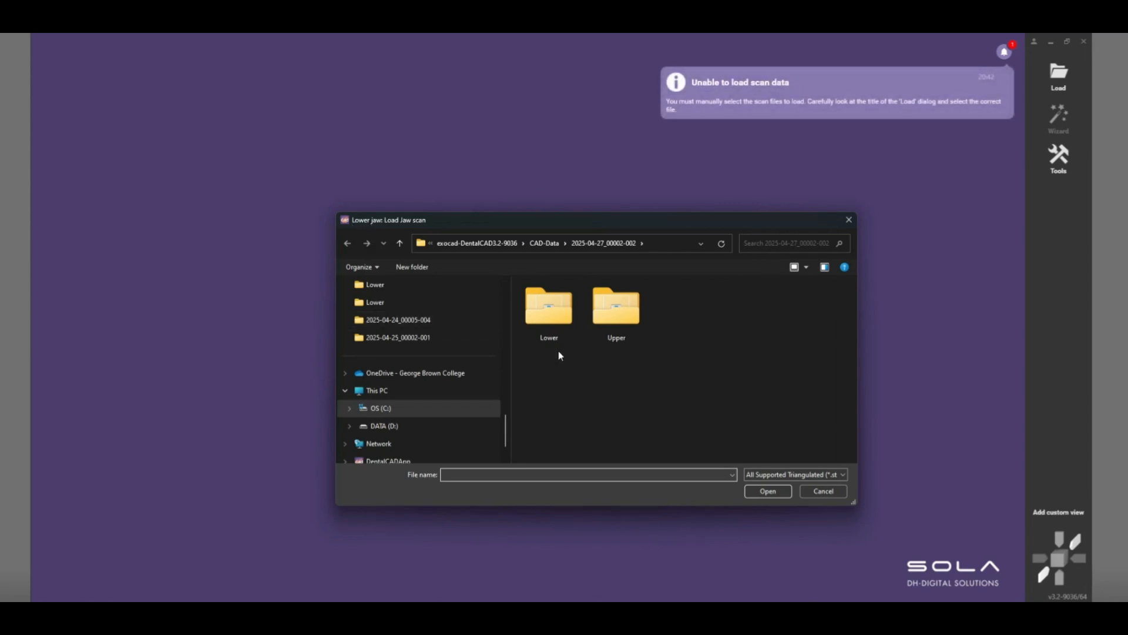
# Load PreparationScan.dcm from the Lower folder as the lower jaw scan
pyautogui.doubleClick(550, 309)
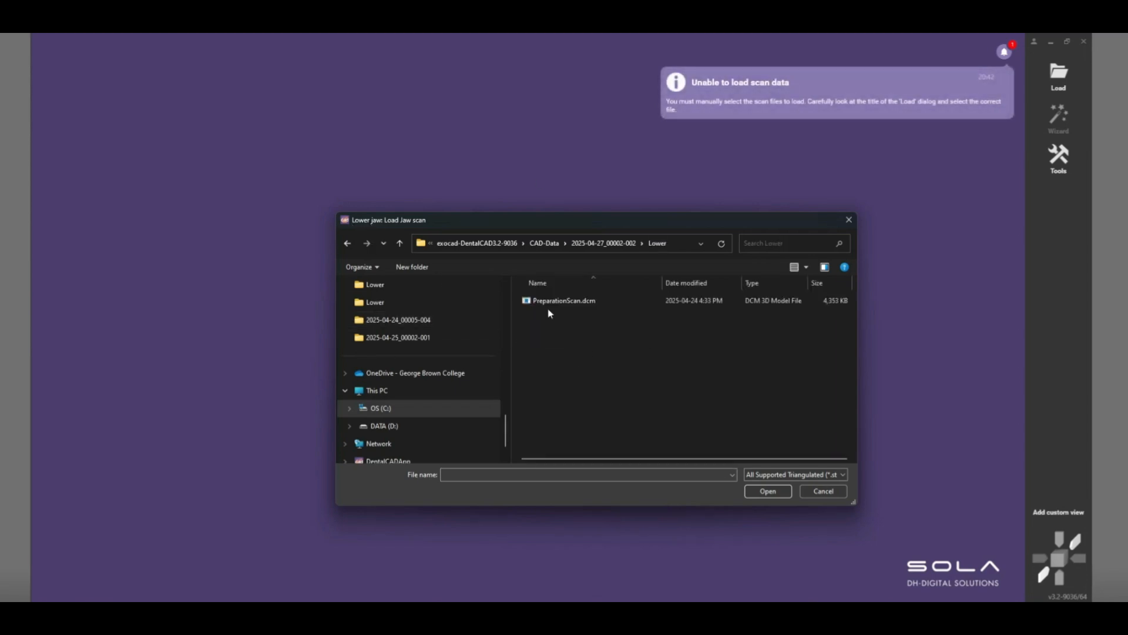
pyautogui.click(552, 305)
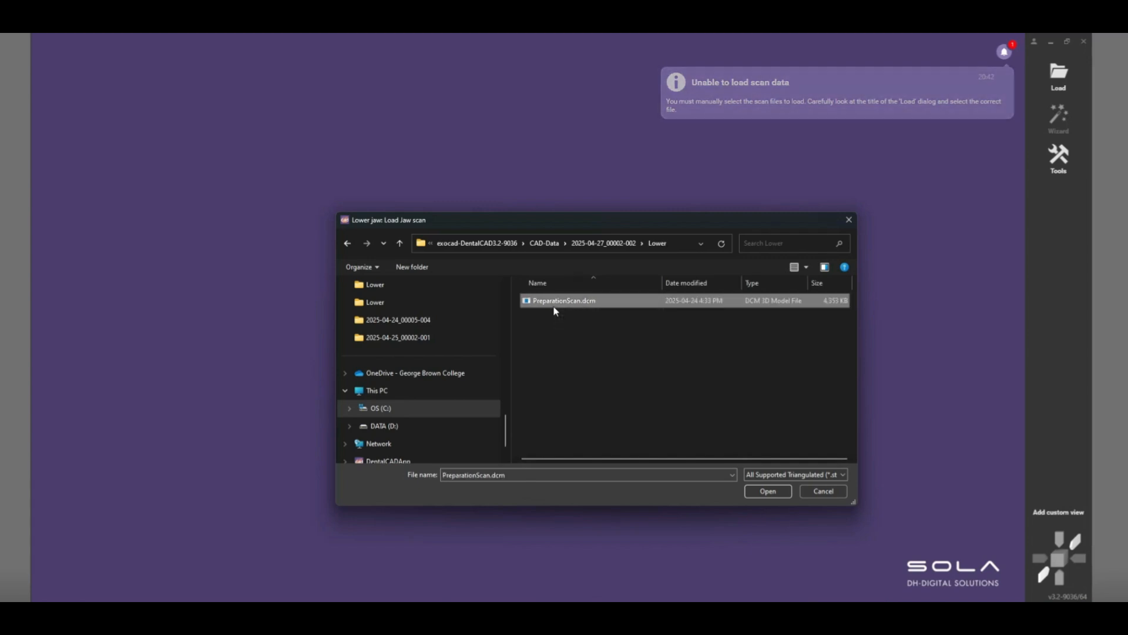
pyautogui.click(752, 489)
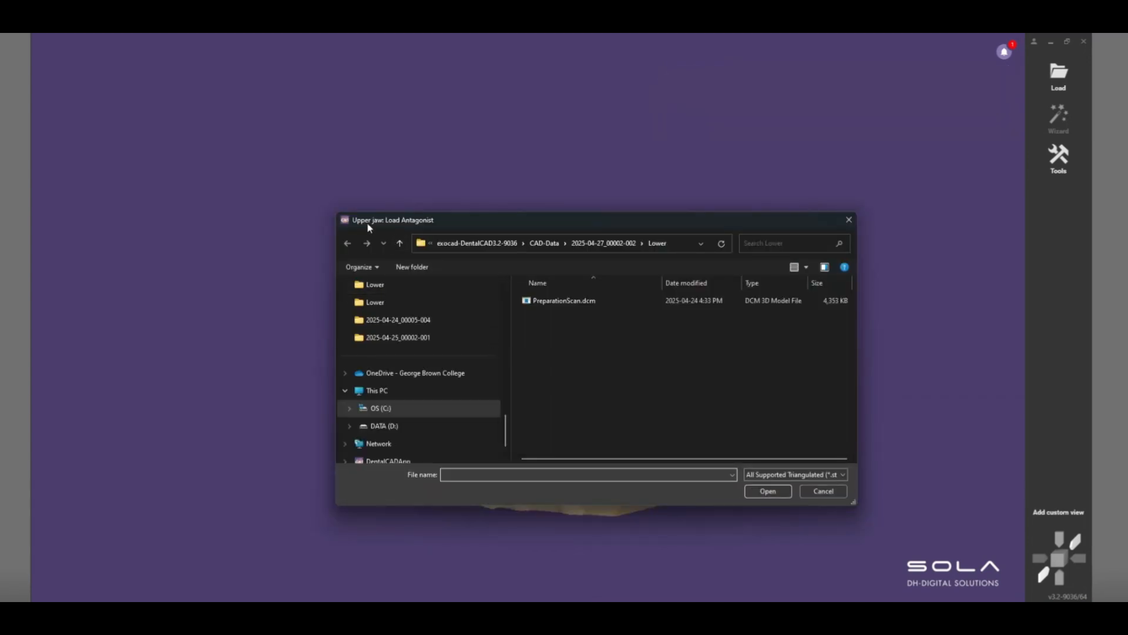
# Load AntagonistScan.dcm from the project's Upper folder as the upper jaw antagonist
pyautogui.click(400, 243)
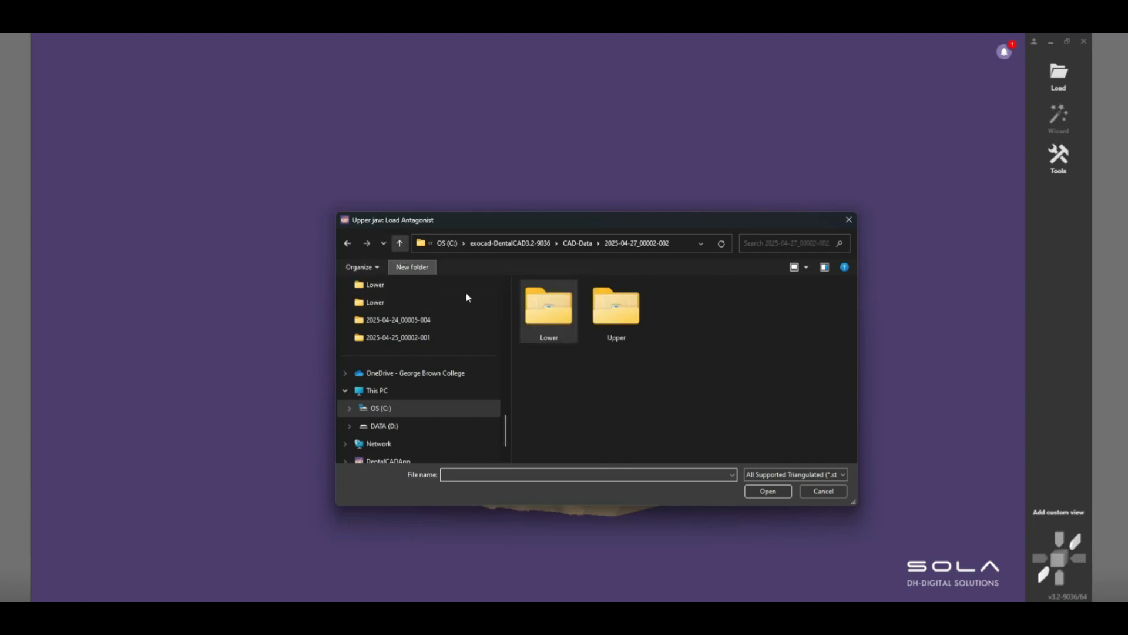
pyautogui.doubleClick(618, 319)
pyautogui.click(566, 307)
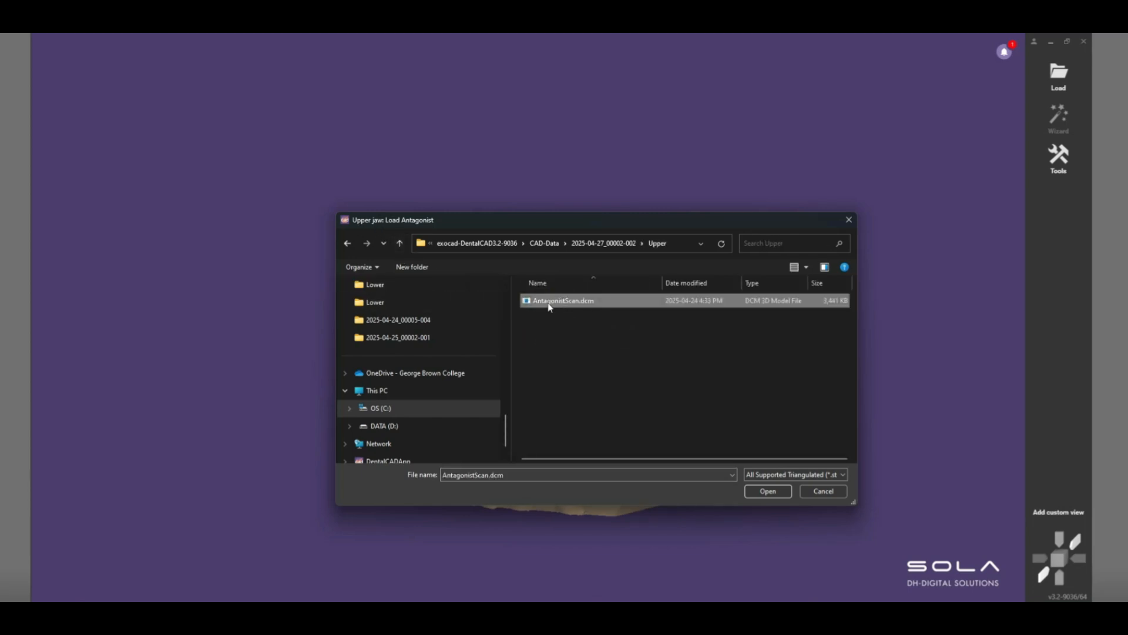
pyautogui.click(759, 489)
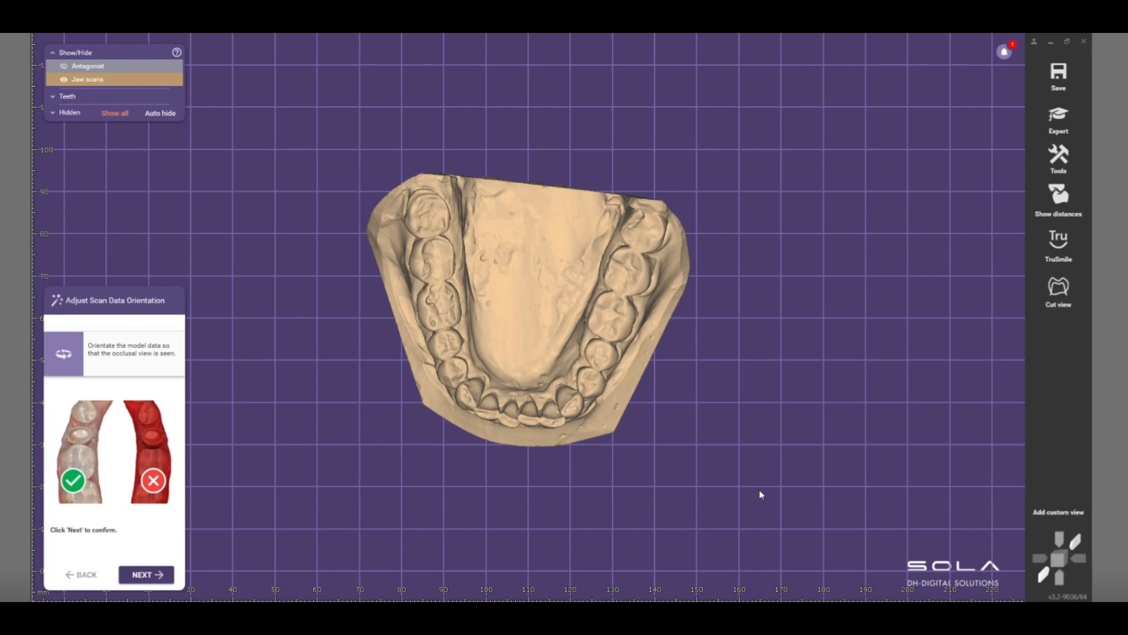
# Orient the lower jaw model to its occlusal view with the front teeth facing up, confirm it, and skip the teeth segmentation
pyautogui.moveTo(634, 253); pyautogui.dragTo(629, 264, button='right')
pyautogui.moveTo(532, 340); pyautogui.dragTo(556, 337, button='right')
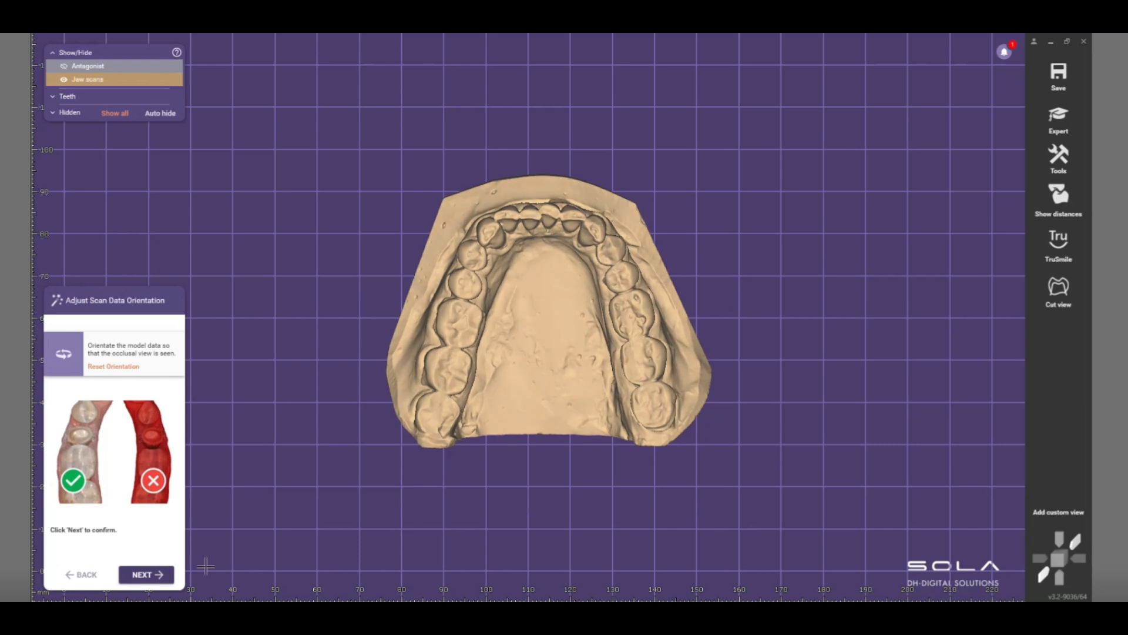
pyautogui.click(149, 573)
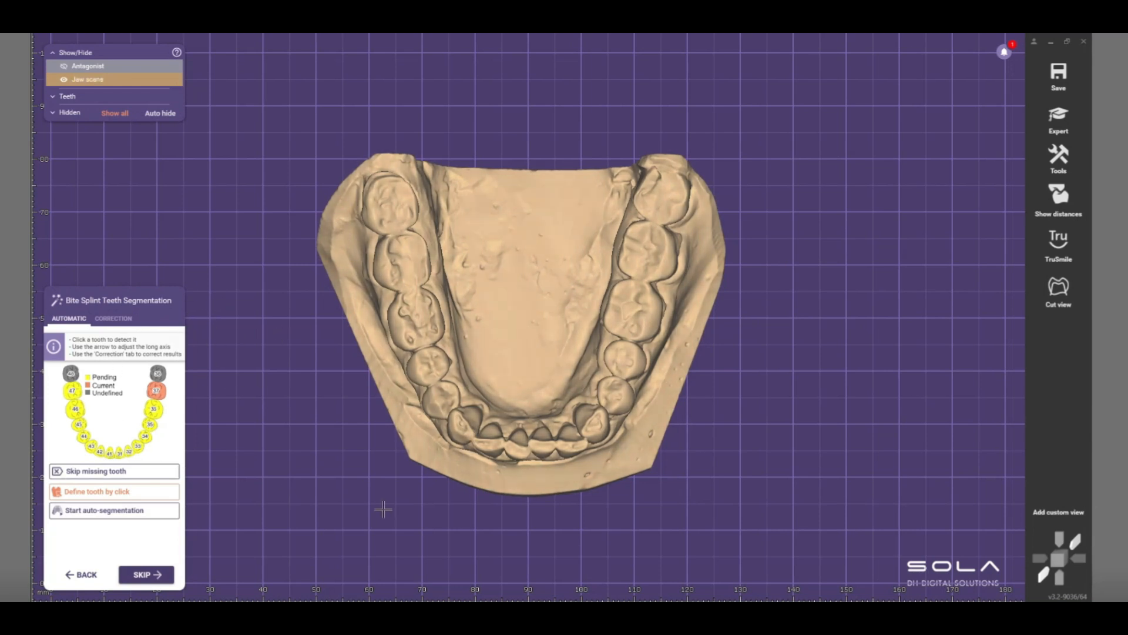
pyautogui.click(141, 575)
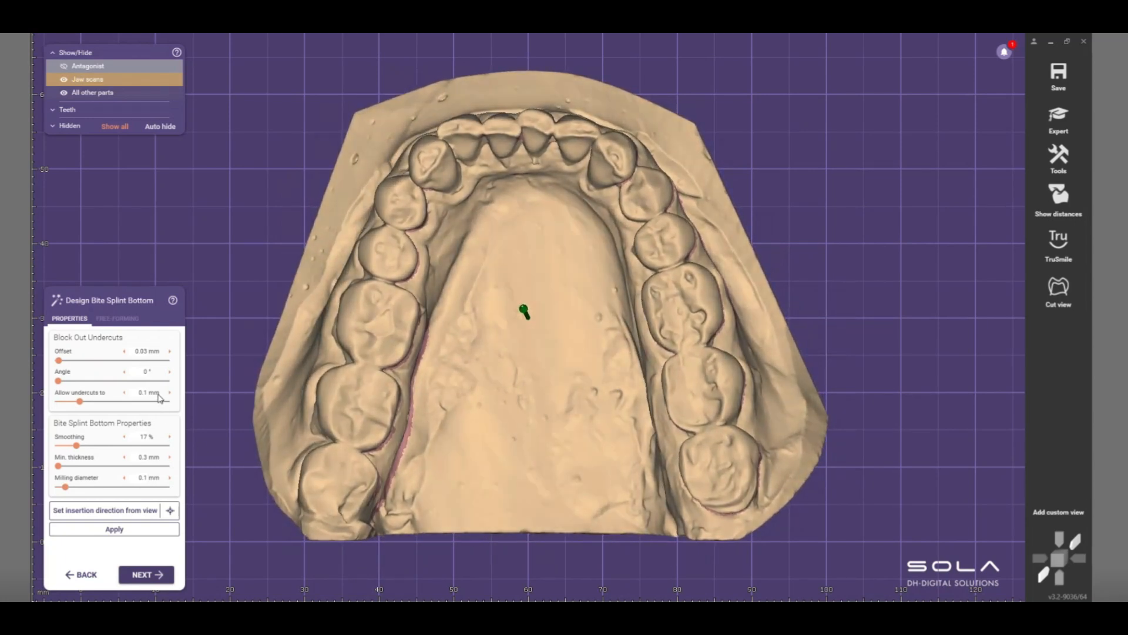
# Set the splint bottom's allowed undercuts to 0.08 mm and its smoothing to 25 %
pyautogui.click(145, 392)
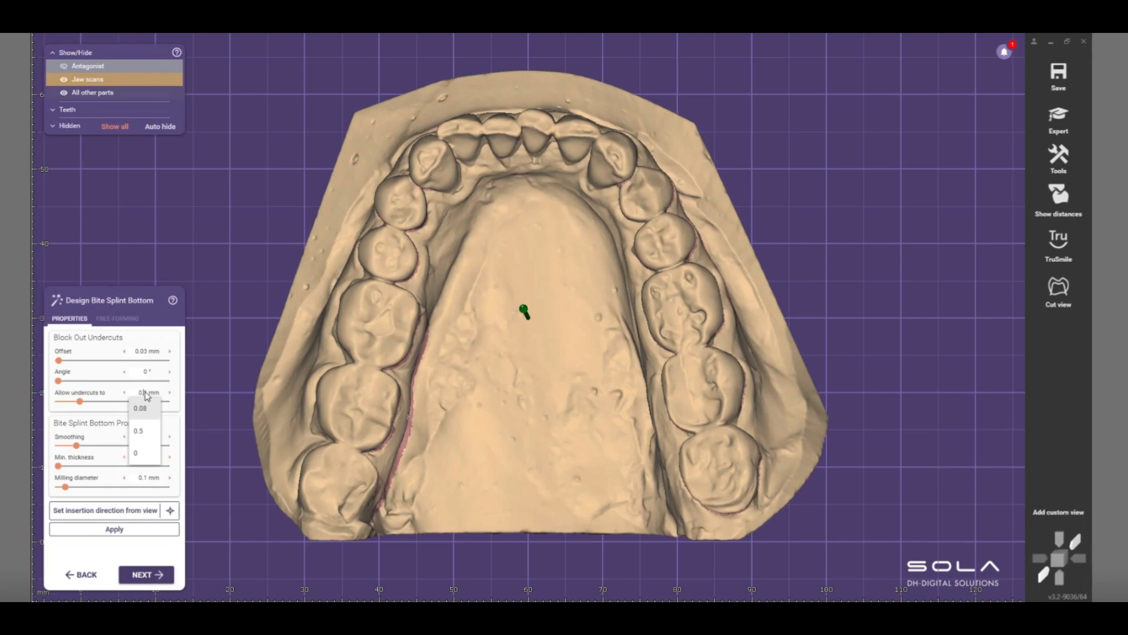
pyautogui.press('Return')
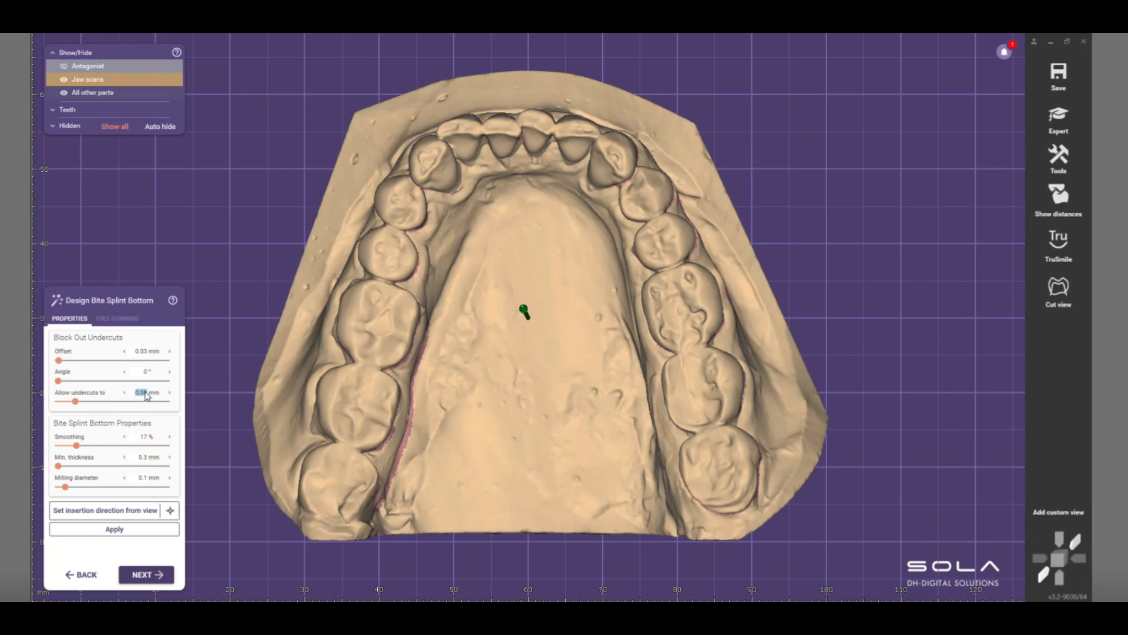
pyautogui.click(144, 437)
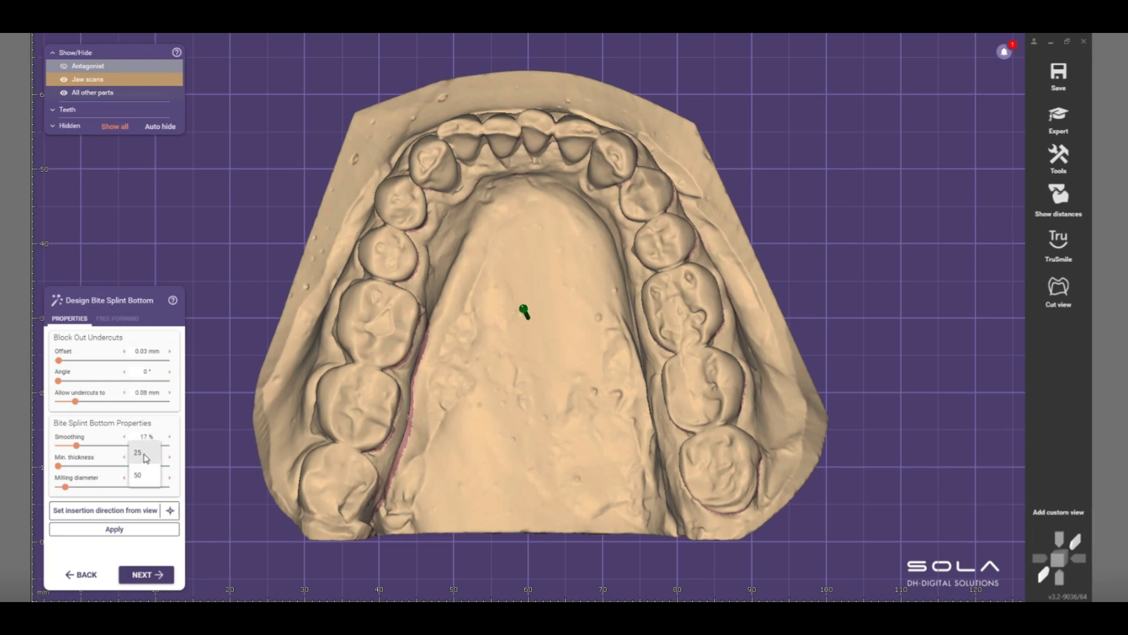
pyautogui.click(145, 458)
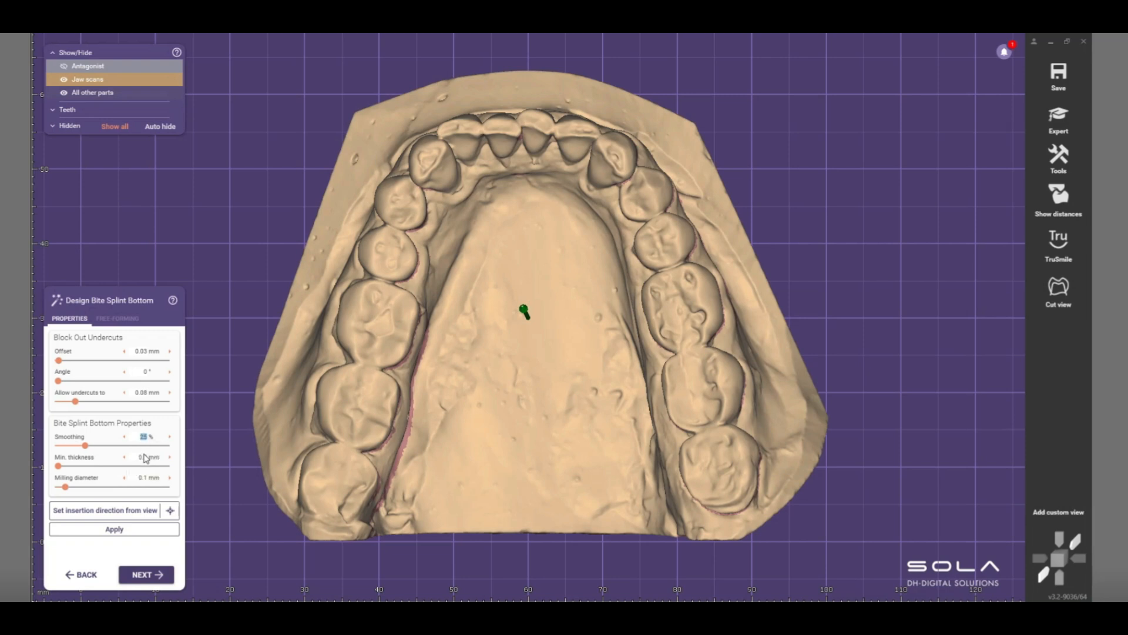
# Set the insertion direction from the current occlusal view and proceed to the bite splint top design
pyautogui.click(125, 511)
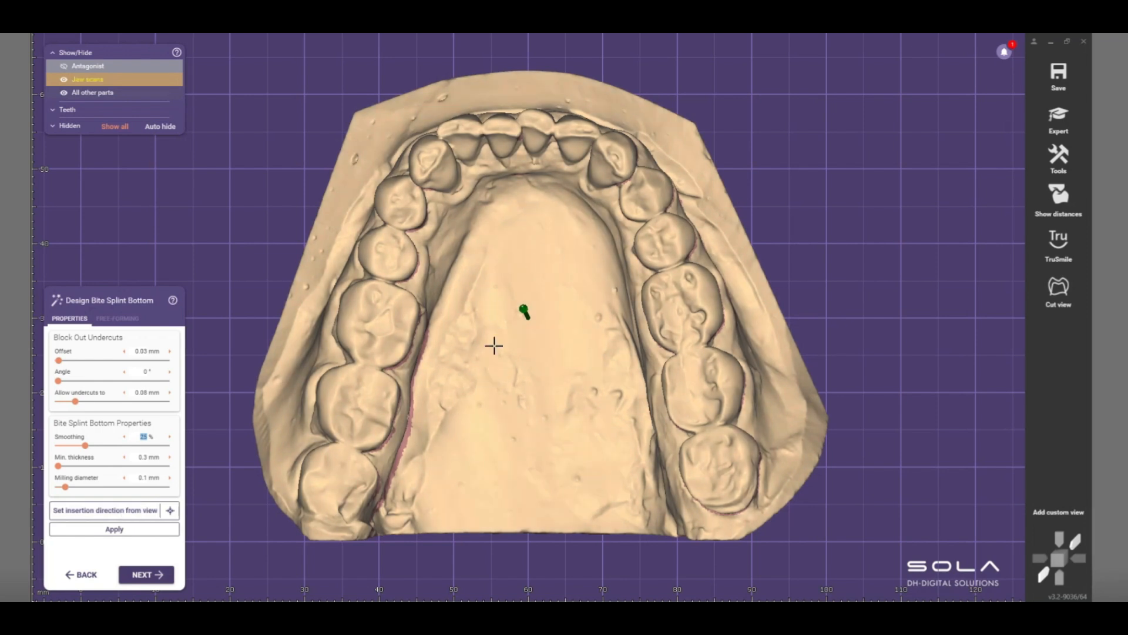
pyautogui.click(151, 513)
pyautogui.click(146, 574)
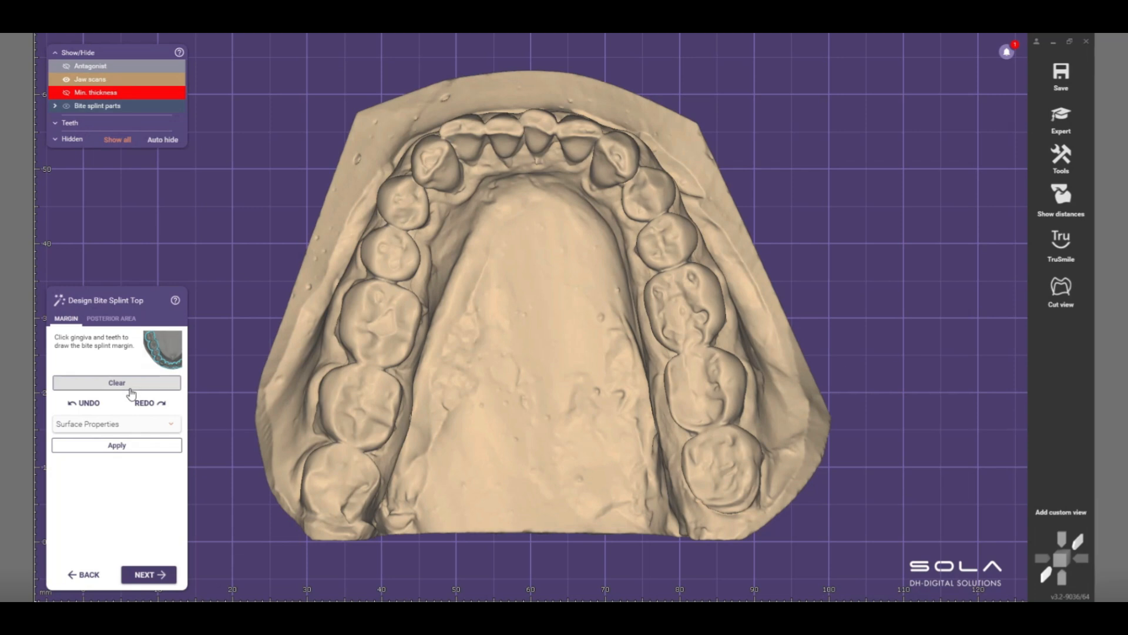
# Expand the surface properties and start the splint margin along the outer tooth surfaces, from one rearmost molar around the front teeth to the opposite canine
pyautogui.click(172, 428)
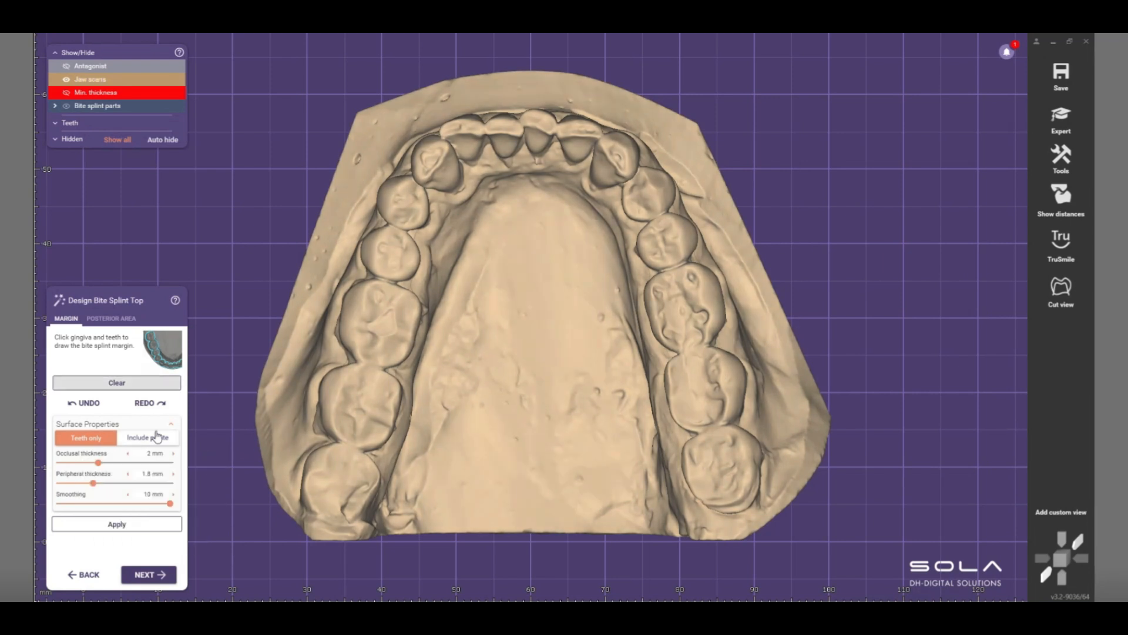
pyautogui.moveTo(607, 444); pyautogui.dragTo(607, 444, button='right')
pyautogui.scroll(1, 374, 261)
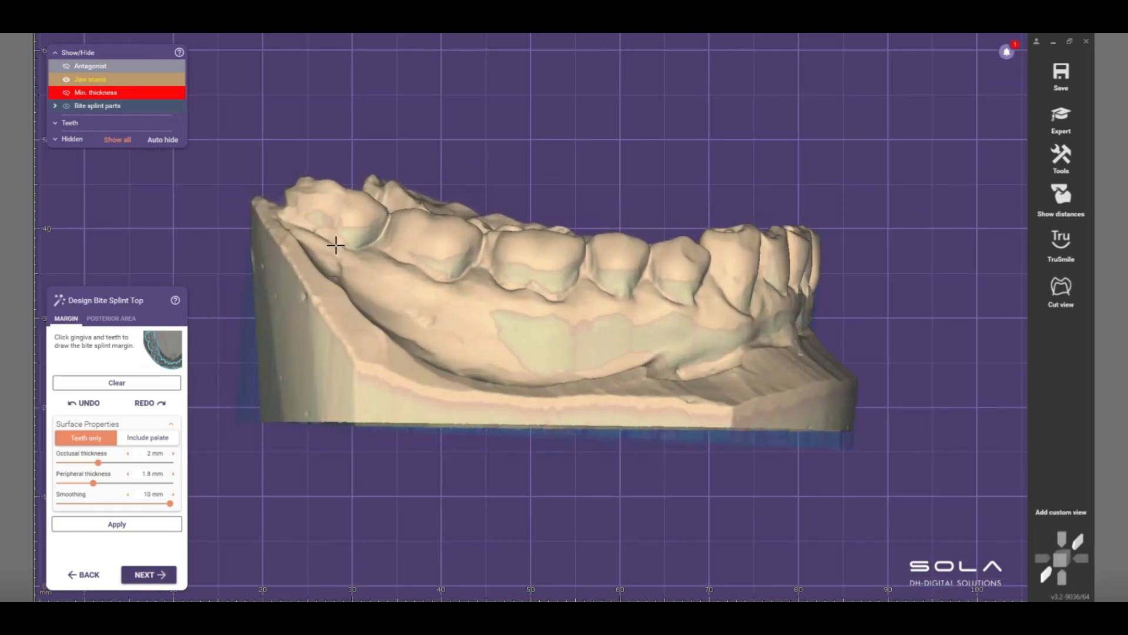
pyautogui.click(307, 211)
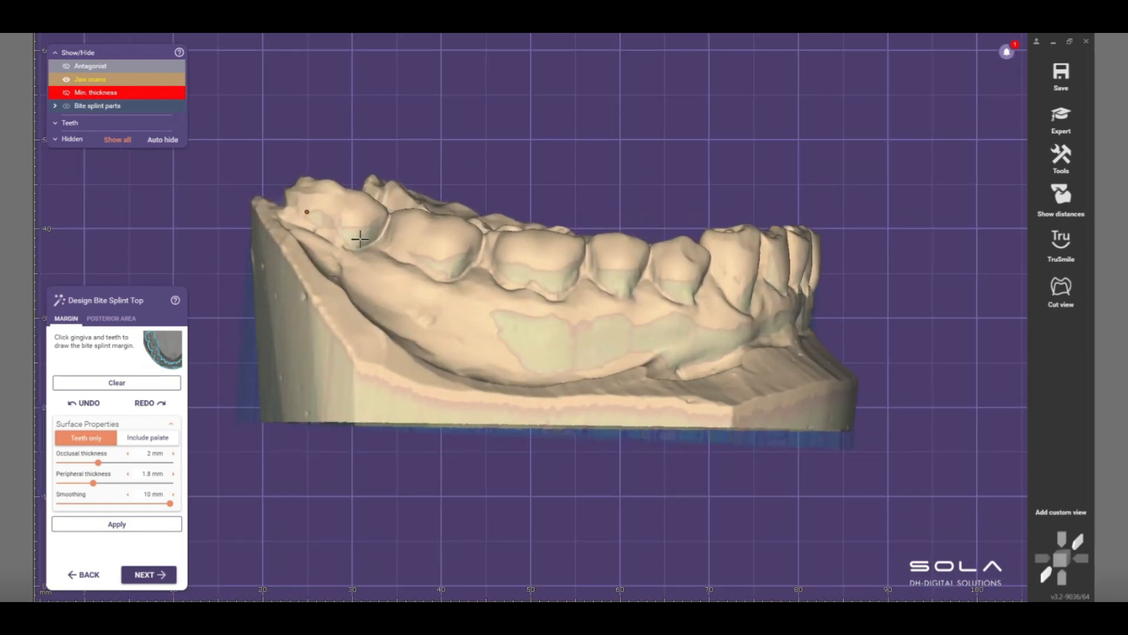
pyautogui.click(433, 251)
pyautogui.moveTo(734, 286); pyautogui.dragTo(582, 265, button='right')
pyautogui.click(707, 292)
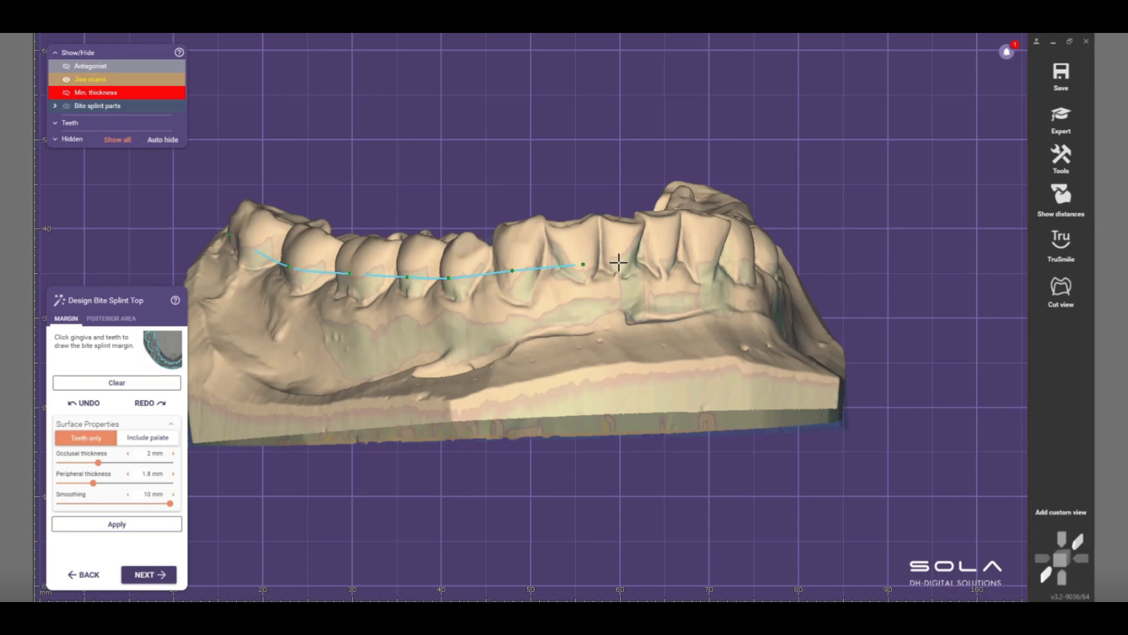
pyautogui.moveTo(620, 262); pyautogui.dragTo(563, 267, button='right')
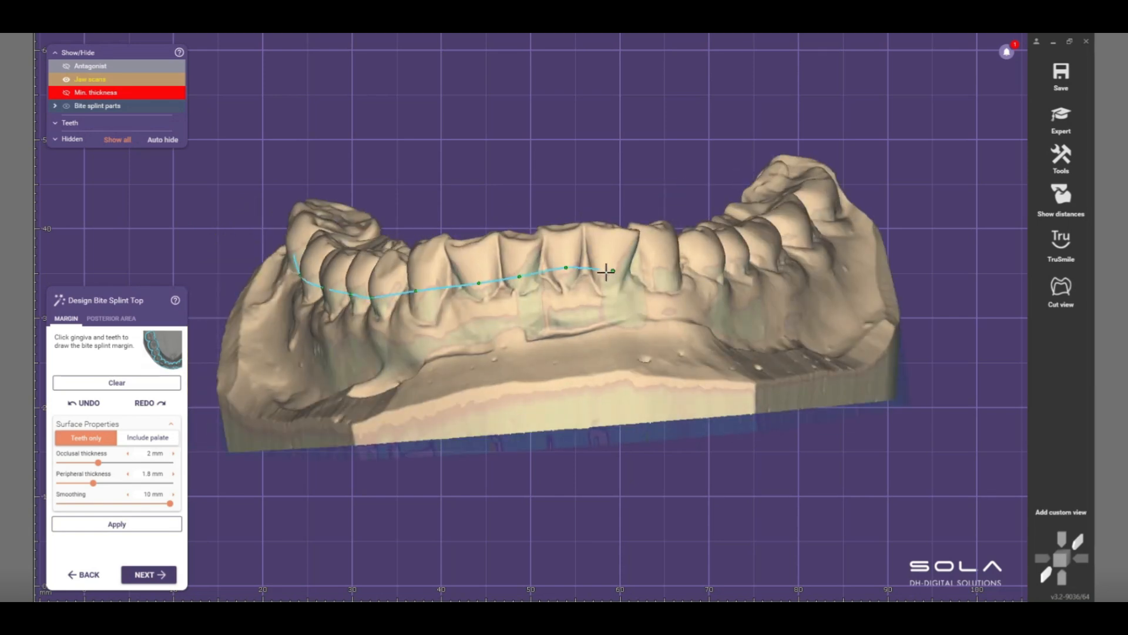
pyautogui.moveTo(618, 272); pyautogui.dragTo(580, 267, button='right')
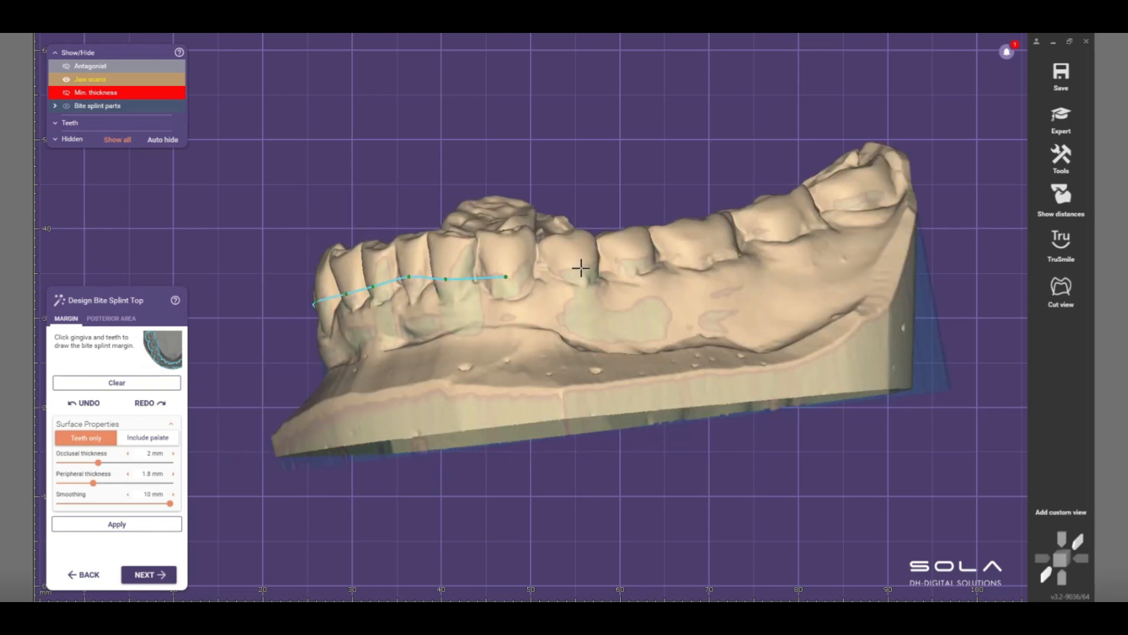
# Continue the margin along the outer surfaces of the opposite premolars and molars to the back corner of the last molar
pyautogui.click(637, 268)
pyautogui.click(705, 250)
pyautogui.click(789, 227)
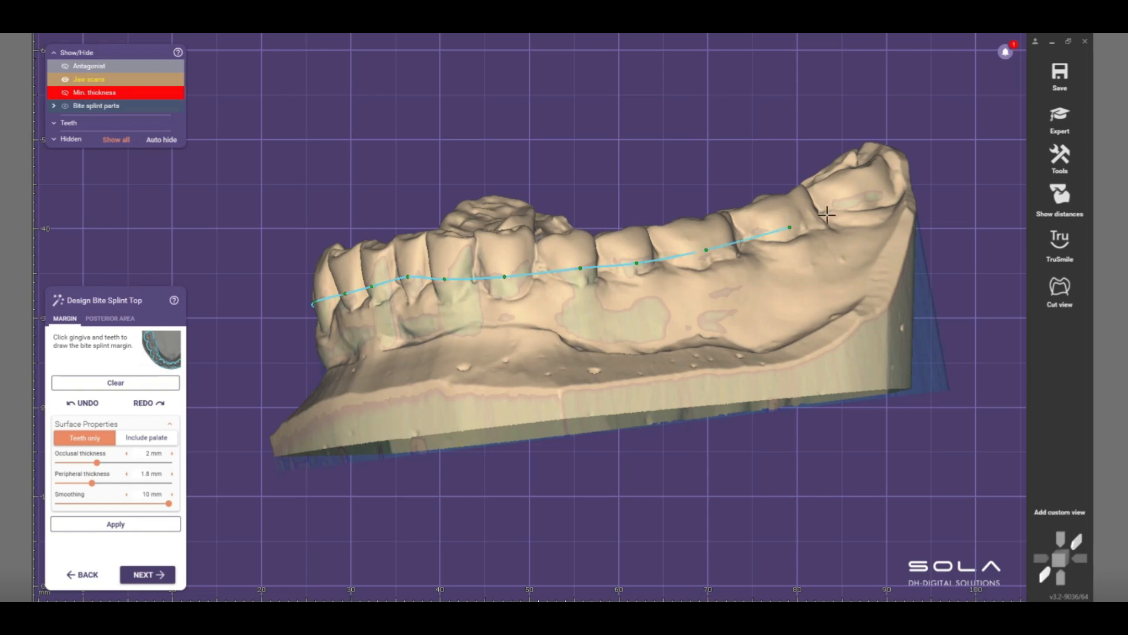
pyautogui.click(868, 196)
pyautogui.scroll(-4, 863, 286)
pyautogui.moveTo(863, 287); pyautogui.dragTo(856, 349, button='right')
pyautogui.scroll(1, 836, 307)
pyautogui.scroll(6, 886, 359)
pyautogui.click(857, 349)
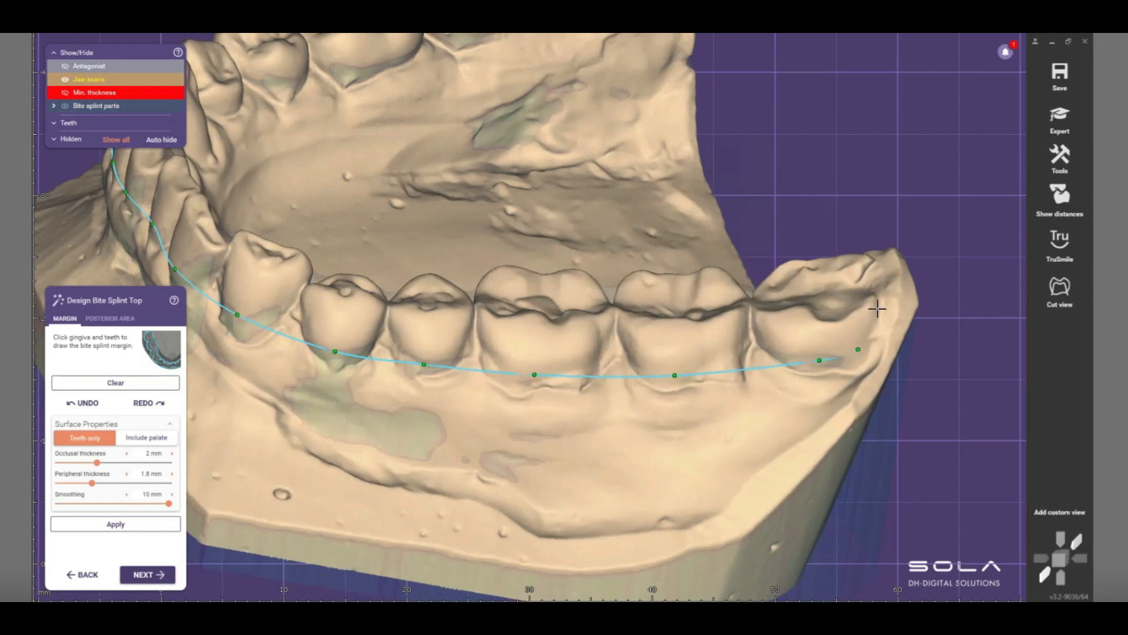
# Carry the margin around the back of the last molar and forward along the inner gingiva below the molars and premolars
pyautogui.moveTo(874, 319); pyautogui.dragTo(810, 265, button='right')
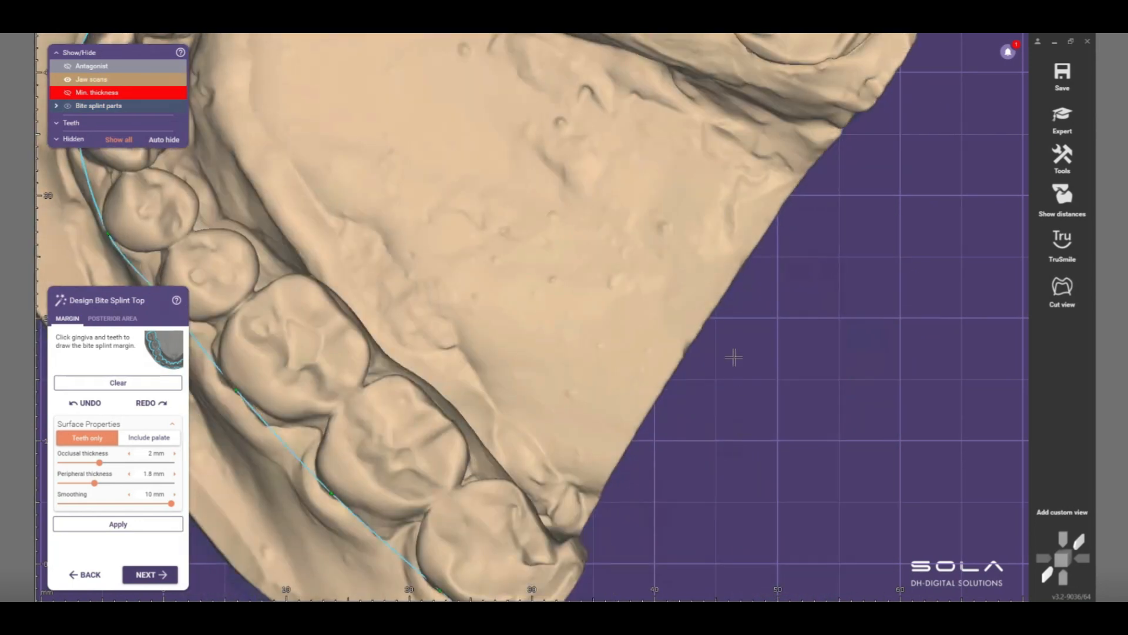
pyautogui.moveTo(733, 358); pyautogui.dragTo(694, 312, button='right')
pyautogui.moveTo(527, 453); pyautogui.dragTo(505, 195, button='right')
pyautogui.scroll(2, 472, 80)
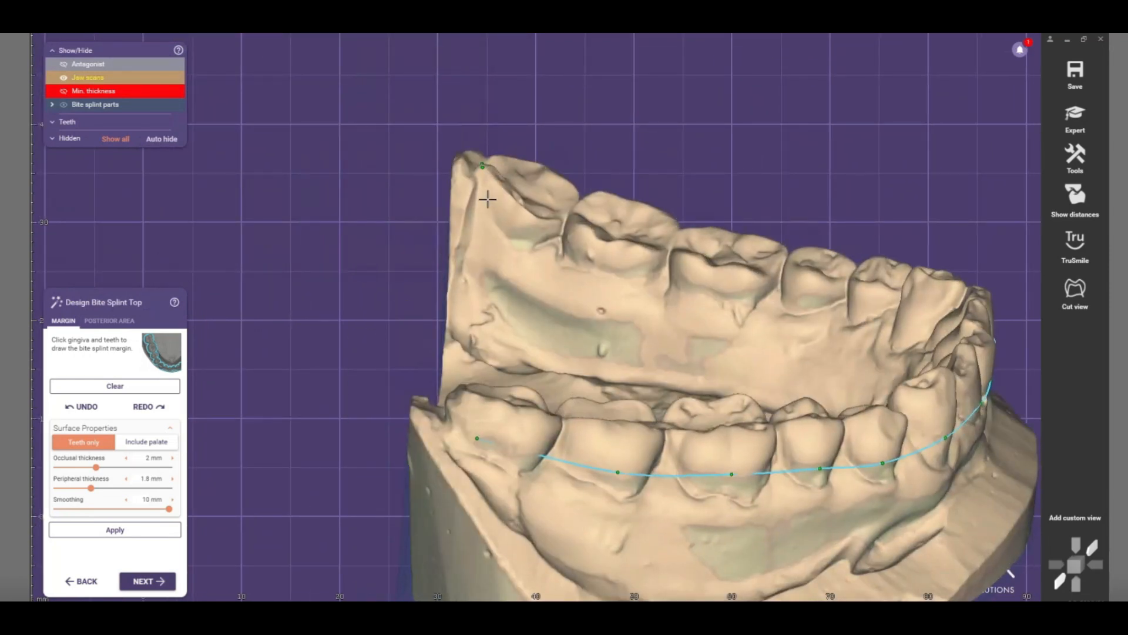
pyautogui.click(493, 247)
pyautogui.click(528, 268)
pyautogui.click(582, 287)
pyautogui.click(639, 297)
pyautogui.click(709, 312)
pyautogui.moveTo(841, 164); pyautogui.dragTo(716, 125, button='right')
pyautogui.click(614, 284)
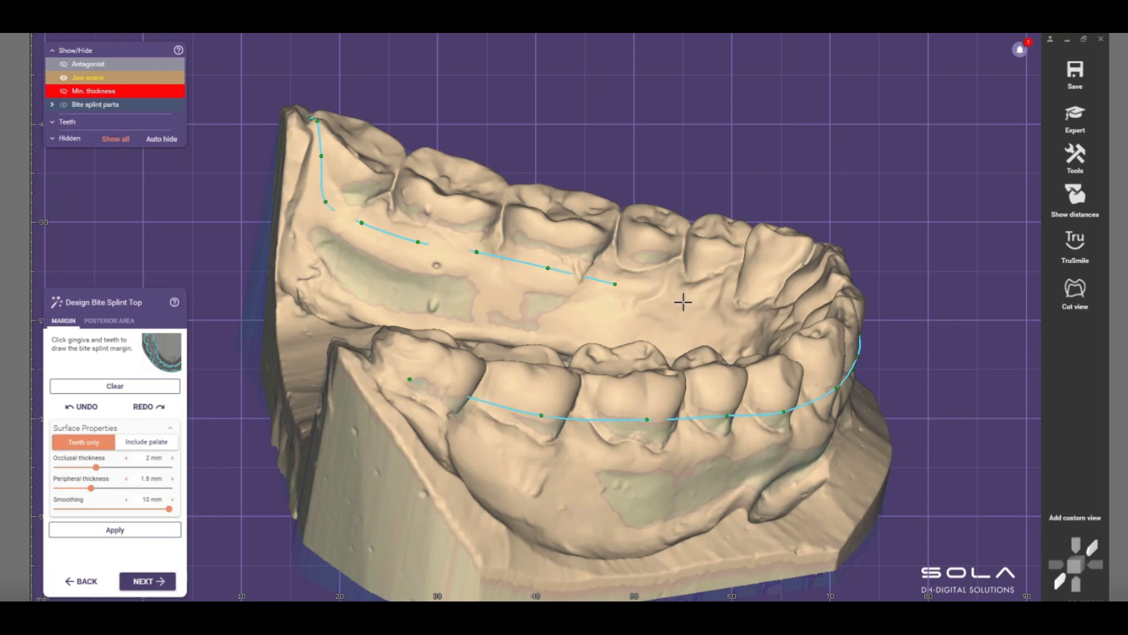
# Extend the margin across the inner gingiva behind the front teeth
pyautogui.moveTo(679, 304); pyautogui.dragTo(554, 255, button='right')
pyautogui.click(553, 255)
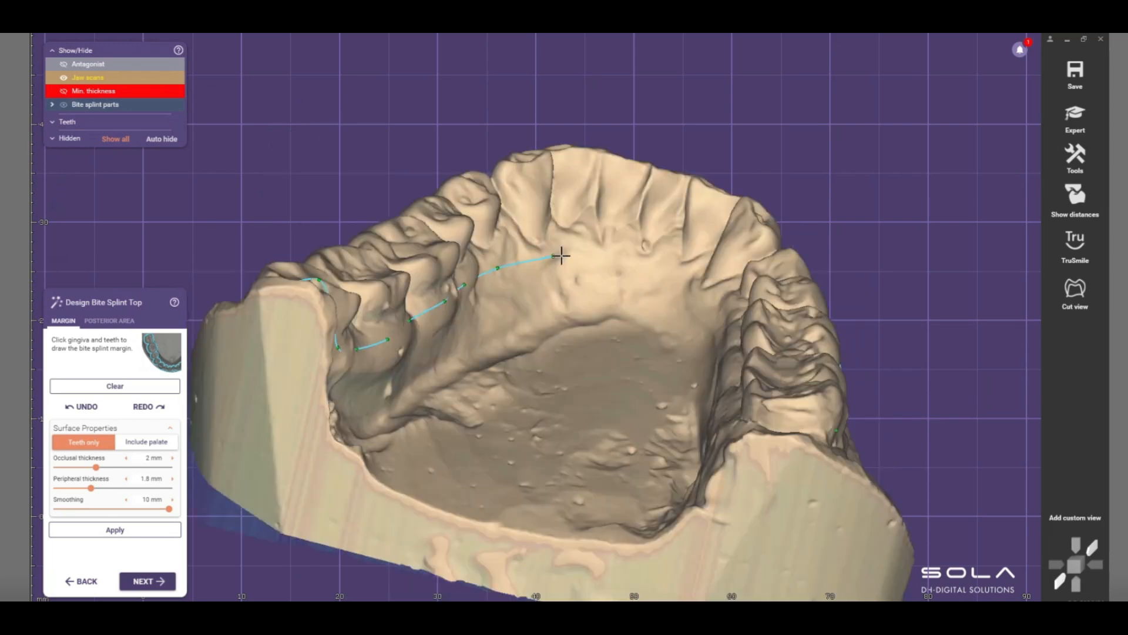
pyautogui.click(591, 255)
pyautogui.click(627, 264)
pyautogui.moveTo(634, 281); pyautogui.dragTo(564, 245, button='right')
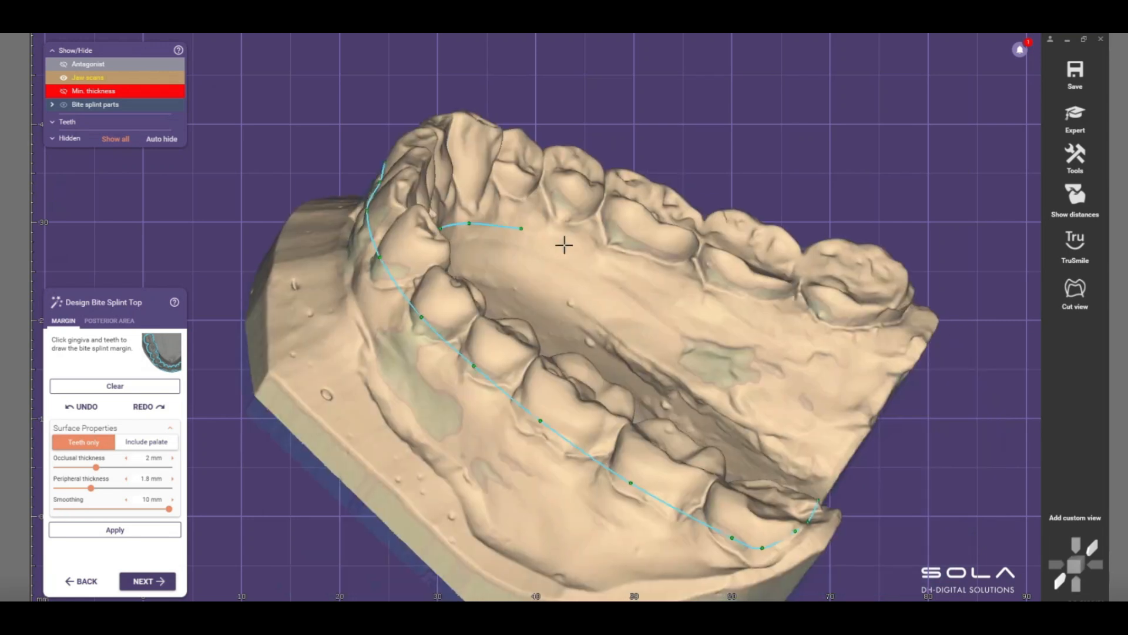
# Continue the margin along the inner gingiva of the remaining premolars and molars, and close it at its starting point on the rearmost molar
pyautogui.click(573, 248)
pyautogui.click(725, 304)
pyautogui.click(790, 322)
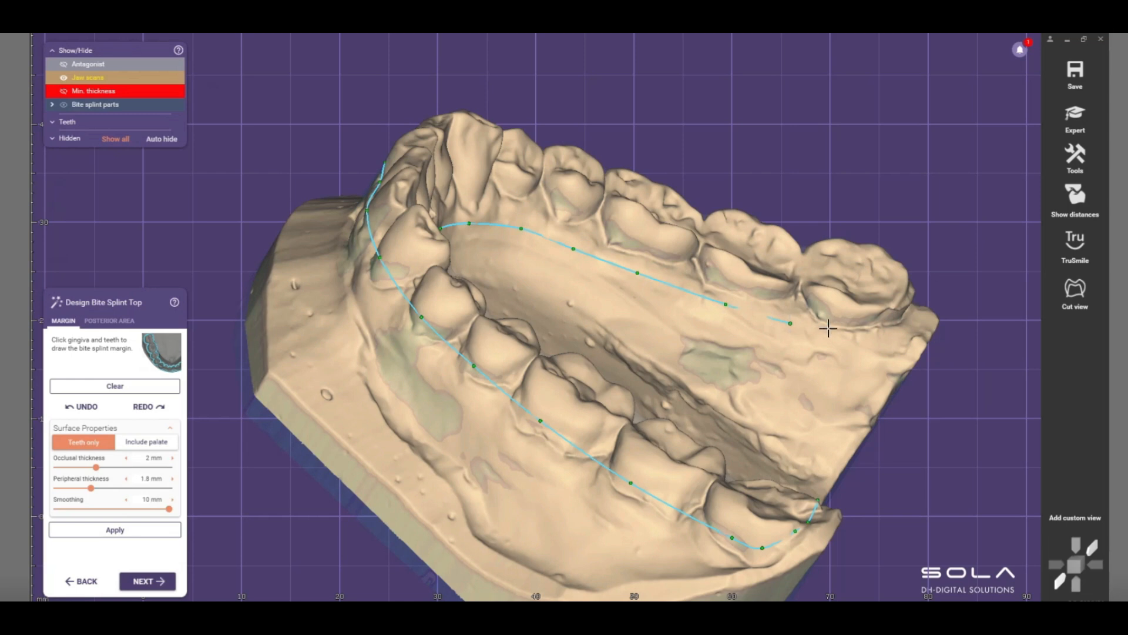
pyautogui.click(856, 339)
pyautogui.moveTo(951, 294); pyautogui.dragTo(908, 287, button='right')
pyautogui.scroll(1, 266, 318)
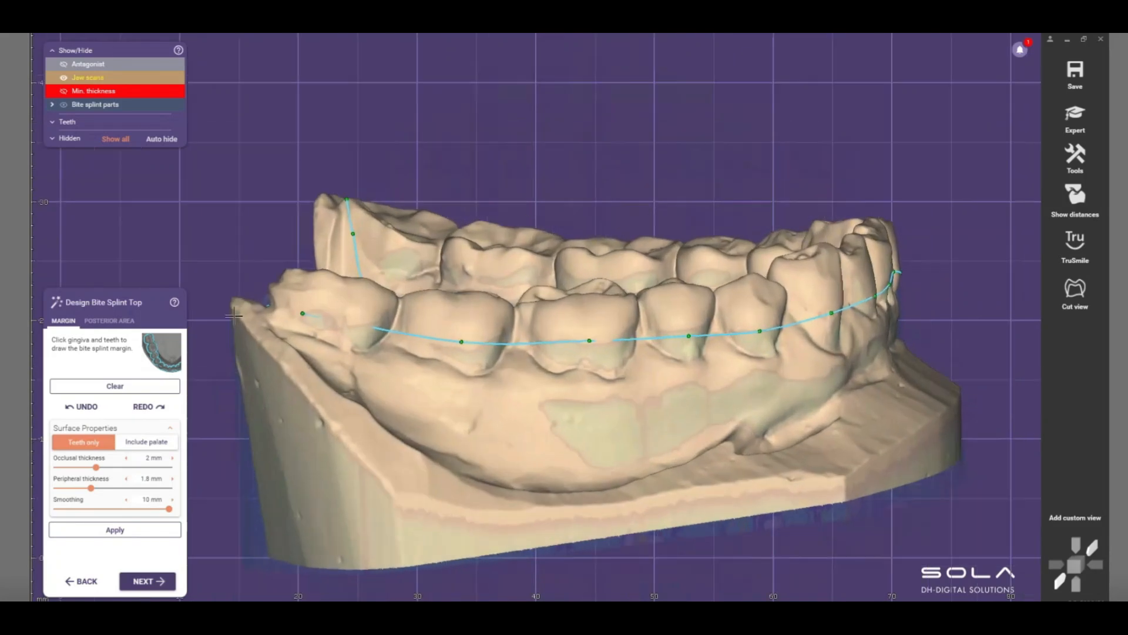
pyautogui.click(301, 315)
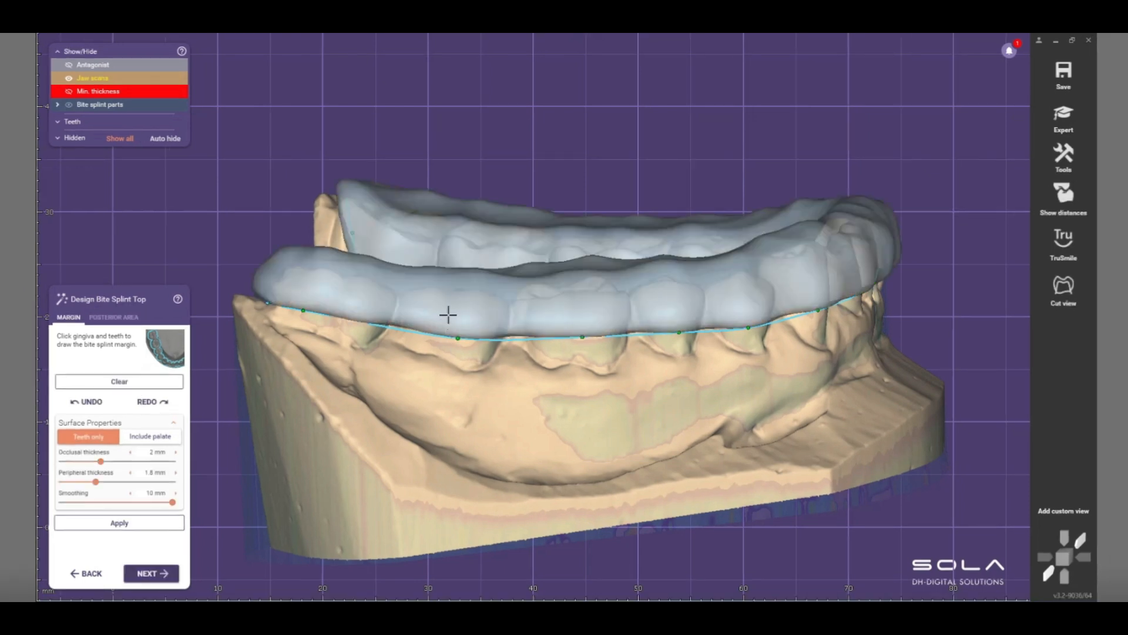
# Shift the margin points on the outer surfaces of the molars and the adjacent premolar slightly down toward the gingiva
pyautogui.scroll(5, 448, 312)
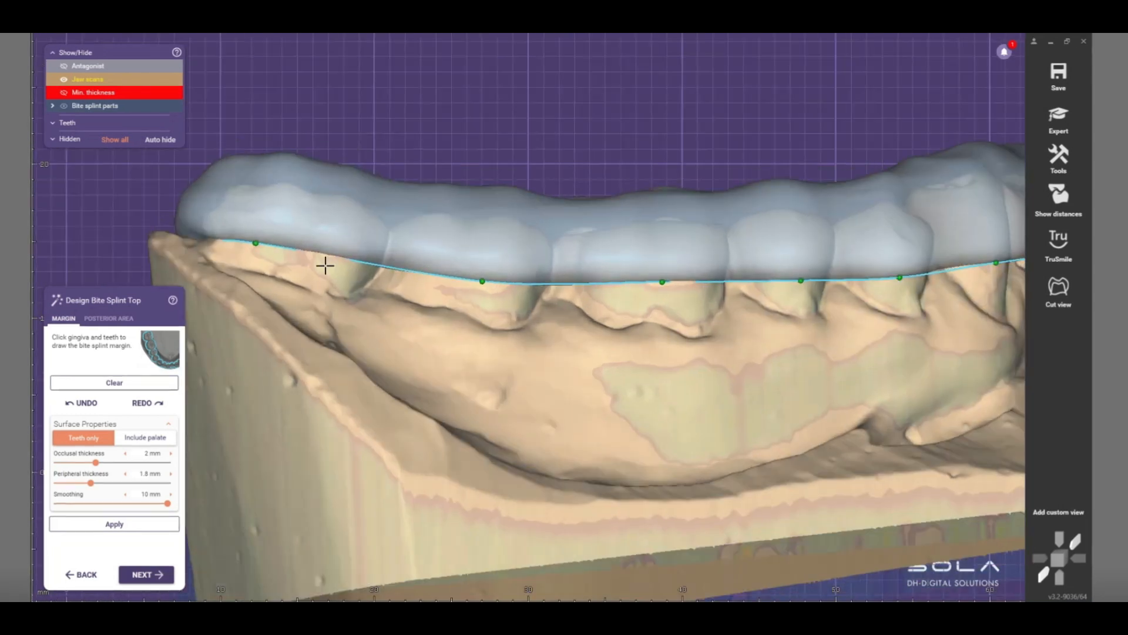
pyautogui.moveTo(242, 242); pyautogui.dragTo(241, 250)
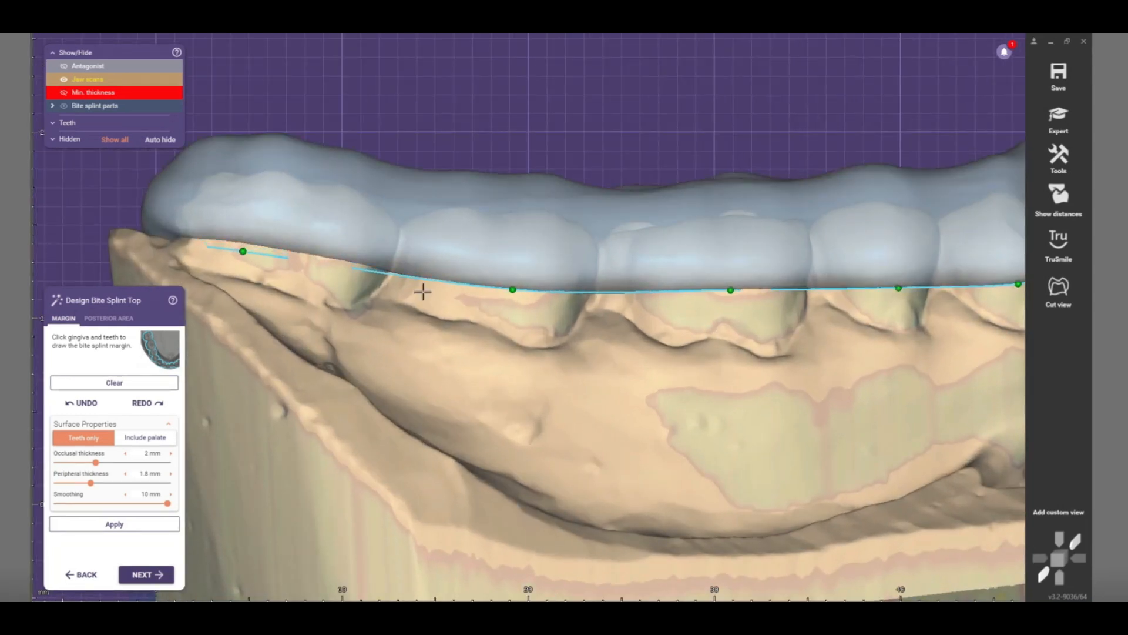
pyautogui.moveTo(511, 291); pyautogui.dragTo(509, 297)
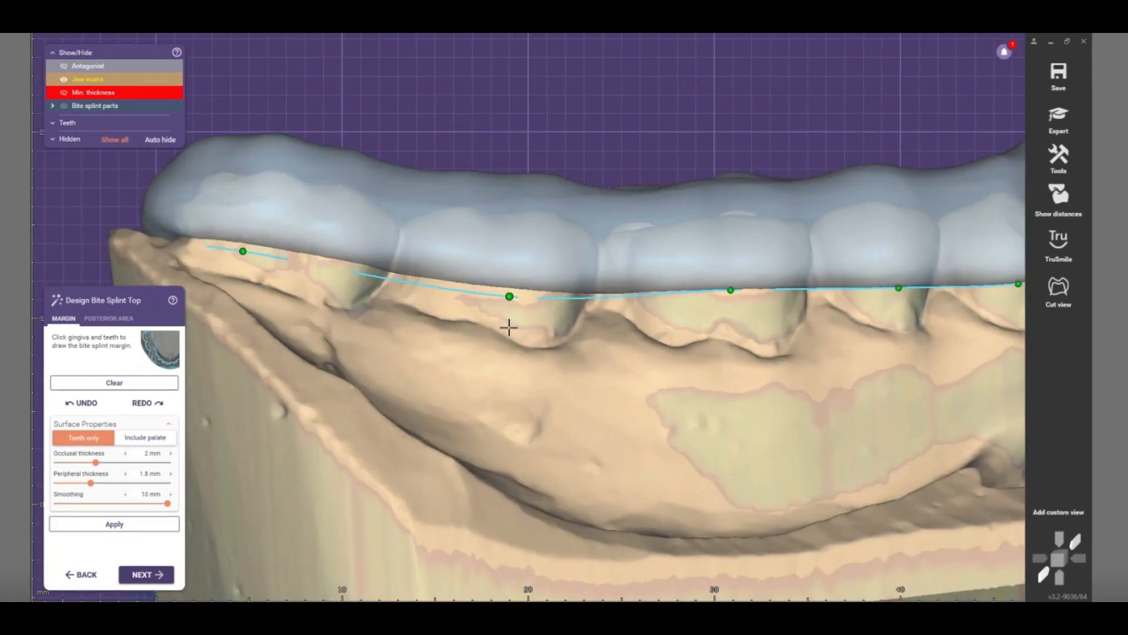
pyautogui.moveTo(510, 325); pyautogui.dragTo(502, 328, button='right')
pyautogui.moveTo(715, 312); pyautogui.dragTo(691, 320, button='right')
pyautogui.moveTo(698, 297); pyautogui.dragTo(697, 310)
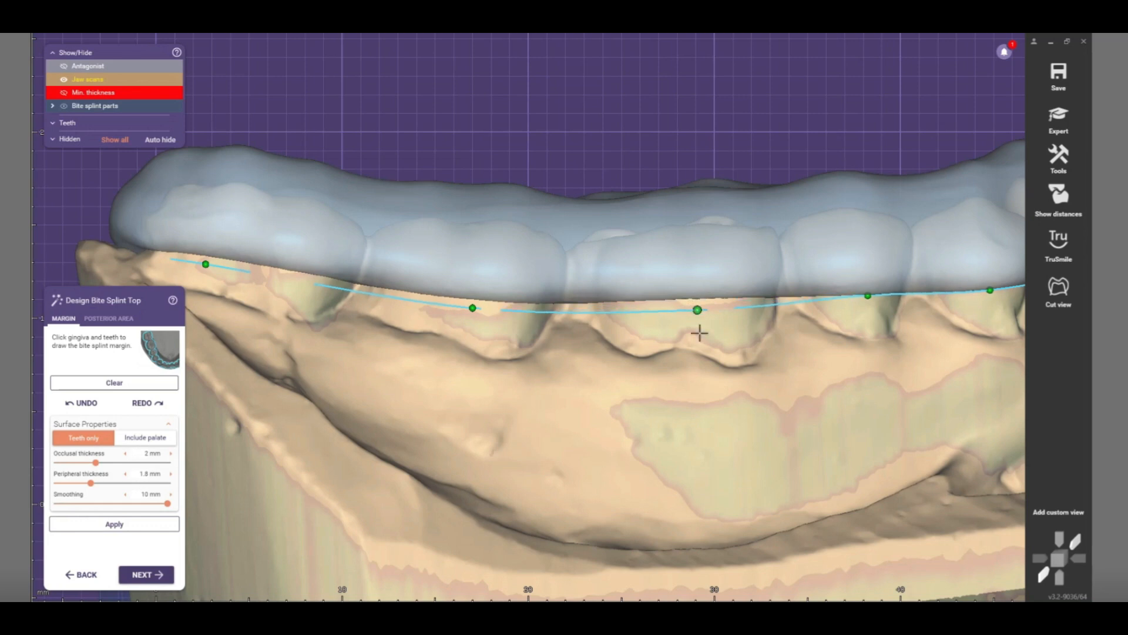
pyautogui.moveTo(770, 330); pyautogui.dragTo(752, 334, button='right')
pyautogui.moveTo(755, 331); pyautogui.dragTo(754, 337)
# Lower the margin points on the outer surfaces of the canine and the front teeth slightly toward the gingiva
pyautogui.moveTo(747, 353); pyautogui.dragTo(620, 302, button='right')
pyautogui.moveTo(764, 277); pyautogui.dragTo(764, 285)
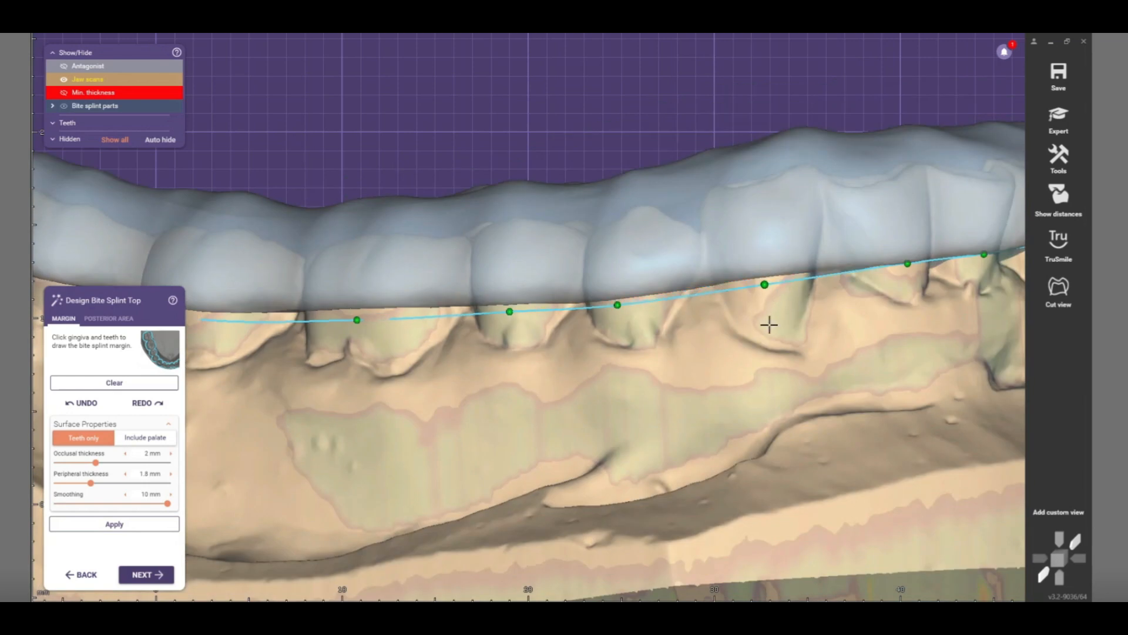
pyautogui.moveTo(585, 329); pyautogui.dragTo(549, 332, button='right')
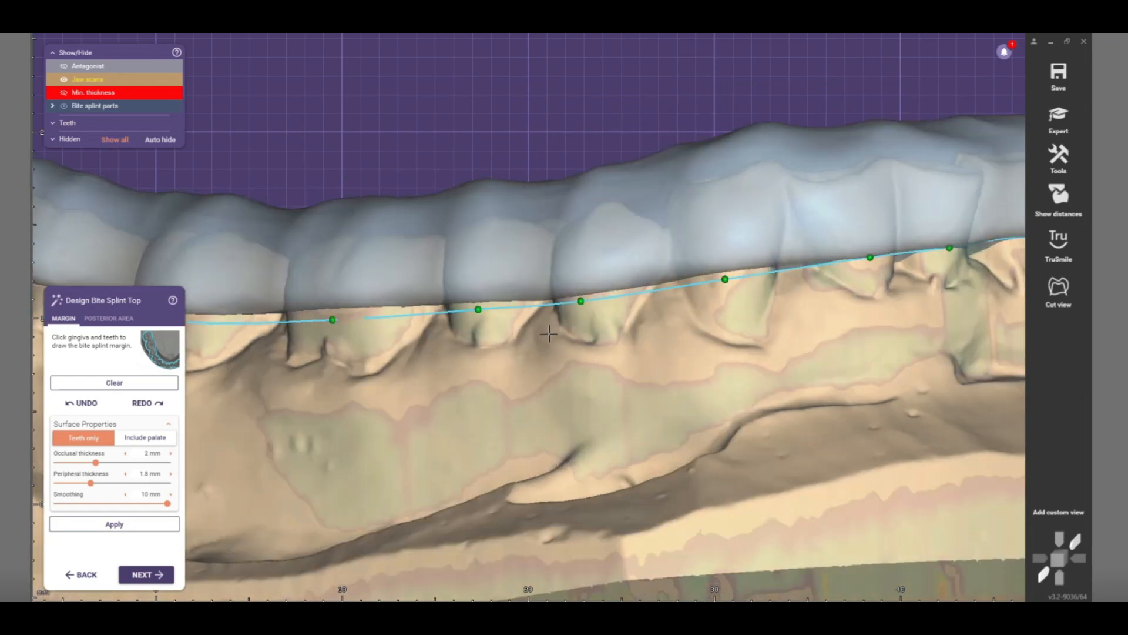
pyautogui.moveTo(553, 336); pyautogui.dragTo(553, 341)
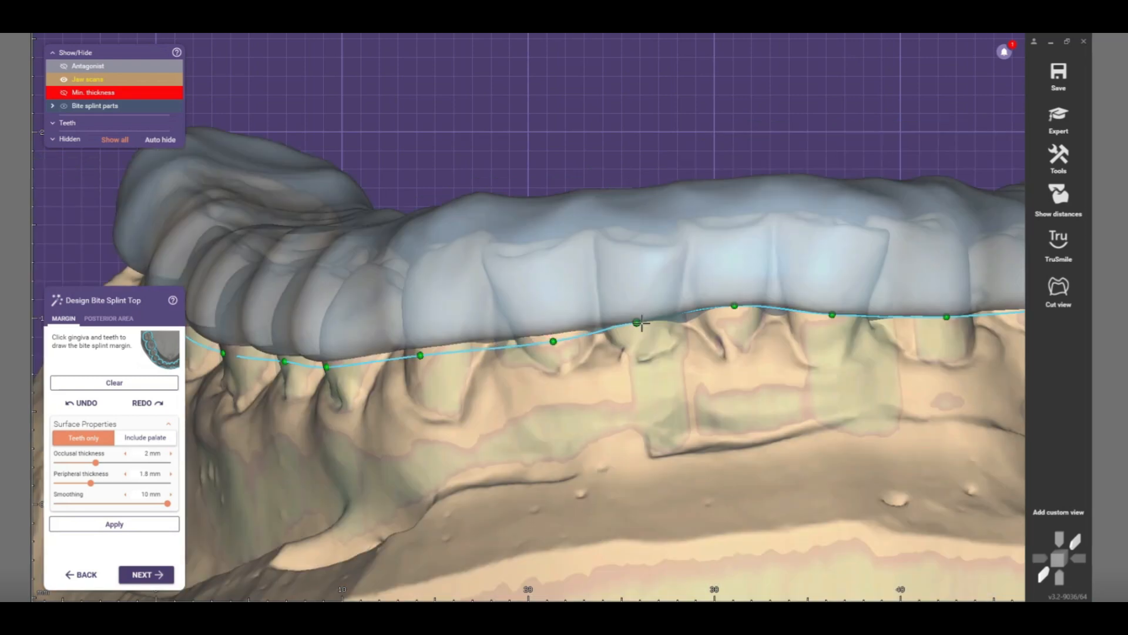
pyautogui.moveTo(640, 322); pyautogui.dragTo(641, 329)
pyautogui.moveTo(738, 306); pyautogui.dragTo(739, 318)
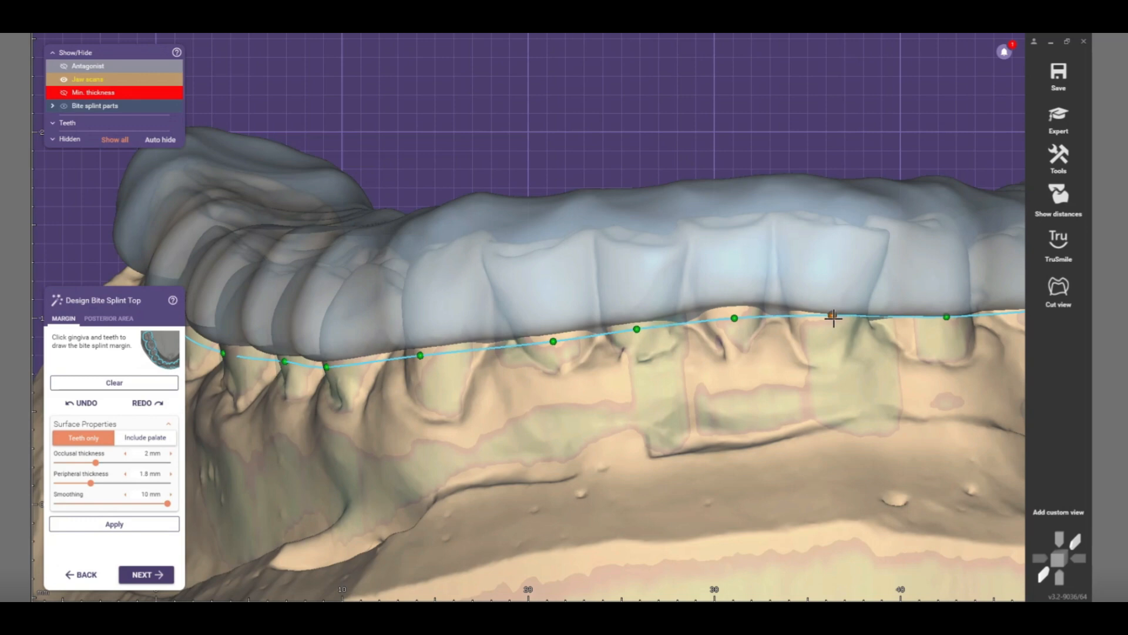
# Fine-tune the margin points on the outer surfaces of the opposite molars to sit slightly closer to the gingiva
pyautogui.scroll(-3, 685, 333)
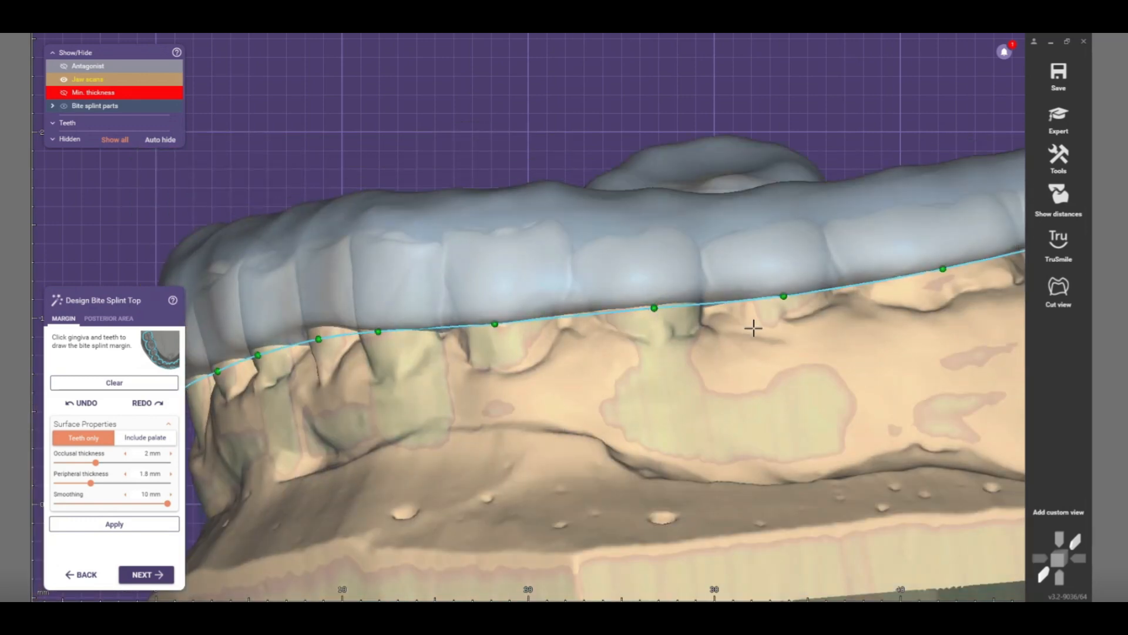
pyautogui.moveTo(754, 328); pyautogui.dragTo(735, 322, button='right')
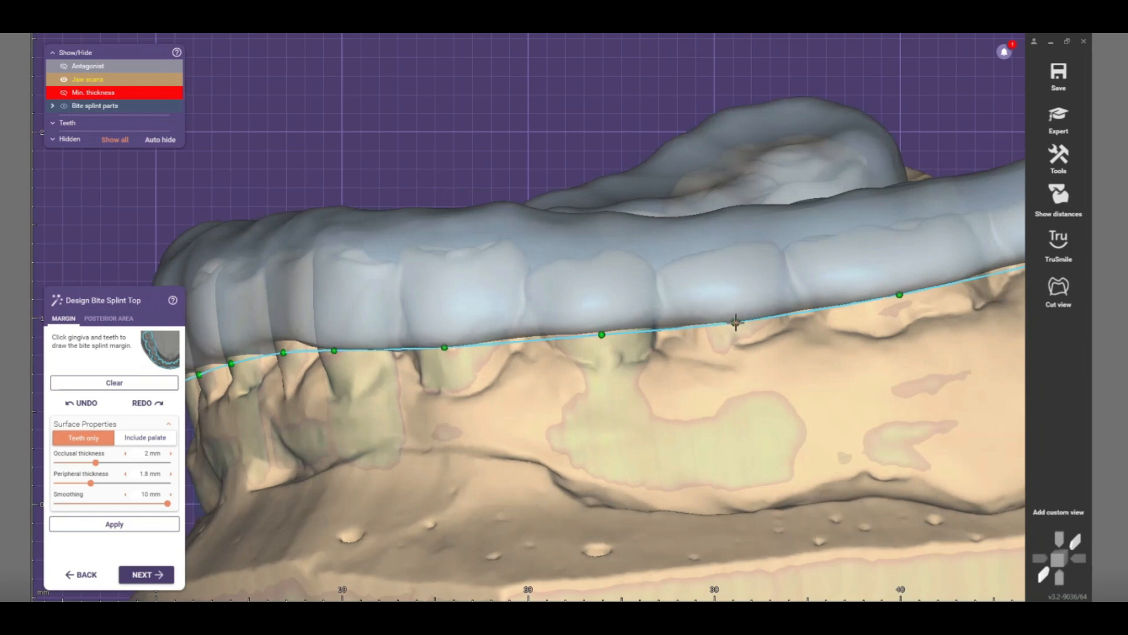
pyautogui.moveTo(737, 322); pyautogui.dragTo(736, 322)
pyautogui.moveTo(531, 117); pyautogui.dragTo(444, 115, button='right')
pyautogui.moveTo(595, 255); pyautogui.dragTo(619, 282, button='right')
pyautogui.moveTo(620, 281); pyautogui.dragTo(619, 283)
pyautogui.moveTo(820, 229); pyautogui.dragTo(822, 231)
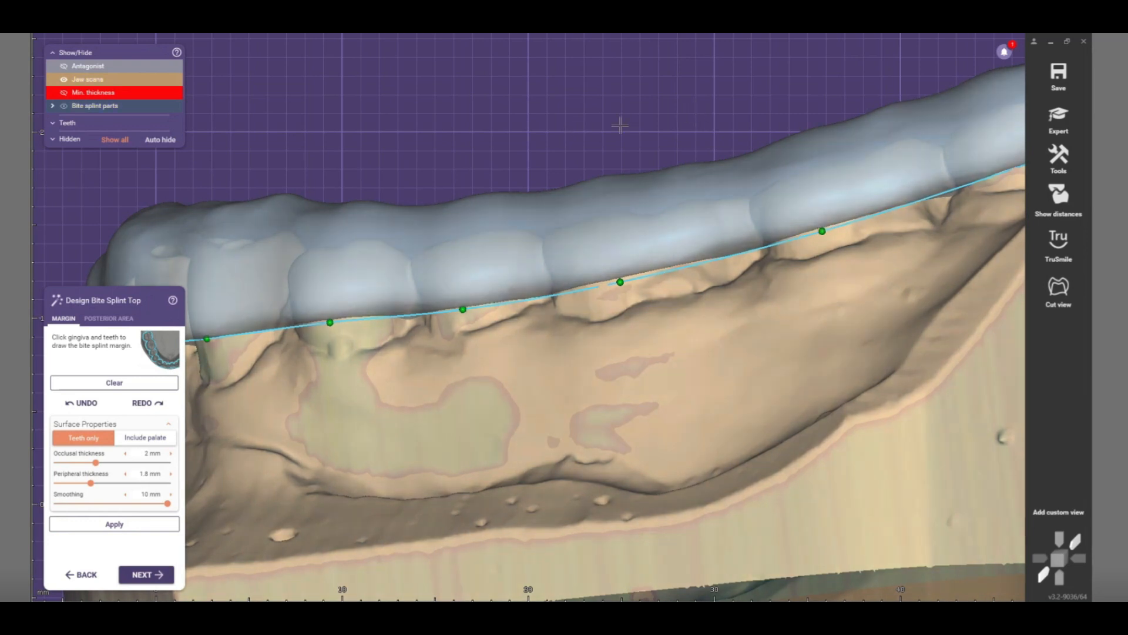
# Adjust the margin point at the outer back corner of the last molar on the opposite side
pyautogui.scroll(-1, 619, 125)
pyautogui.scroll(-1, 759, 231)
pyautogui.moveTo(760, 231); pyautogui.dragTo(781, 220, button='right')
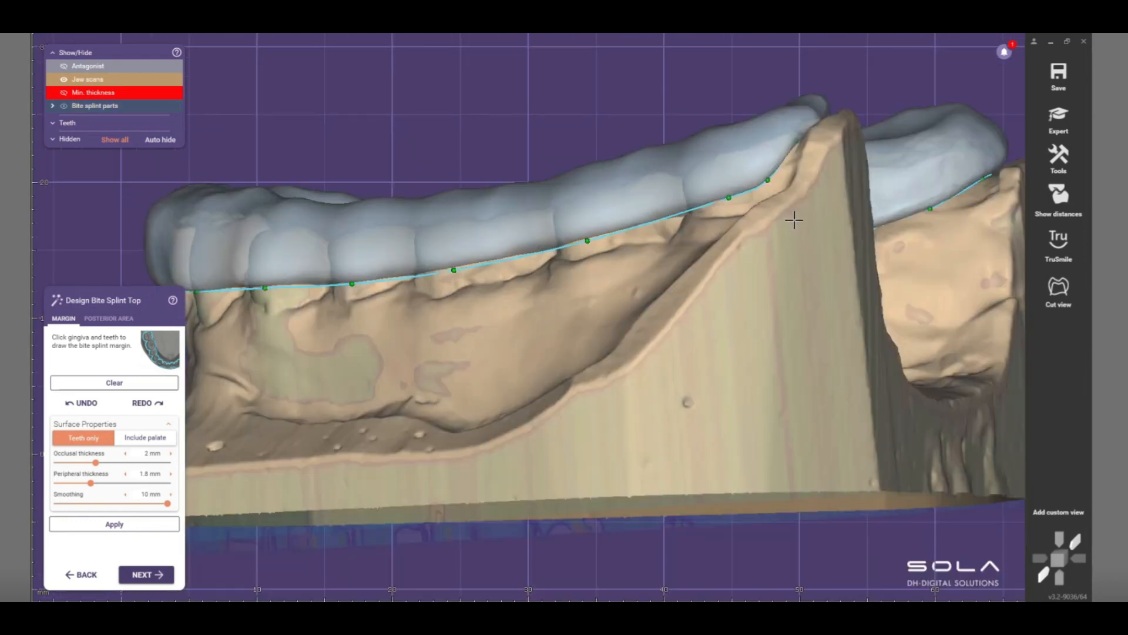
pyautogui.scroll(2, 794, 219)
pyautogui.click(848, 190)
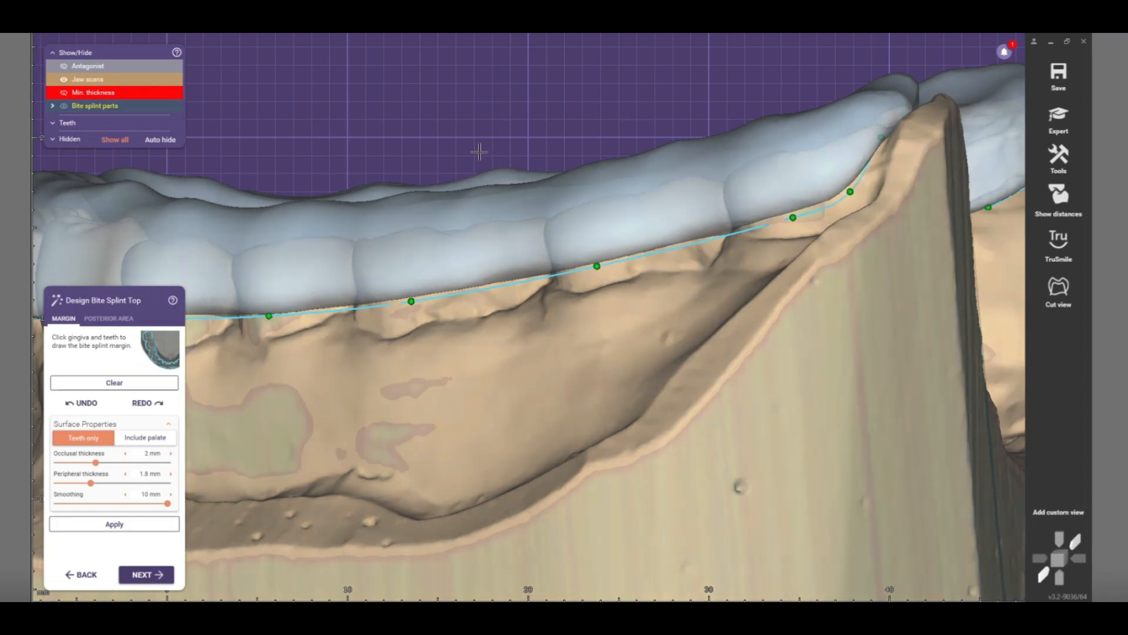
pyautogui.moveTo(485, 280)
pyautogui.mouseDown(button='right')
pyautogui.moveTo(478, 304)
pyautogui.moveTo(475, 292)
pyautogui.mouseUp(button='right')
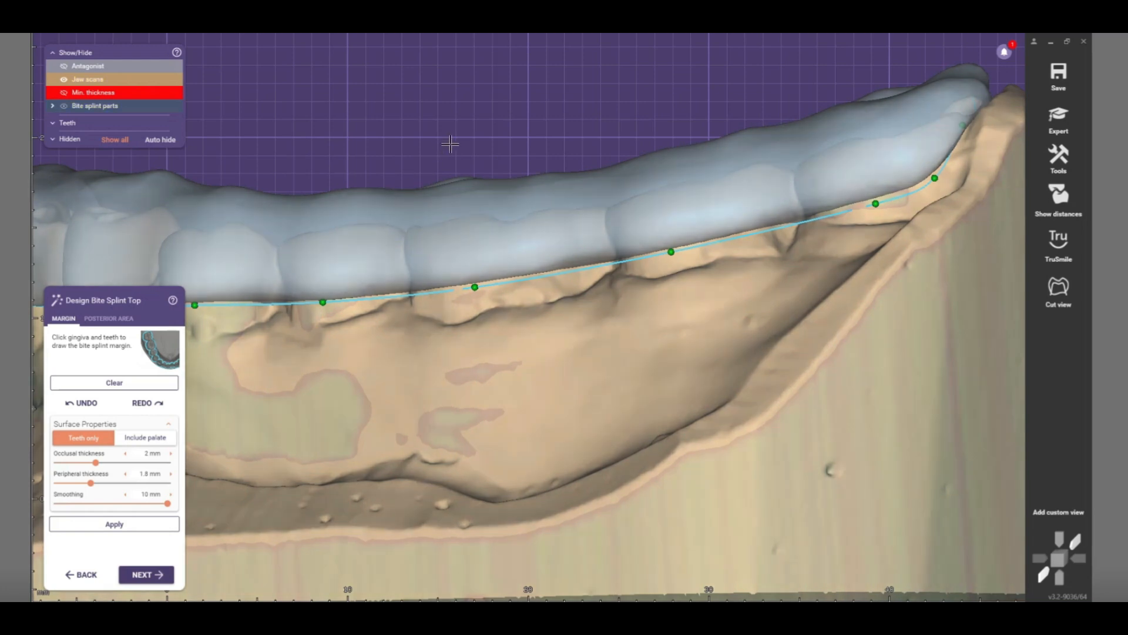
# Apply the edited margin to the bite splint top and continue to its free-forming stage
pyautogui.moveTo(448, 146); pyautogui.dragTo(200, 465, button='right')
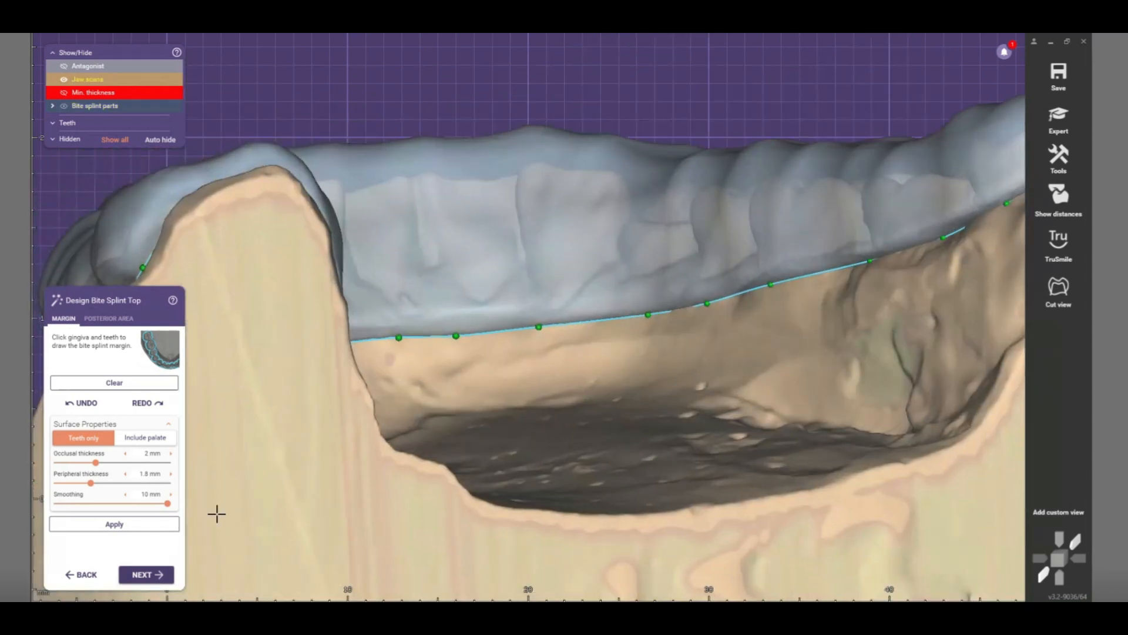
pyautogui.click(114, 524)
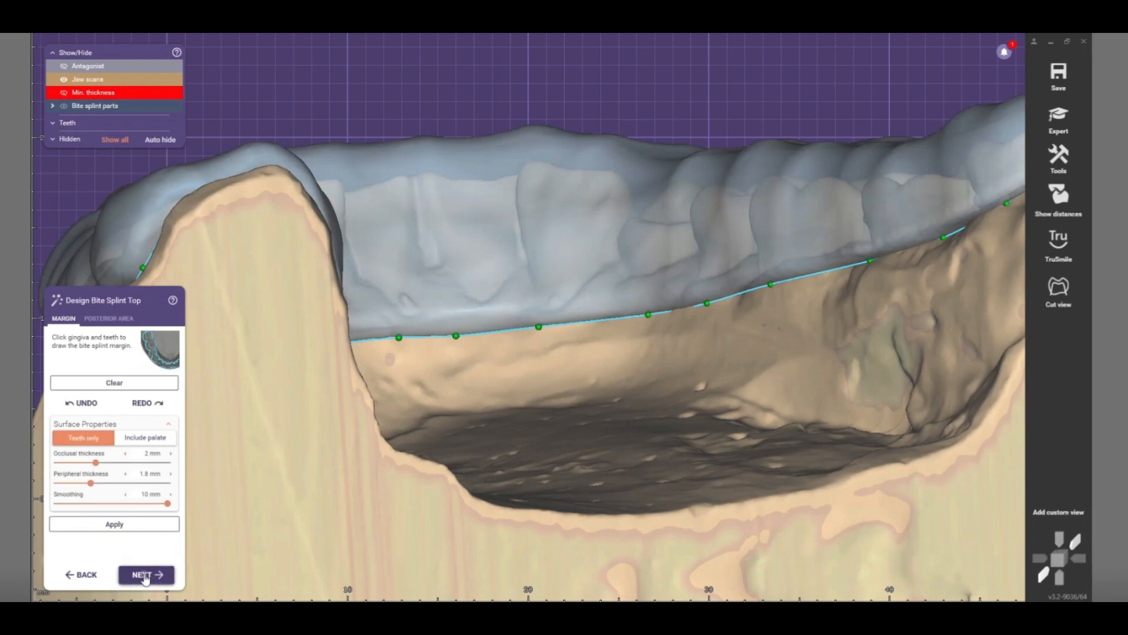
pyautogui.click(145, 576)
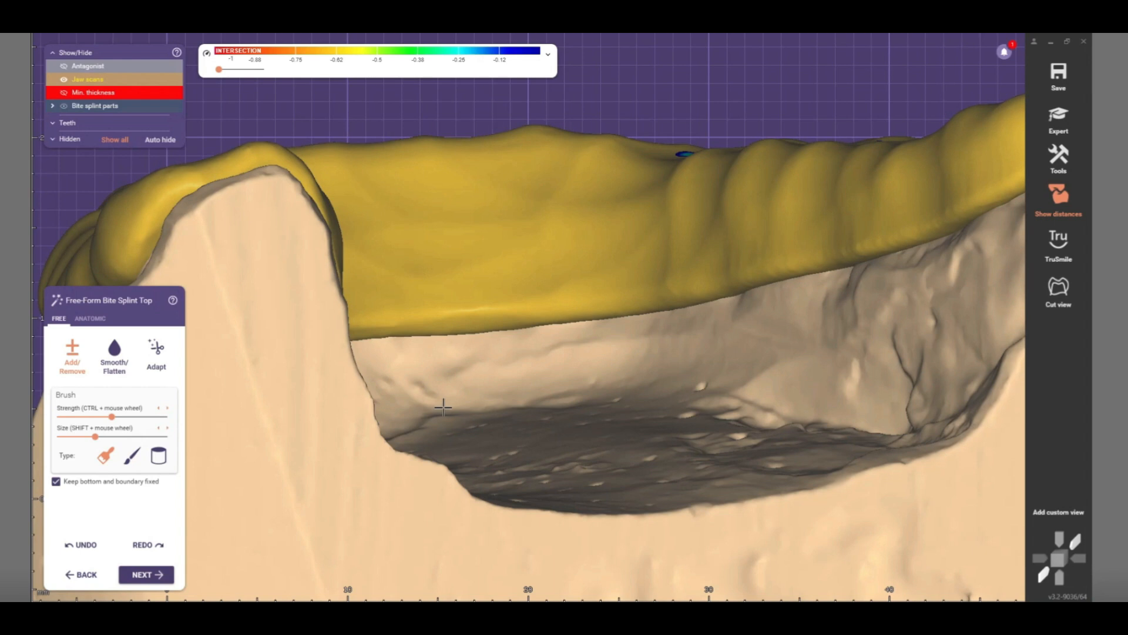
# Switch to Expert mode and open the articulator with its jaw position correction
pyautogui.scroll(-4, 463, 399)
pyautogui.moveTo(523, 400); pyautogui.dragTo(578, 232, button='right')
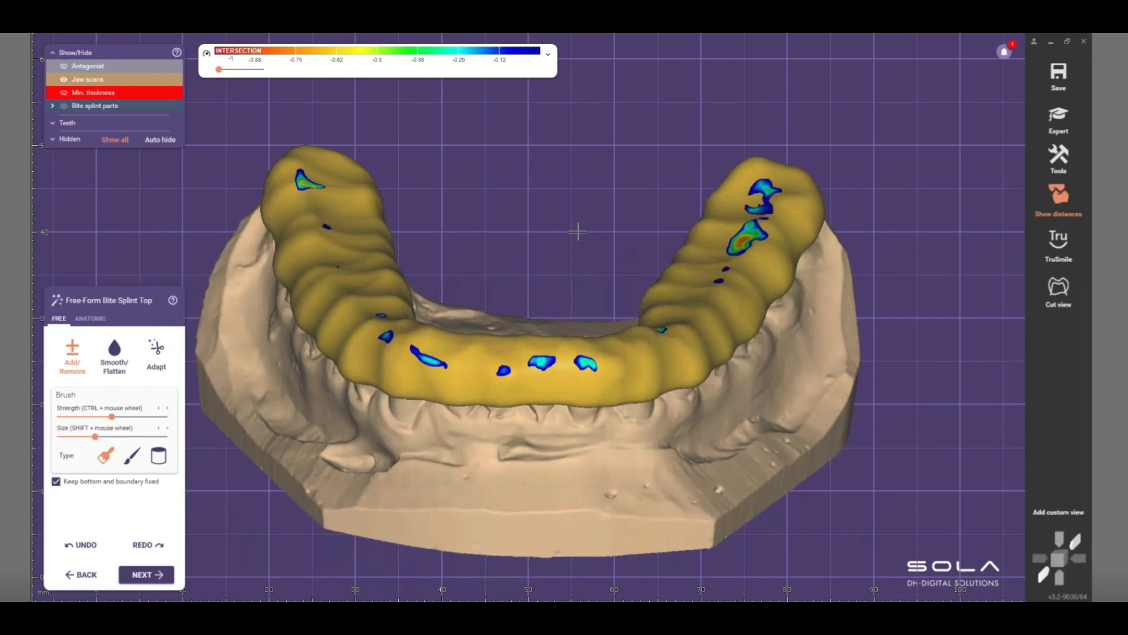
pyautogui.click(1059, 117)
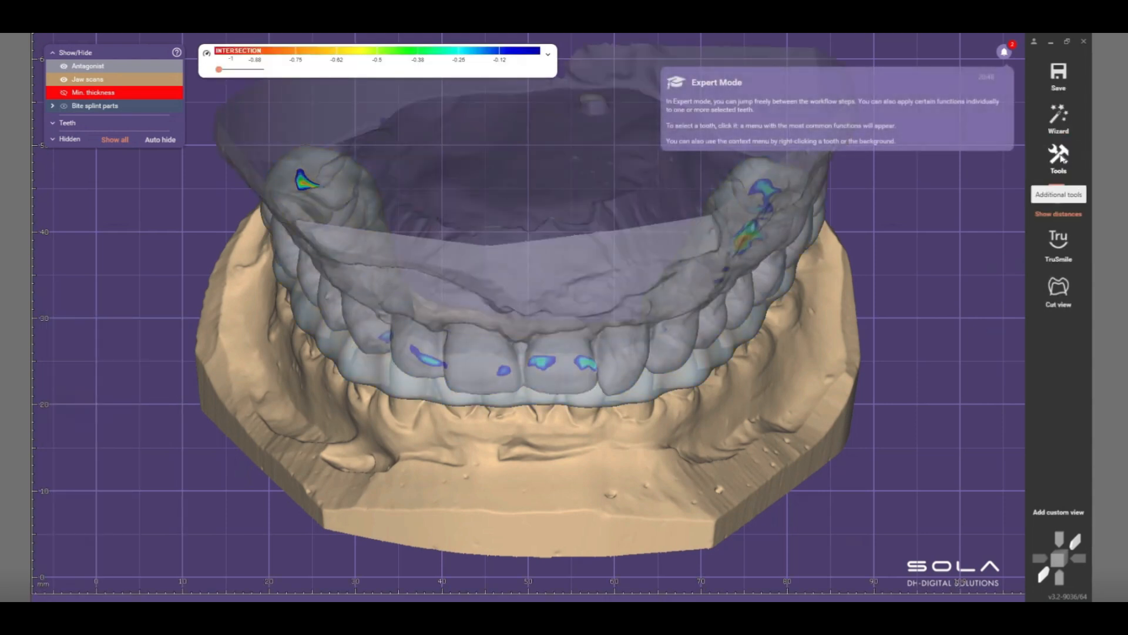
pyautogui.click(1060, 156)
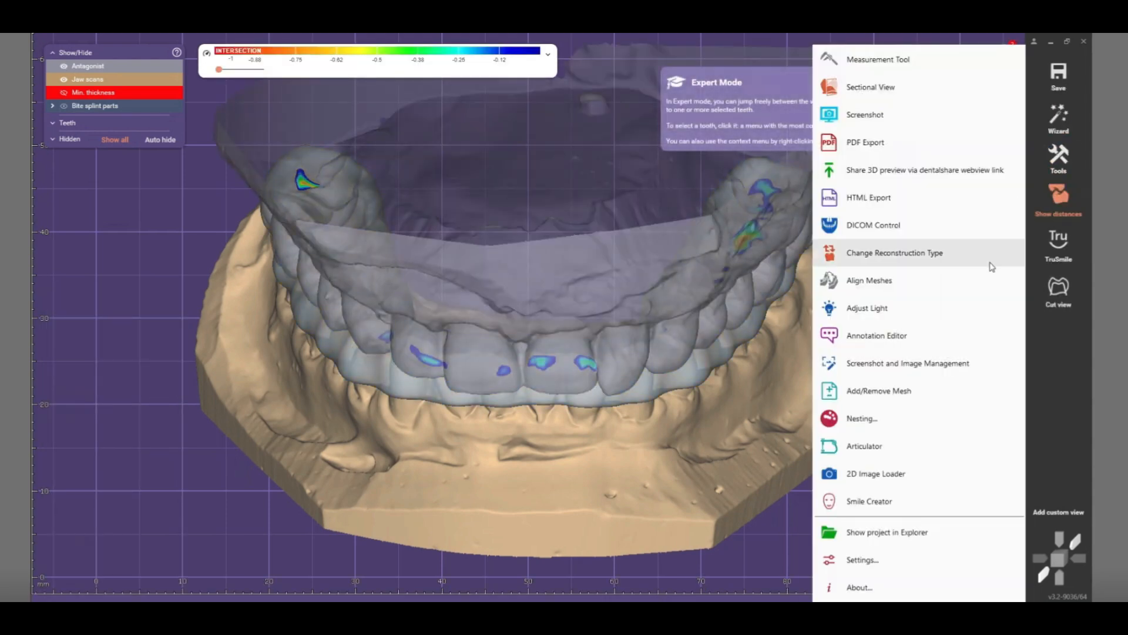
pyautogui.click(863, 446)
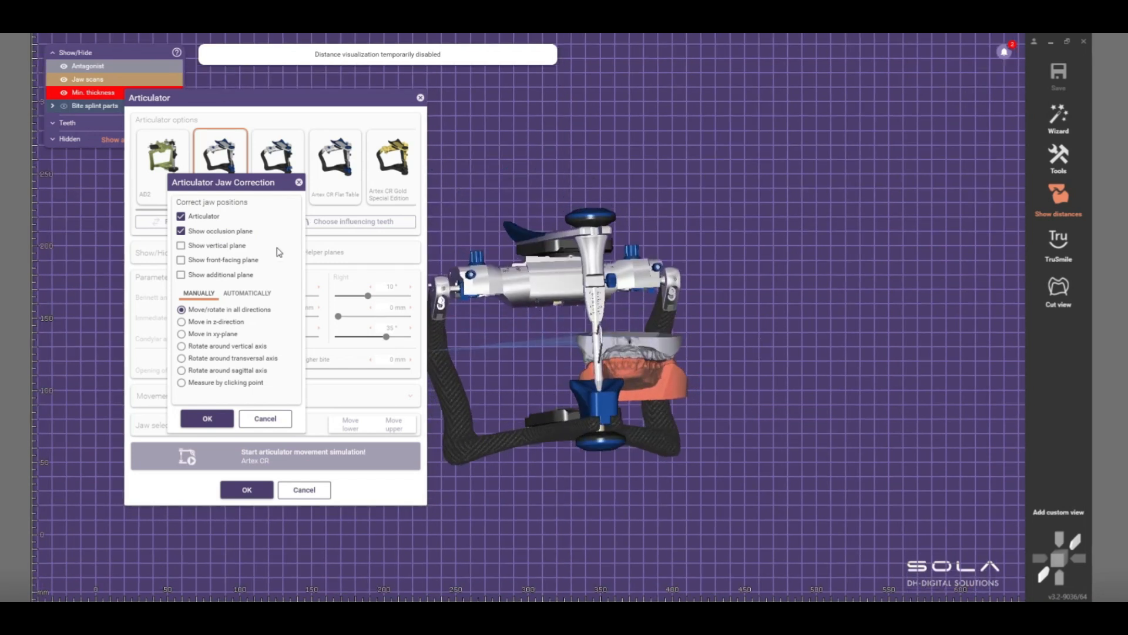
# Move both jaw models together out to the side of the articulator and rotate them into a clear front view
pyautogui.moveTo(751, 289); pyautogui.dragTo(702, 262, button='right')
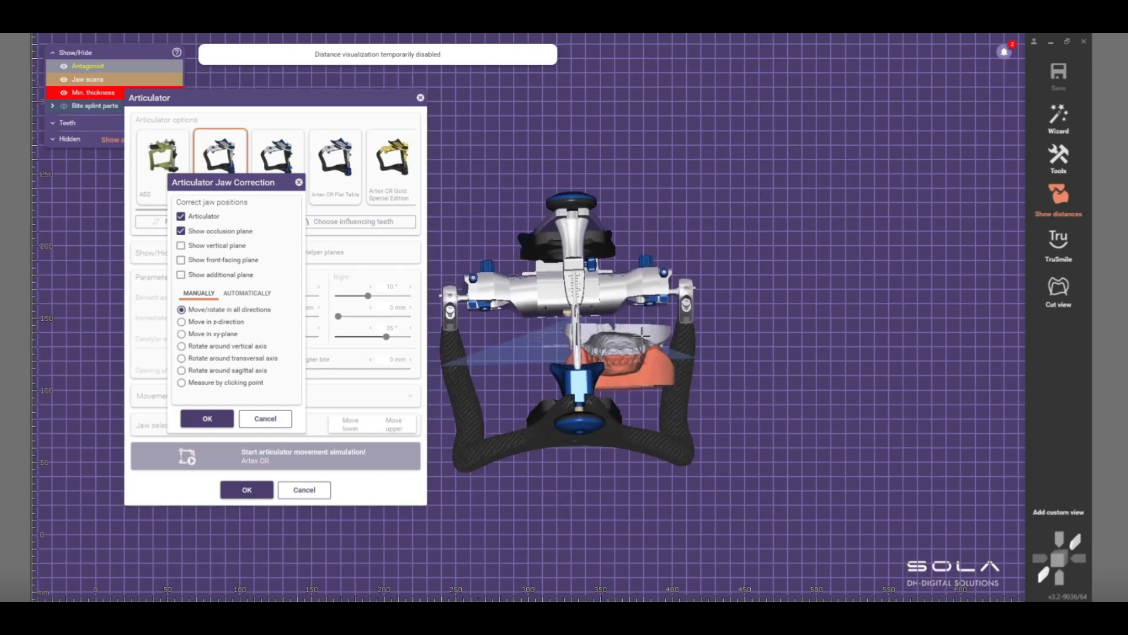
pyautogui.scroll(3, 642, 335)
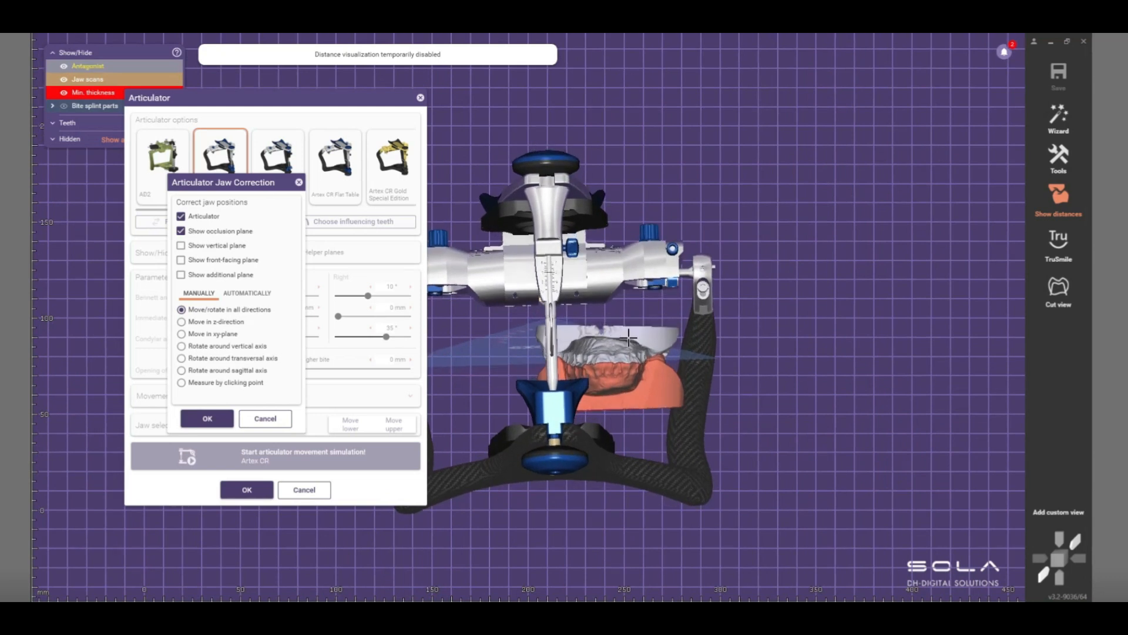
pyautogui.moveTo(624, 336); pyautogui.dragTo(837, 318)
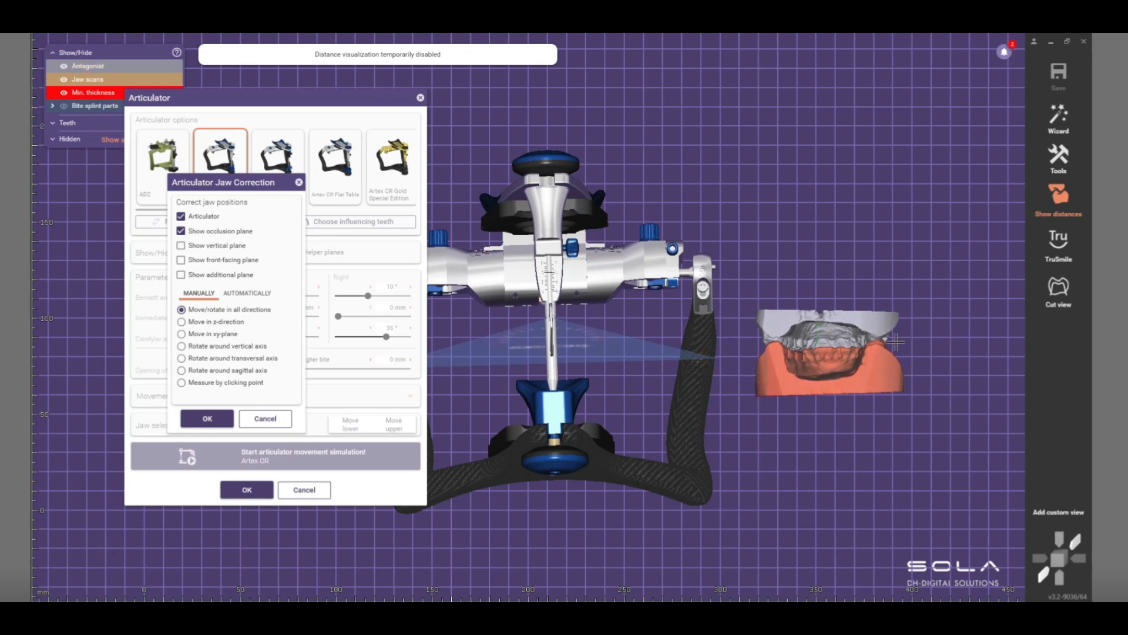
pyautogui.scroll(2, 896, 342)
pyautogui.scroll(2, 896, 342)
pyautogui.moveTo(895, 342); pyautogui.dragTo(794, 414)
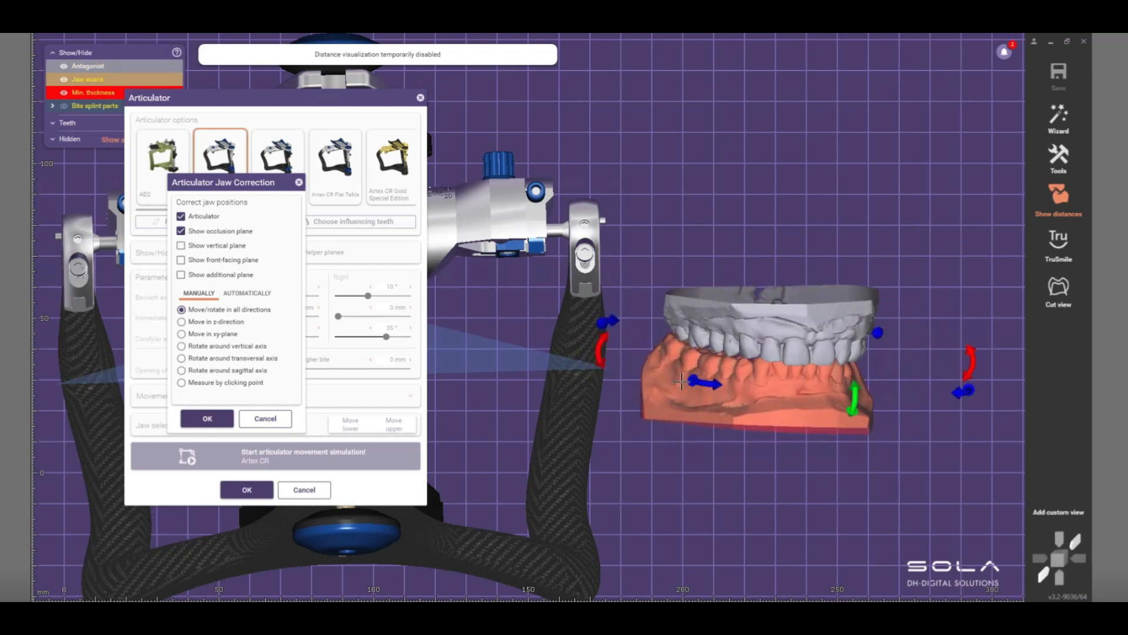
pyautogui.moveTo(723, 345); pyautogui.dragTo(655, 338)
pyautogui.moveTo(661, 382); pyautogui.dragTo(660, 369)
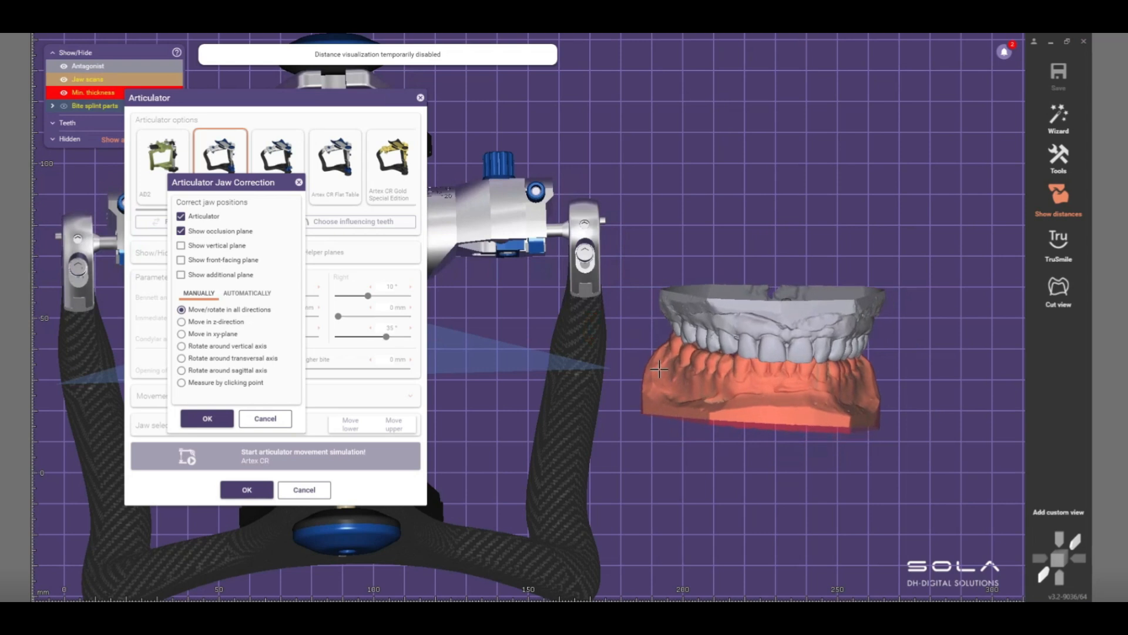
# Hide the antagonist and align the jaws automatically from an incisal point and points on the rearmost left and right lower molars
pyautogui.keyDown('ctrl'); pyautogui.middleClick(803, 348); pyautogui.keyUp('ctrl')
pyautogui.moveTo(803, 347); pyautogui.dragTo(800, 361, button='right')
pyautogui.moveTo(795, 318); pyautogui.dragTo(789, 334, button='right')
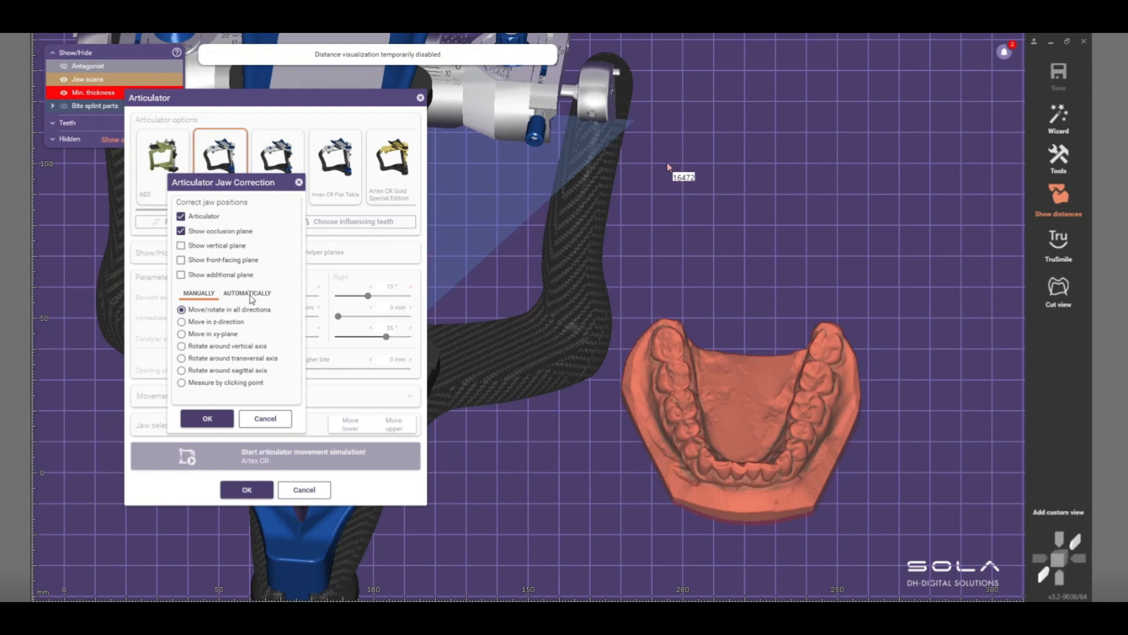
pyautogui.click(248, 293)
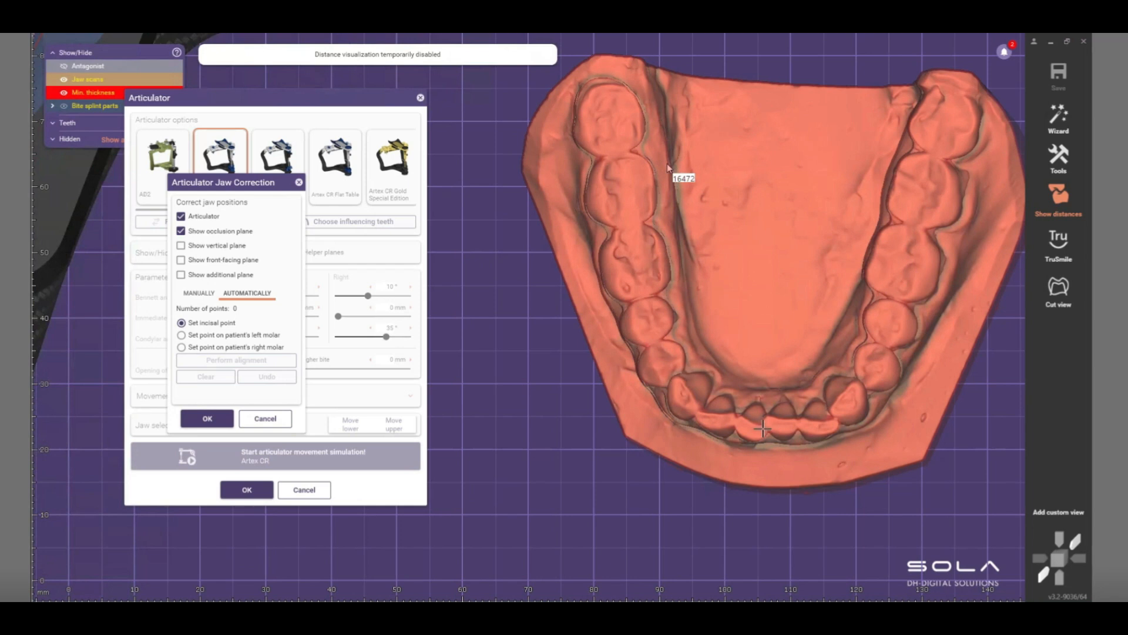
pyautogui.click(764, 429)
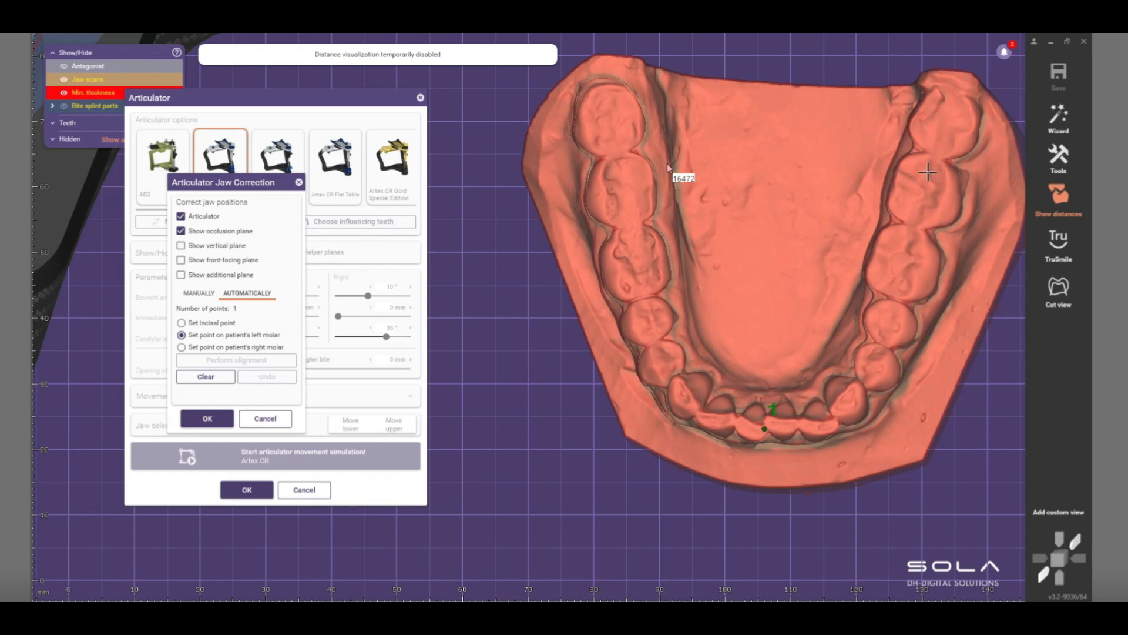
pyautogui.click(942, 126)
pyautogui.click(608, 123)
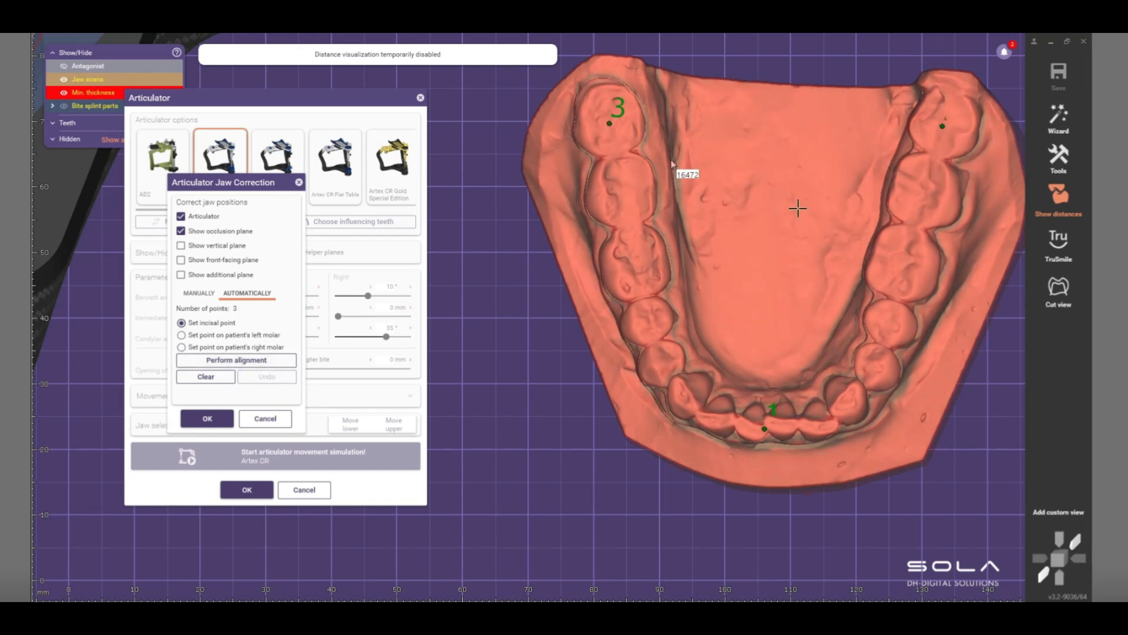
pyautogui.click(259, 360)
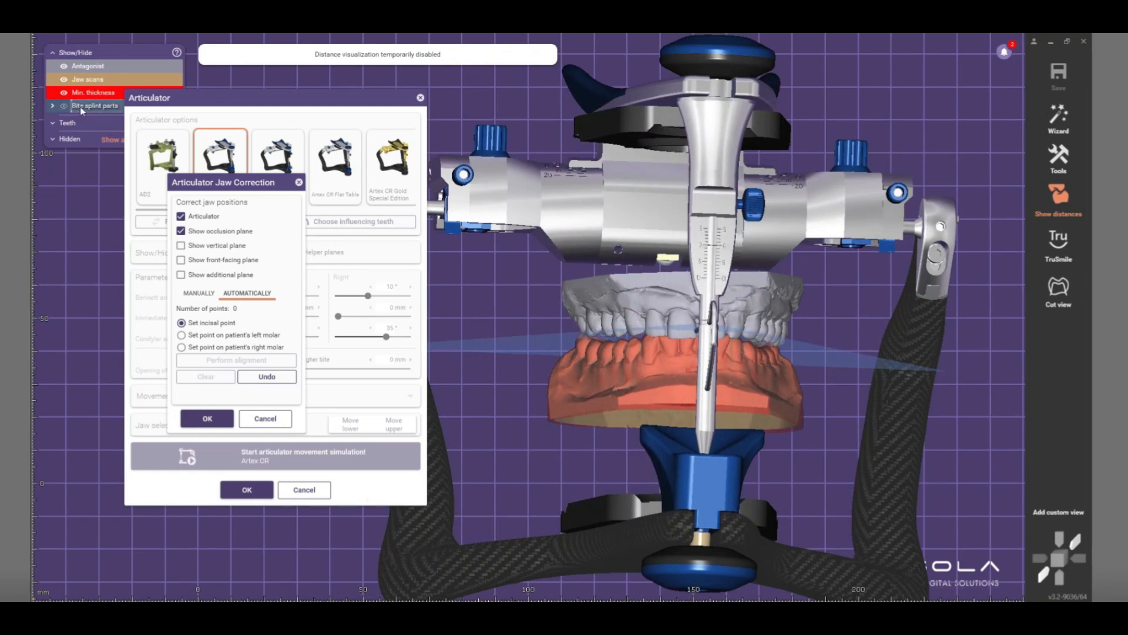
# Show the bite splint parts and place a section cut through the splint at the back molars to inspect the bite clearance
pyautogui.click(64, 107)
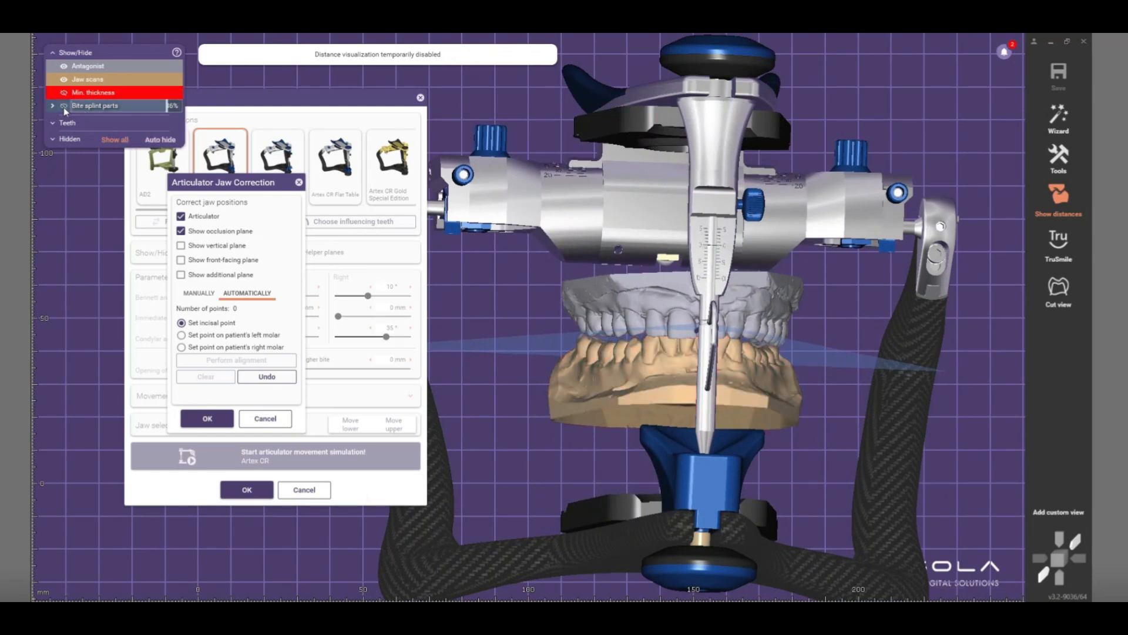
pyautogui.click(64, 106)
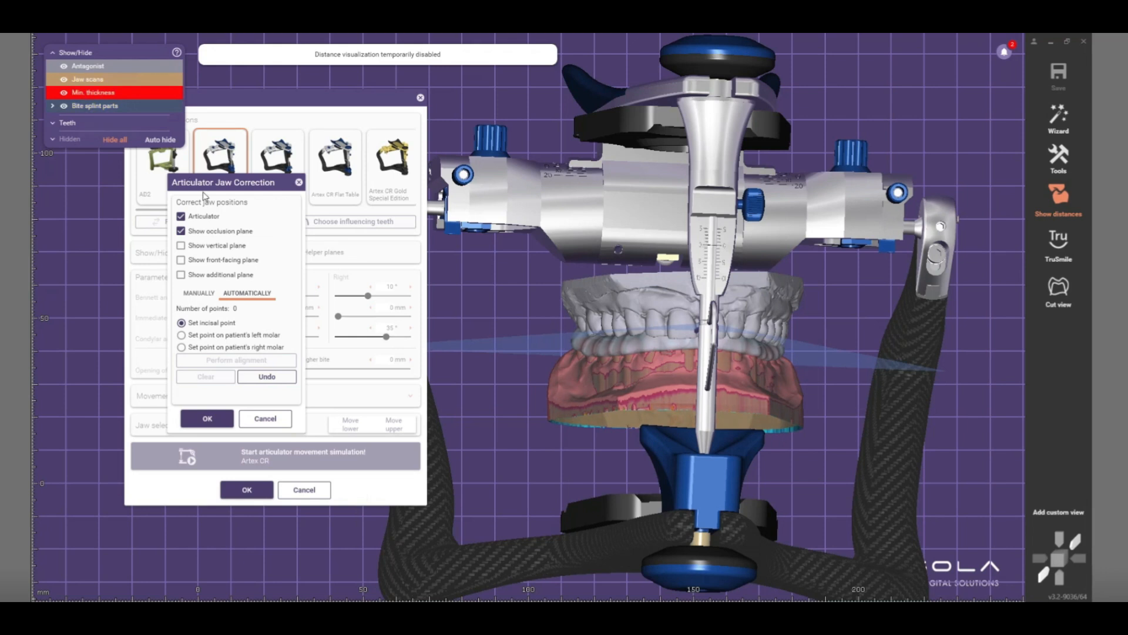
pyautogui.moveTo(687, 380); pyautogui.dragTo(1068, 302, button='right')
pyautogui.click(1068, 302)
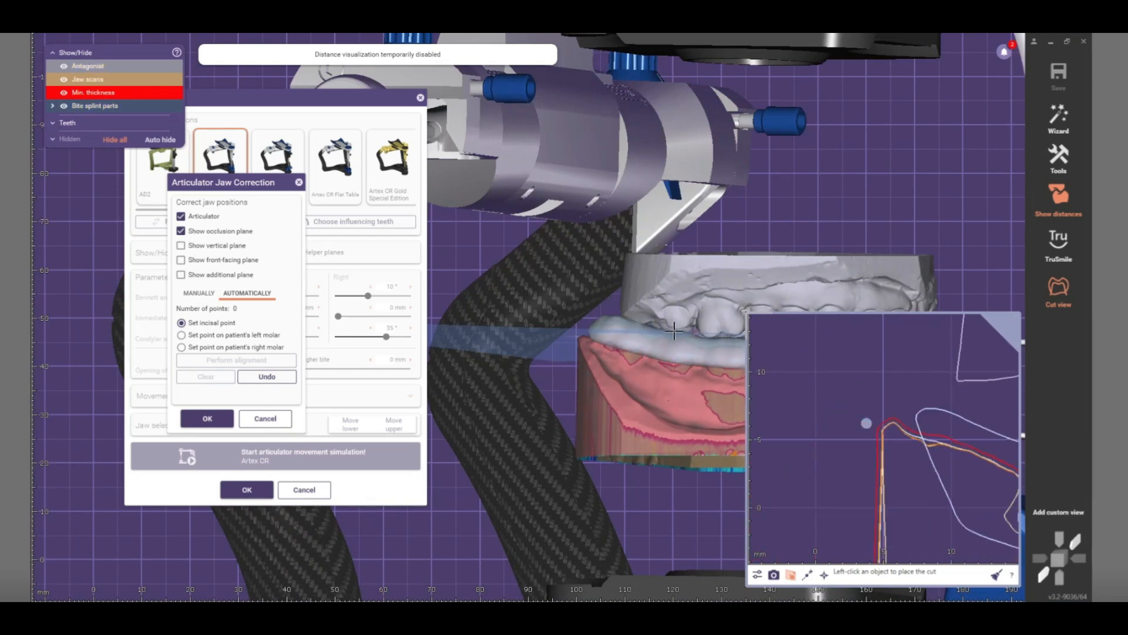
pyautogui.click(674, 332)
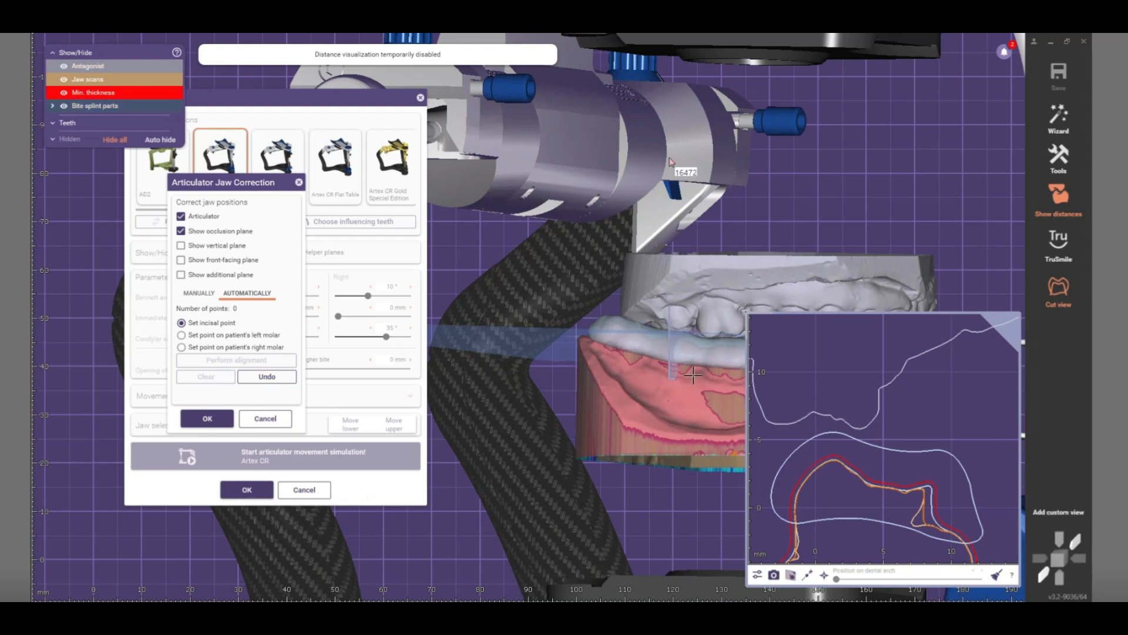
# Move the section cut along the molars and measure the splint's thickness between its top and the lower jaw scan, then close the cut view
pyautogui.moveTo(669, 348); pyautogui.dragTo(676, 347)
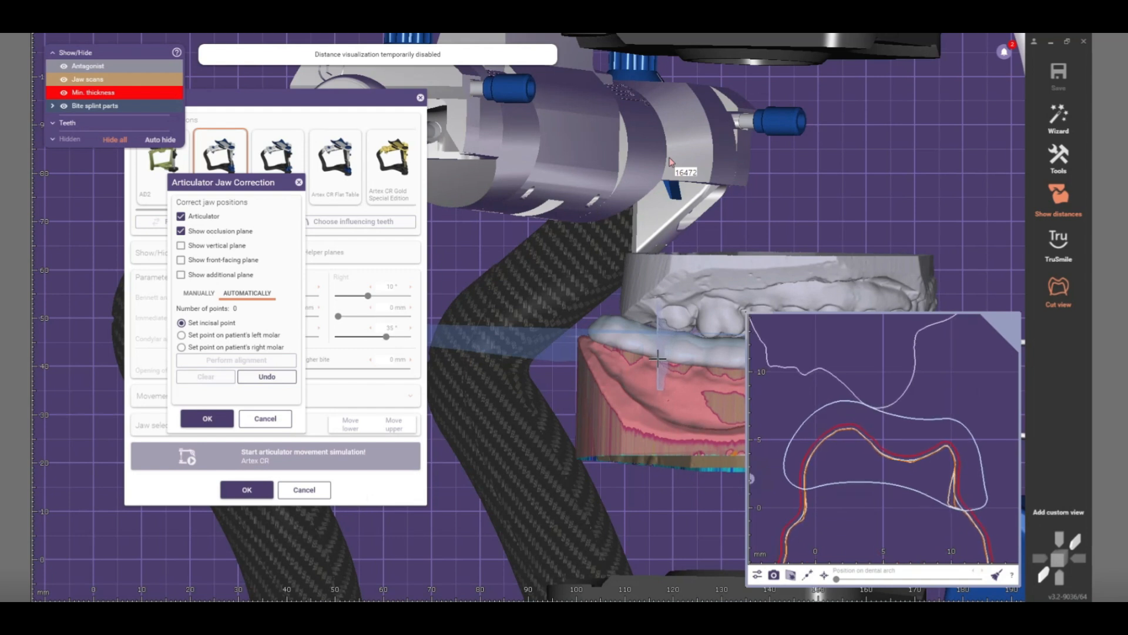
pyautogui.click(860, 403)
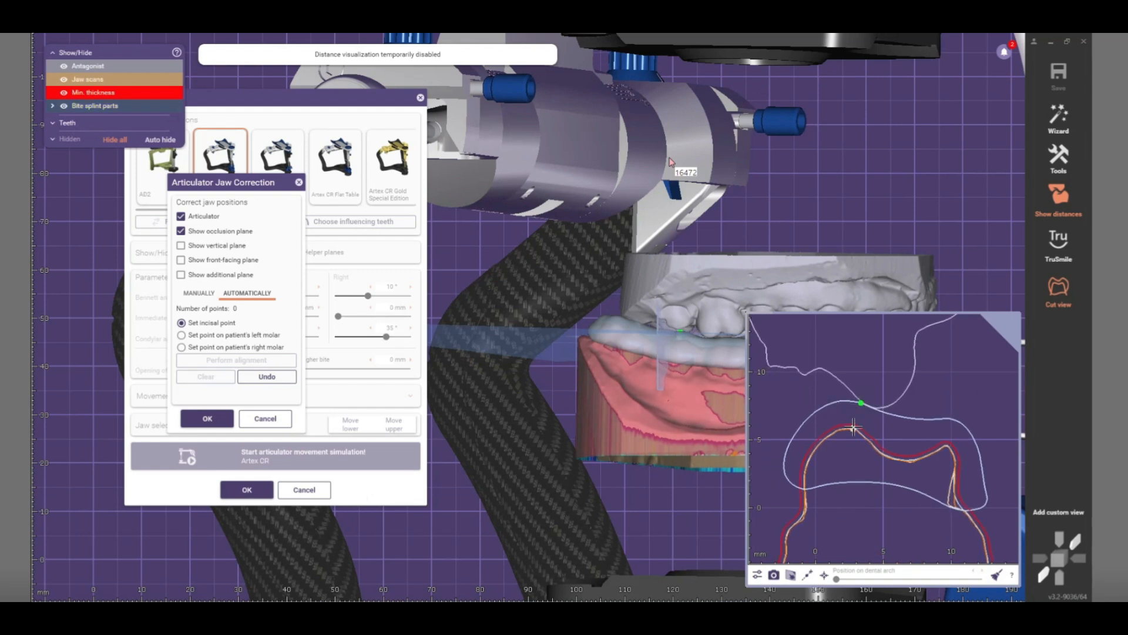
pyautogui.click(854, 427)
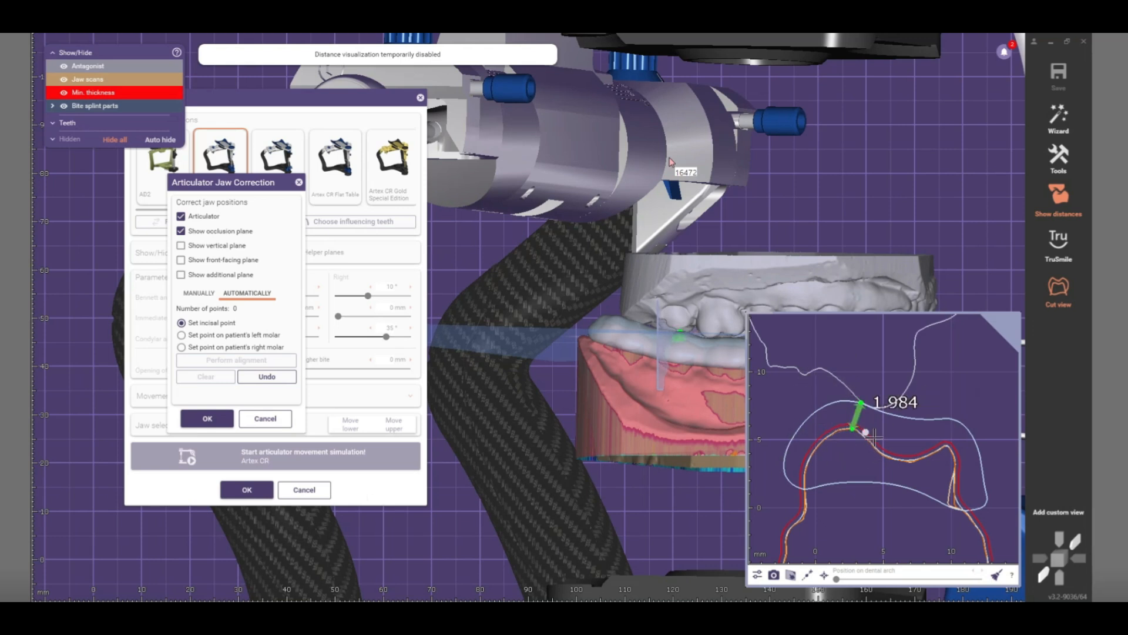
pyautogui.click(1060, 290)
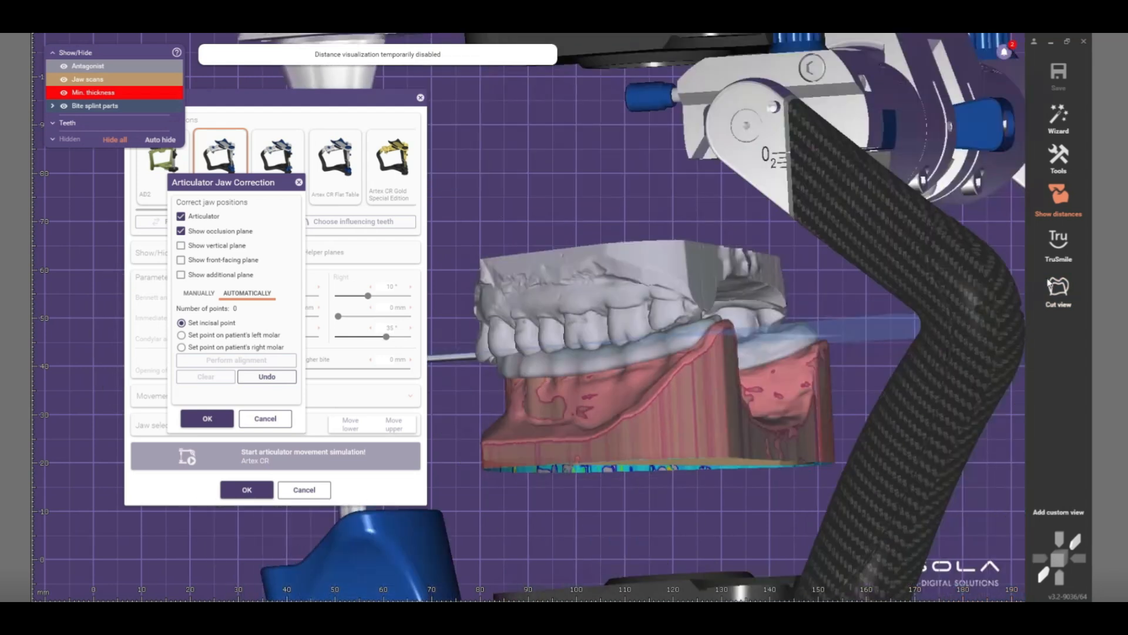
# Place a section cut through the back molars on the opposite side, measure the splint's thickness there and close the cut view
pyautogui.click(1050, 284)
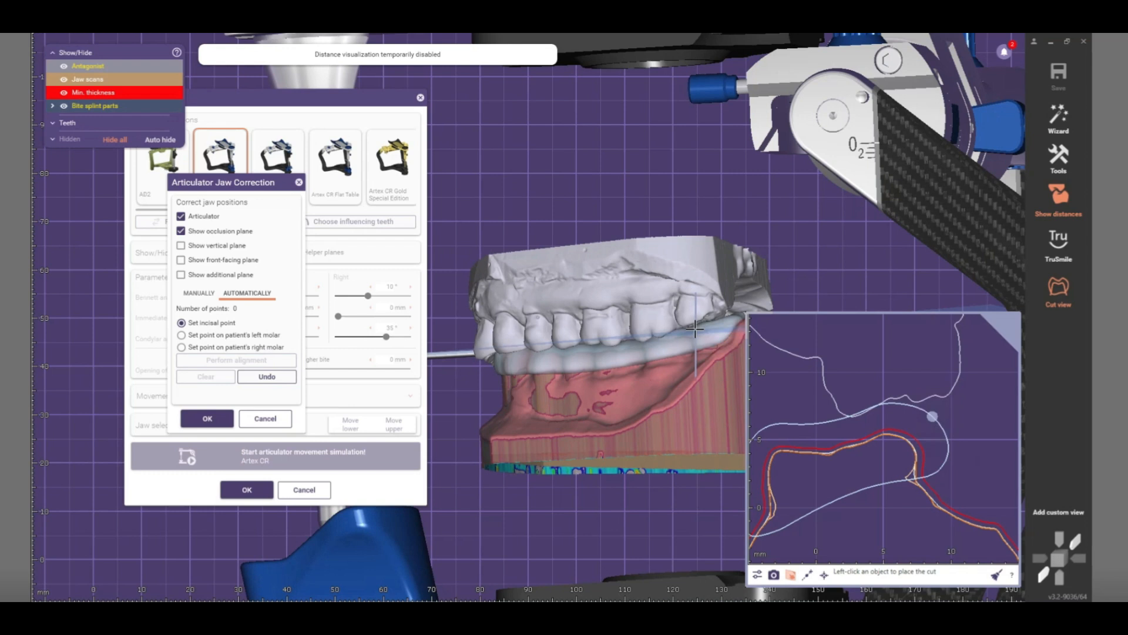
pyautogui.click(695, 331)
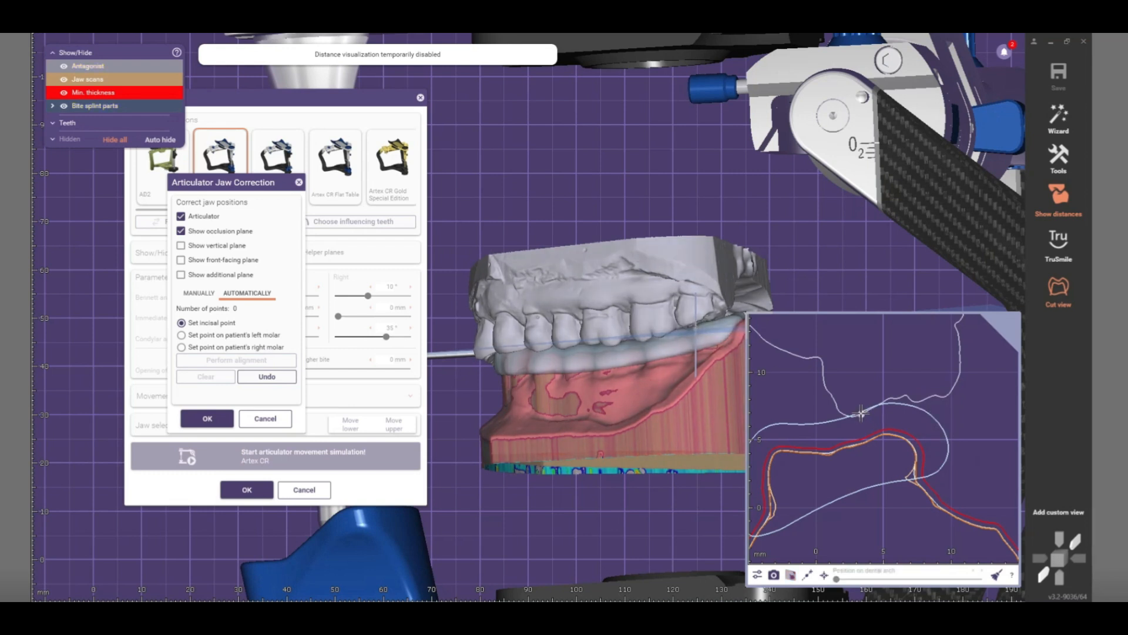
pyautogui.click(871, 438)
pyautogui.click(1062, 292)
# Accept the articulator jaw correction and leave the gap between the upper and lower jaw
pyautogui.moveTo(745, 289); pyautogui.dragTo(824, 286, button='right')
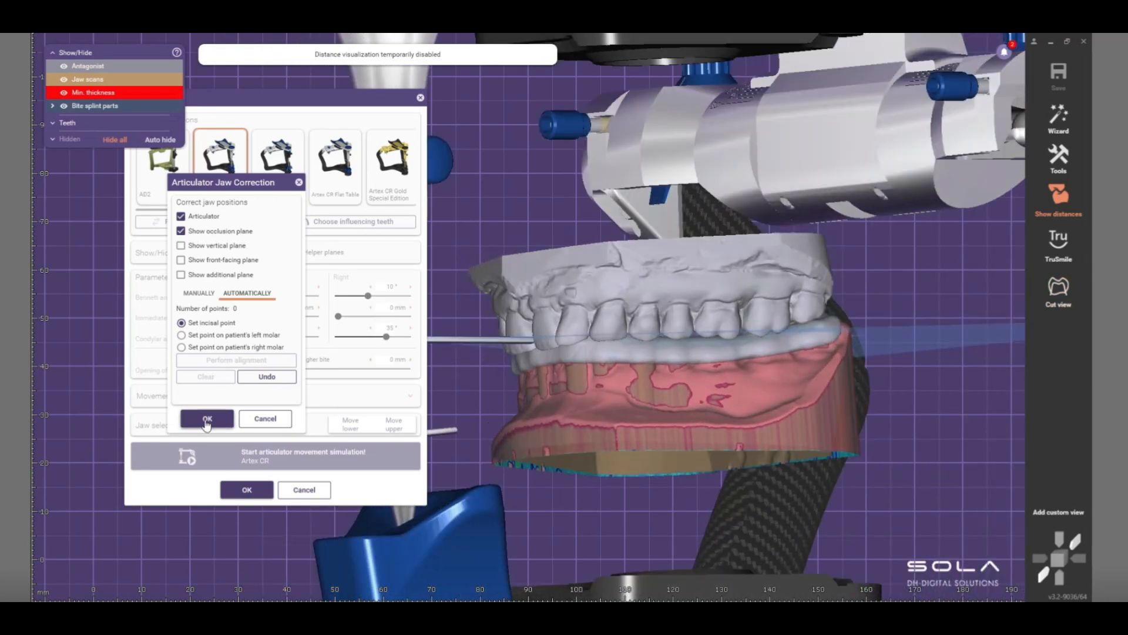
pyautogui.click(207, 419)
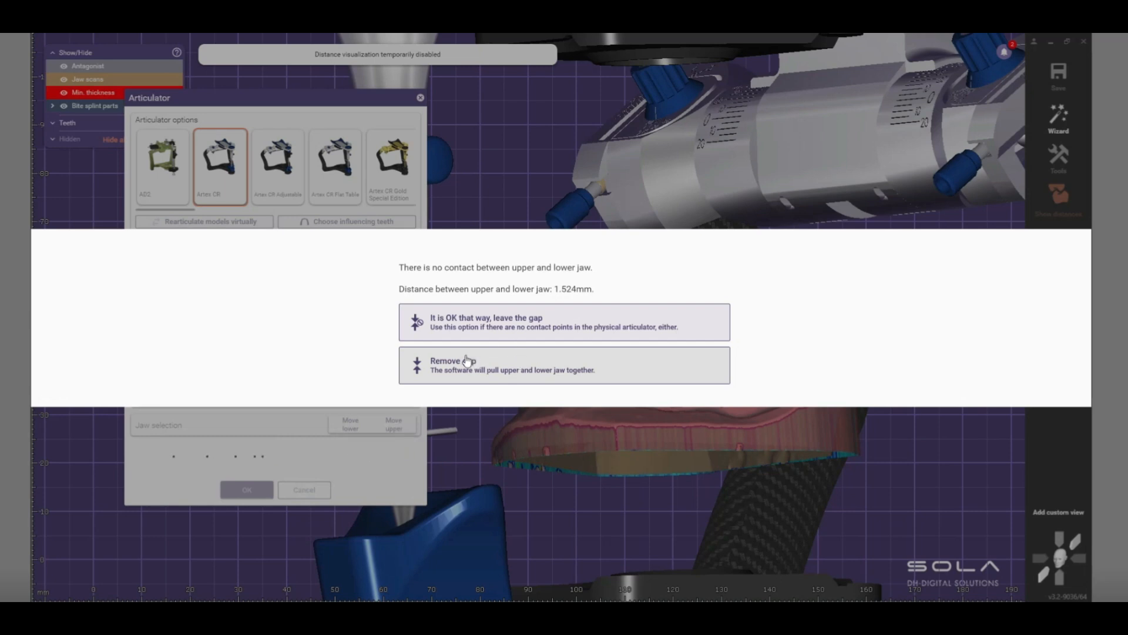
pyautogui.click(468, 323)
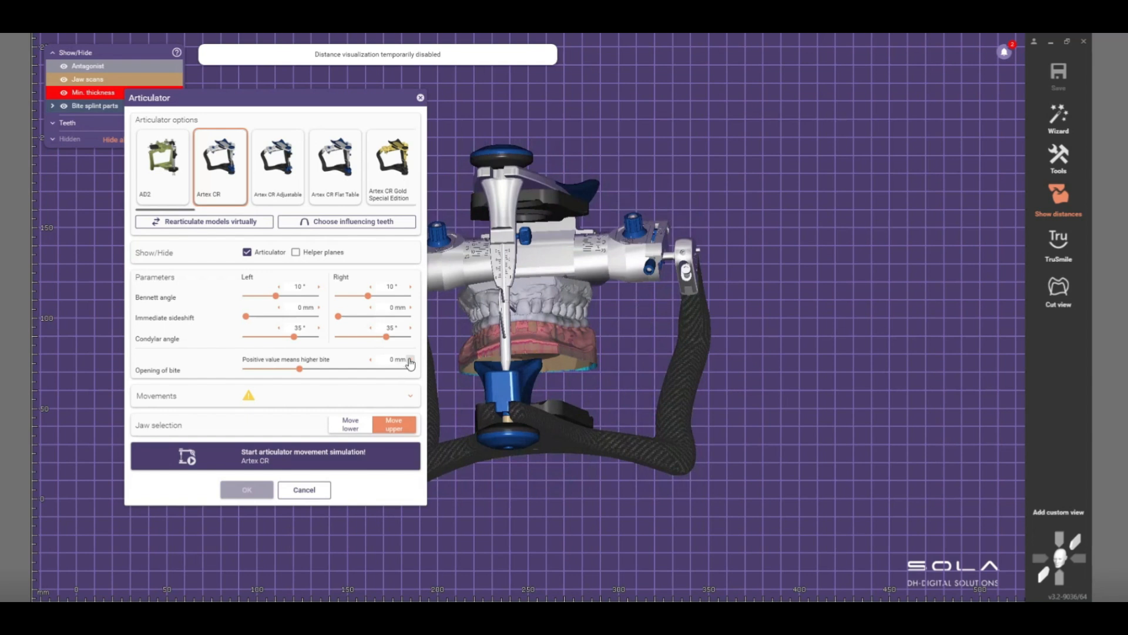
# Set the opening of the bite to 0.4 mm, run the Artex CR movement simulation and accept the articulator
pyautogui.click(410, 360)
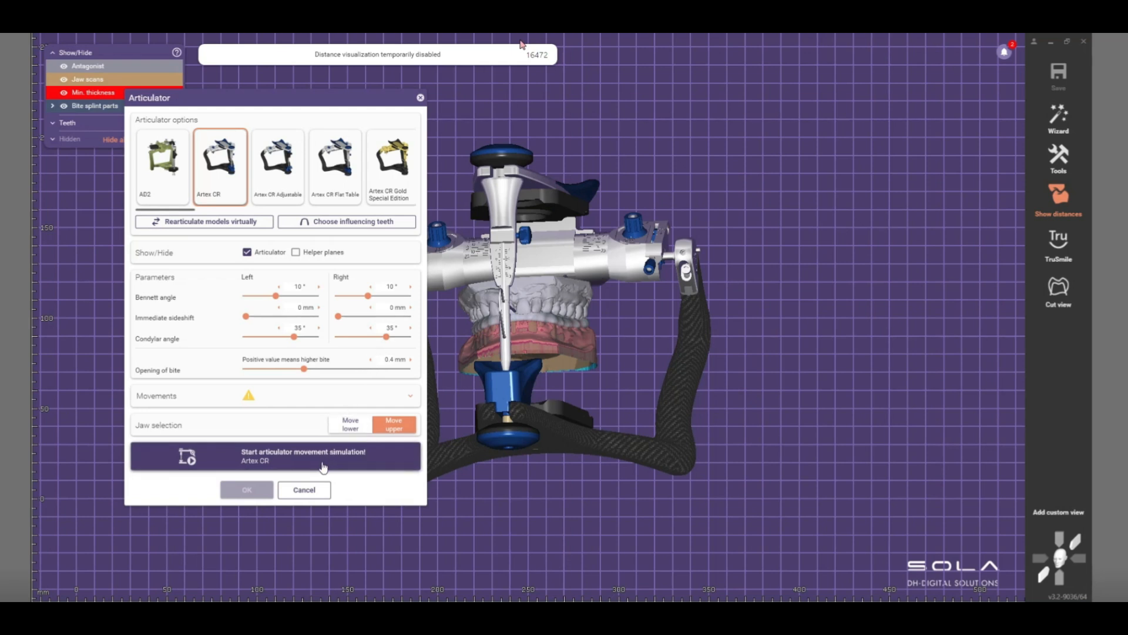
pyautogui.click(323, 458)
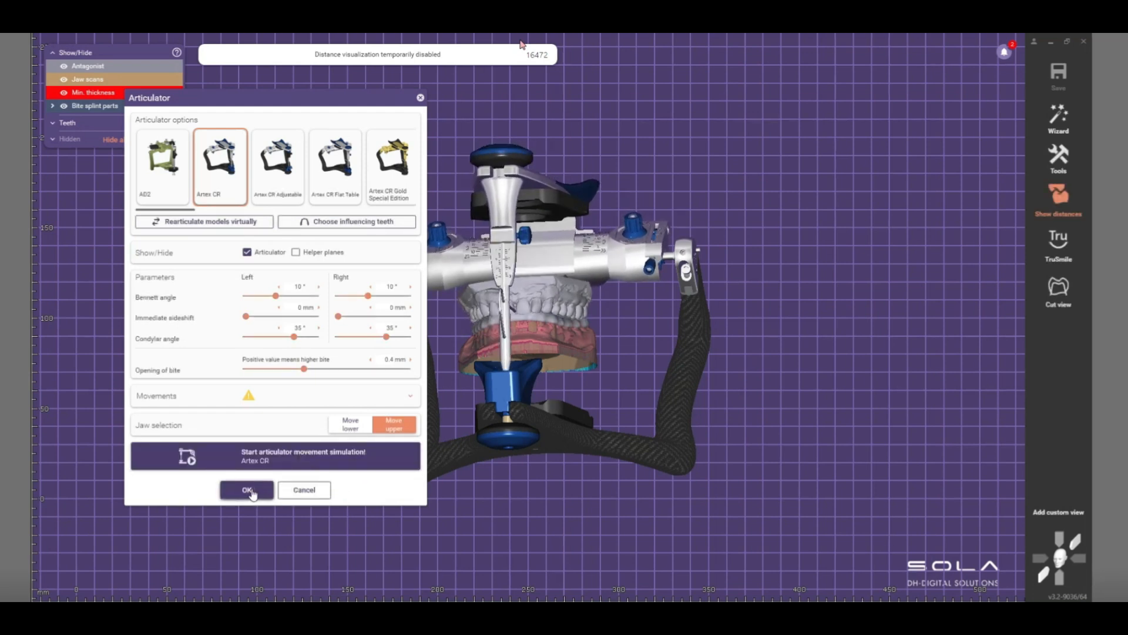
pyautogui.click(247, 490)
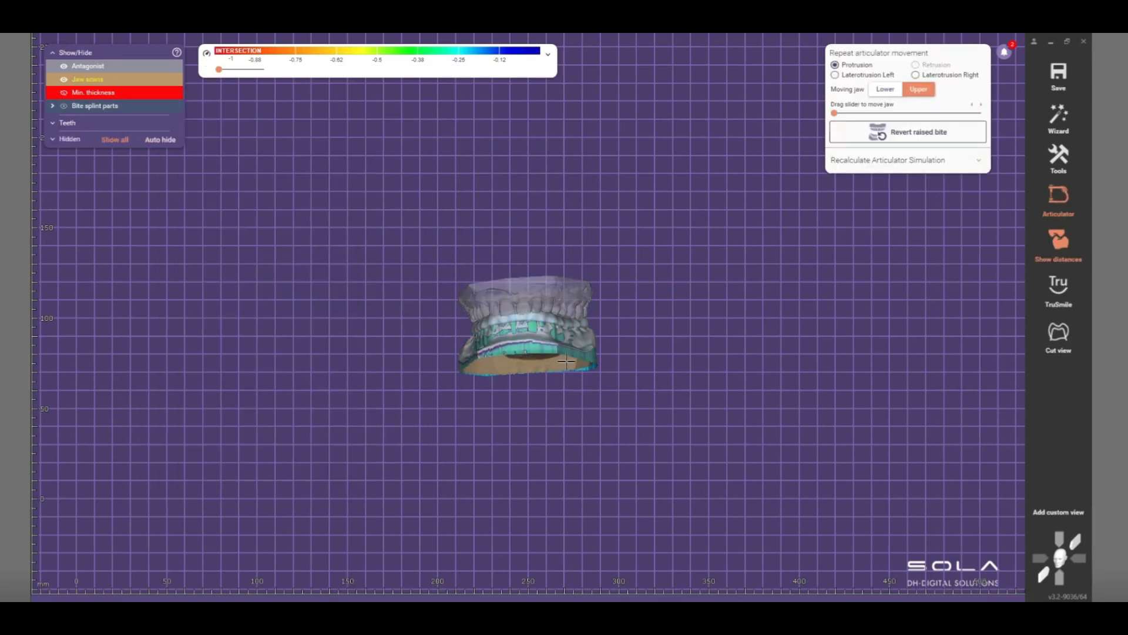
# Return to Wizard mode at the free-forming of the bite splint top, with the splint seen from its biting surface
pyautogui.moveTo(576, 346); pyautogui.dragTo(628, 316, button='right')
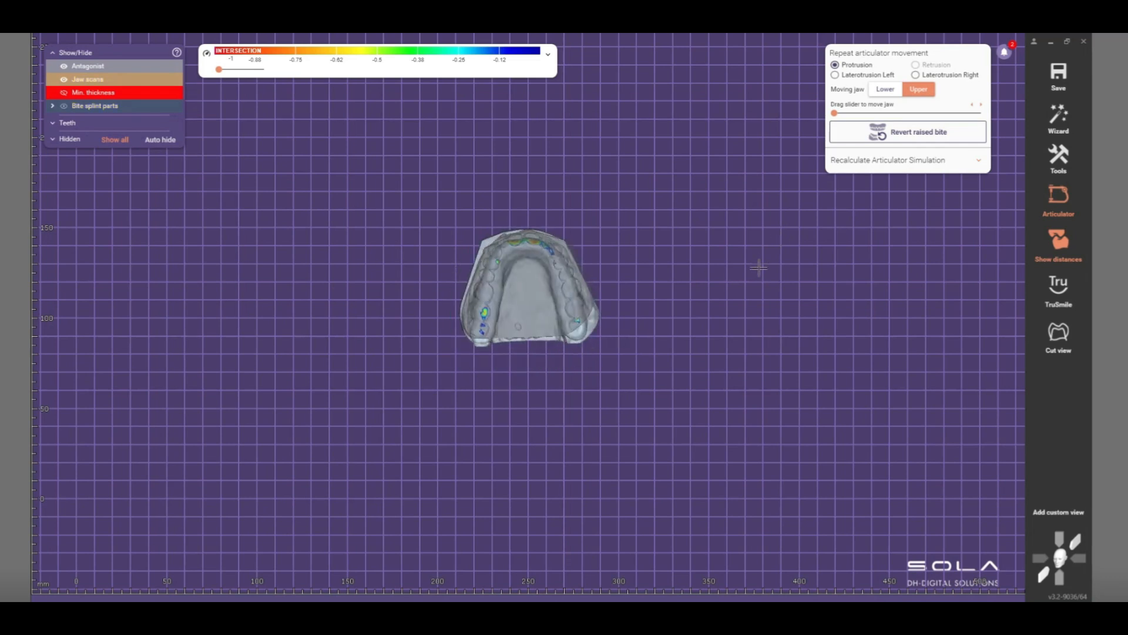
pyautogui.moveTo(759, 268); pyautogui.dragTo(764, 330, button='middle')
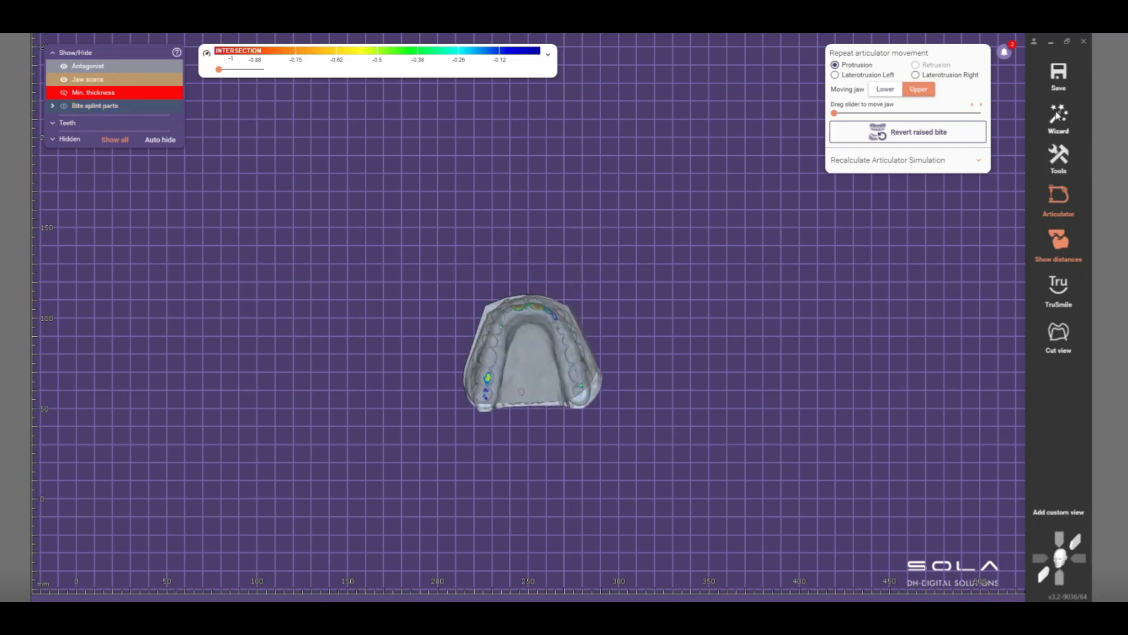
pyautogui.click(1058, 115)
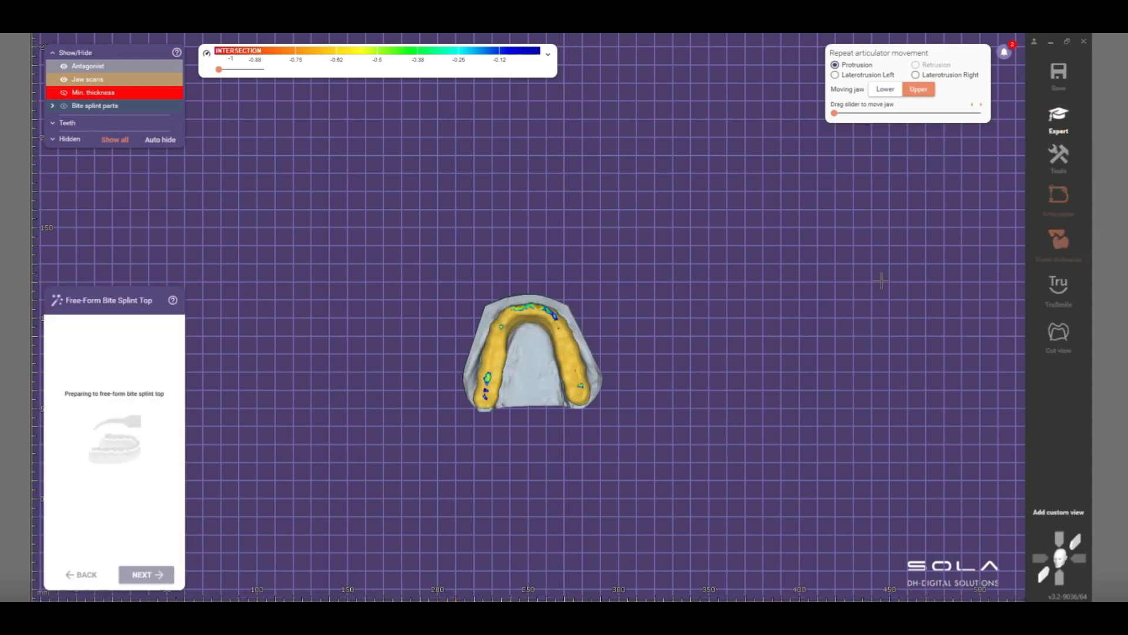
pyautogui.scroll(5, 515, 383)
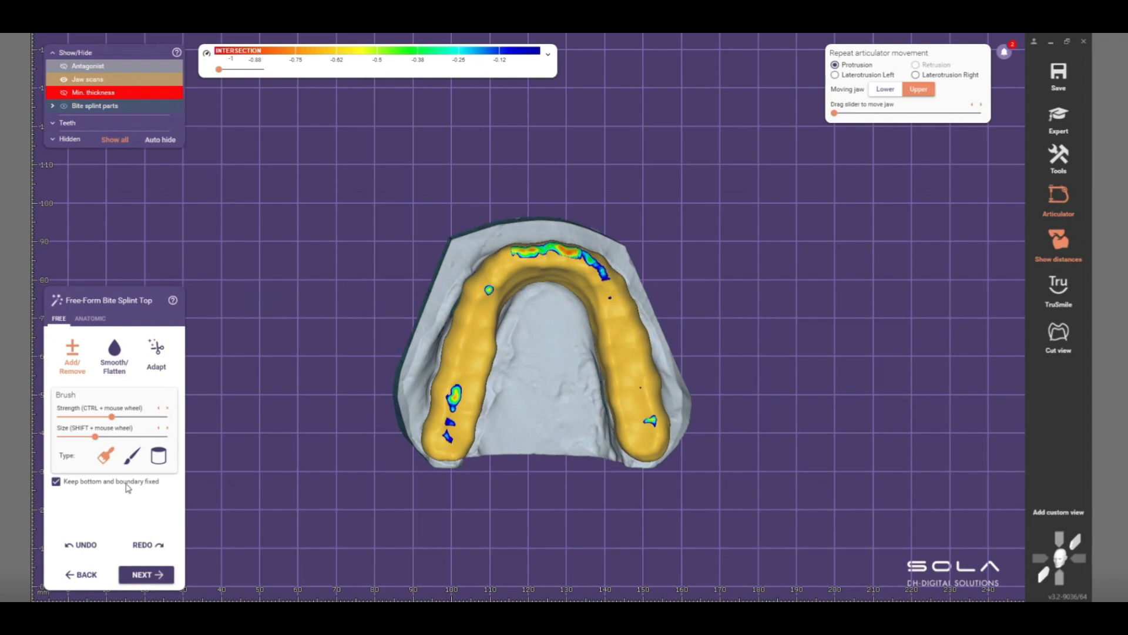
# Release the splint's fixed bottom and boundary and set the free-forming brush strength and size to maximum
pyautogui.click(57, 482)
pyautogui.moveTo(508, 419); pyautogui.dragTo(531, 365, button='right')
pyautogui.scroll(4, 531, 365)
pyautogui.moveTo(531, 365); pyautogui.dragTo(490, 298, button='middle')
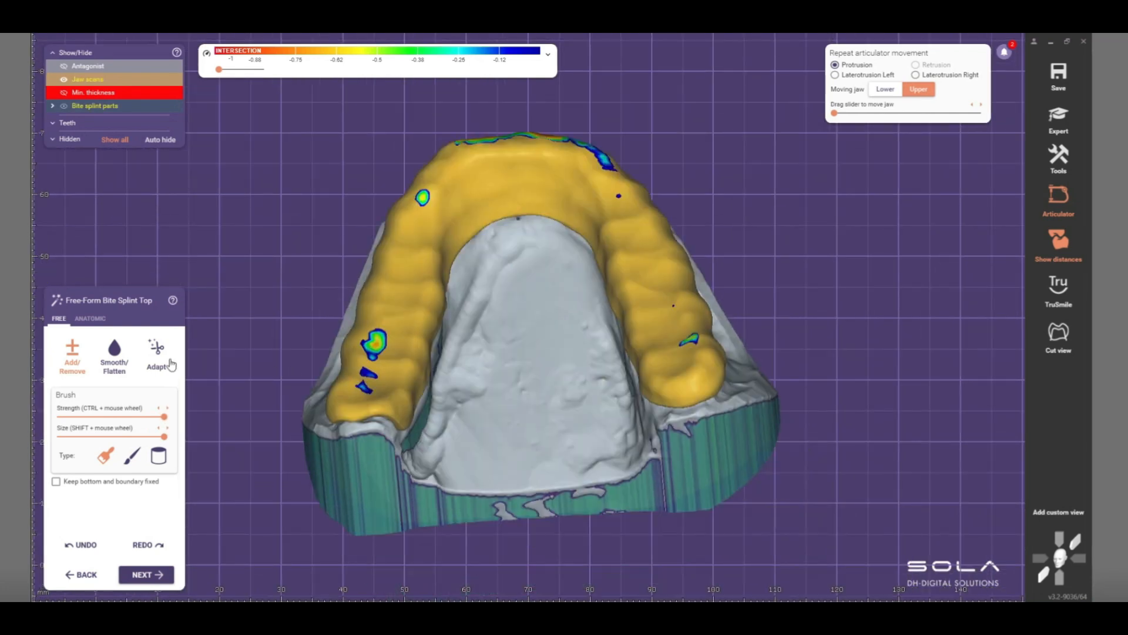
# Smooth the rear ends and tongue-side flanks of the bite splint with the Smooth/Flatten brush
pyautogui.click(114, 349)
pyautogui.moveTo(580, 407); pyautogui.dragTo(721, 407, button='right')
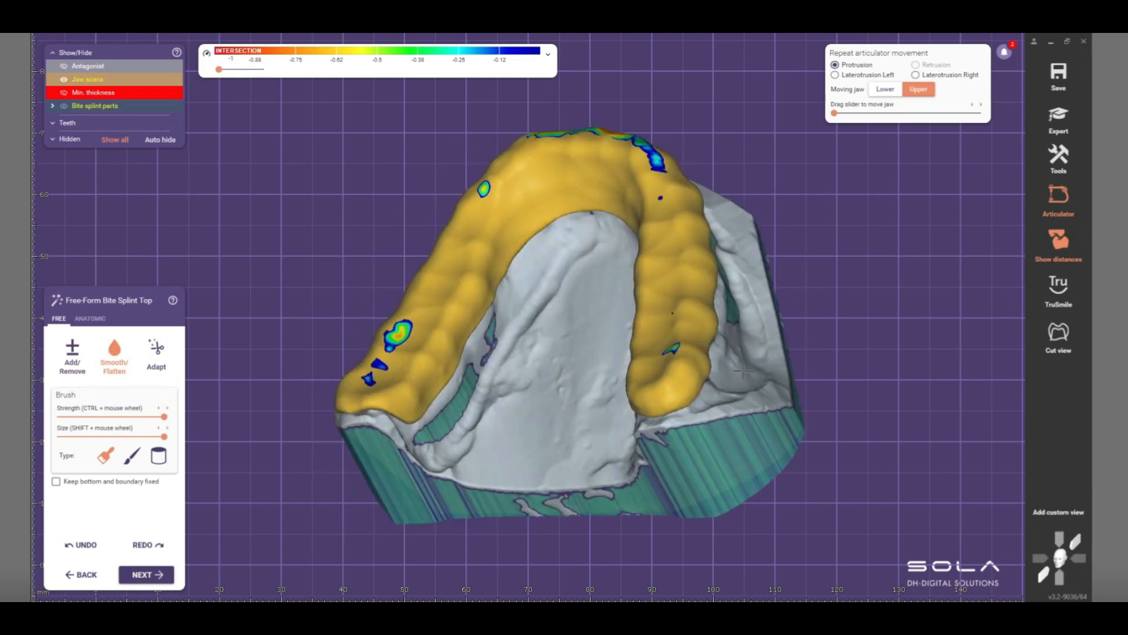
pyautogui.moveTo(742, 370); pyautogui.dragTo(623, 364, button='right')
pyautogui.scroll(5, 637, 353)
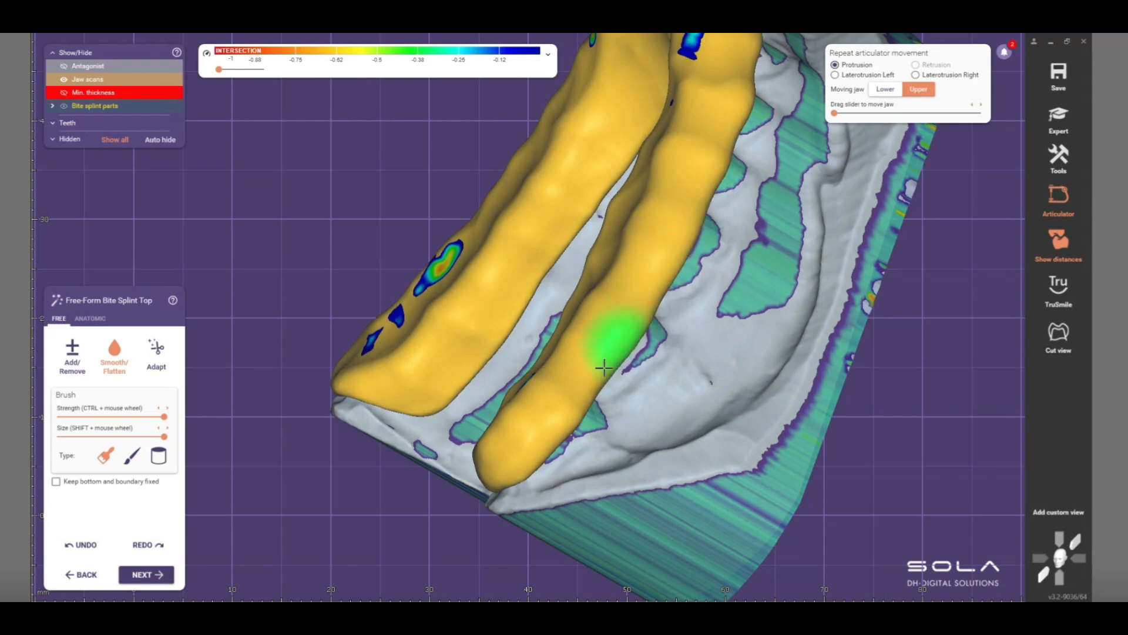
pyautogui.moveTo(594, 453)
pyautogui.mouseDown(button='right')
pyautogui.moveTo(647, 287)
pyautogui.moveTo(591, 361)
pyautogui.mouseUp(button='right')
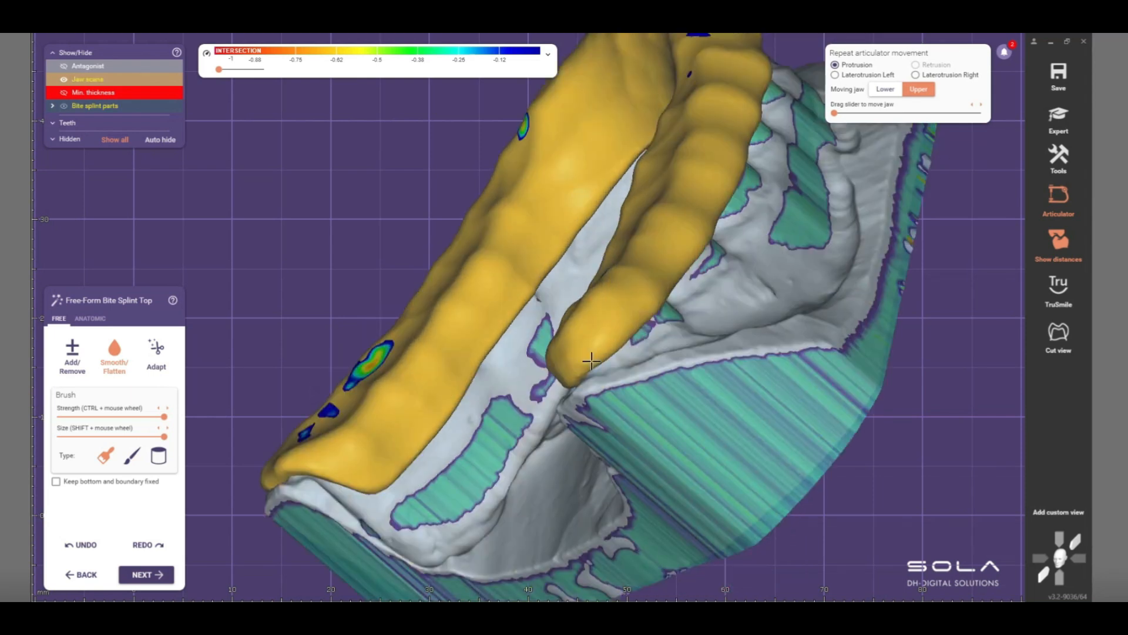
pyautogui.moveTo(610, 427); pyautogui.dragTo(635, 254, button='right')
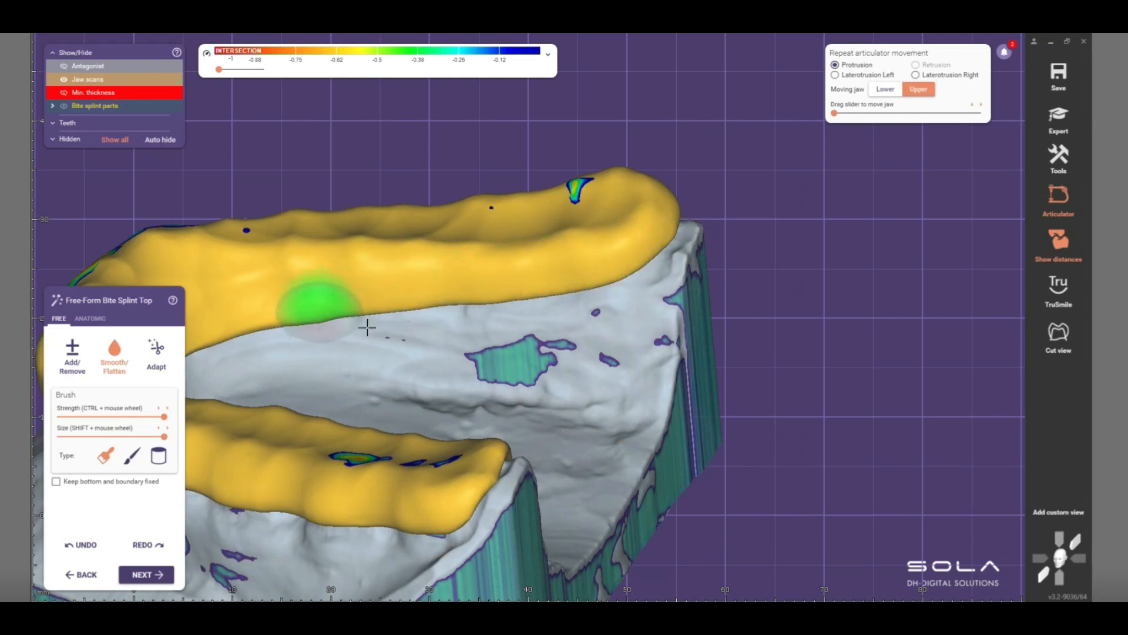
pyautogui.moveTo(521, 329); pyautogui.dragTo(481, 330, button='right')
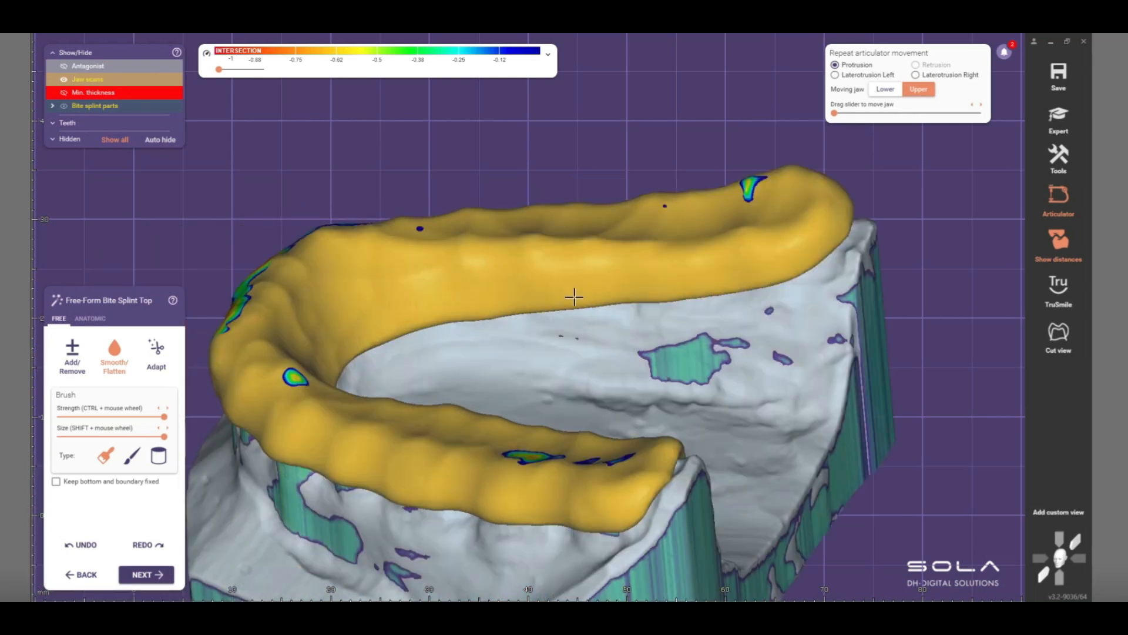
pyautogui.moveTo(577, 297); pyautogui.dragTo(621, 254, button='right')
pyautogui.moveTo(514, 315); pyautogui.dragTo(691, 169, button='right')
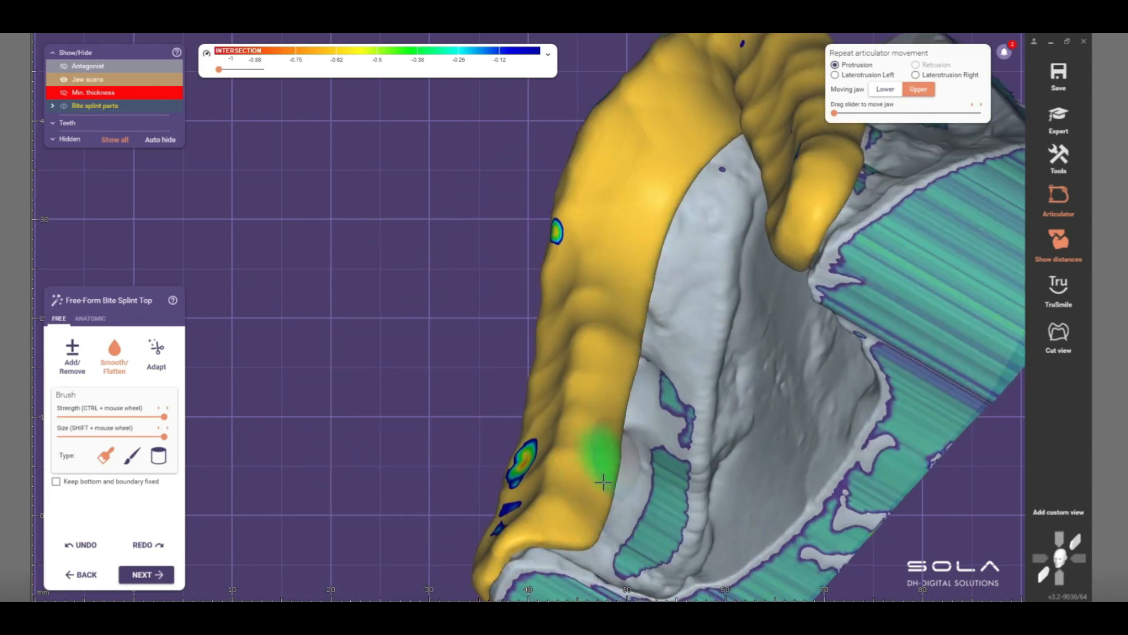
pyautogui.moveTo(614, 564); pyautogui.dragTo(664, 541, button='right')
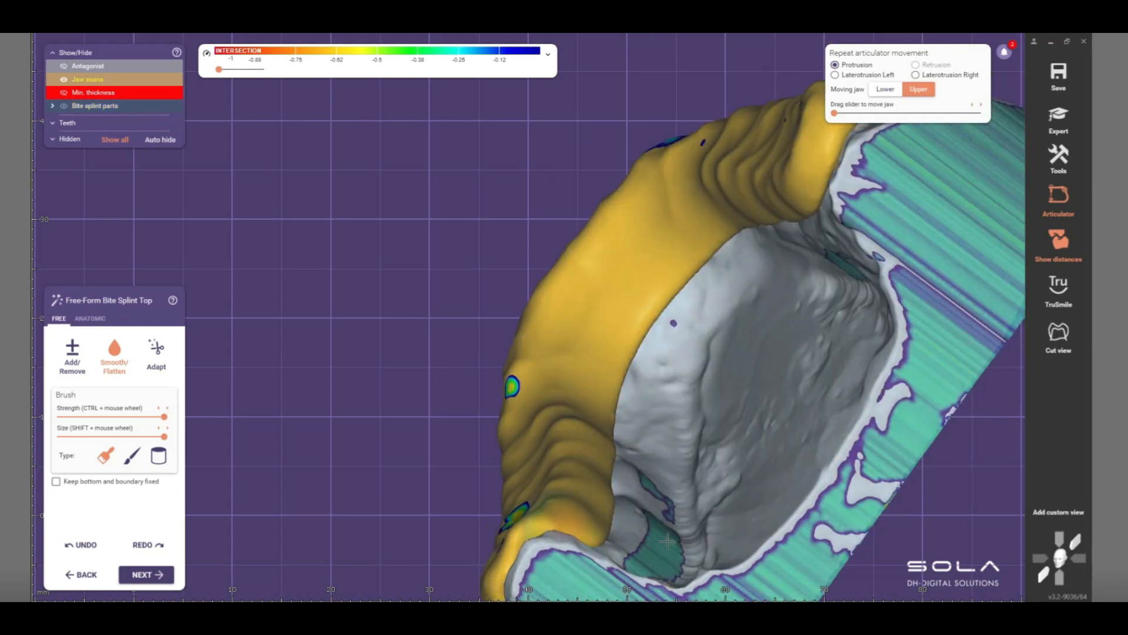
# Smooth the cheek-side flanks of the bite splint from the front teeth back to the molars on both sides
pyautogui.moveTo(668, 470)
pyautogui.mouseDown(button='right')
pyautogui.moveTo(638, 473)
pyautogui.moveTo(724, 386)
pyautogui.moveTo(733, 344)
pyautogui.moveTo(729, 359)
pyautogui.moveTo(770, 336)
pyautogui.mouseUp(button='right')
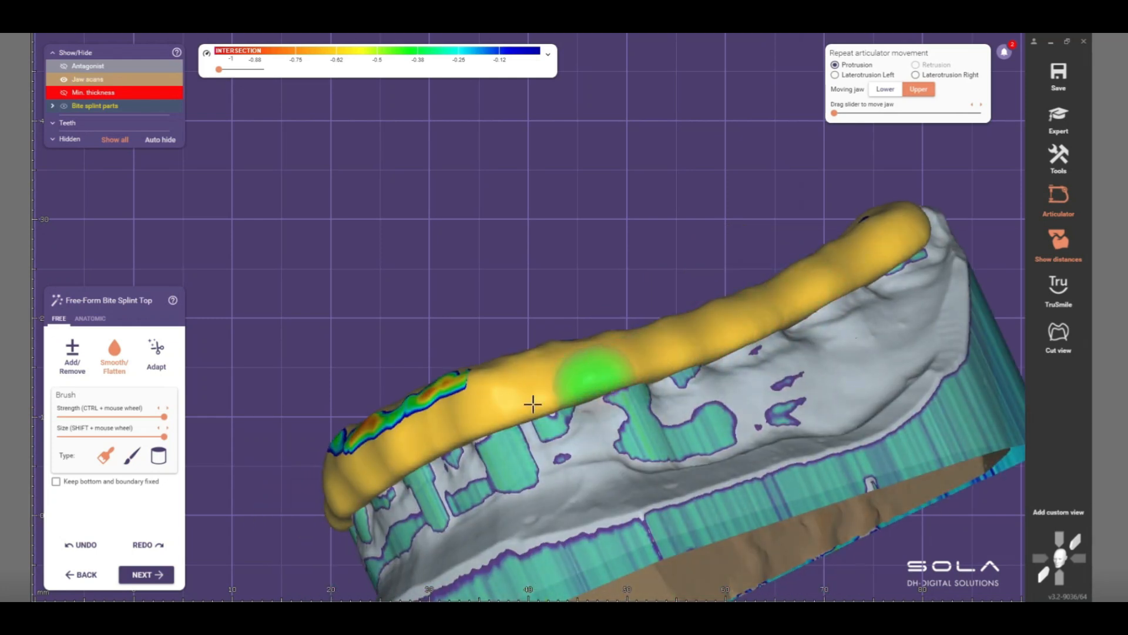
pyautogui.moveTo(497, 416); pyautogui.dragTo(720, 320, button='right')
pyautogui.moveTo(503, 432)
pyautogui.mouseDown(button='right')
pyautogui.moveTo(887, 287)
pyautogui.moveTo(852, 323)
pyautogui.mouseUp(button='right')
pyautogui.moveTo(940, 303); pyautogui.dragTo(960, 288, button='right')
pyautogui.moveTo(498, 496); pyautogui.dragTo(954, 330, button='right')
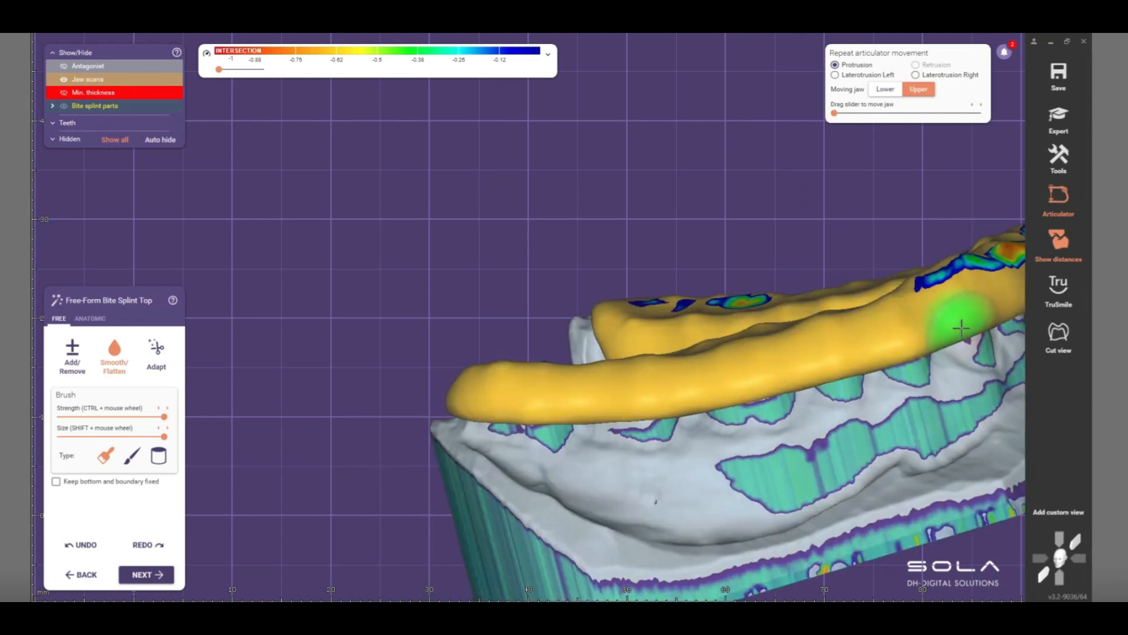
pyautogui.moveTo(603, 420); pyautogui.dragTo(608, 356, button='right')
# Reshape the outer flank of one splint arm from the molars forward to the canine area with the Add/Remove brush
pyautogui.scroll(-3, 610, 338)
pyautogui.click(72, 363)
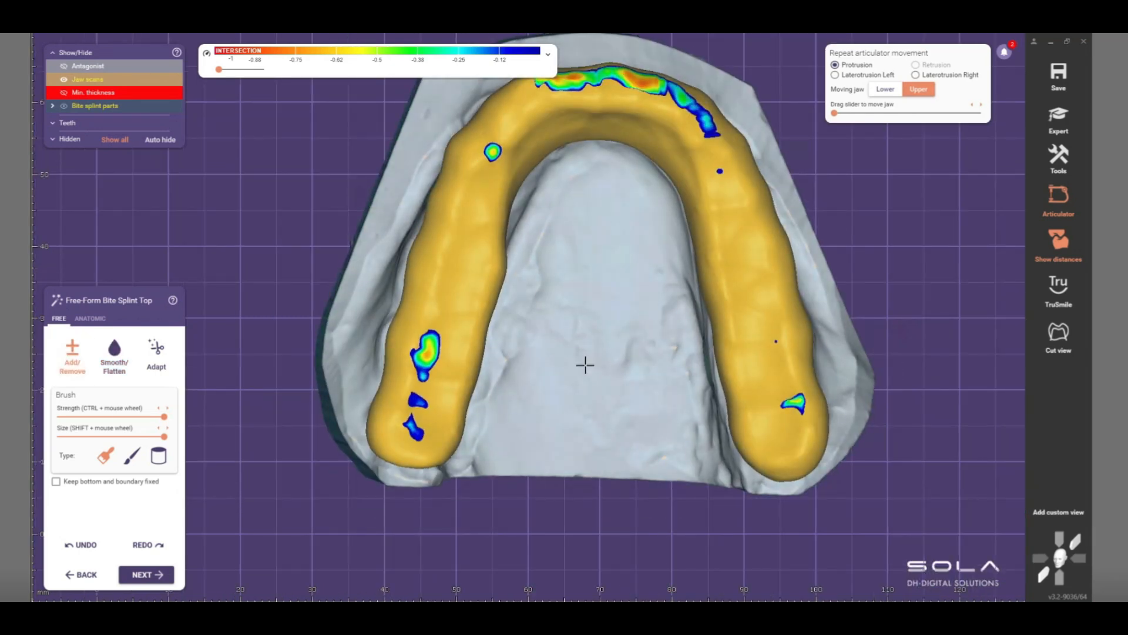
pyautogui.scroll(2, 590, 425)
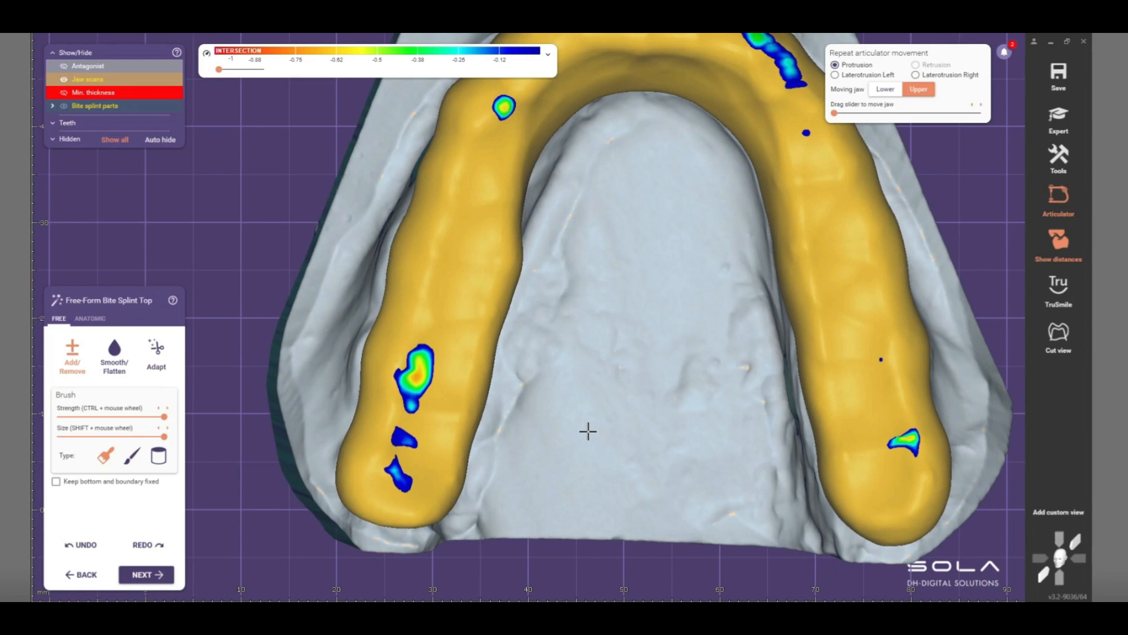
pyautogui.moveTo(358, 404); pyautogui.dragTo(355, 400, button='right')
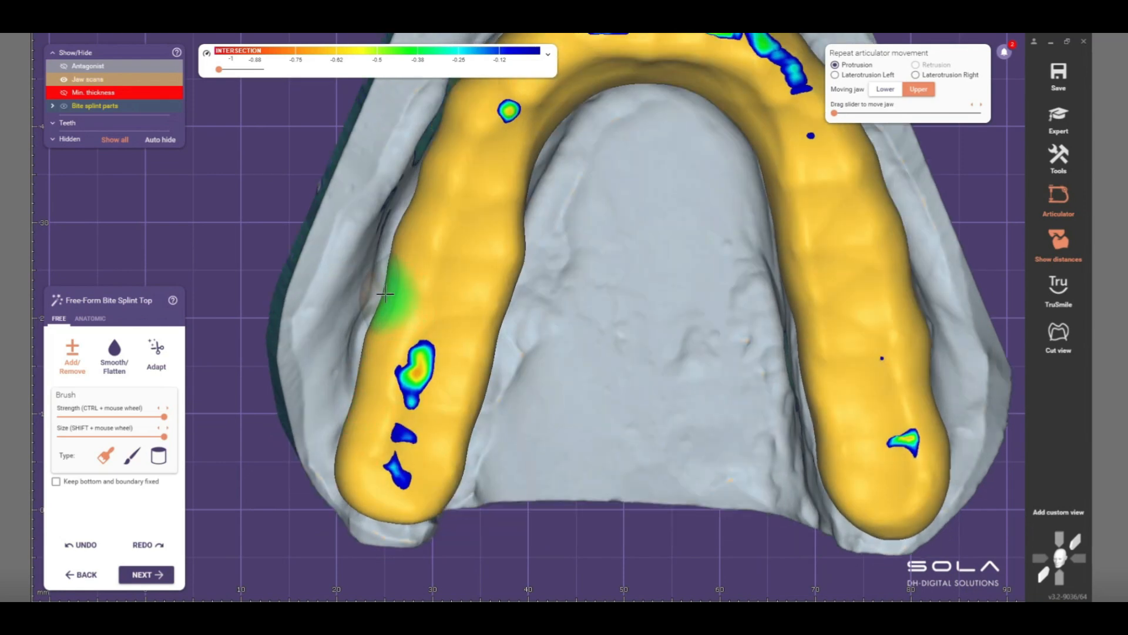
pyautogui.moveTo(507, 353); pyautogui.dragTo(505, 439, button='middle')
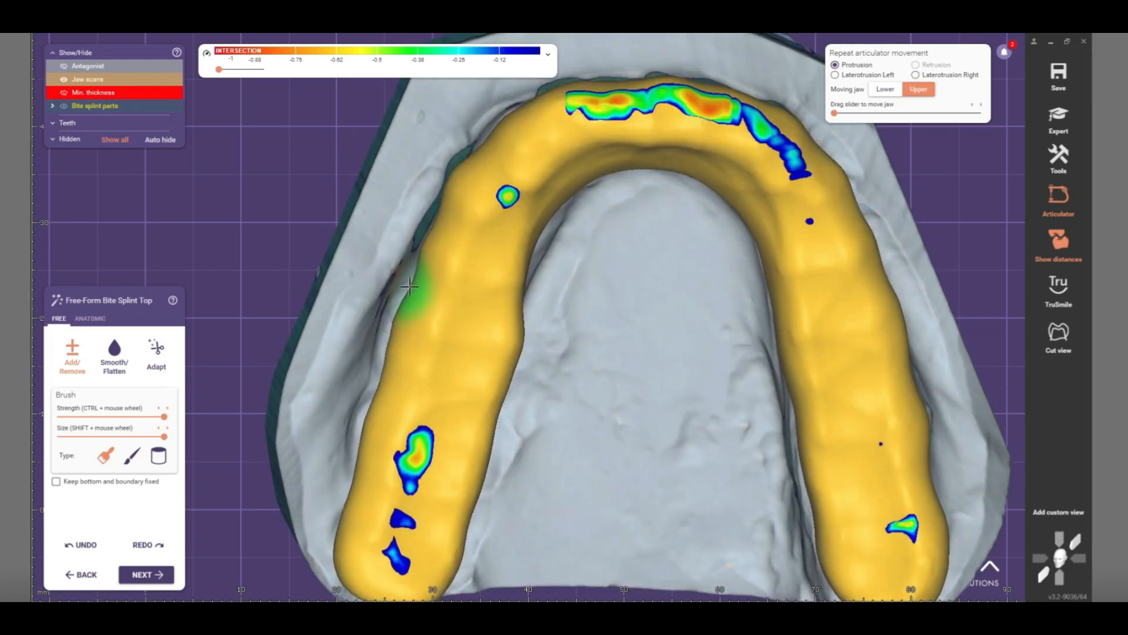
pyautogui.moveTo(444, 326); pyautogui.dragTo(436, 441, button='middle')
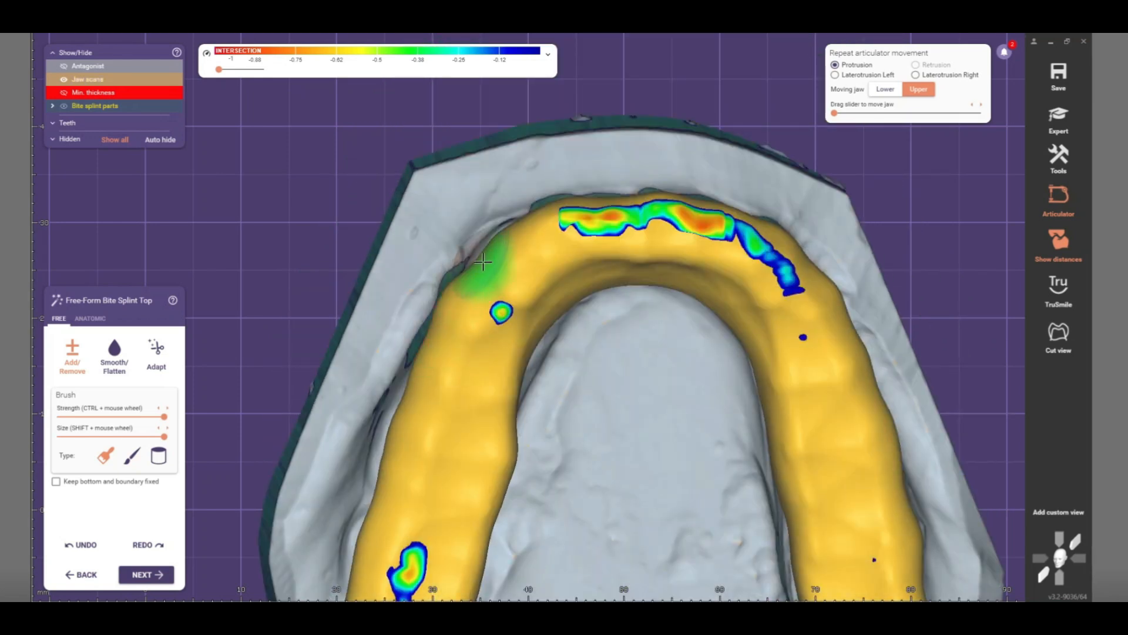
pyautogui.moveTo(499, 260); pyautogui.dragTo(495, 283, button='right')
# Reshape the outer flank of the opposite splint arm from the front teeth back towards the molars with the Add/Remove brush
pyautogui.moveTo(609, 210)
pyautogui.mouseDown(button='right')
pyautogui.moveTo(777, 253)
pyautogui.moveTo(725, 258)
pyautogui.moveTo(734, 259)
pyautogui.mouseUp(button='right')
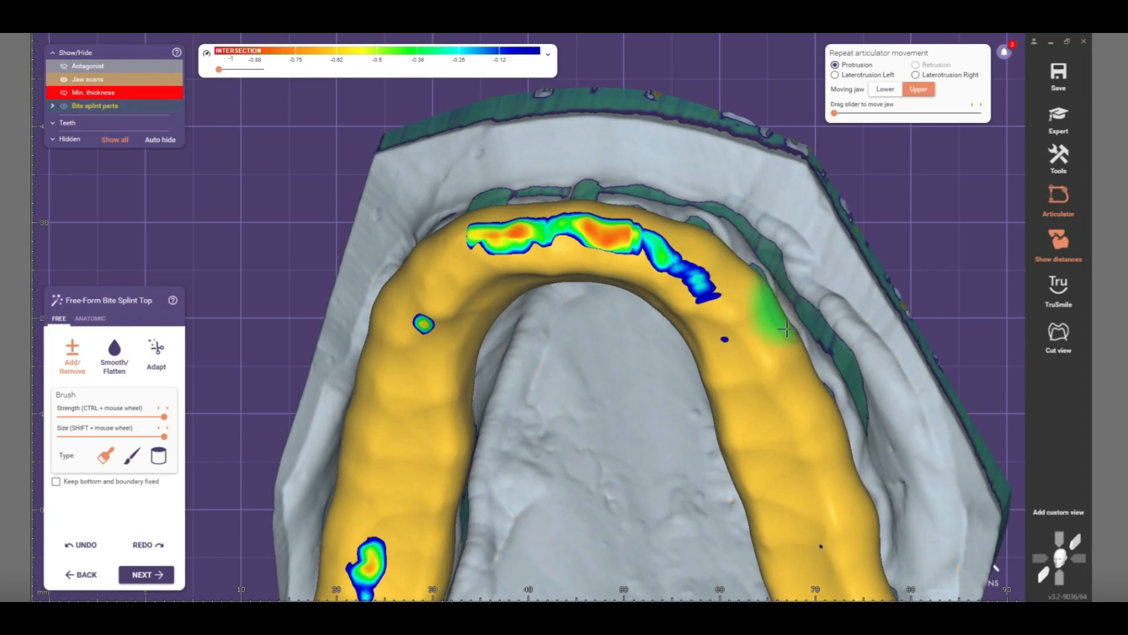
pyautogui.moveTo(727, 311); pyautogui.dragTo(628, 244, button='middle')
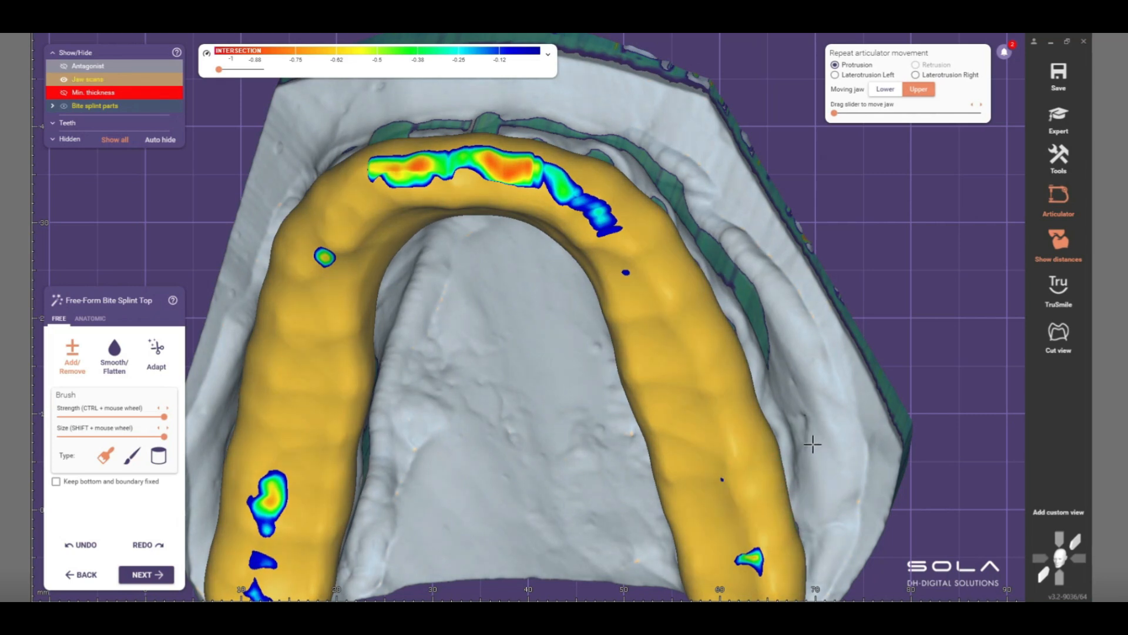
pyautogui.moveTo(638, 501); pyautogui.dragTo(661, 476, button='right')
# Inspect the contact spots along both splint arms, and display the see-through antagonist over the bite splint
pyautogui.moveTo(661, 476); pyautogui.dragTo(646, 374, button='middle')
pyautogui.moveTo(546, 433); pyautogui.dragTo(600, 438, button='right')
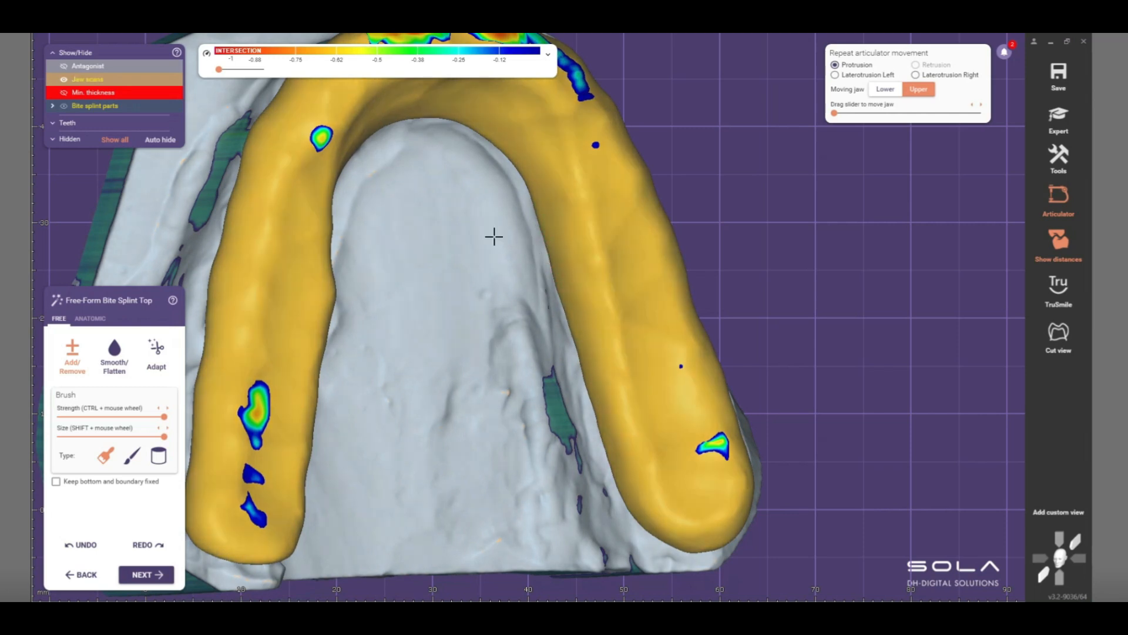
pyautogui.moveTo(352, 206); pyautogui.dragTo(373, 232, button='right')
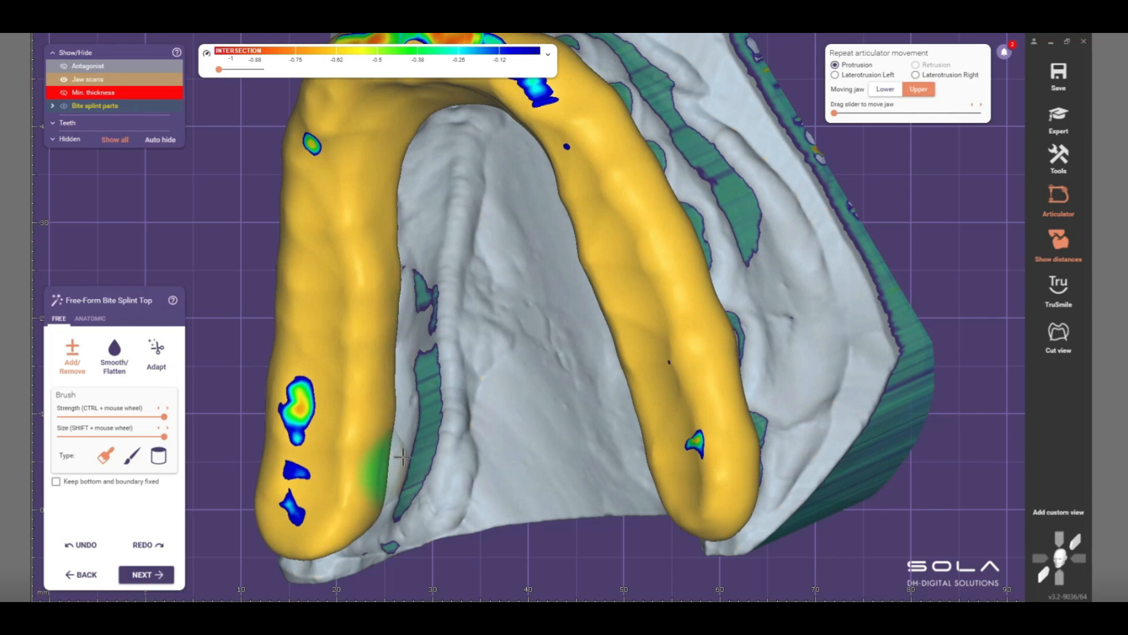
pyautogui.moveTo(481, 396)
pyautogui.mouseDown(button='right')
pyautogui.moveTo(501, 366)
pyautogui.moveTo(525, 390)
pyautogui.mouseUp(button='right')
pyautogui.scroll(-5, 502, 366)
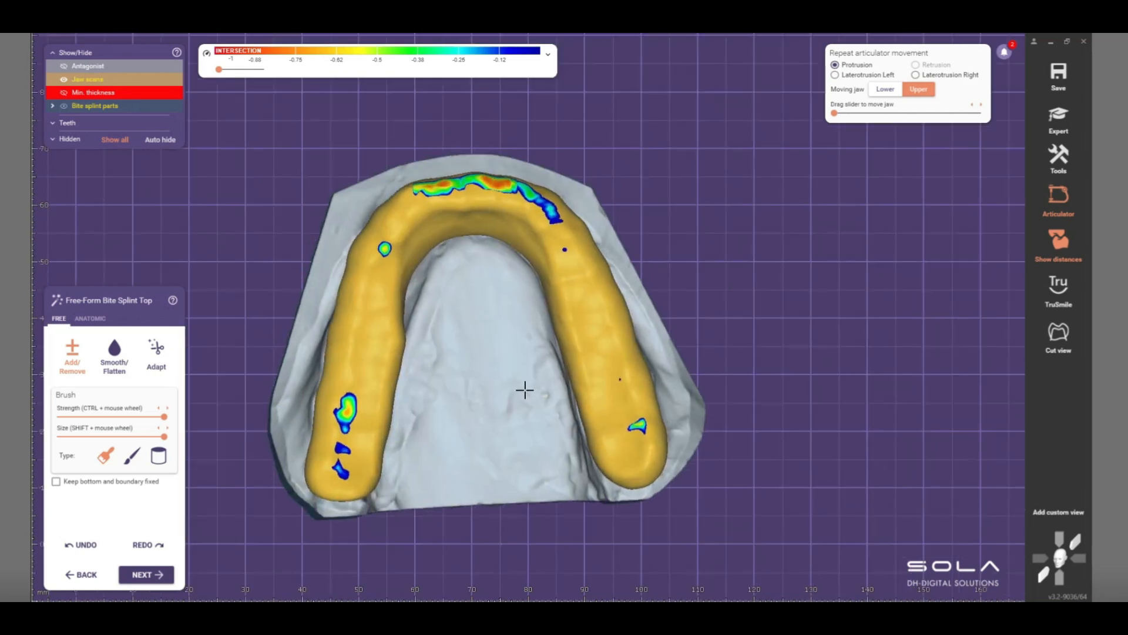
pyautogui.moveTo(524, 390); pyautogui.dragTo(520, 393, button='middle')
pyautogui.moveTo(519, 394); pyautogui.dragTo(547, 388, button='right')
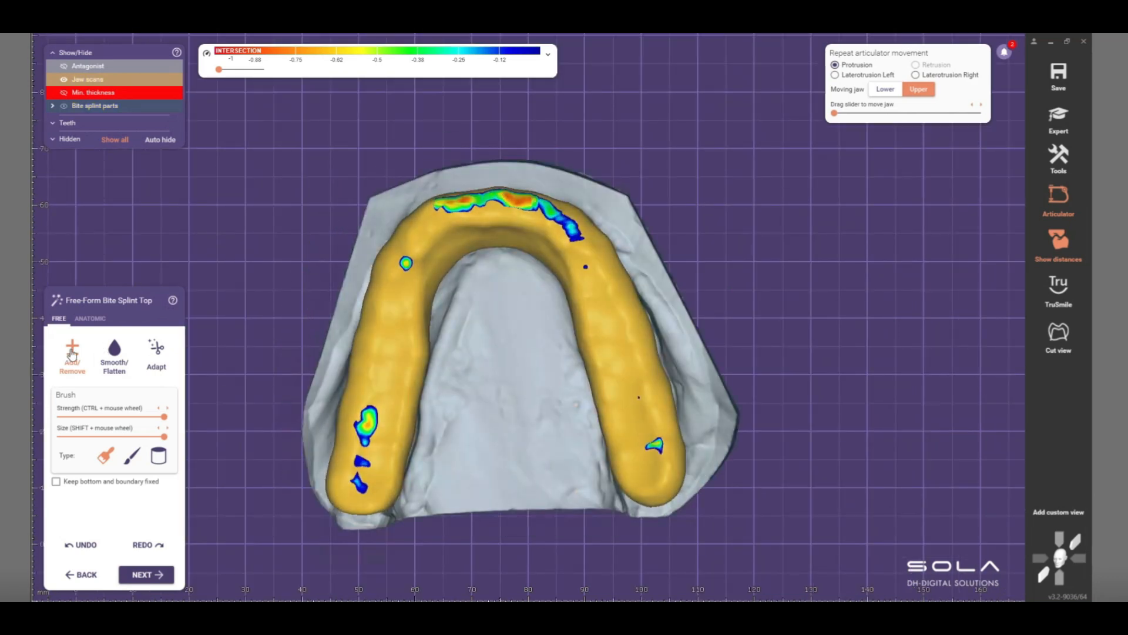
pyautogui.rightClick(504, 400)
pyautogui.click(502, 326)
pyautogui.hotkey('ctrl', 'a')
pyautogui.moveTo(504, 353); pyautogui.dragTo(526, 353, button='right')
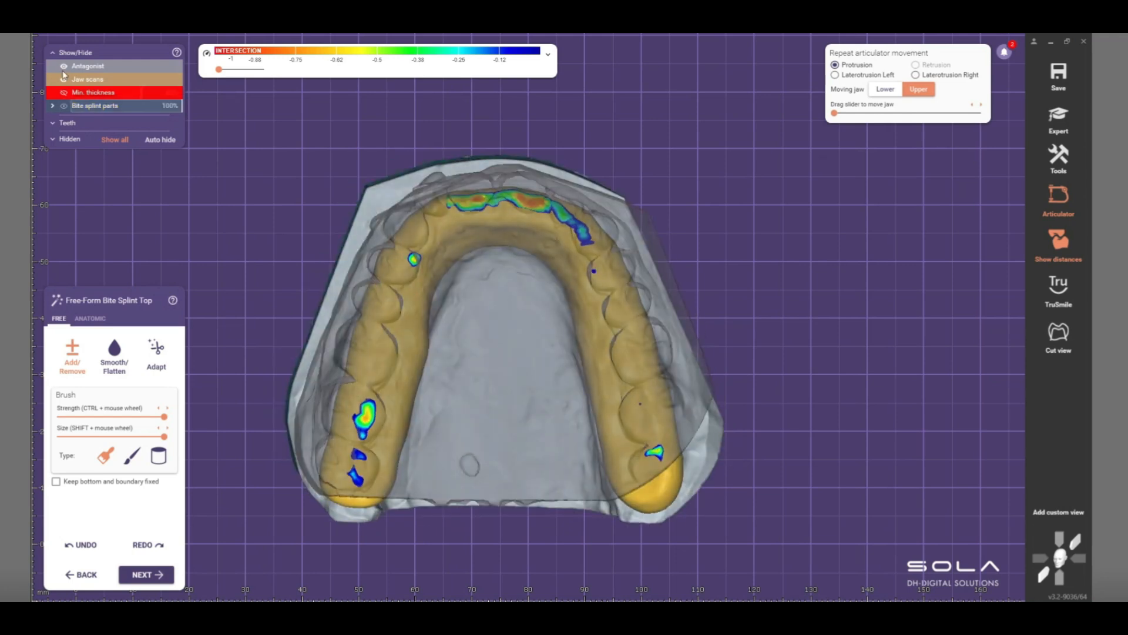
pyautogui.moveTo(466, 329); pyautogui.dragTo(508, 309, button='middle')
pyautogui.scroll(1, 419, 401)
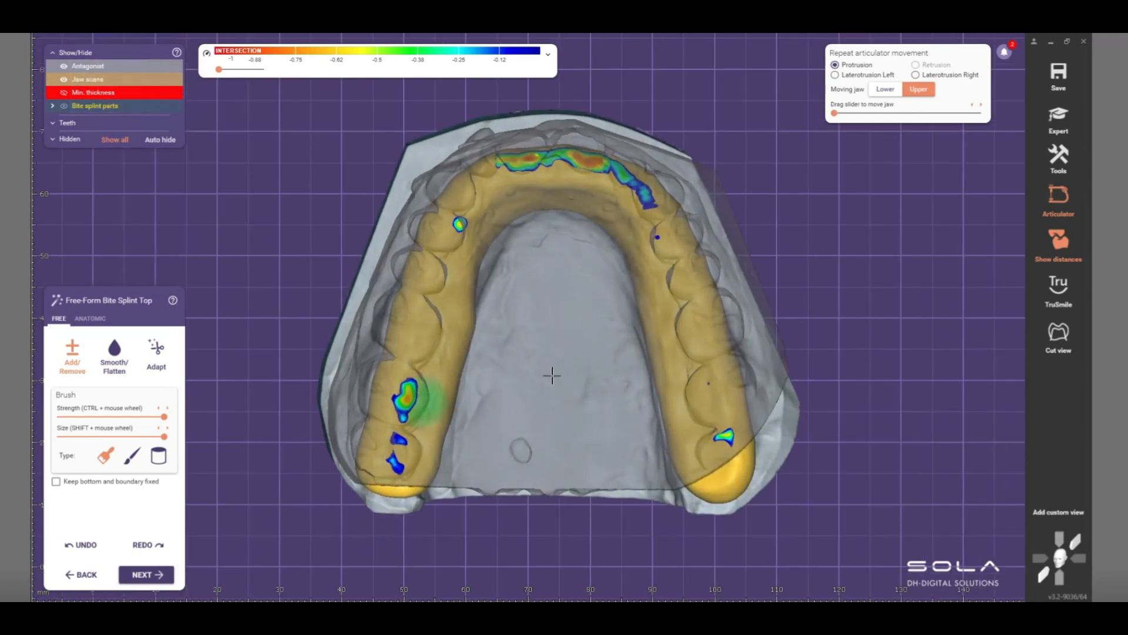
# Build up the chewing surface of one splint arm from the last molar to the premolars with the Add/Remove brush, using the antagonist as guide
pyautogui.click(75, 360)
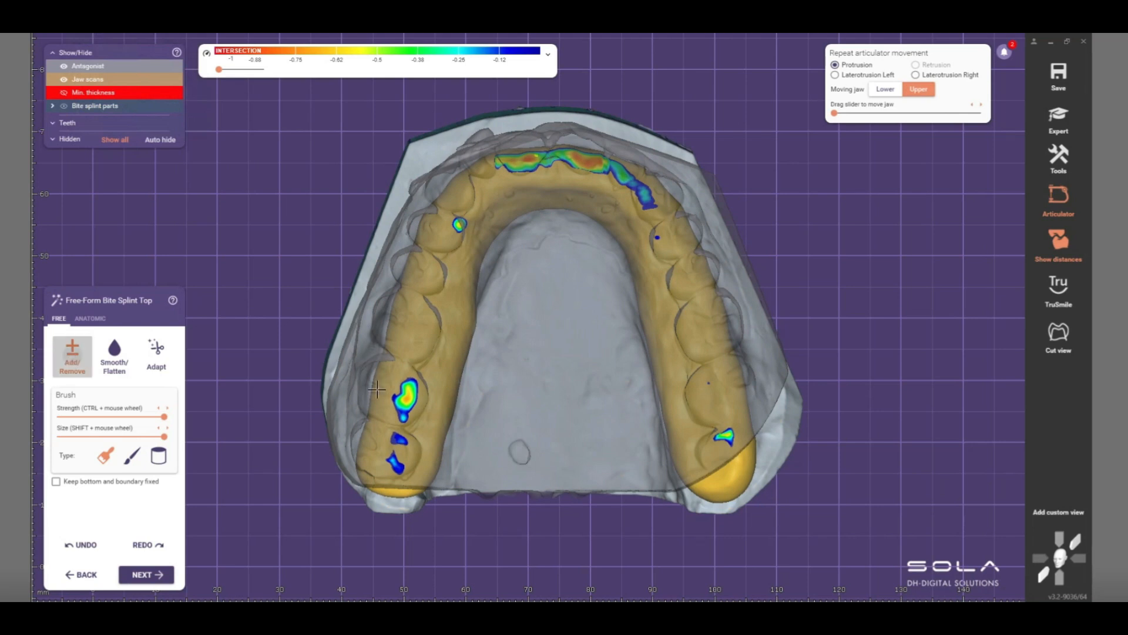
pyautogui.scroll(3, 357, 497)
pyautogui.moveTo(357, 497)
pyautogui.mouseDown()
pyautogui.moveTo(349, 419)
pyautogui.moveTo(358, 383)
pyautogui.moveTo(367, 389)
pyautogui.moveTo(406, 221)
pyautogui.mouseUp()
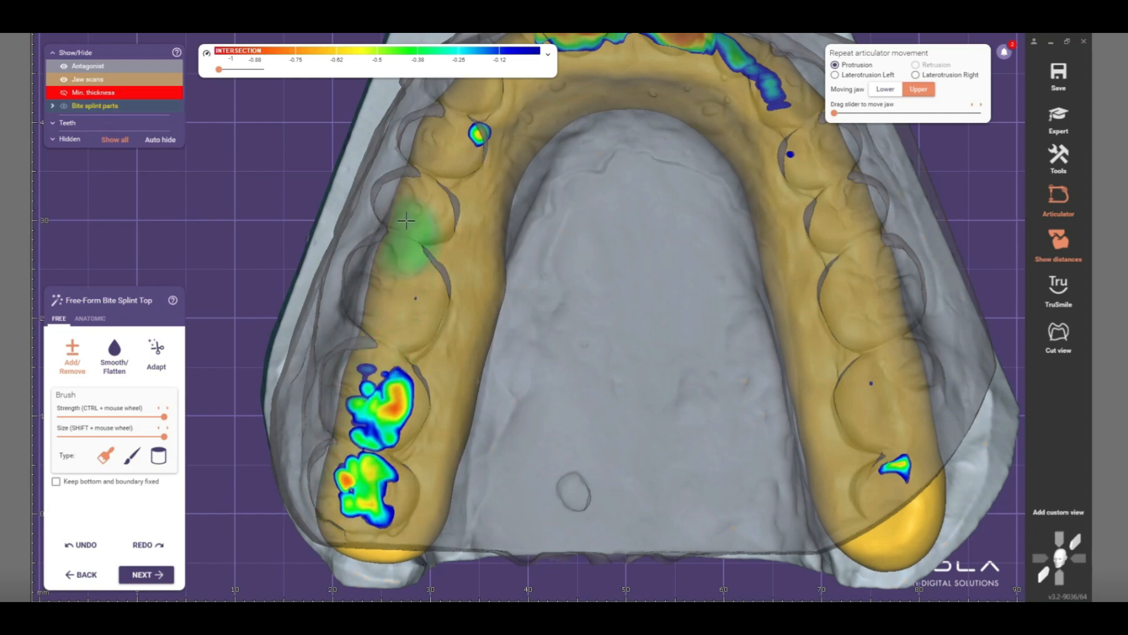
pyautogui.moveTo(380, 308)
pyautogui.mouseDown()
pyautogui.moveTo(390, 253)
pyautogui.moveTo(353, 487)
pyautogui.moveTo(397, 241)
pyautogui.moveTo(371, 423)
pyautogui.moveTo(424, 227)
pyautogui.mouseUp()
pyautogui.moveTo(411, 220); pyautogui.dragTo(427, 350, button='middle')
pyautogui.moveTo(431, 316)
pyautogui.mouseDown()
pyautogui.moveTo(431, 329)
pyautogui.moveTo(470, 247)
pyautogui.moveTo(439, 336)
pyautogui.mouseUp()
# Build up the chewing surface of the opposite splint arm against the antagonist's premolars and molars with the Add/Remove brush
pyautogui.moveTo(832, 272)
pyautogui.mouseDown()
pyautogui.moveTo(844, 266)
pyautogui.moveTo(824, 371)
pyautogui.mouseUp()
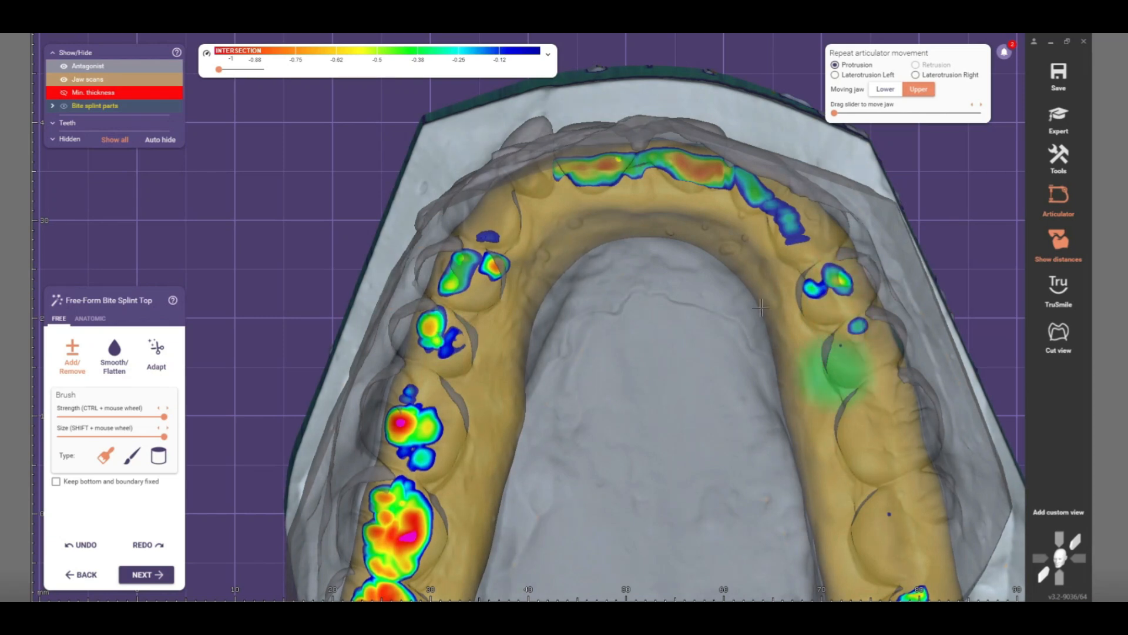
pyautogui.moveTo(761, 308); pyautogui.dragTo(779, 351, button='right')
pyautogui.moveTo(765, 308); pyautogui.dragTo(798, 340, button='right')
pyautogui.moveTo(794, 356)
pyautogui.mouseDown()
pyautogui.moveTo(816, 377)
pyautogui.moveTo(791, 345)
pyautogui.mouseUp()
pyautogui.moveTo(818, 466); pyautogui.dragTo(834, 465)
pyautogui.scroll(-2, 699, 385)
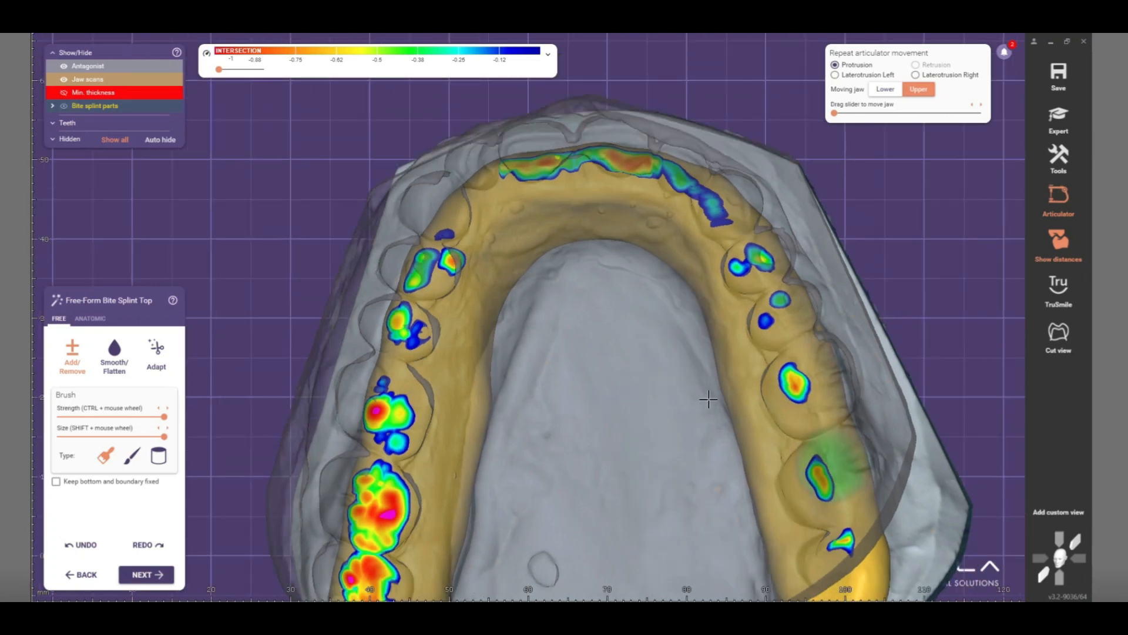
pyautogui.moveTo(698, 467)
pyautogui.mouseDown()
pyautogui.moveTo(696, 477)
pyautogui.moveTo(702, 470)
pyautogui.mouseUp()
pyautogui.moveTo(697, 364); pyautogui.dragTo(729, 439)
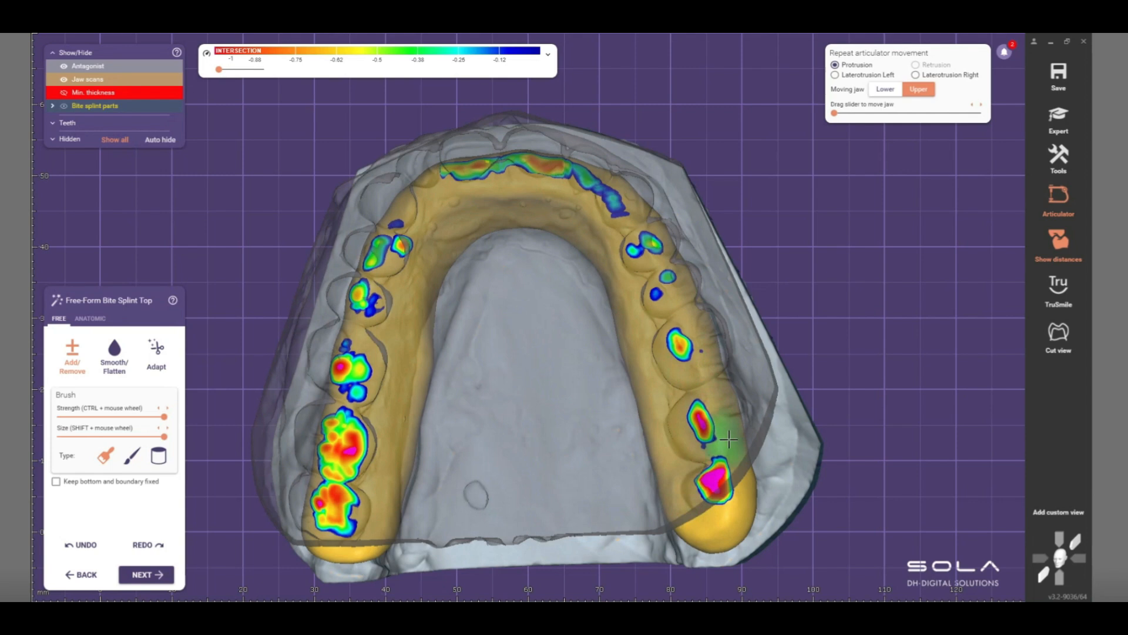
pyautogui.moveTo(694, 308)
pyautogui.mouseDown()
pyautogui.moveTo(710, 396)
pyautogui.moveTo(677, 322)
pyautogui.moveTo(701, 419)
pyautogui.moveTo(636, 245)
pyautogui.mouseUp()
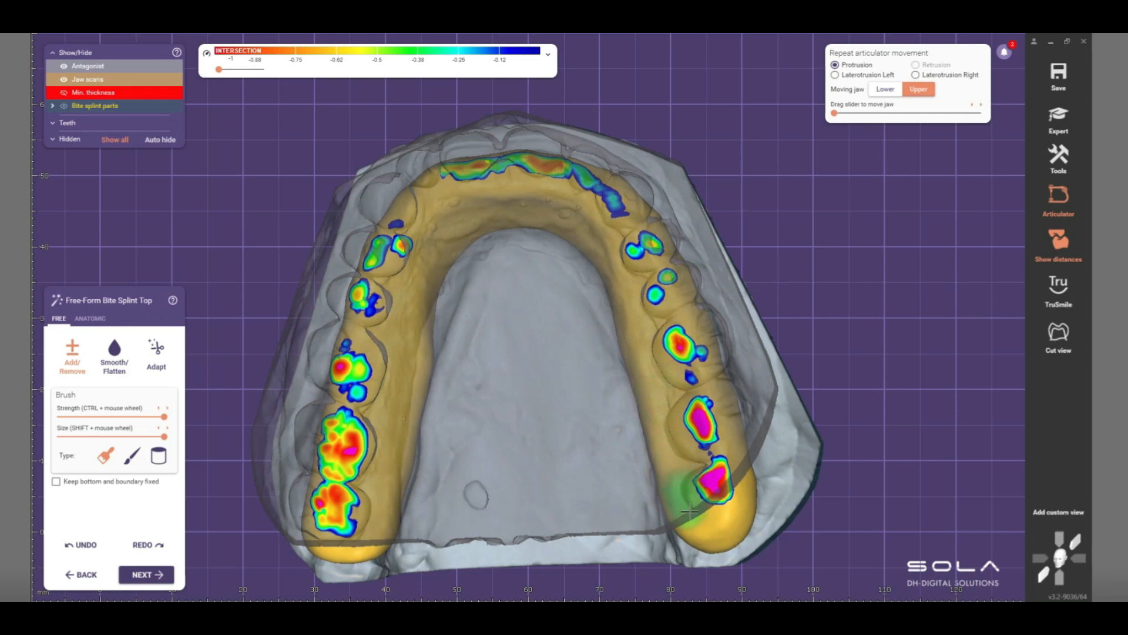
pyautogui.moveTo(689, 495); pyautogui.dragTo(640, 237)
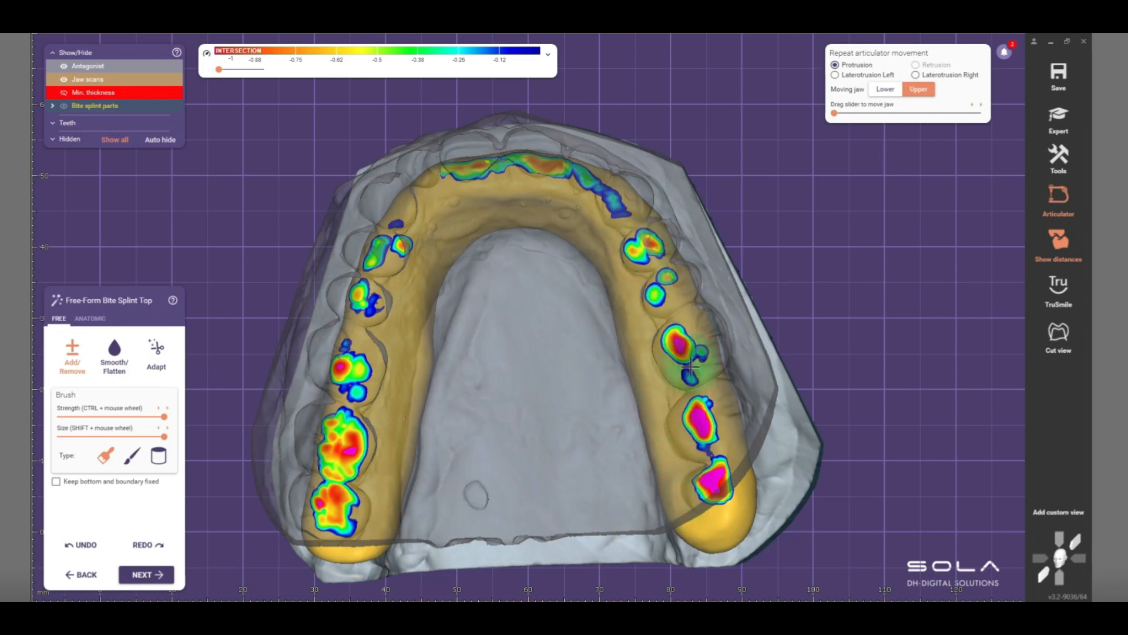
# Add material along the front section of the splint from canine to canine against the antagonist's front teeth
pyautogui.moveTo(691, 365); pyautogui.dragTo(703, 307, button='right')
pyautogui.moveTo(552, 256); pyautogui.dragTo(681, 303, button='right')
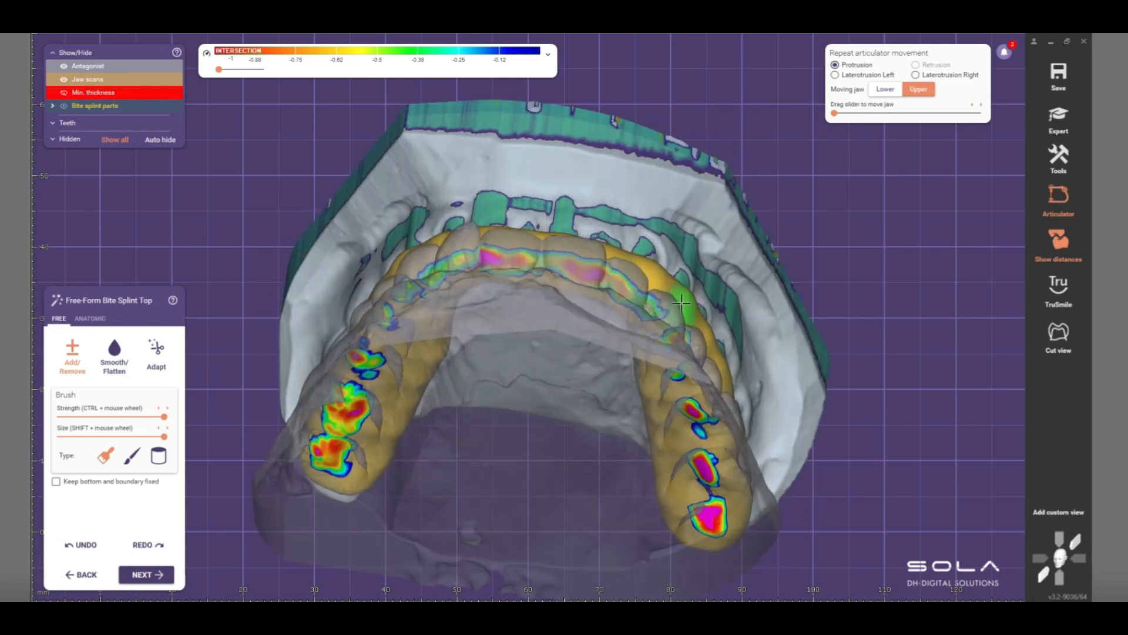
pyautogui.moveTo(649, 252); pyautogui.dragTo(639, 219, button='right')
pyautogui.moveTo(691, 340); pyautogui.dragTo(661, 259, button='right')
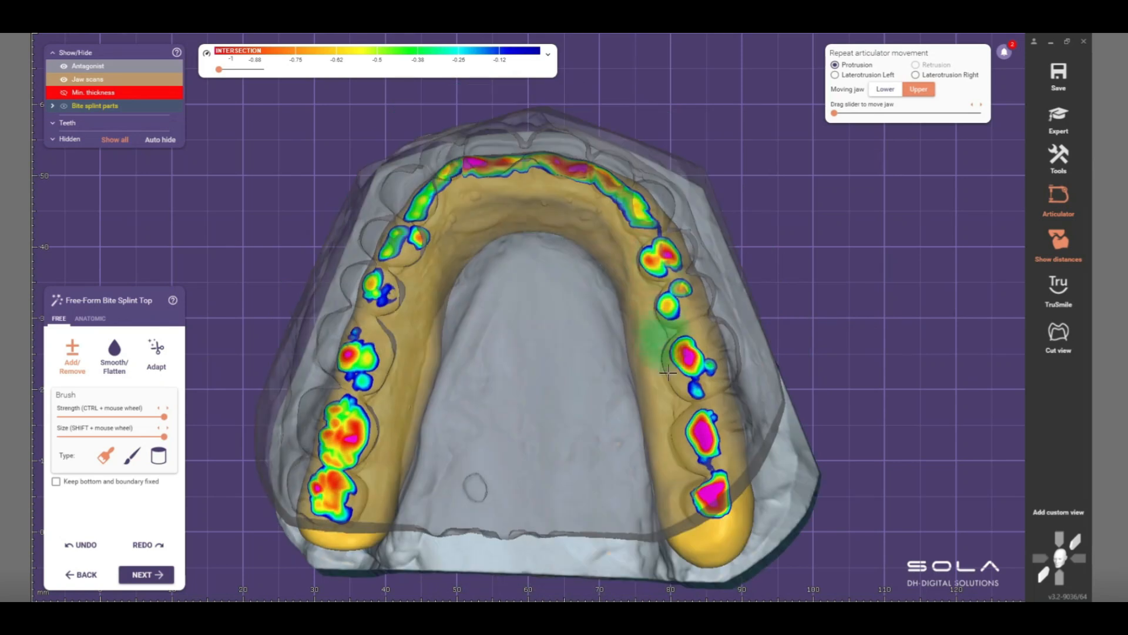
# Hide the antagonist and build up the chewing surface and tongue-side flank of the first-treated arm's opposite side with the Add/Remove brush
pyautogui.press('a')
pyautogui.moveTo(674, 361); pyautogui.dragTo(657, 318, button='right')
pyautogui.scroll(2, 653, 290)
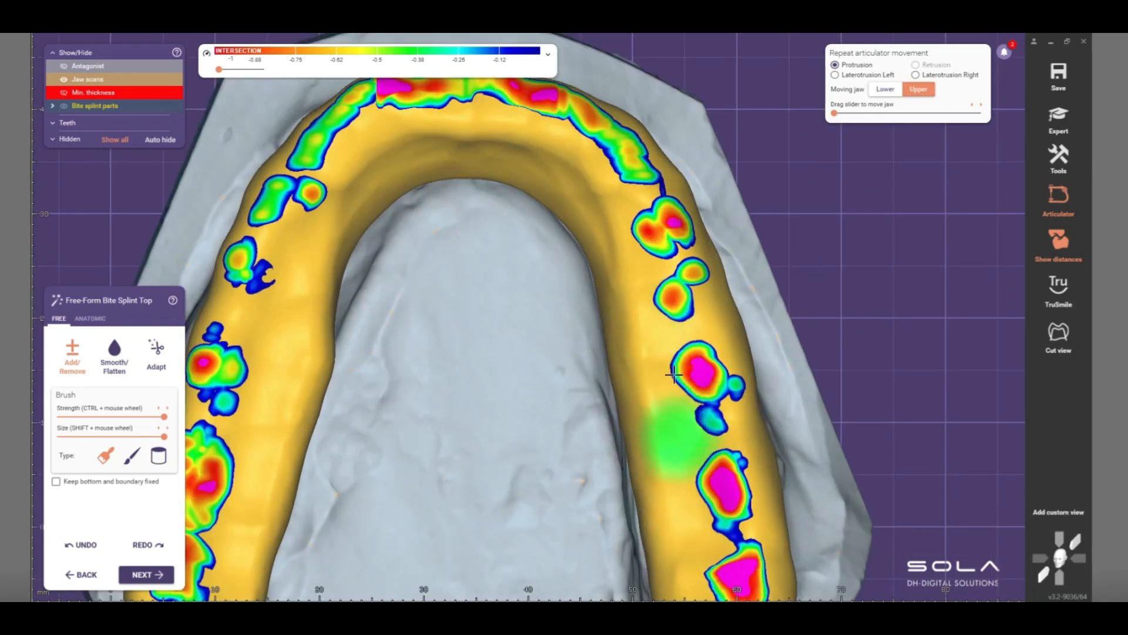
pyautogui.moveTo(674, 437); pyautogui.dragTo(663, 321, button='middle')
pyautogui.moveTo(662, 276)
pyautogui.mouseDown()
pyautogui.moveTo(667, 380)
pyautogui.moveTo(698, 461)
pyautogui.mouseUp()
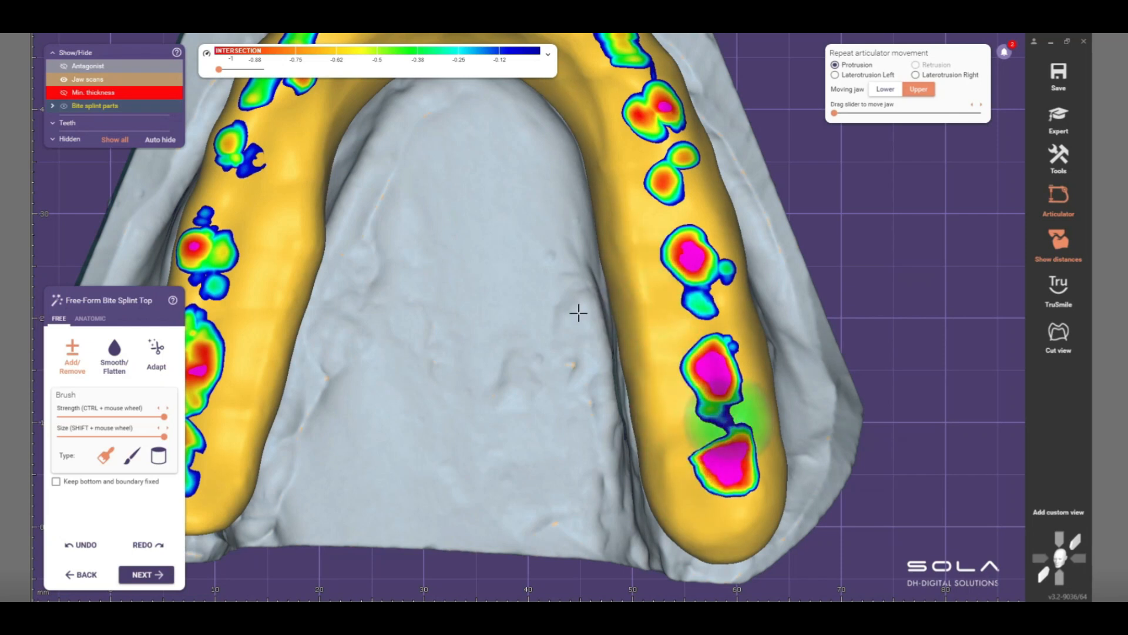
pyautogui.moveTo(579, 312); pyautogui.dragTo(504, 194, button='right')
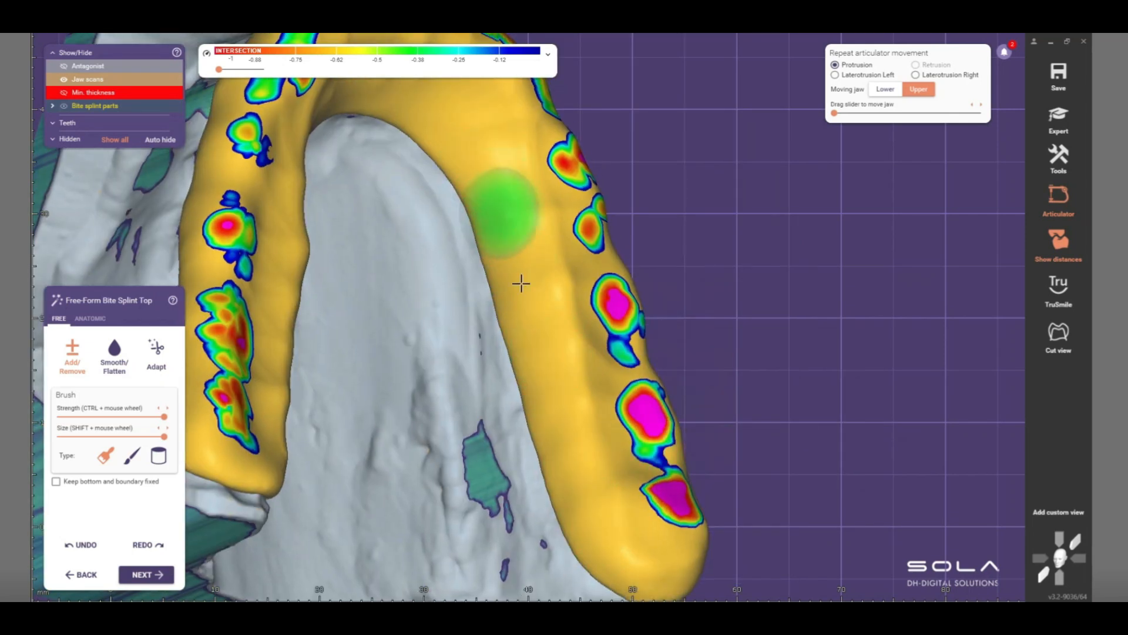
pyautogui.moveTo(574, 469); pyautogui.dragTo(437, 417, button='right')
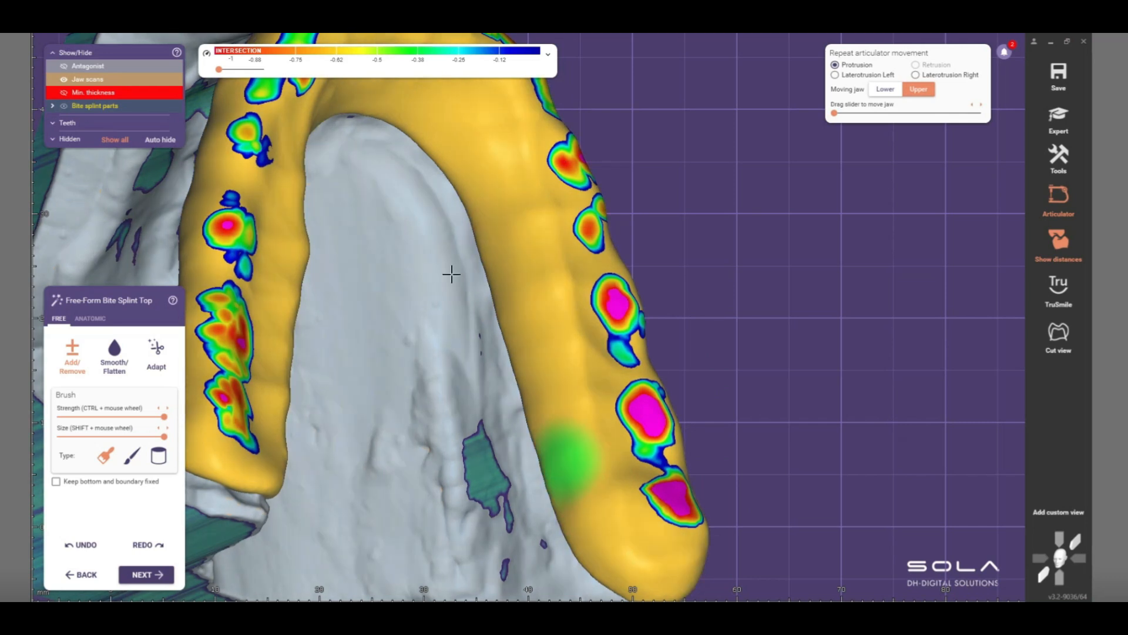
# Build up the tongue side of the other splint arm from the premolars back to the last molar with the Add/Remove brush
pyautogui.moveTo(451, 274); pyautogui.dragTo(473, 252, button='right')
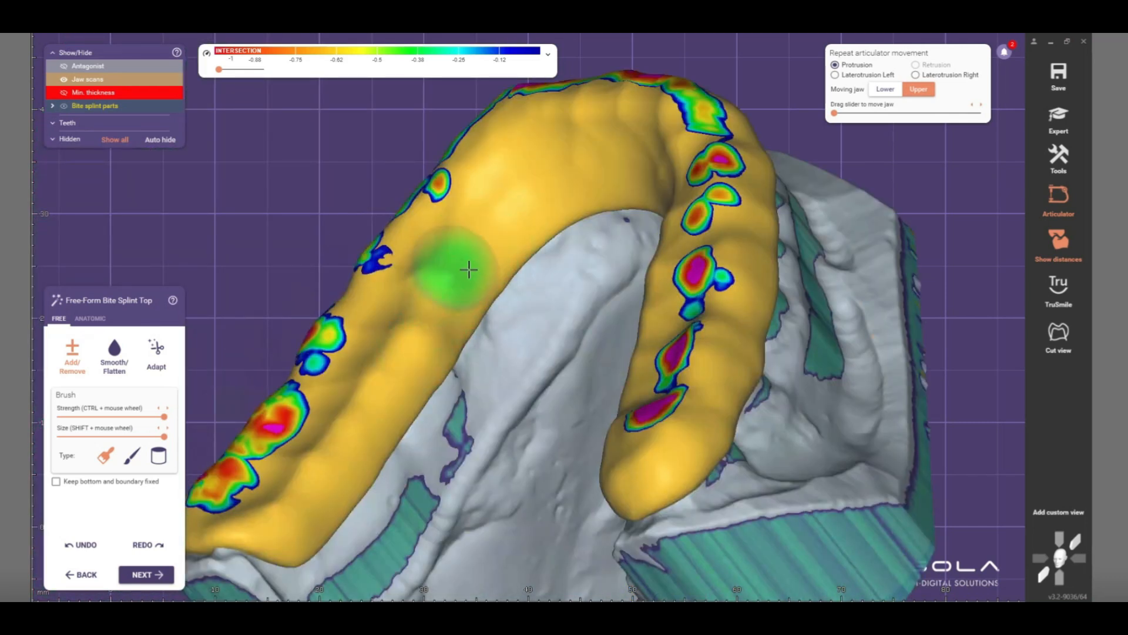
pyautogui.moveTo(372, 126)
pyautogui.mouseDown(button='right')
pyautogui.moveTo(382, 231)
pyautogui.moveTo(400, 227)
pyautogui.moveTo(398, 259)
pyautogui.mouseUp(button='right')
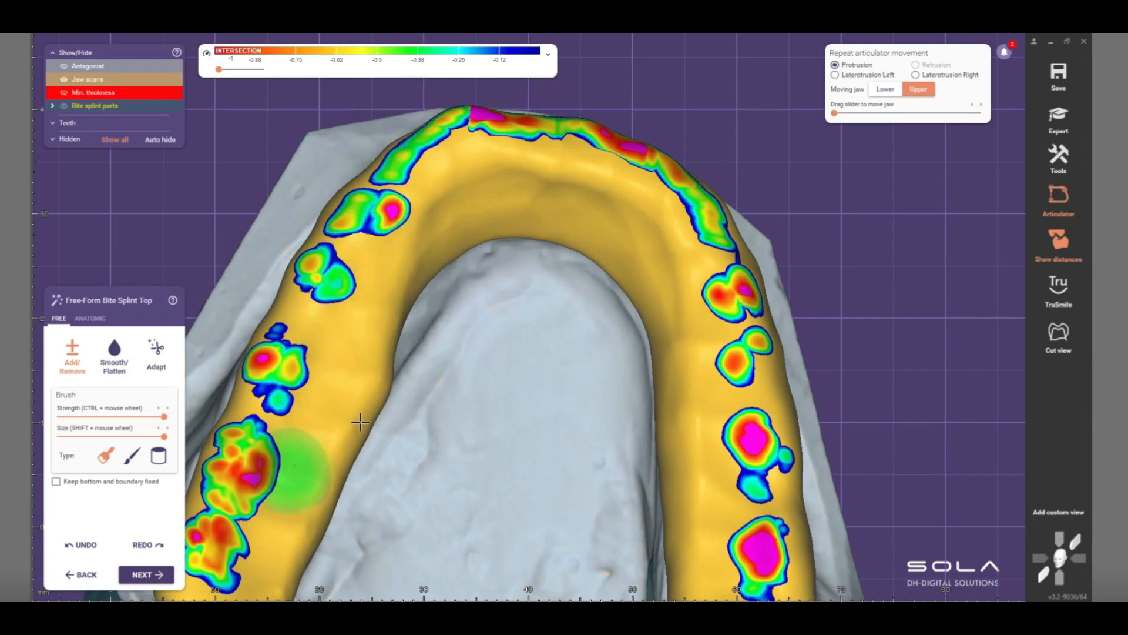
pyautogui.moveTo(413, 244); pyautogui.dragTo(353, 404, button='right')
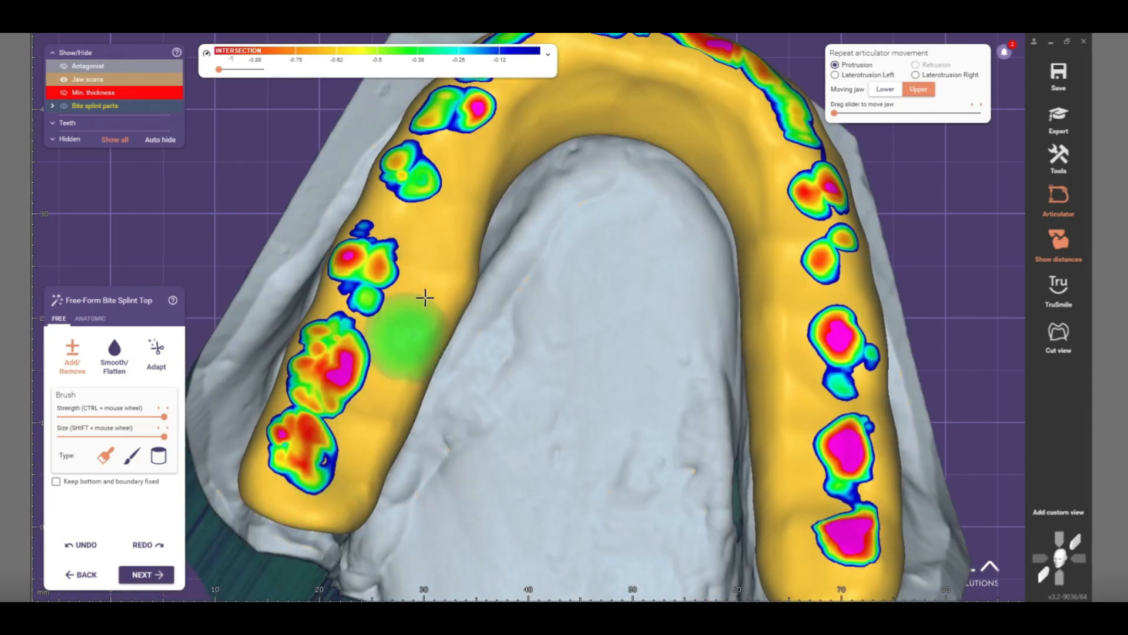
pyautogui.moveTo(335, 466)
pyautogui.mouseDown()
pyautogui.moveTo(428, 222)
pyautogui.moveTo(336, 495)
pyautogui.mouseUp()
pyautogui.moveTo(351, 483)
pyautogui.mouseDown(button='right')
pyautogui.moveTo(350, 464)
pyautogui.moveTo(285, 411)
pyautogui.mouseUp(button='right')
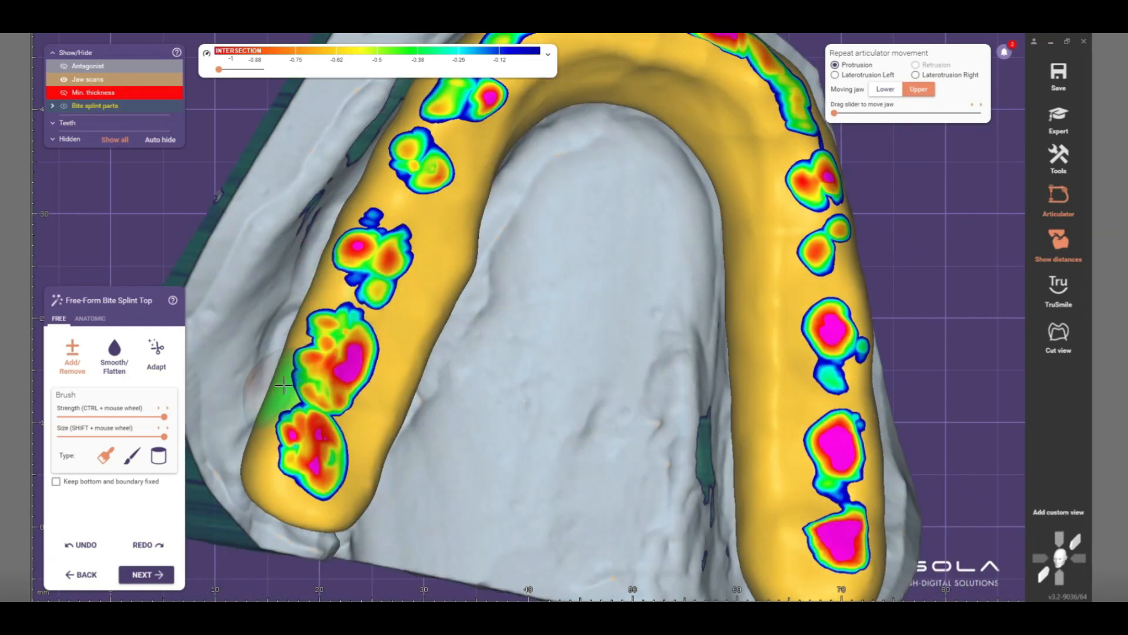
pyautogui.moveTo(361, 184); pyautogui.dragTo(363, 292, button='middle')
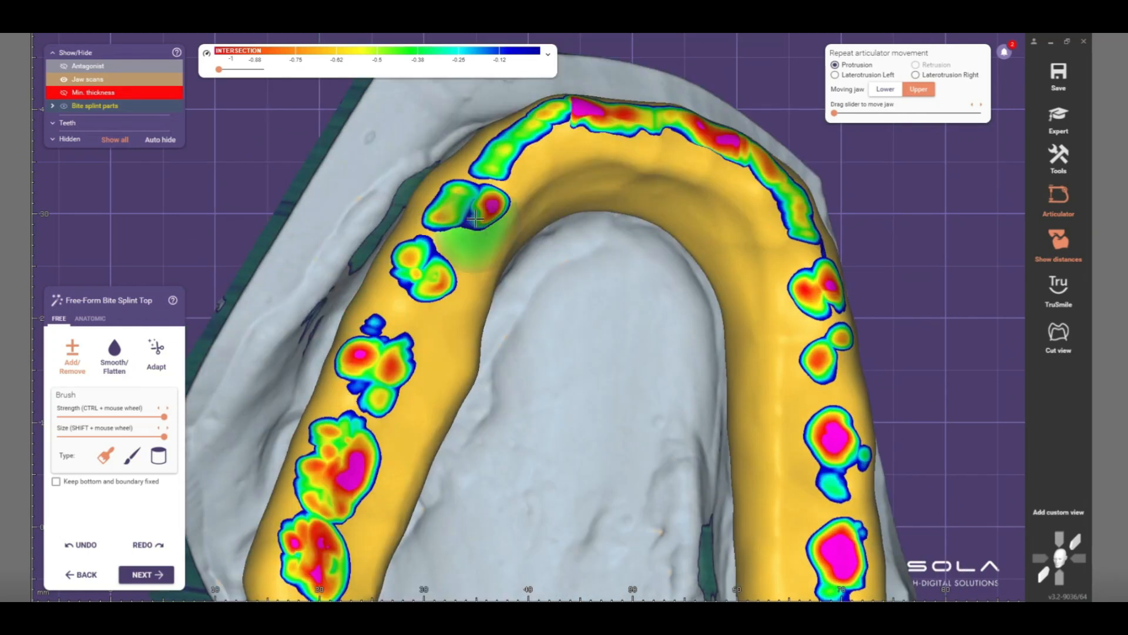
# Smooth the tongue-side flank of one splint arm with the Smooth/Flatten brush
pyautogui.scroll(-3, 512, 297)
pyautogui.moveTo(511, 278); pyautogui.dragTo(482, 279, button='right')
pyautogui.moveTo(568, 412); pyautogui.dragTo(561, 413, button='right')
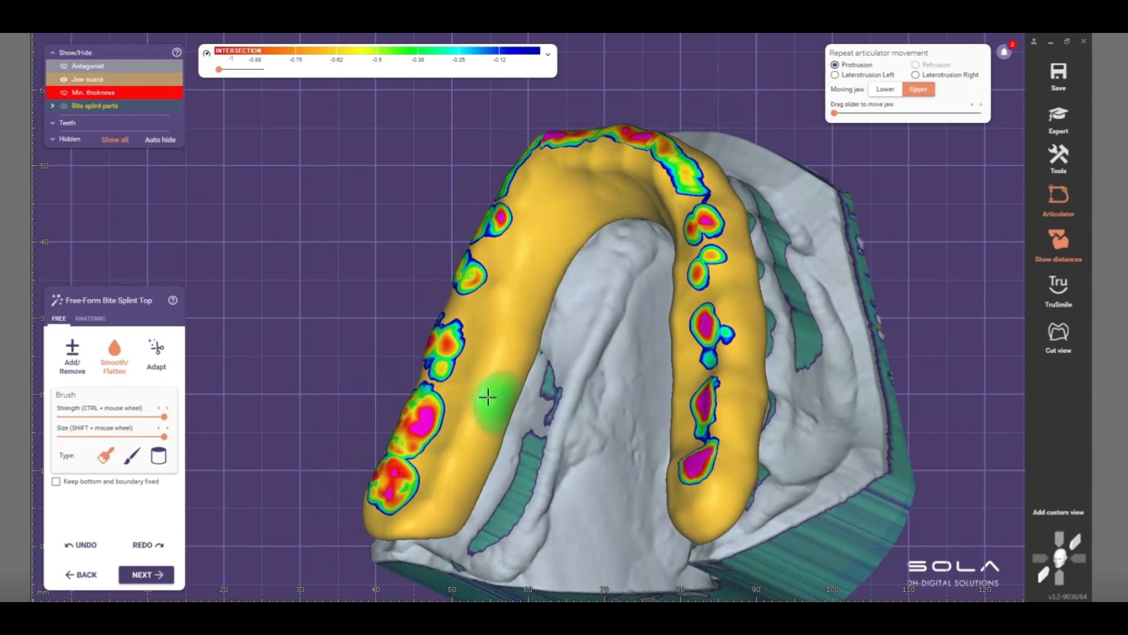
pyautogui.moveTo(486, 395); pyautogui.dragTo(571, 287, button='right')
# Smooth the outer flank of the bite splint around the arch, from one arm past the front teeth to the opposite molars
pyautogui.moveTo(431, 568)
pyautogui.mouseDown(button='right')
pyautogui.moveTo(474, 312)
pyautogui.moveTo(411, 309)
pyautogui.mouseUp(button='right')
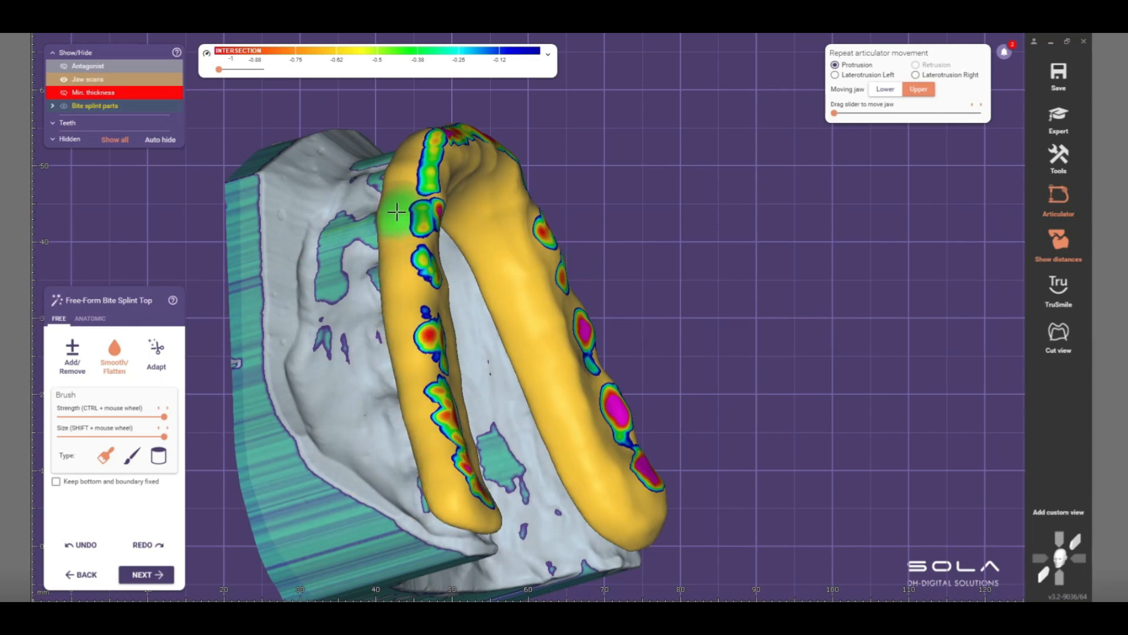
pyautogui.moveTo(486, 467)
pyautogui.mouseDown(button='right')
pyautogui.moveTo(471, 269)
pyautogui.moveTo(433, 302)
pyautogui.mouseUp(button='right')
pyautogui.moveTo(491, 196); pyautogui.dragTo(517, 211, button='right')
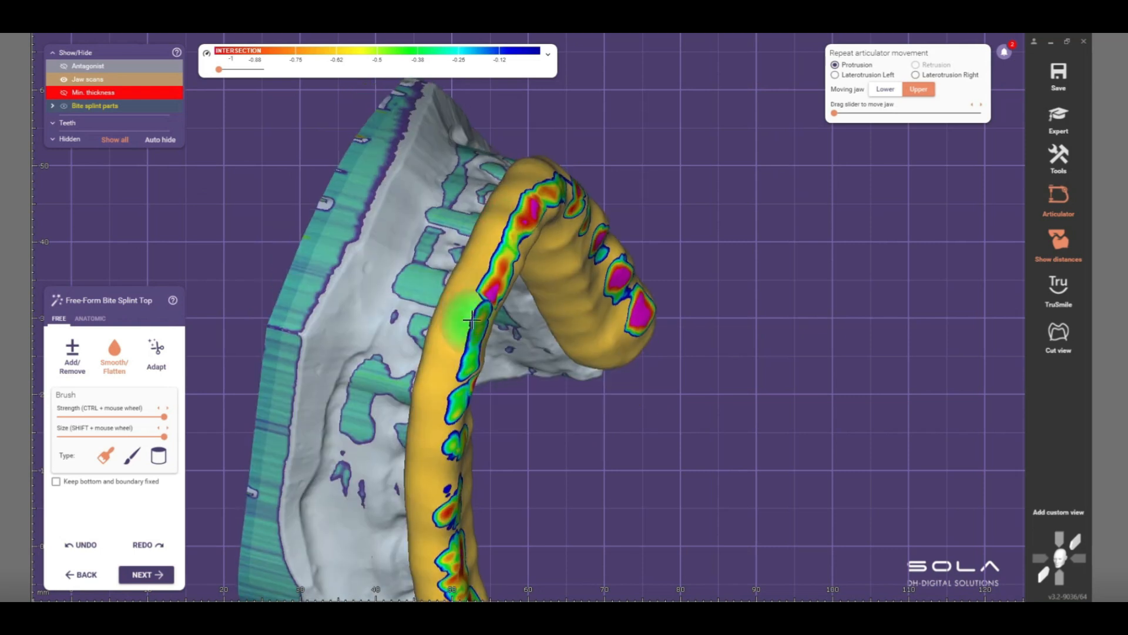
pyautogui.moveTo(565, 177); pyautogui.dragTo(477, 349, button='right')
pyautogui.moveTo(561, 243)
pyautogui.mouseDown(button='right')
pyautogui.moveTo(547, 300)
pyautogui.moveTo(561, 265)
pyautogui.moveTo(432, 356)
pyautogui.mouseUp(button='right')
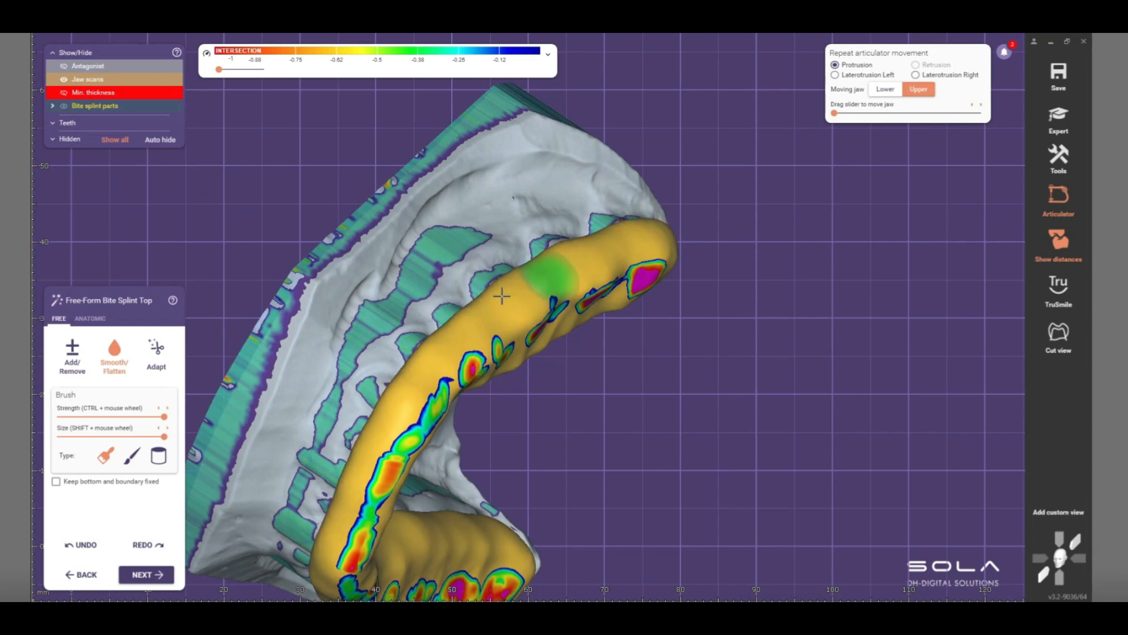
pyautogui.moveTo(437, 318); pyautogui.dragTo(534, 330, button='right')
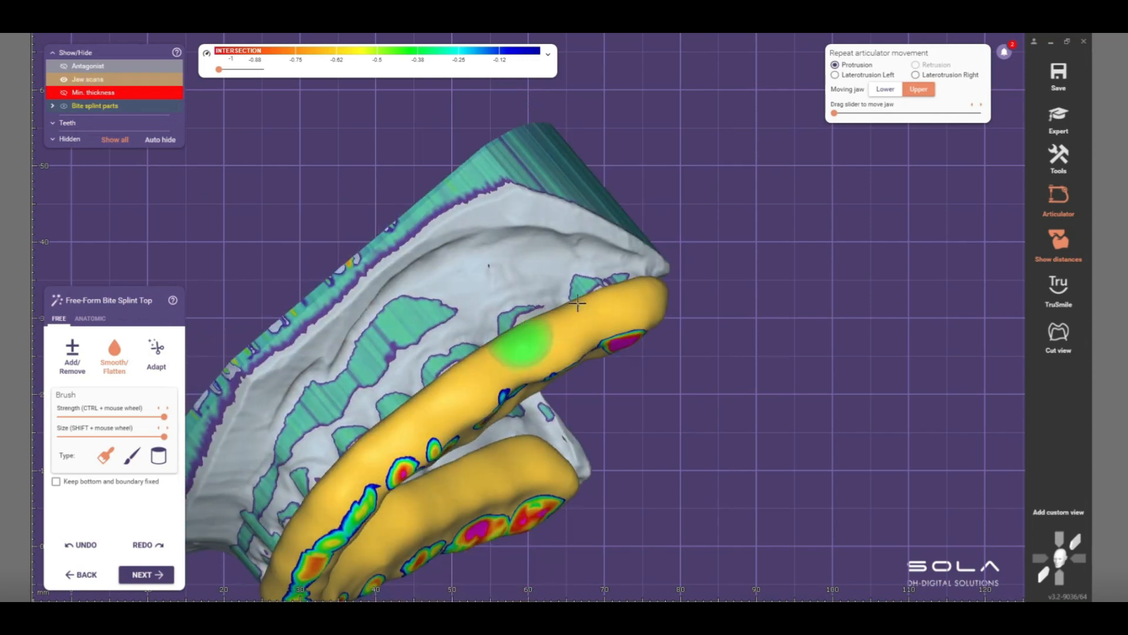
# Smooth the tongue-side flanks of both splint arms with the Smooth/Flatten brush
pyautogui.moveTo(428, 403)
pyautogui.mouseDown(button='right')
pyautogui.moveTo(443, 365)
pyautogui.moveTo(423, 327)
pyautogui.moveTo(446, 371)
pyautogui.moveTo(487, 293)
pyautogui.mouseUp(button='right')
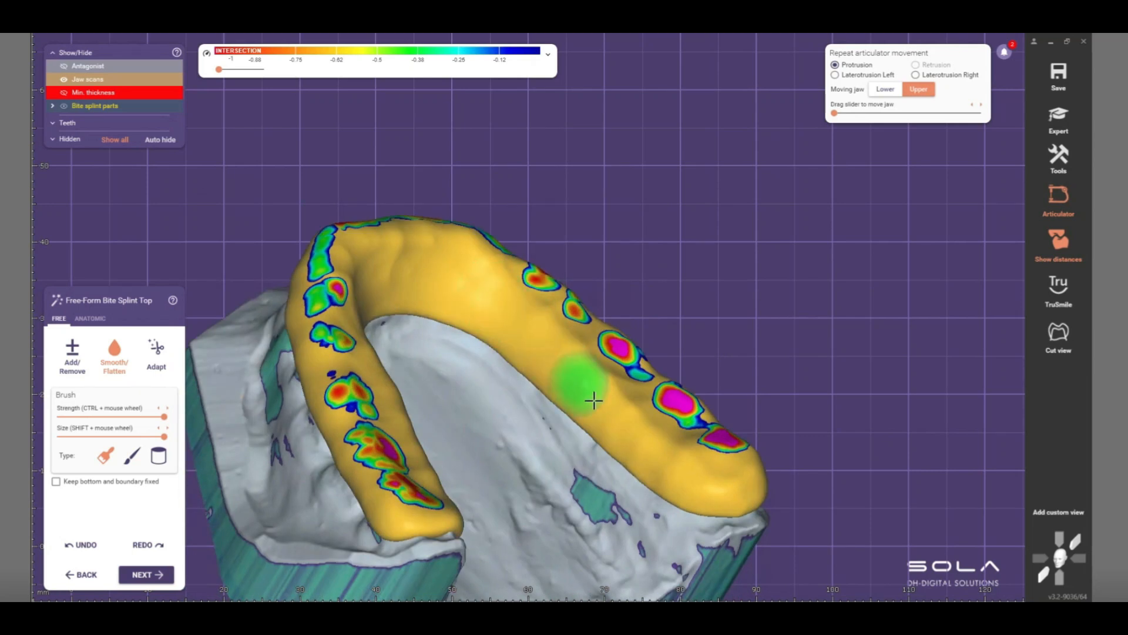
pyautogui.moveTo(503, 311)
pyautogui.mouseDown(button='right')
pyautogui.moveTo(559, 315)
pyautogui.moveTo(441, 283)
pyautogui.moveTo(523, 287)
pyautogui.moveTo(523, 252)
pyautogui.mouseUp(button='right')
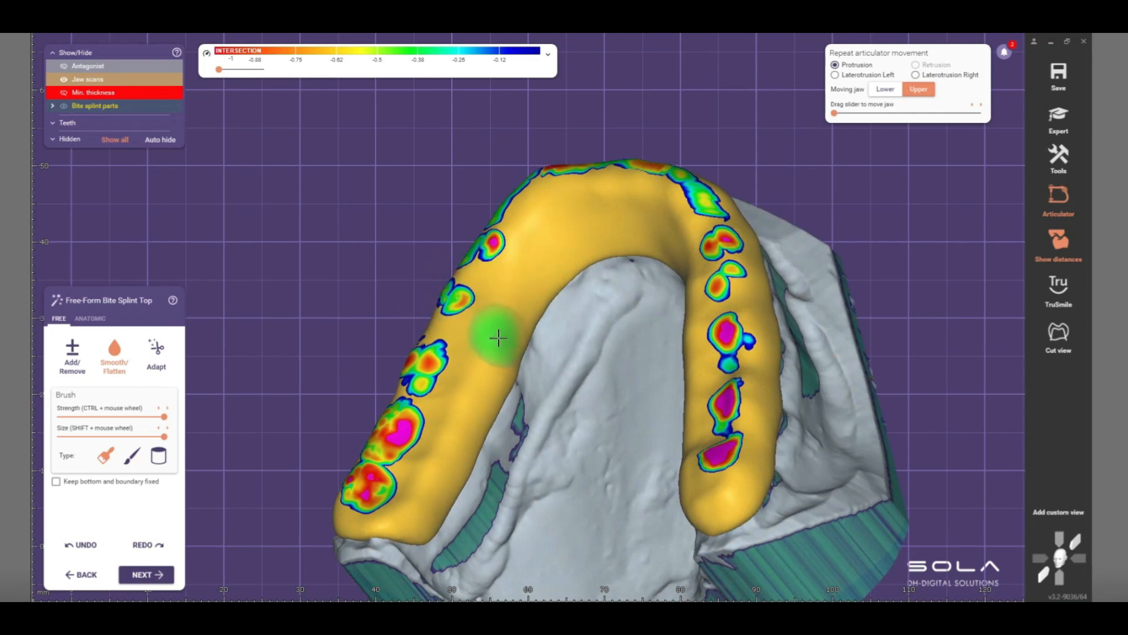
pyautogui.moveTo(489, 271)
pyautogui.mouseDown(button='right')
pyautogui.moveTo(542, 340)
pyautogui.moveTo(565, 302)
pyautogui.mouseUp(button='right')
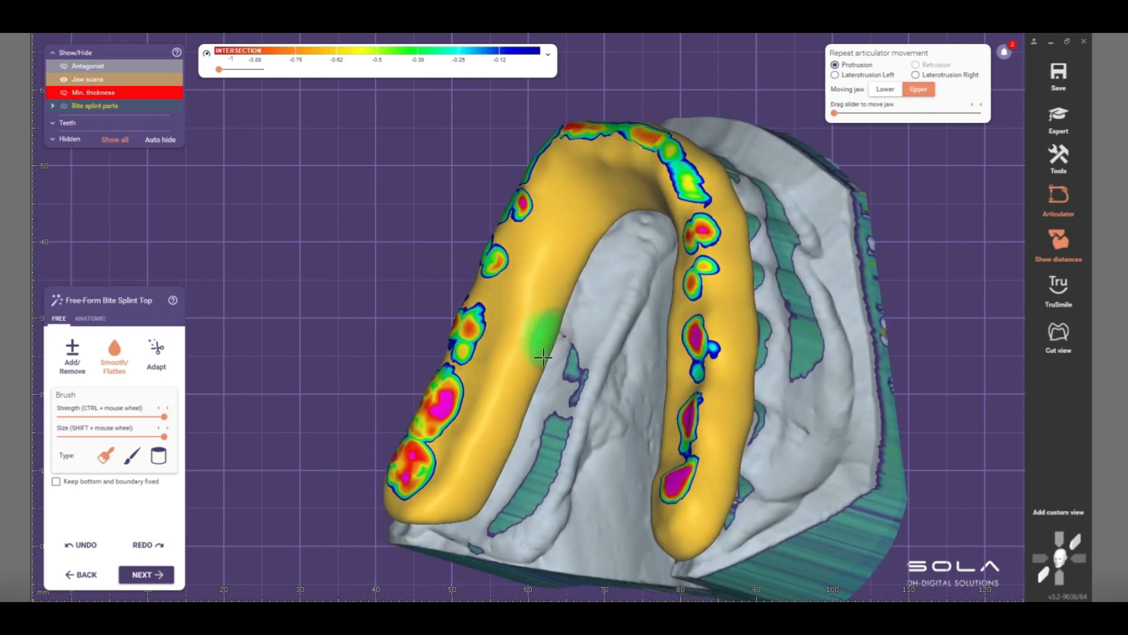
pyautogui.moveTo(554, 418)
pyautogui.mouseDown(button='right')
pyautogui.moveTo(562, 408)
pyautogui.moveTo(556, 417)
pyautogui.mouseUp(button='right')
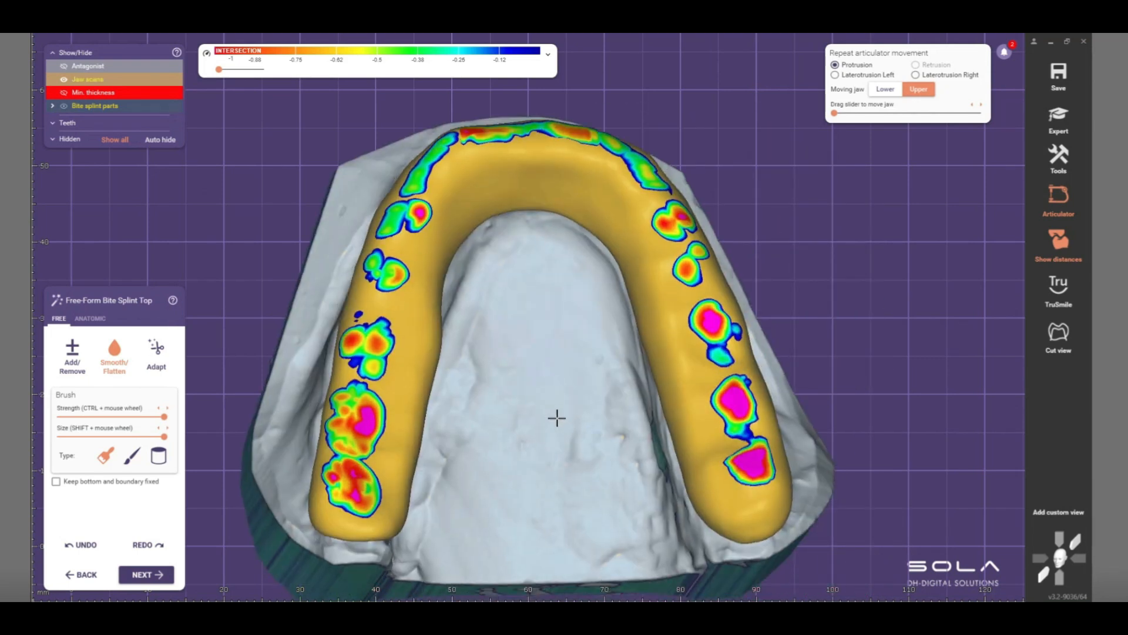
# Smooth the chewing surface over the contact areas of both splint arms and the front teeth with the Smooth/Flatten brush
pyautogui.scroll(-4, 557, 417)
pyautogui.scroll(5, 592, 364)
pyautogui.moveTo(591, 369); pyautogui.dragTo(590, 362, button='right')
pyautogui.moveTo(476, 170)
pyautogui.mouseDown()
pyautogui.moveTo(411, 388)
pyautogui.moveTo(425, 316)
pyautogui.moveTo(403, 497)
pyautogui.moveTo(406, 376)
pyautogui.moveTo(400, 465)
pyautogui.moveTo(442, 504)
pyautogui.moveTo(405, 528)
pyautogui.moveTo(421, 342)
pyautogui.moveTo(457, 234)
pyautogui.moveTo(426, 346)
pyautogui.moveTo(402, 529)
pyautogui.moveTo(460, 255)
pyautogui.moveTo(392, 493)
pyautogui.moveTo(397, 438)
pyautogui.moveTo(419, 421)
pyautogui.mouseUp()
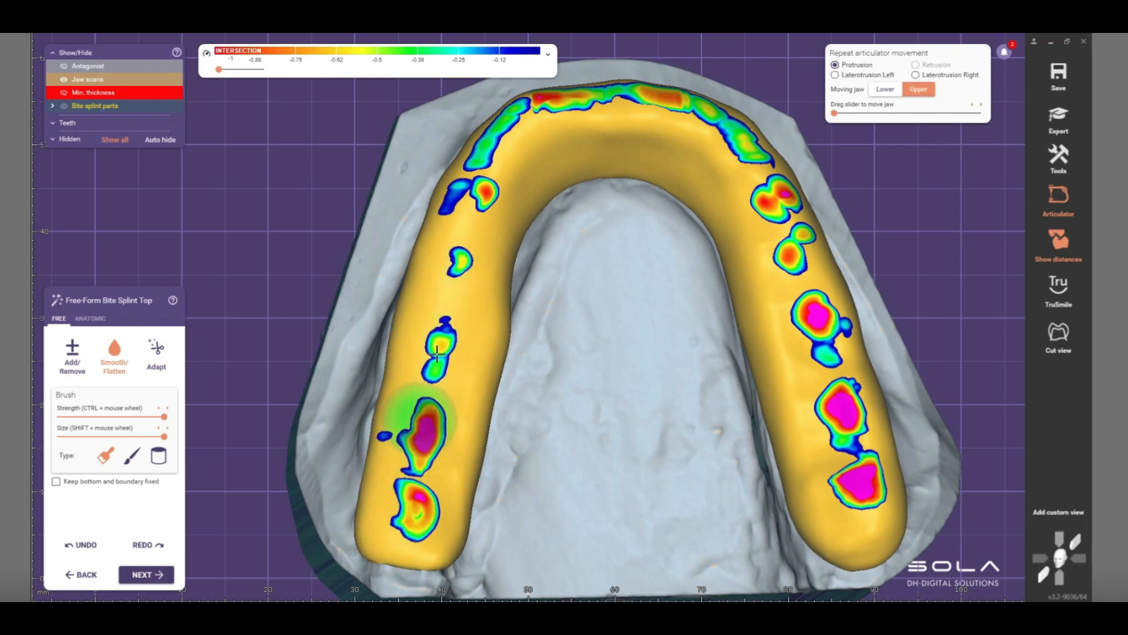
pyautogui.moveTo(777, 187)
pyautogui.mouseDown()
pyautogui.moveTo(787, 253)
pyautogui.moveTo(776, 199)
pyautogui.moveTo(850, 425)
pyautogui.moveTo(855, 482)
pyautogui.moveTo(818, 448)
pyautogui.moveTo(783, 232)
pyautogui.moveTo(761, 185)
pyautogui.moveTo(855, 508)
pyautogui.moveTo(860, 494)
pyautogui.moveTo(823, 512)
pyautogui.moveTo(749, 138)
pyautogui.moveTo(746, 194)
pyautogui.moveTo(811, 352)
pyautogui.moveTo(761, 153)
pyautogui.moveTo(625, 106)
pyautogui.moveTo(546, 109)
pyautogui.moveTo(605, 112)
pyautogui.moveTo(487, 153)
pyautogui.moveTo(476, 141)
pyautogui.mouseUp()
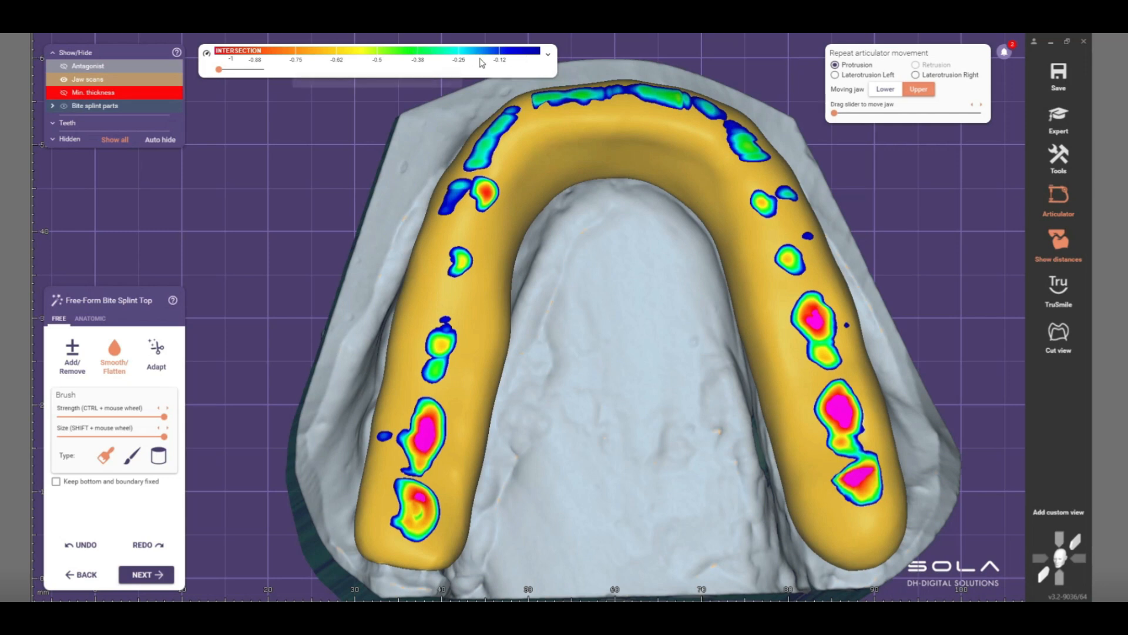
# Smooth the tongue-side half of one splint arm from the premolars back towards the molars with the Smooth/Flatten brush
pyautogui.moveTo(519, 207)
pyautogui.mouseDown(button='right')
pyautogui.moveTo(499, 186)
pyautogui.moveTo(506, 199)
pyautogui.mouseUp(button='right')
pyautogui.moveTo(483, 217)
pyautogui.mouseDown()
pyautogui.moveTo(516, 157)
pyautogui.moveTo(478, 219)
pyautogui.moveTo(471, 370)
pyautogui.mouseUp()
pyautogui.moveTo(471, 370)
pyautogui.mouseDown(button='right')
pyautogui.moveTo(597, 371)
pyautogui.moveTo(597, 383)
pyautogui.moveTo(617, 270)
pyautogui.moveTo(586, 220)
pyautogui.moveTo(595, 209)
pyautogui.mouseUp(button='right')
pyautogui.scroll(4, 597, 383)
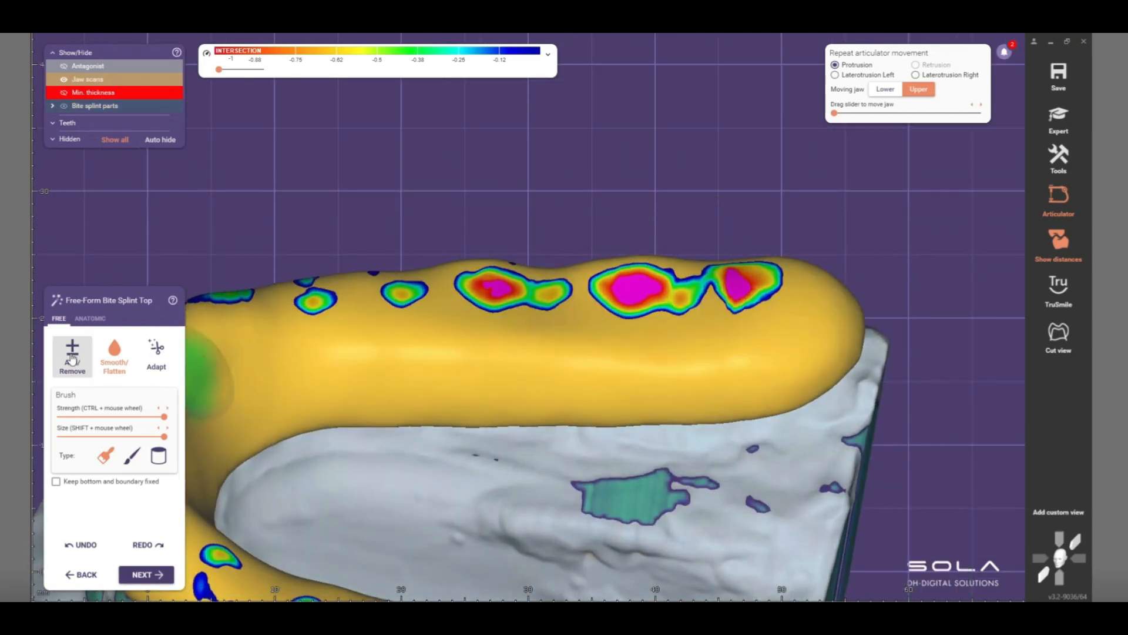
# Build up the outer edge of the opposite splint arm from the molars to the canine with the Add/Remove brush at medium strength
pyautogui.click(72, 357)
pyautogui.click(111, 417)
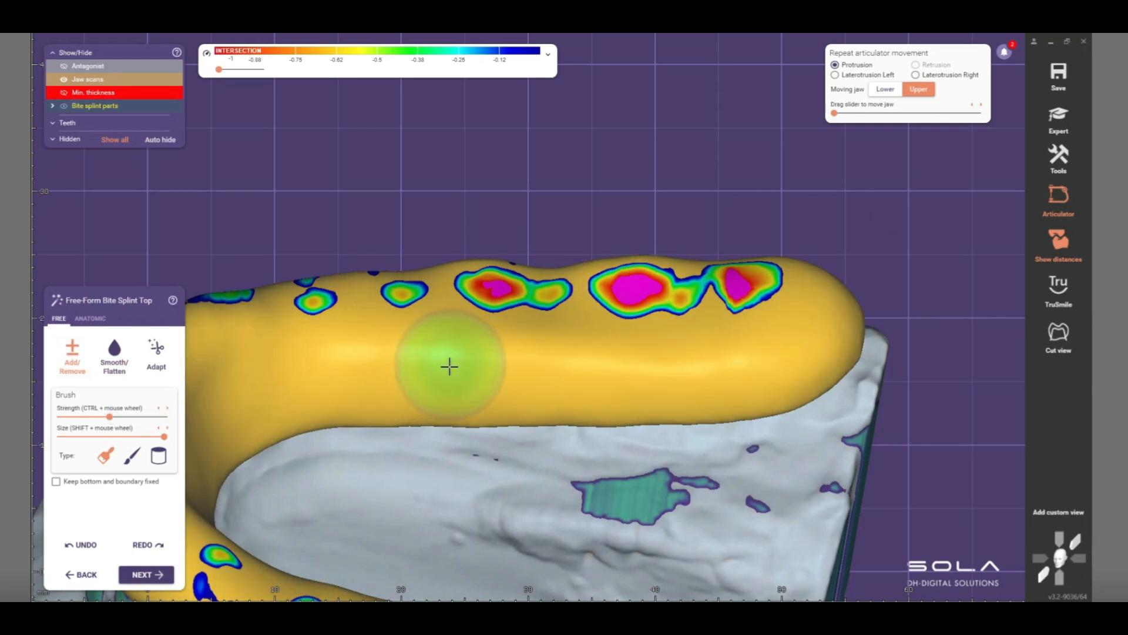
pyautogui.moveTo(450, 367); pyautogui.dragTo(506, 295, button='right')
pyautogui.scroll(2, 555, 238)
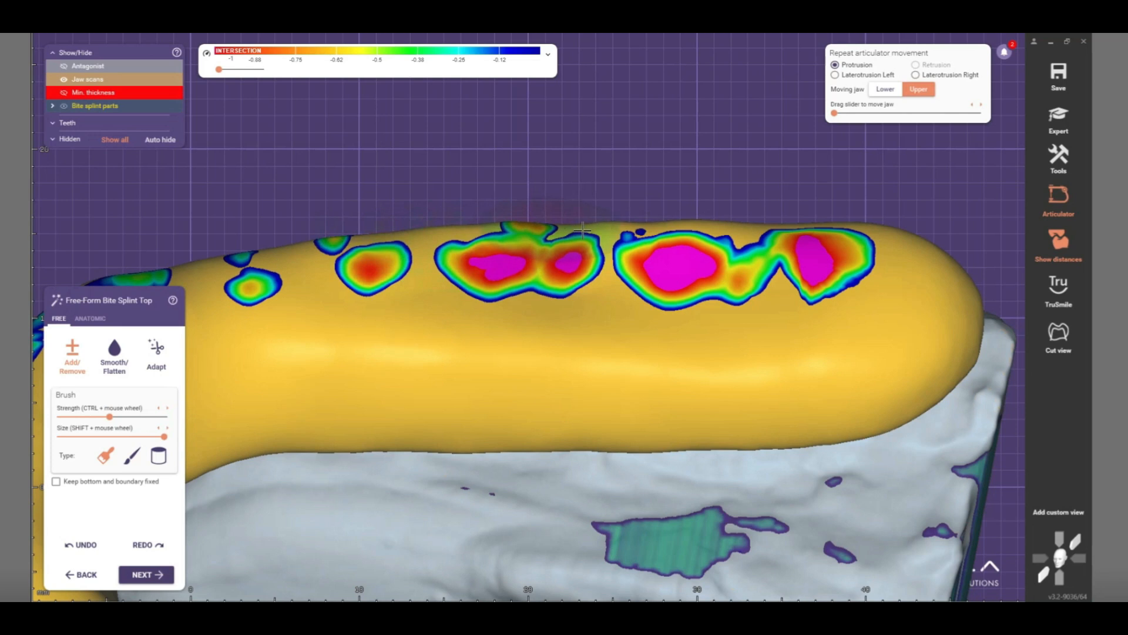
pyautogui.moveTo(432, 258)
pyautogui.mouseDown(button='right')
pyautogui.moveTo(464, 252)
pyautogui.moveTo(457, 305)
pyautogui.moveTo(418, 264)
pyautogui.moveTo(663, 209)
pyautogui.moveTo(727, 121)
pyautogui.mouseUp(button='right')
pyautogui.moveTo(693, 171); pyautogui.dragTo(664, 232, button='right')
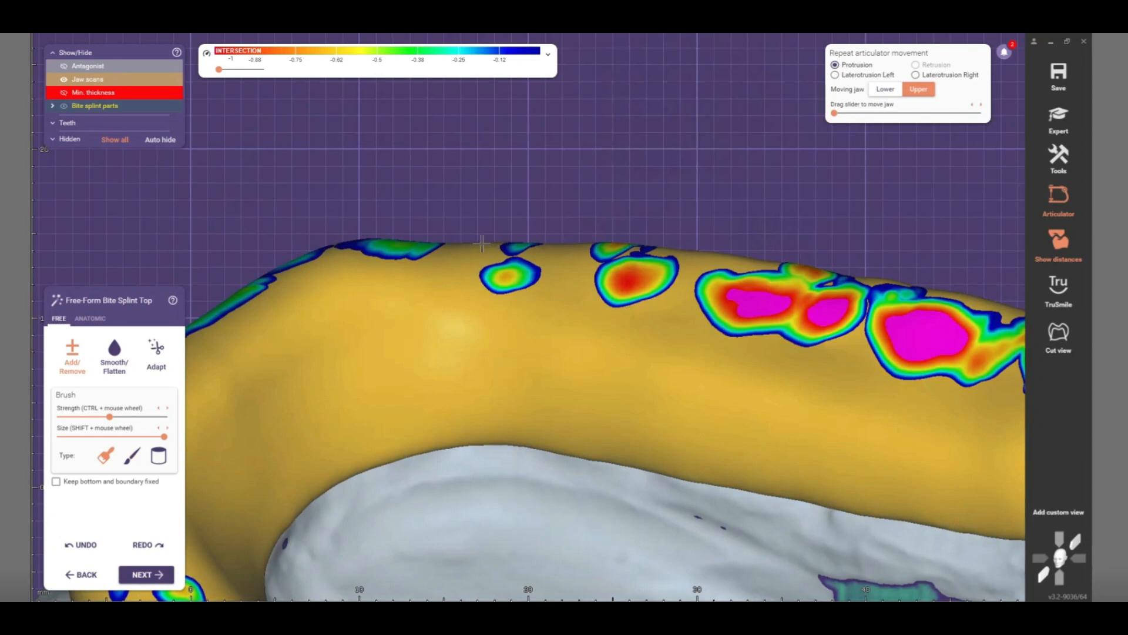
pyautogui.moveTo(556, 241)
pyautogui.mouseDown(button='right')
pyautogui.moveTo(567, 259)
pyautogui.moveTo(534, 378)
pyautogui.moveTo(527, 370)
pyautogui.moveTo(582, 385)
pyautogui.moveTo(541, 194)
pyautogui.moveTo(517, 144)
pyautogui.moveTo(499, 176)
pyautogui.moveTo(552, 331)
pyautogui.moveTo(555, 252)
pyautogui.moveTo(531, 300)
pyautogui.moveTo(488, 303)
pyautogui.moveTo(536, 297)
pyautogui.moveTo(503, 253)
pyautogui.moveTo(505, 233)
pyautogui.mouseUp(button='right')
# Build up the outer chewing edge and back end of the other splint arm with the Add/Remove brush
pyautogui.scroll(-3, 554, 374)
pyautogui.middleClick(688, 325)
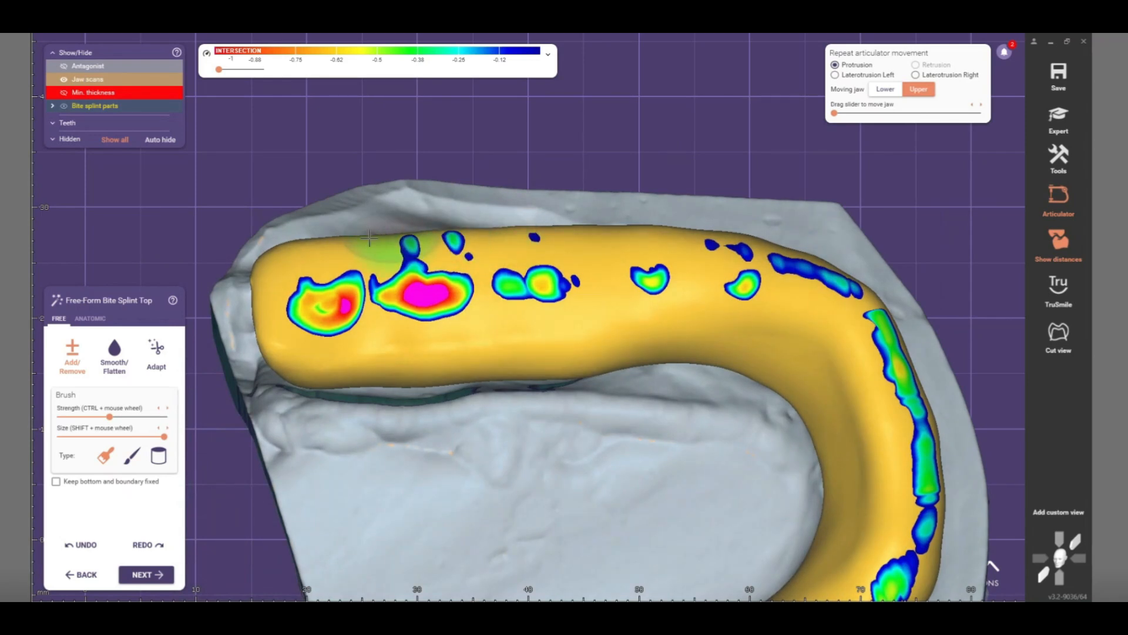
pyautogui.moveTo(495, 244); pyautogui.dragTo(661, 218, button='right')
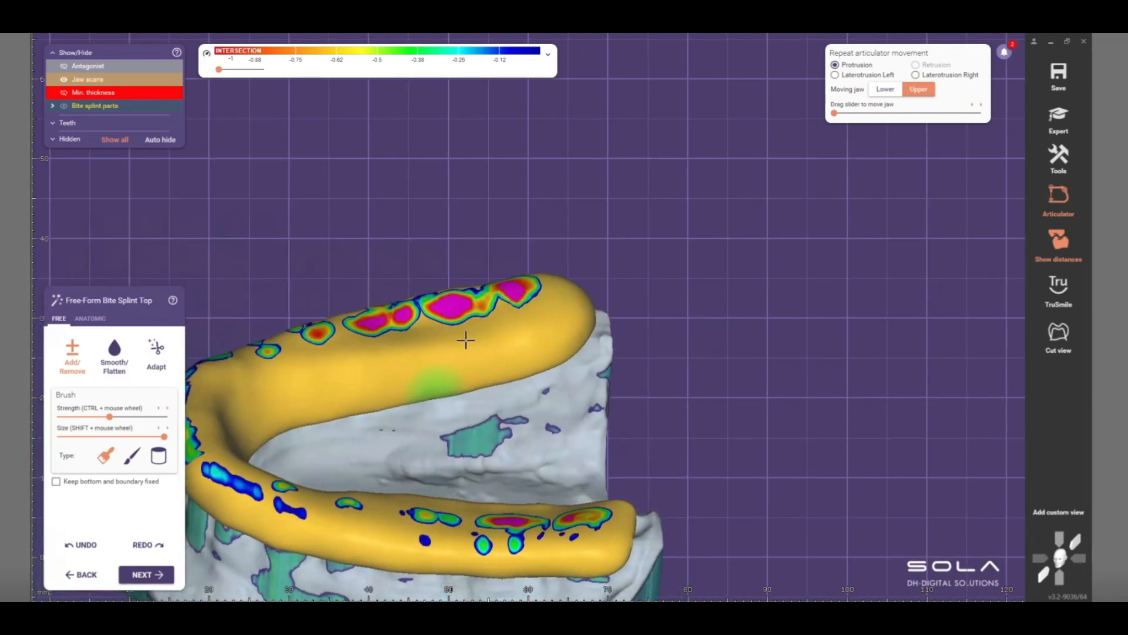
pyautogui.moveTo(466, 340); pyautogui.dragTo(484, 303, button='middle')
pyautogui.scroll(3, 500, 475)
pyautogui.moveTo(496, 490); pyautogui.dragTo(533, 405, button='right')
pyautogui.scroll(2, 533, 405)
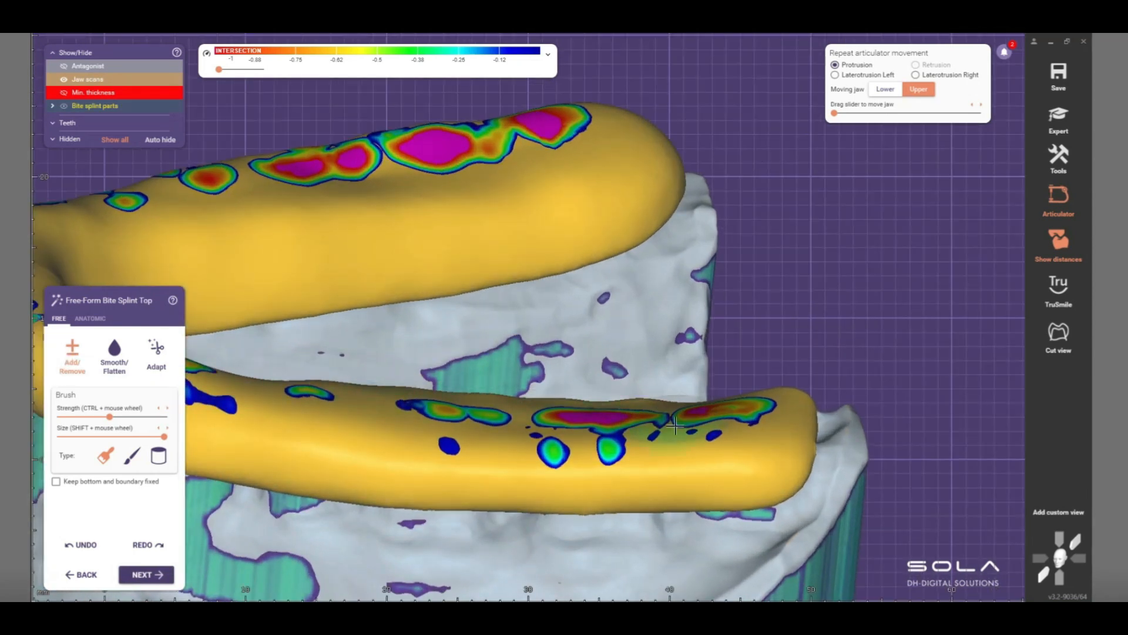
pyautogui.moveTo(690, 470); pyautogui.dragTo(711, 472, button='right')
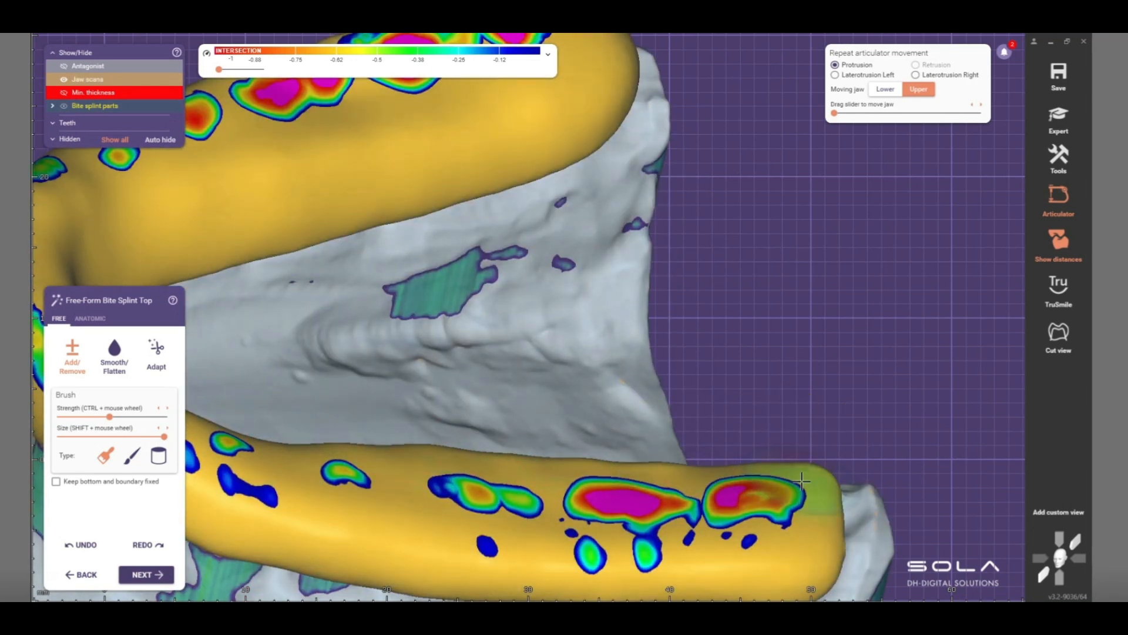
pyautogui.moveTo(347, 431); pyautogui.dragTo(361, 433, button='right')
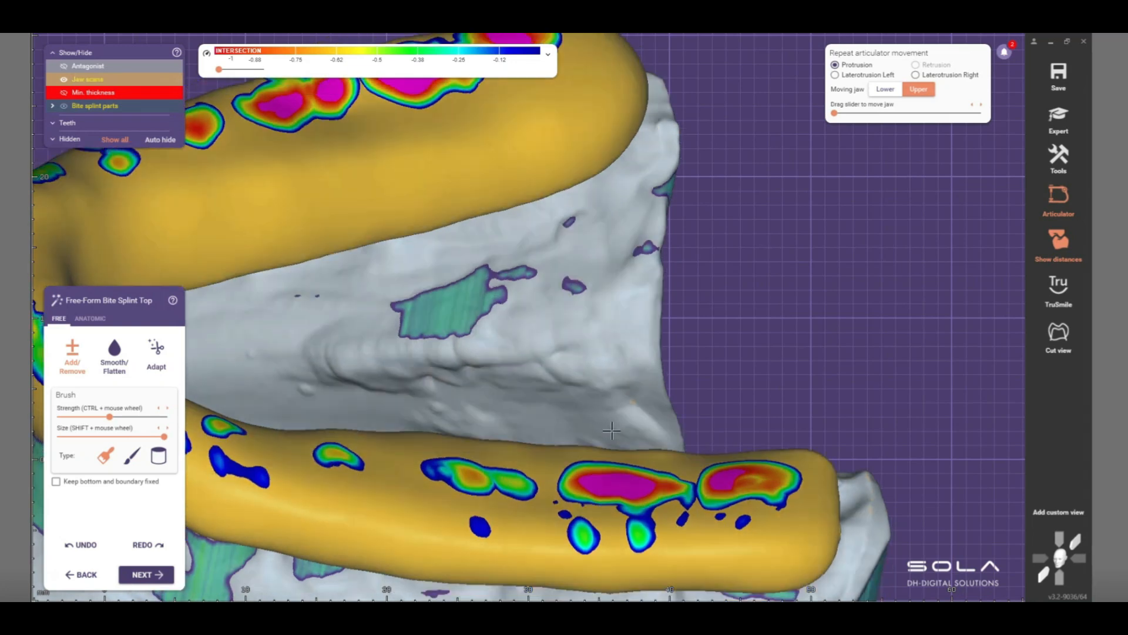
pyautogui.moveTo(612, 431); pyautogui.dragTo(615, 433, button='right')
# Smooth the built-up outer edge of the first splint arm with the Smooth/Flatten brush at medium strength
pyautogui.moveTo(585, 397); pyautogui.dragTo(420, 400, button='right')
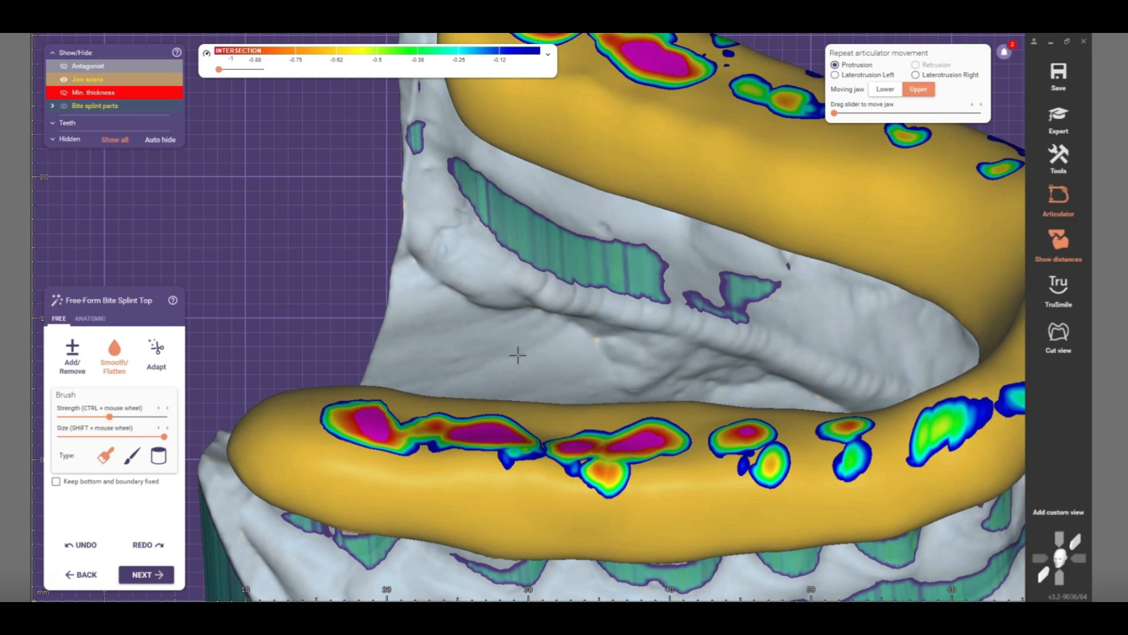
pyautogui.moveTo(431, 375); pyautogui.dragTo(398, 380, button='right')
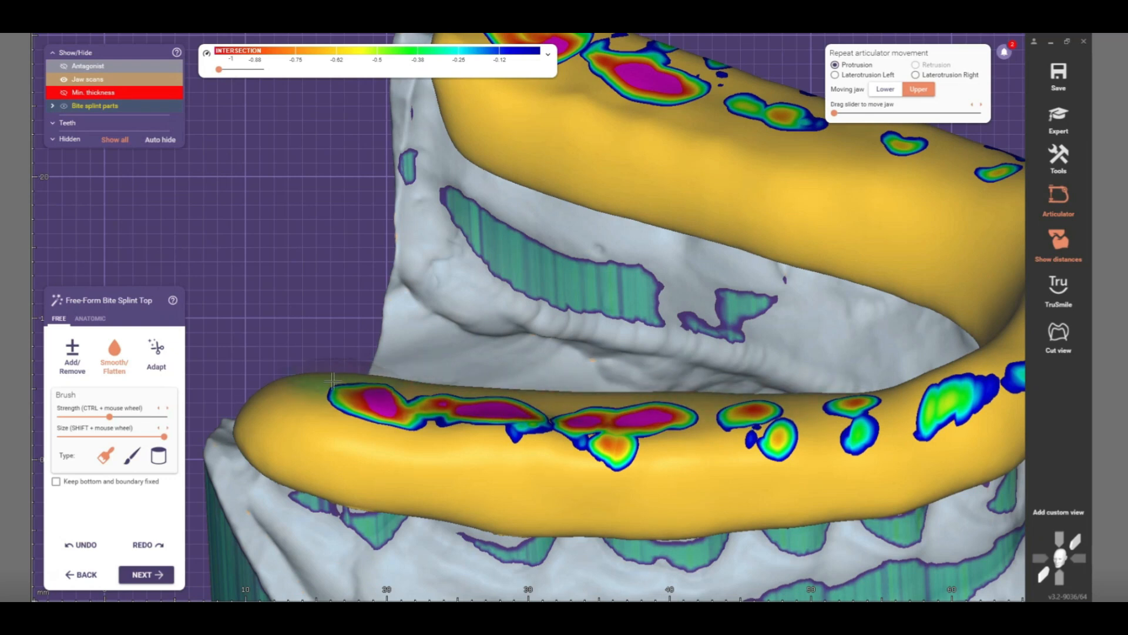
pyautogui.moveTo(772, 406); pyautogui.dragTo(758, 405)
pyautogui.moveTo(726, 446)
pyautogui.mouseDown(button='right')
pyautogui.moveTo(719, 479)
pyautogui.moveTo(609, 519)
pyautogui.moveTo(600, 538)
pyautogui.mouseUp(button='right')
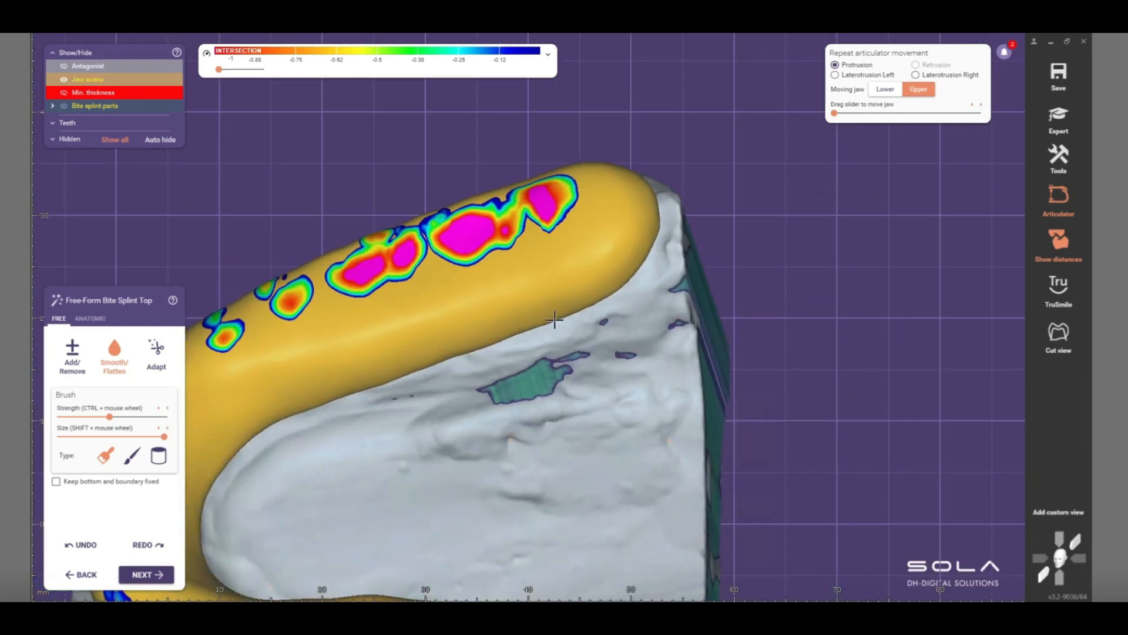
# Smooth the chewing surface and outer edge of the opposite splint arm around its premolar and molar contacts
pyautogui.moveTo(555, 319); pyautogui.dragTo(698, 291, button='right')
pyautogui.moveTo(698, 292); pyautogui.dragTo(635, 397, button='right')
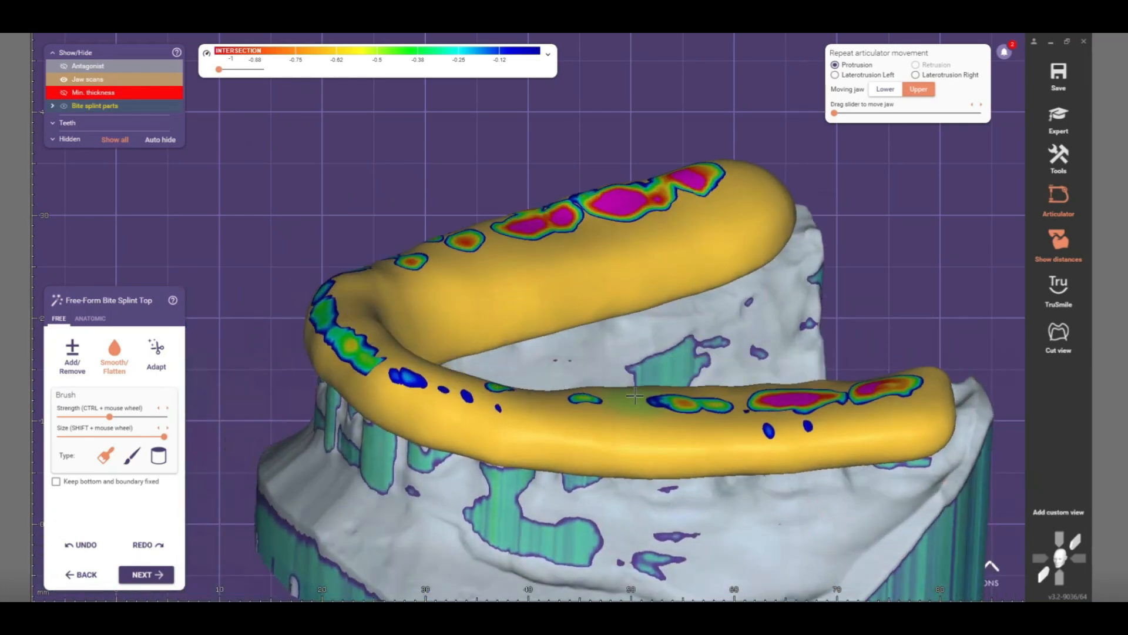
pyautogui.scroll(2, 611, 380)
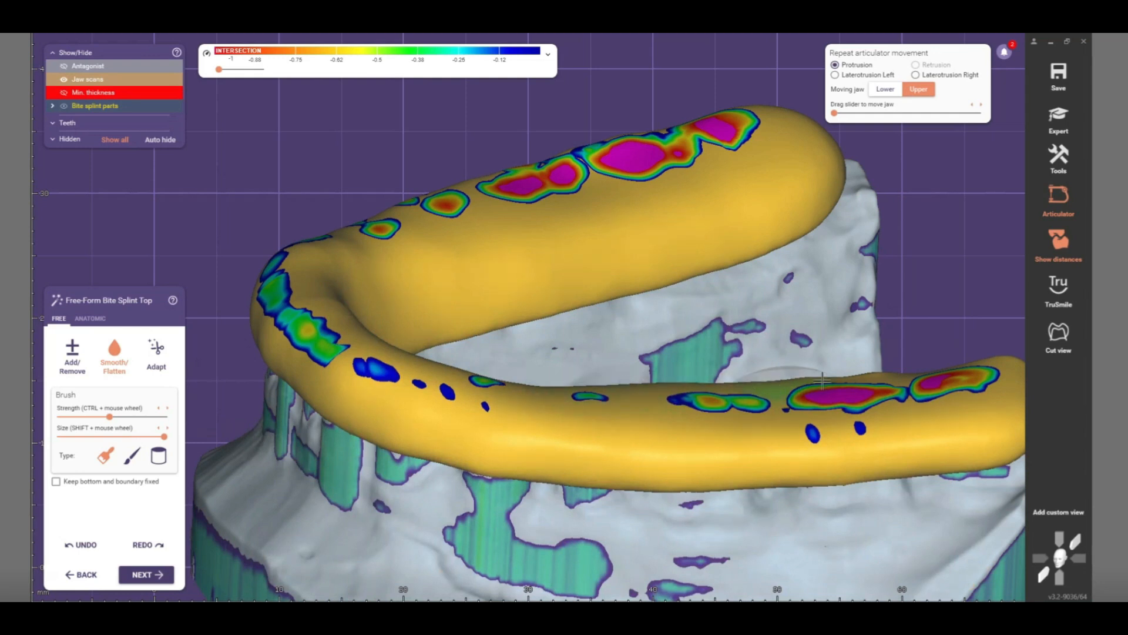
pyautogui.moveTo(606, 423); pyautogui.dragTo(442, 447, button='middle')
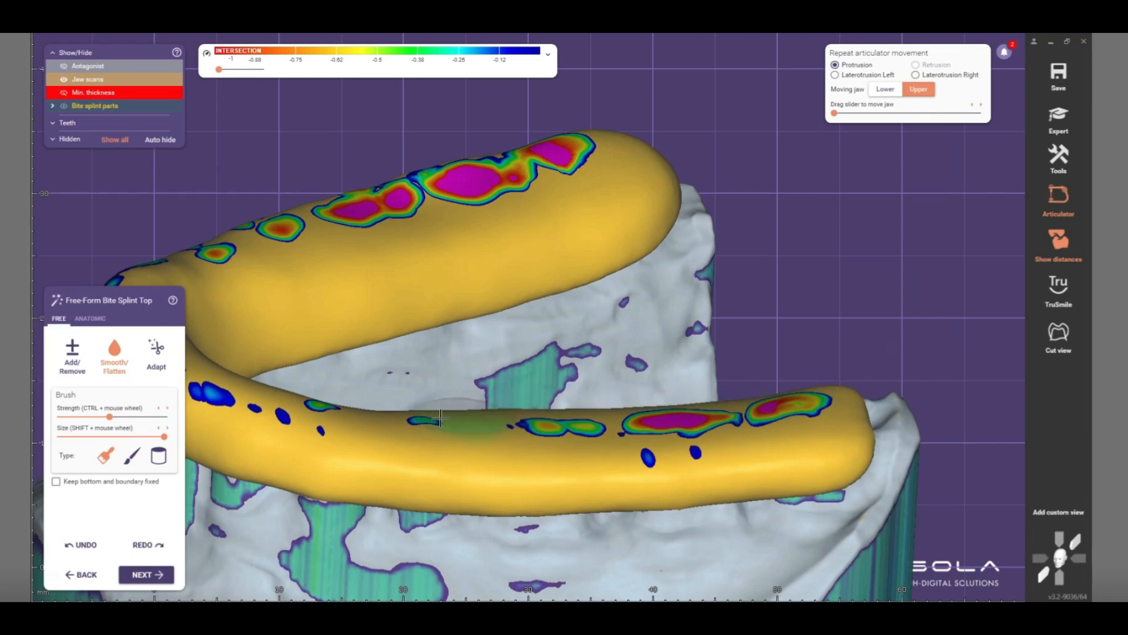
# Smooth the chewing surface over the premolar and molar contacts of the arm with the largest intersections
pyautogui.moveTo(526, 349)
pyautogui.mouseDown(button='right')
pyautogui.moveTo(608, 418)
pyautogui.moveTo(547, 347)
pyautogui.moveTo(614, 408)
pyautogui.moveTo(550, 346)
pyautogui.moveTo(609, 414)
pyautogui.moveTo(595, 415)
pyautogui.mouseUp(button='right')
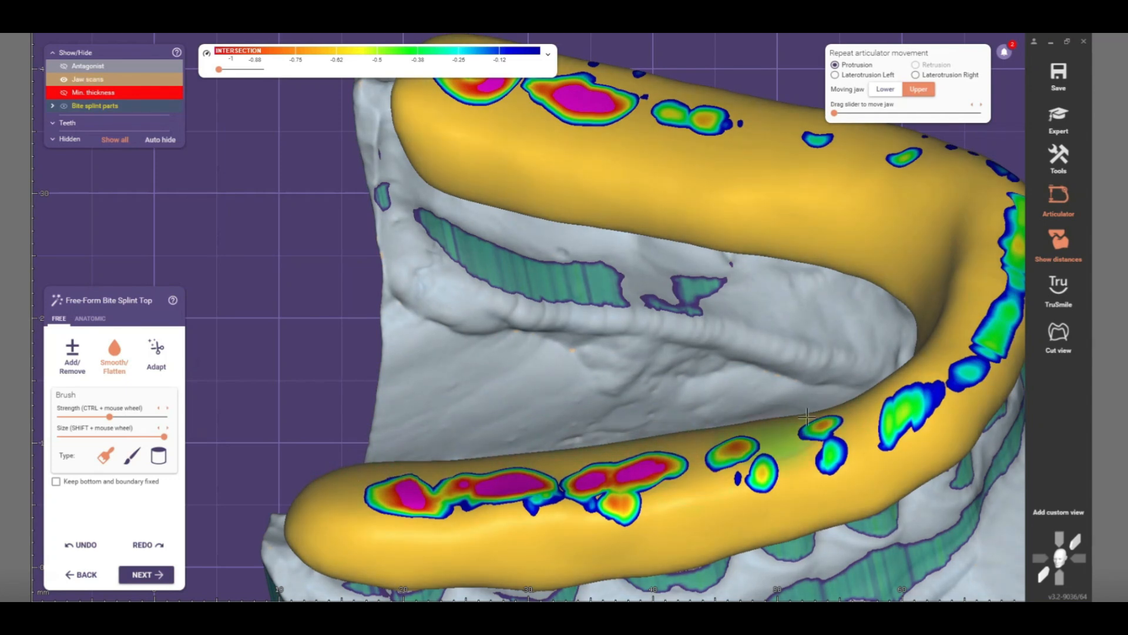
pyautogui.moveTo(406, 465); pyautogui.dragTo(579, 328, button='right')
pyautogui.scroll(-5, 594, 421)
pyautogui.scroll(3, 419, 295)
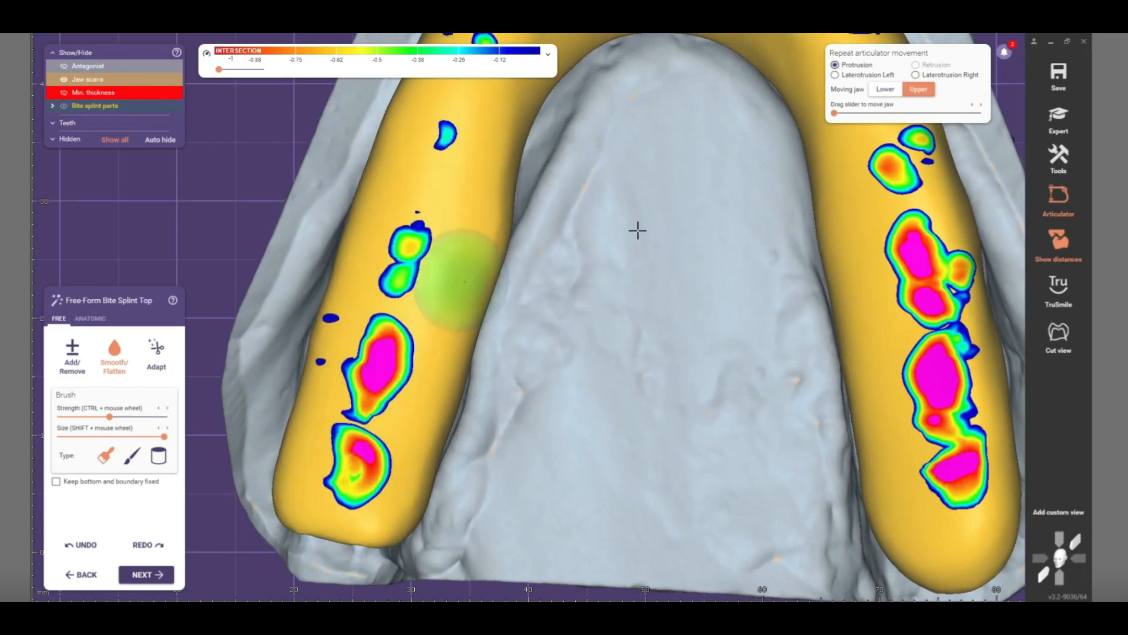
pyautogui.scroll(-2, 787, 258)
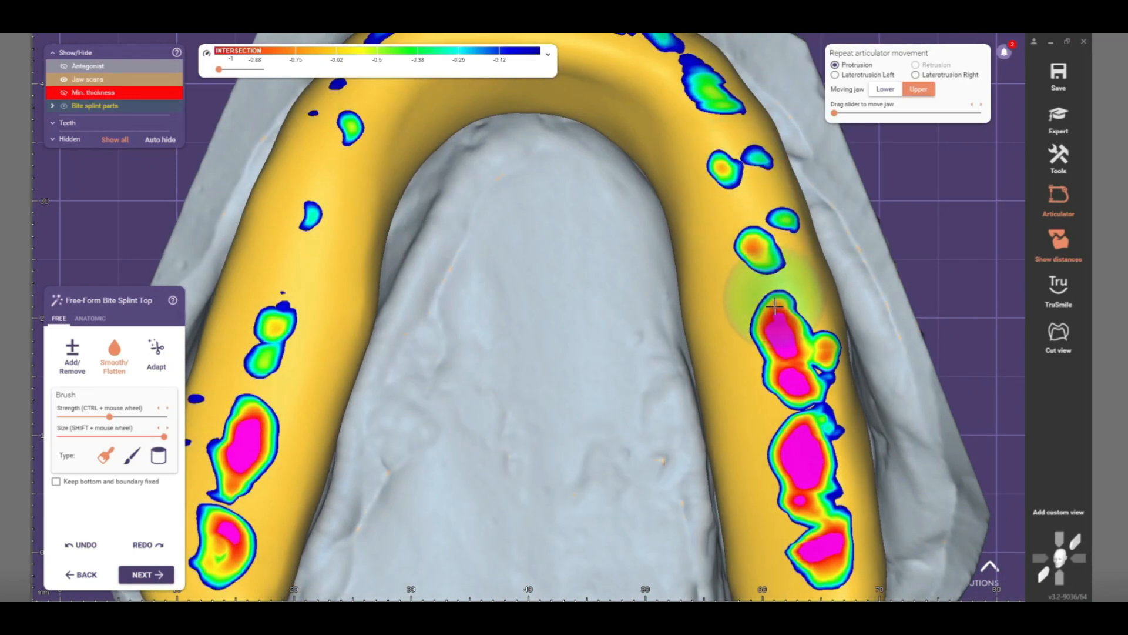
pyautogui.moveTo(757, 246)
pyautogui.mouseDown()
pyautogui.moveTo(767, 365)
pyautogui.moveTo(811, 506)
pyautogui.mouseUp()
pyautogui.moveTo(570, 358); pyautogui.dragTo(556, 292, button='middle')
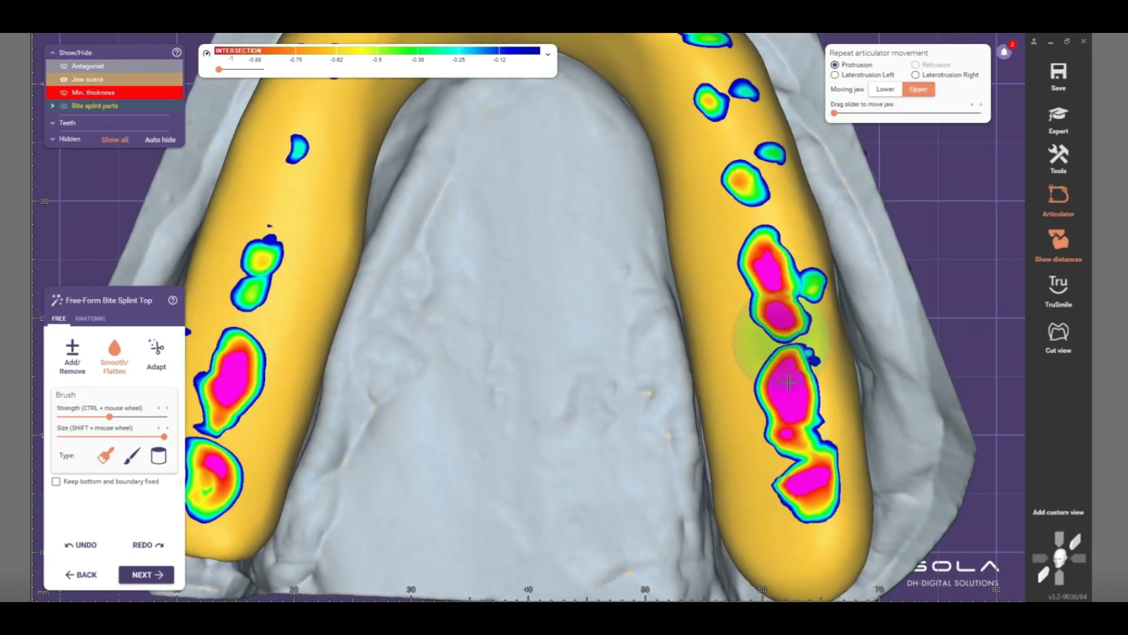
pyautogui.moveTo(775, 337); pyautogui.dragTo(799, 492)
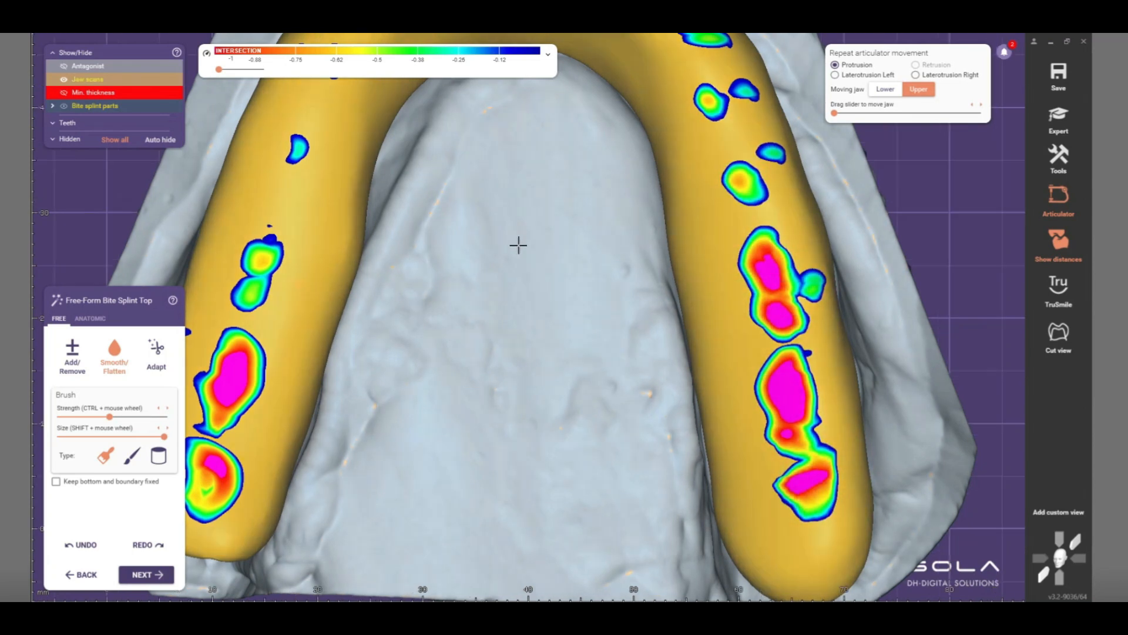
# Reshape the tongue-side flank of one splint arm and the inner front curve with the Add/Remove brush
pyautogui.scroll(-3, 592, 263)
pyautogui.moveTo(524, 241); pyautogui.dragTo(594, 259, button='middle')
pyautogui.moveTo(594, 260); pyautogui.dragTo(596, 258, button='right')
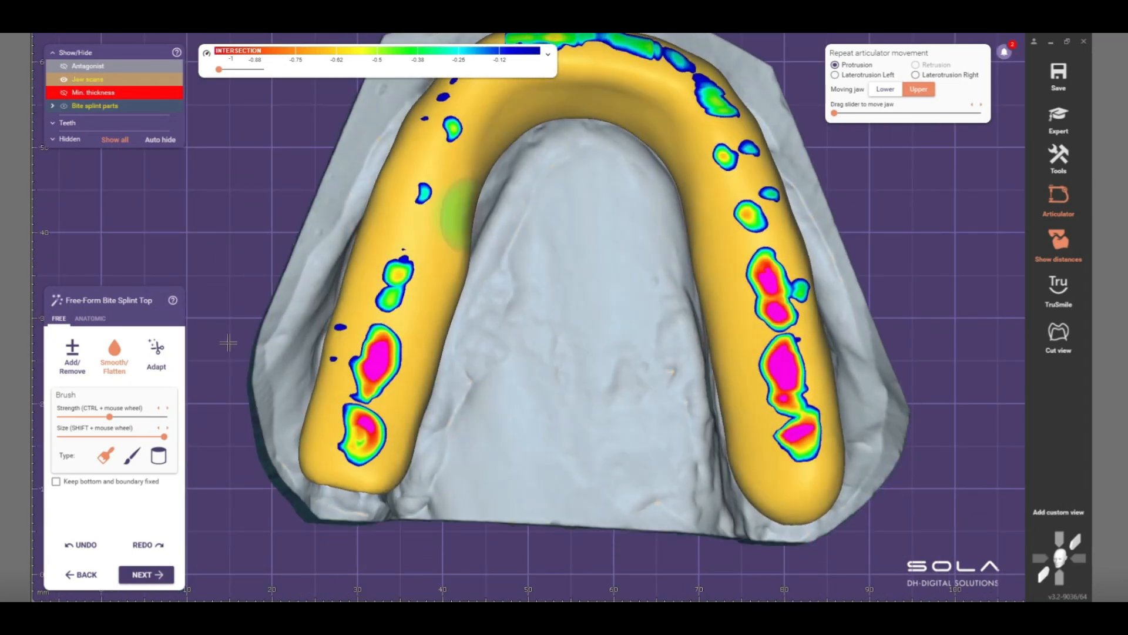
pyautogui.click(70, 358)
pyautogui.moveTo(513, 345); pyautogui.dragTo(445, 174, button='right')
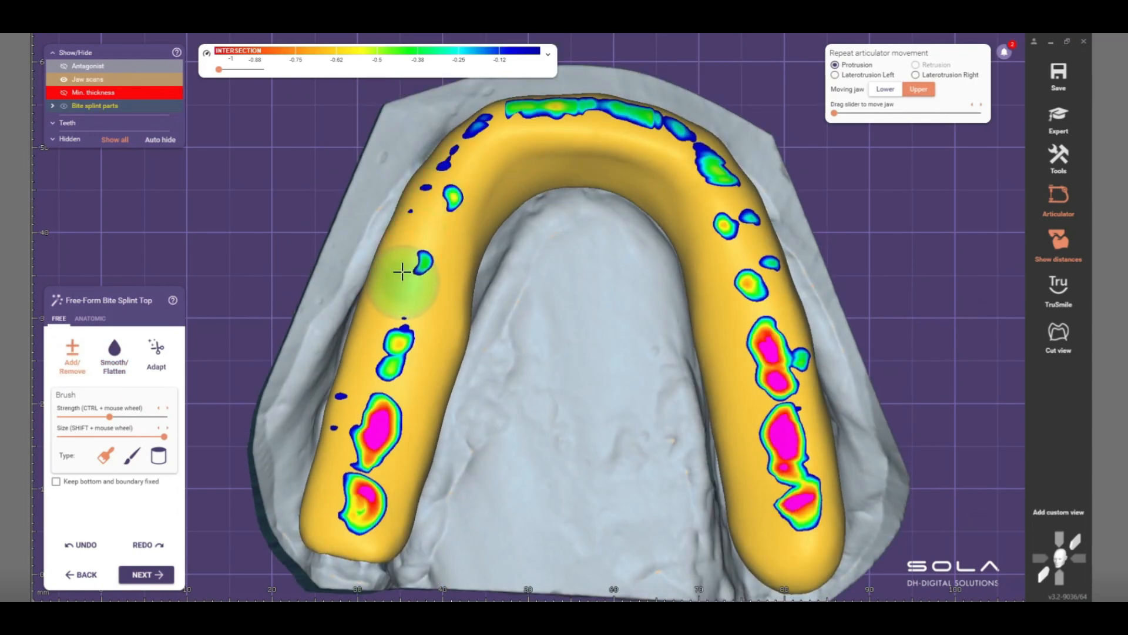
pyautogui.moveTo(424, 290); pyautogui.dragTo(492, 172, button='right')
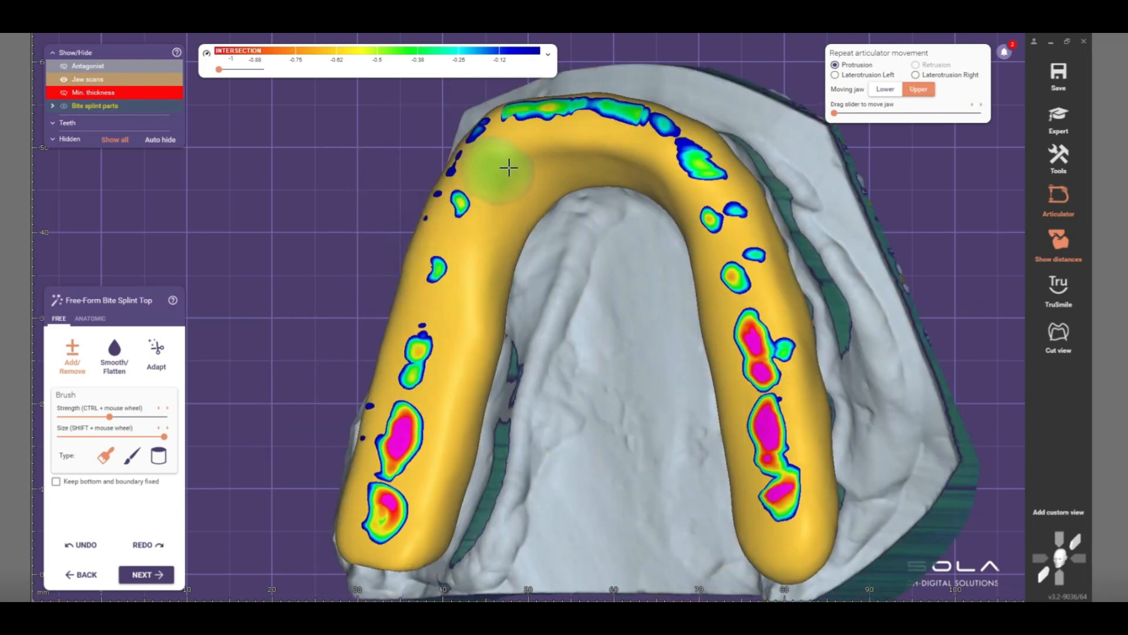
pyautogui.moveTo(493, 311)
pyautogui.mouseDown(button='right')
pyautogui.moveTo(517, 294)
pyautogui.moveTo(528, 253)
pyautogui.moveTo(517, 309)
pyautogui.mouseUp(button='right')
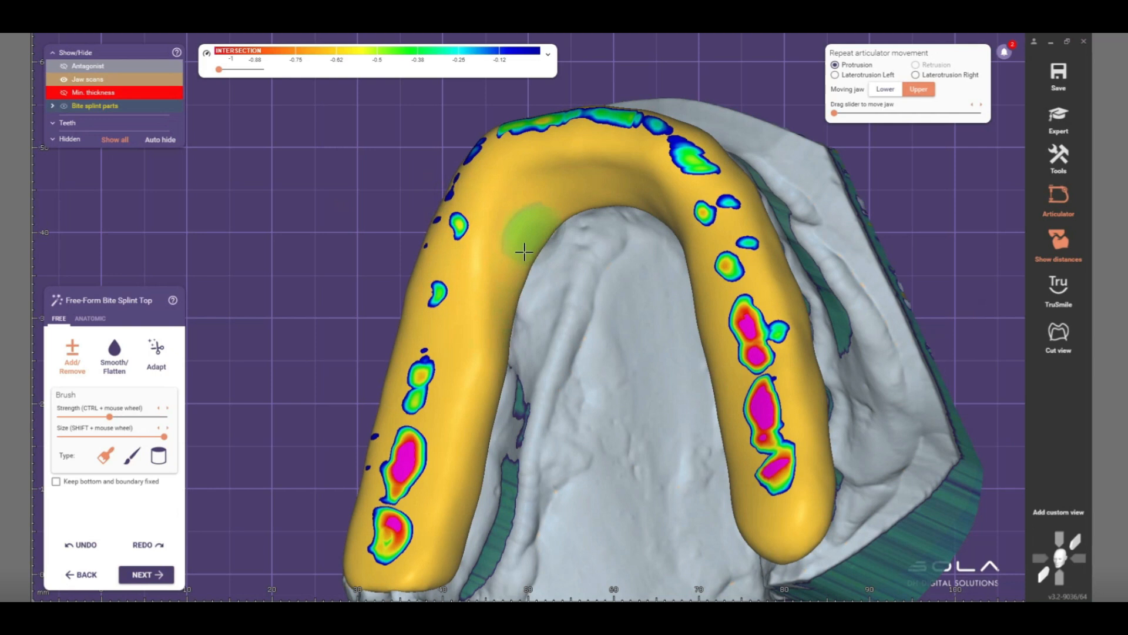
pyautogui.moveTo(473, 372)
pyautogui.mouseDown(button='right')
pyautogui.moveTo(498, 245)
pyautogui.moveTo(470, 318)
pyautogui.moveTo(620, 389)
pyautogui.moveTo(534, 235)
pyautogui.moveTo(603, 299)
pyautogui.moveTo(611, 267)
pyautogui.moveTo(605, 298)
pyautogui.mouseUp(button='right')
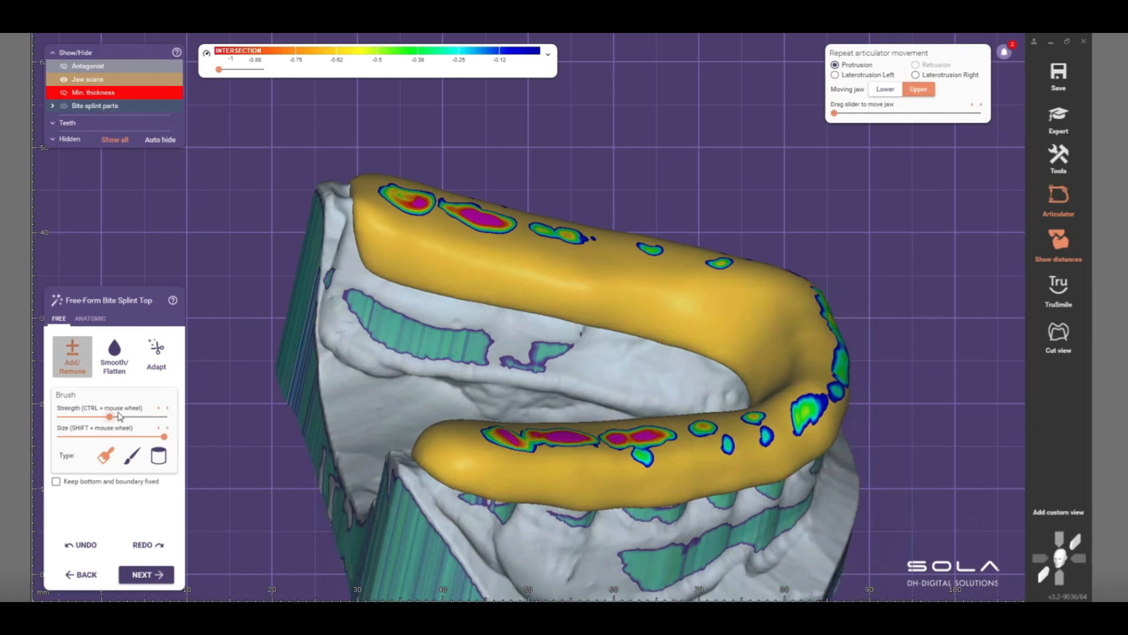
# Reshape the tongue-side flanks at the arm ends and front curve with the Add/Remove brush at full strength and a smaller size
pyautogui.moveTo(301, 376); pyautogui.dragTo(215, 430, button='middle')
pyautogui.moveTo(266, 433)
pyautogui.mouseDown(button='right')
pyautogui.moveTo(341, 296)
pyautogui.moveTo(335, 348)
pyautogui.moveTo(315, 318)
pyautogui.mouseUp(button='right')
pyautogui.keyDown('shift'); pyautogui.scroll(-3, 340, 300); pyautogui.keyUp('shift')
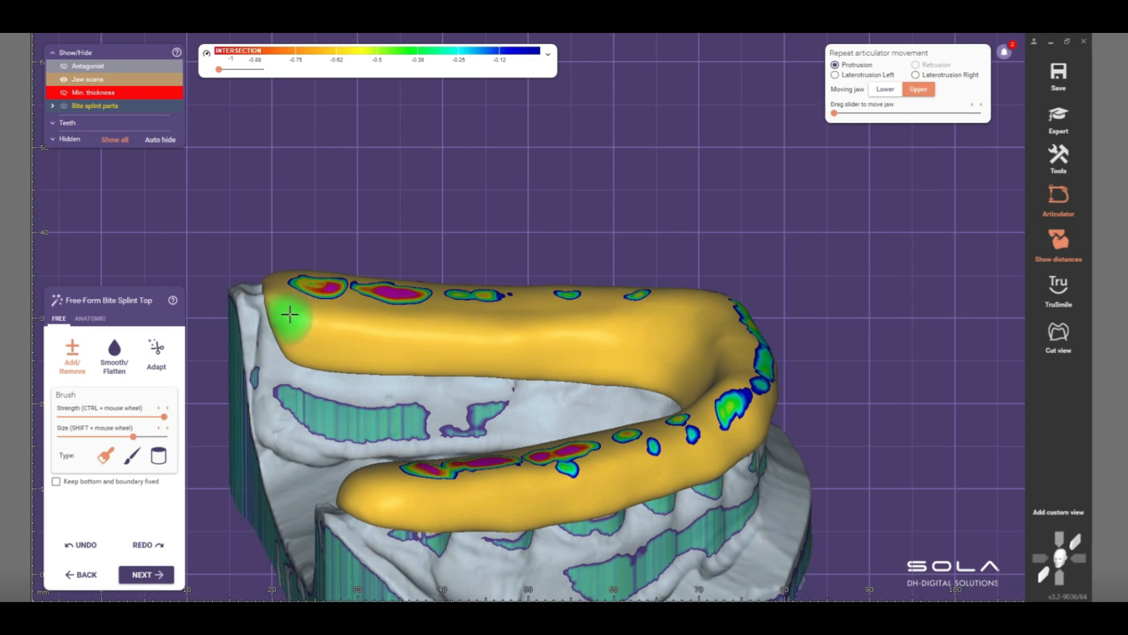
pyautogui.moveTo(582, 396); pyautogui.dragTo(574, 423, button='right')
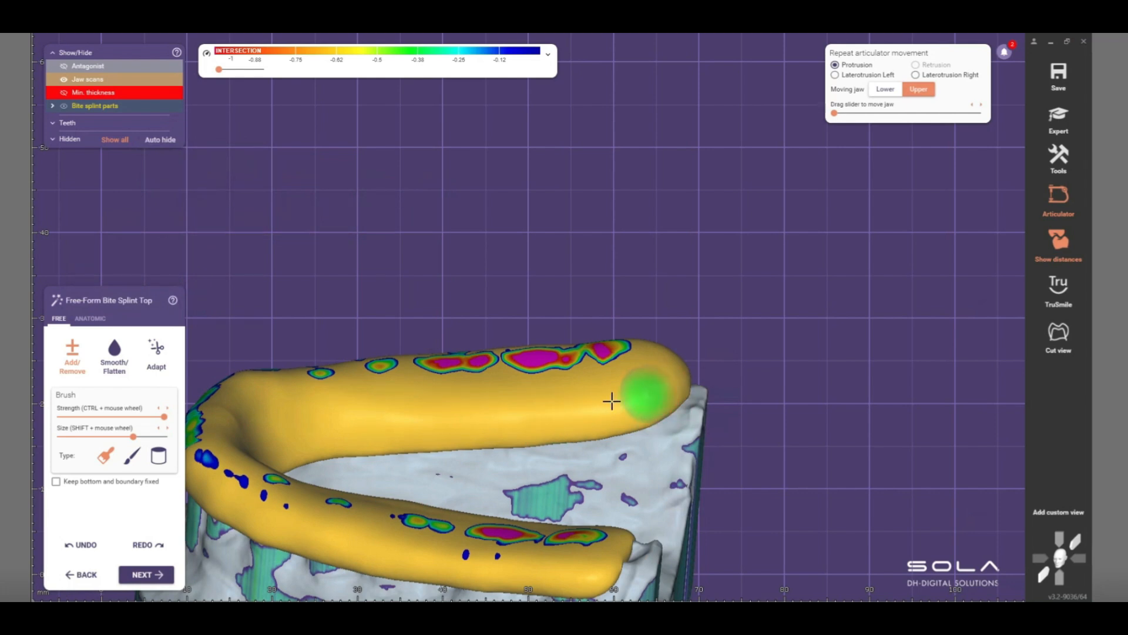
pyautogui.moveTo(340, 416)
pyautogui.mouseDown(button='right')
pyautogui.moveTo(403, 378)
pyautogui.moveTo(302, 446)
pyautogui.mouseUp(button='right')
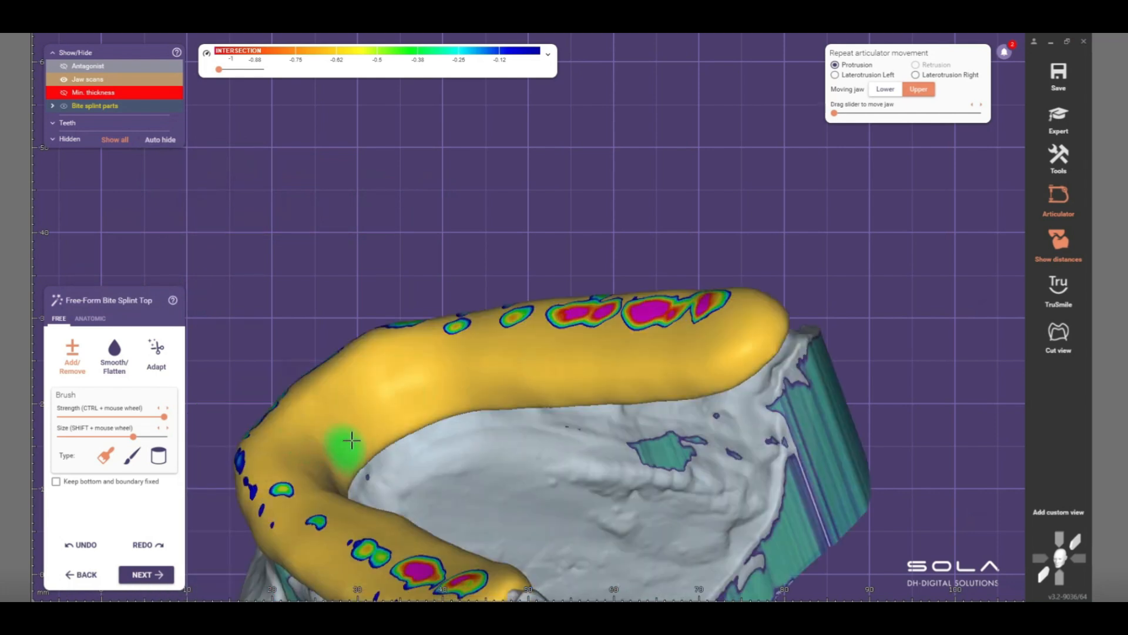
pyautogui.moveTo(379, 391); pyautogui.dragTo(495, 282, button='right')
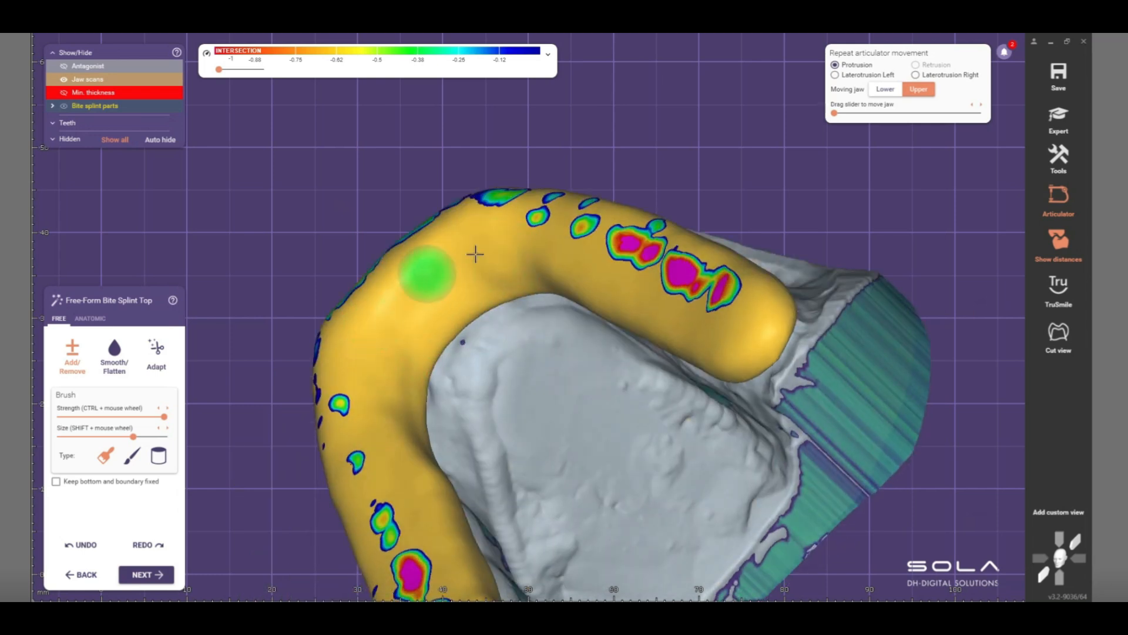
# Smooth the reworked tongue-side flanks and inner front curve with the Smooth/Flatten brush at full strength and full size
pyautogui.click(120, 363)
pyautogui.moveTo(507, 373)
pyautogui.mouseDown(button='right')
pyautogui.moveTo(517, 371)
pyautogui.moveTo(486, 360)
pyautogui.moveTo(505, 301)
pyautogui.mouseUp(button='right')
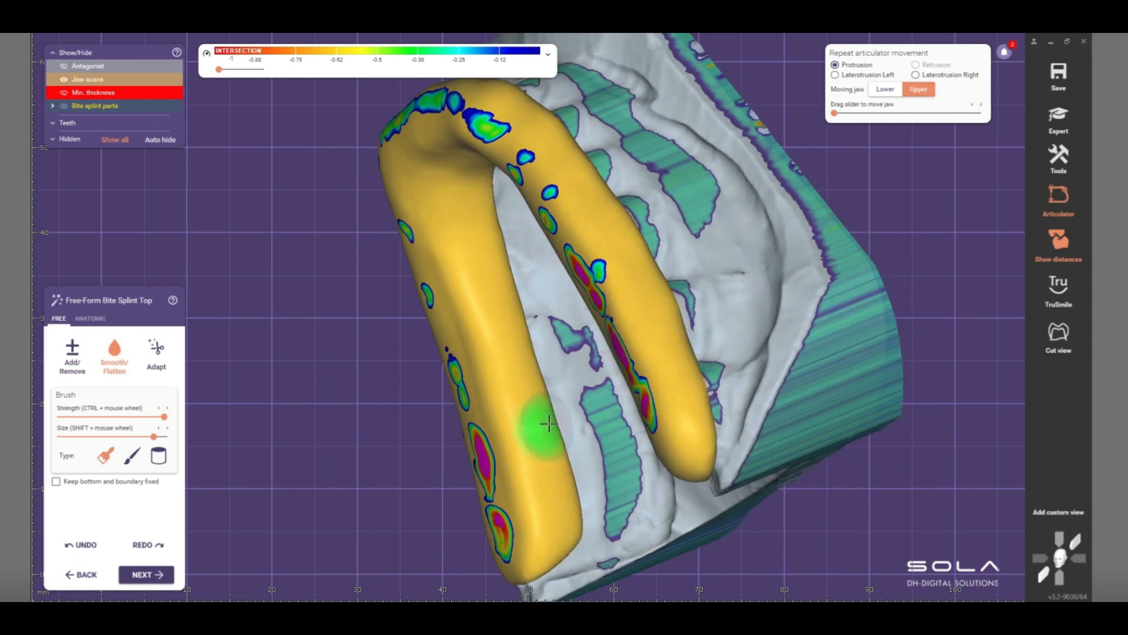
pyautogui.scroll(-1, 529, 444)
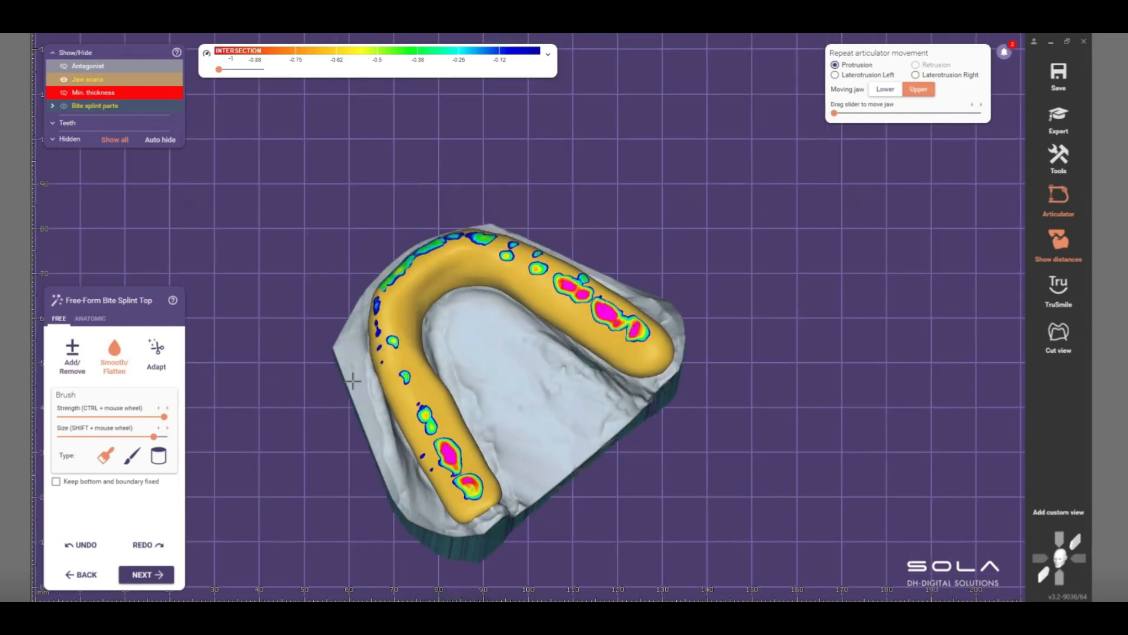
pyautogui.scroll(3, 369, 352)
pyautogui.keyDown('shift'); pyautogui.scroll(2, 421, 308); pyautogui.keyUp('shift')
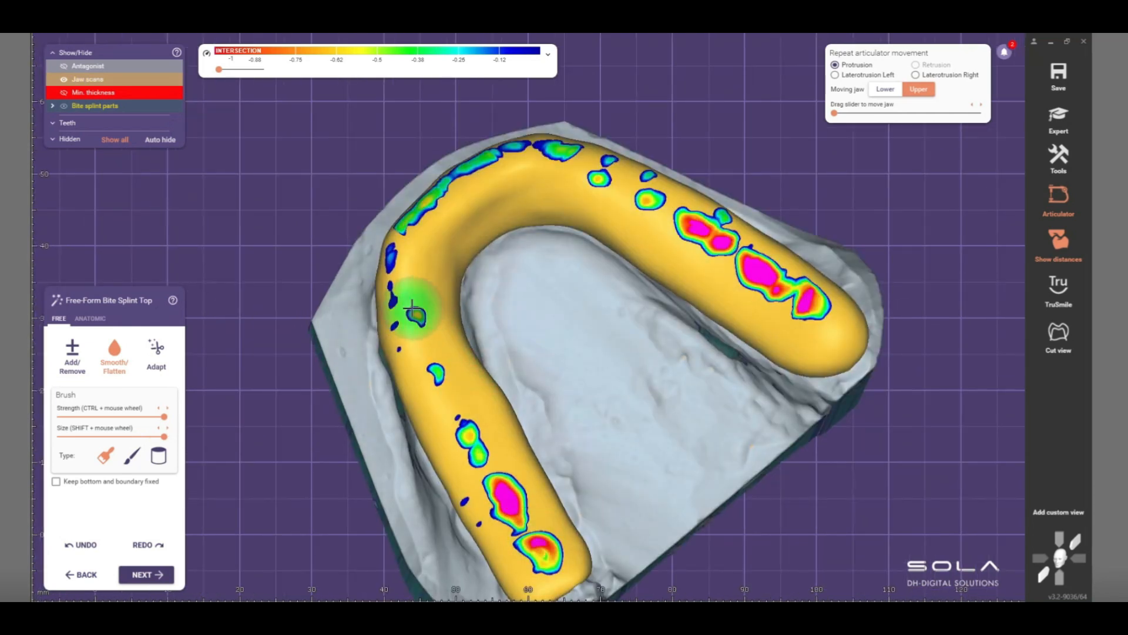
pyautogui.moveTo(539, 223); pyautogui.dragTo(508, 293, button='middle')
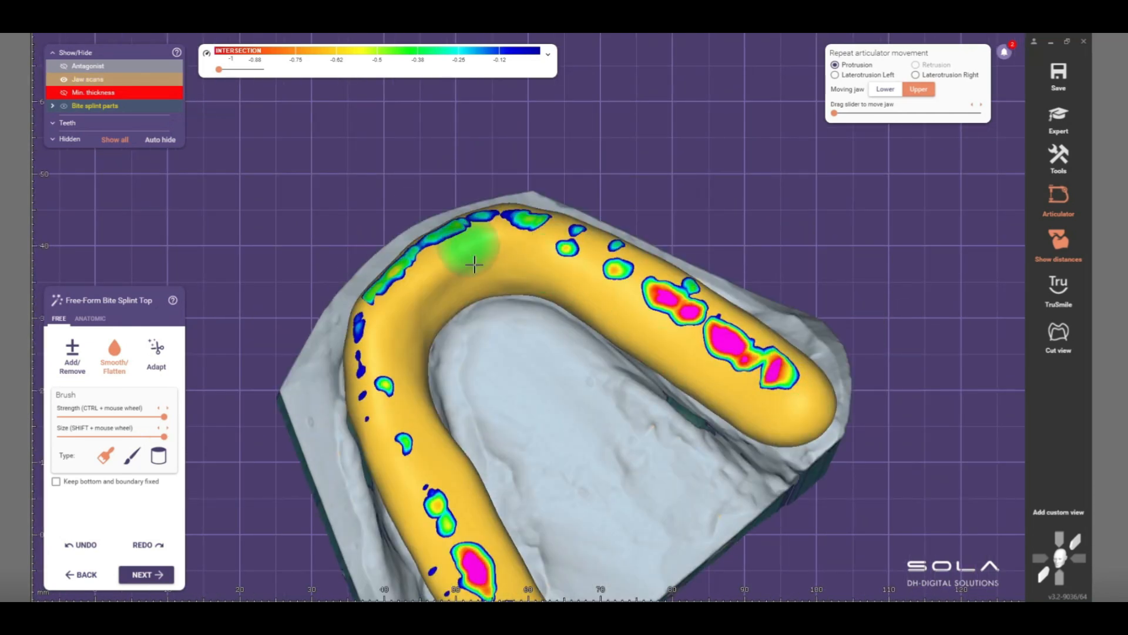
pyautogui.moveTo(467, 279); pyautogui.dragTo(536, 294, button='right')
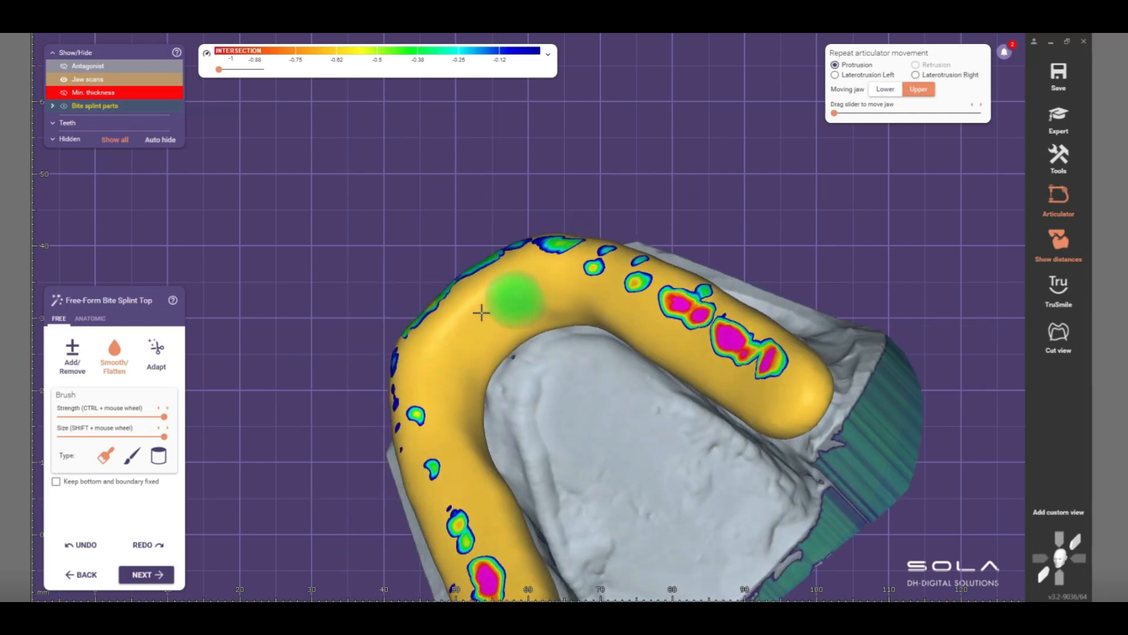
# Show the antagonist over the bite splint and examine the front-tooth contacts from the front
pyautogui.moveTo(507, 410)
pyautogui.mouseDown(button='right')
pyautogui.moveTo(551, 373)
pyautogui.moveTo(544, 264)
pyautogui.moveTo(578, 276)
pyautogui.mouseUp(button='right')
pyautogui.scroll(-2, 508, 410)
pyautogui.scroll(5, 546, 370)
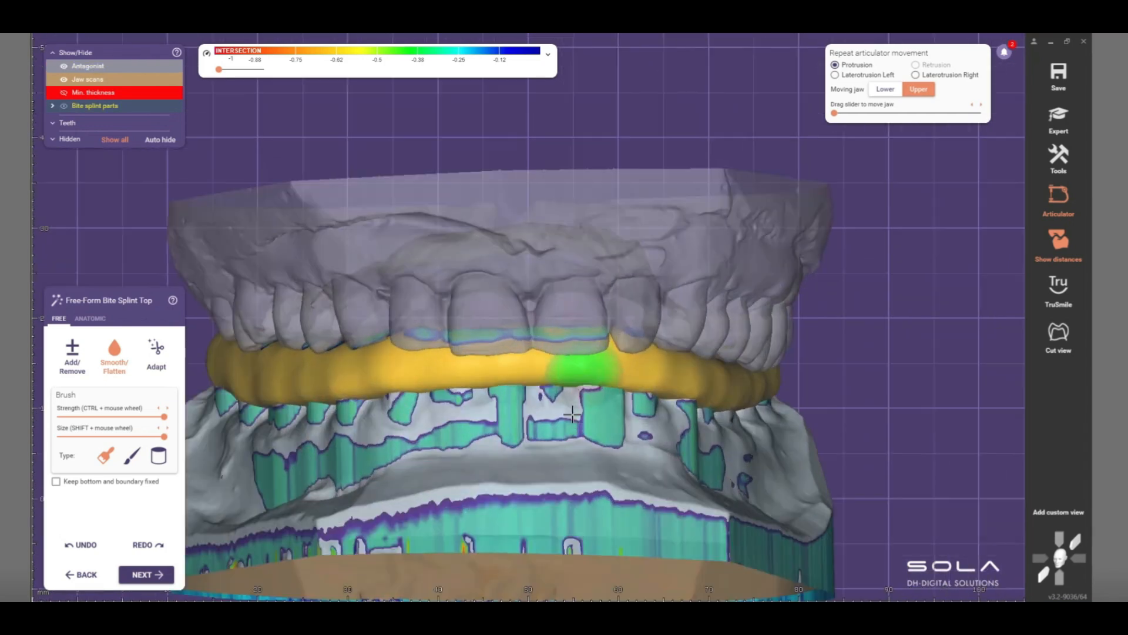
# Hide the antagonist and smooth the front-tooth contact area with the Smooth/Flatten brush at full strength and a reduced size
pyautogui.moveTo(549, 318)
pyautogui.mouseDown(button='right')
pyautogui.moveTo(529, 329)
pyautogui.moveTo(554, 319)
pyautogui.mouseUp(button='right')
pyautogui.press('a')
pyautogui.click(114, 360)
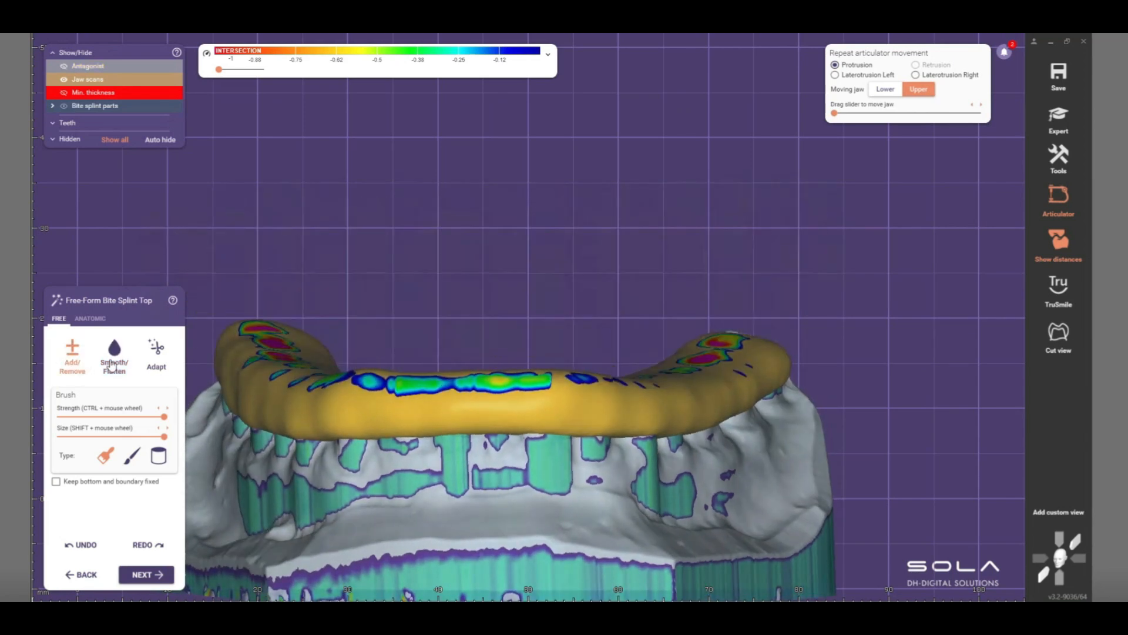
pyautogui.moveTo(536, 234); pyautogui.dragTo(545, 252, button='right')
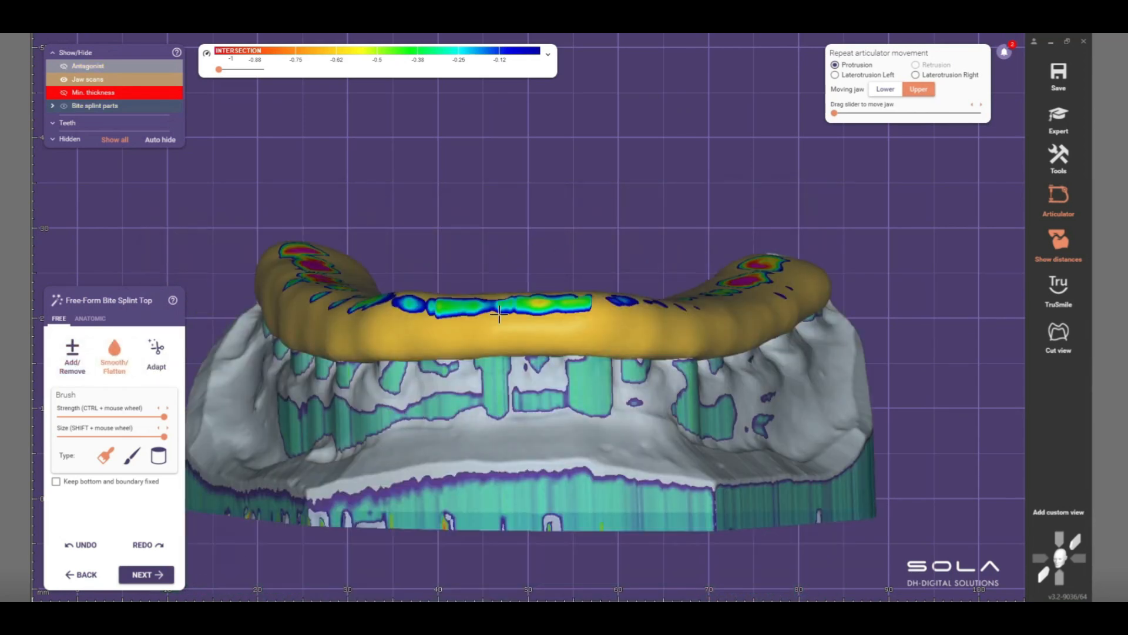
pyautogui.moveTo(499, 314); pyautogui.dragTo(479, 332, button='right')
pyautogui.scroll(3, 480, 337)
pyautogui.moveTo(429, 376); pyautogui.dragTo(406, 389, button='right')
pyautogui.keyDown('shift'); pyautogui.scroll(-3, 391, 395); pyautogui.keyUp('shift')
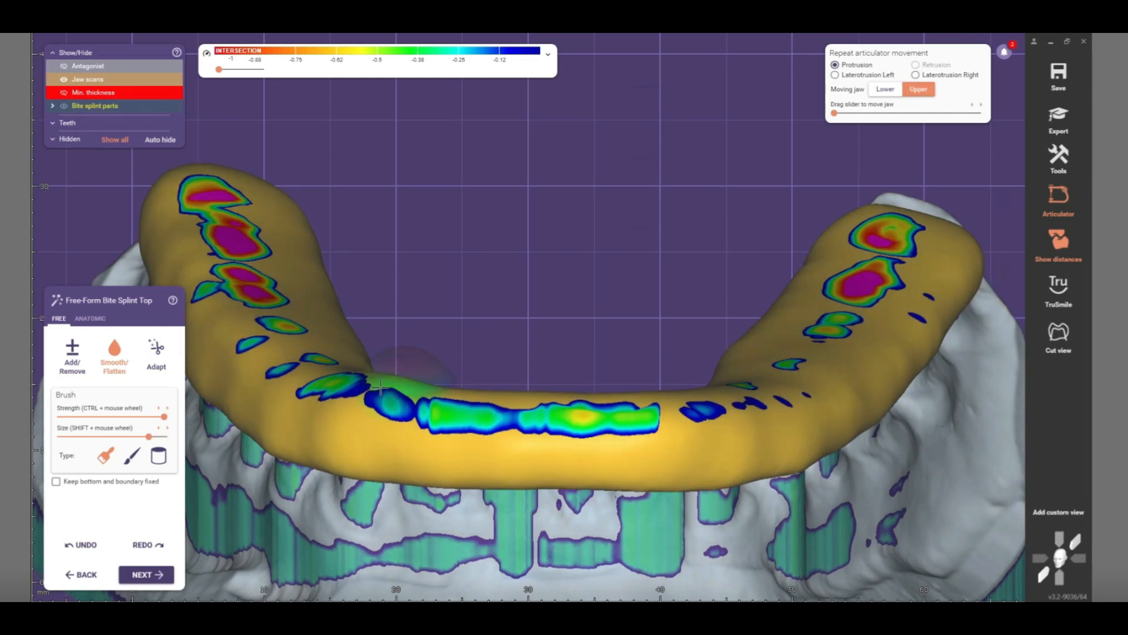
# Smooth the splint's front contact strip further with the Smooth/Flatten brush at about half strength and a smaller size
pyautogui.click(114, 438)
pyautogui.moveTo(361, 390)
pyautogui.mouseDown(button='right')
pyautogui.moveTo(466, 382)
pyautogui.moveTo(414, 399)
pyautogui.mouseUp(button='right')
pyautogui.keyDown('shift'); pyautogui.scroll(2, 410, 385); pyautogui.keyUp('shift')
pyautogui.keyDown('ctrl'); pyautogui.scroll(-4, 177, 427); pyautogui.keyUp('ctrl')
pyautogui.moveTo(383, 413); pyautogui.dragTo(378, 435, button='right')
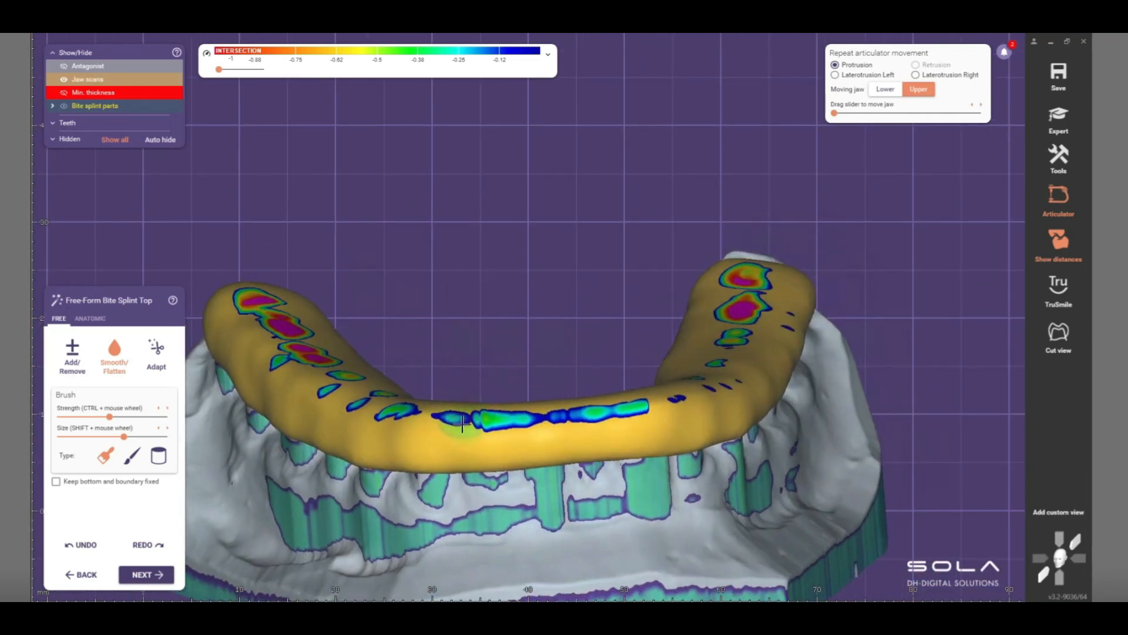
pyautogui.moveTo(462, 425); pyautogui.dragTo(428, 468, button='right')
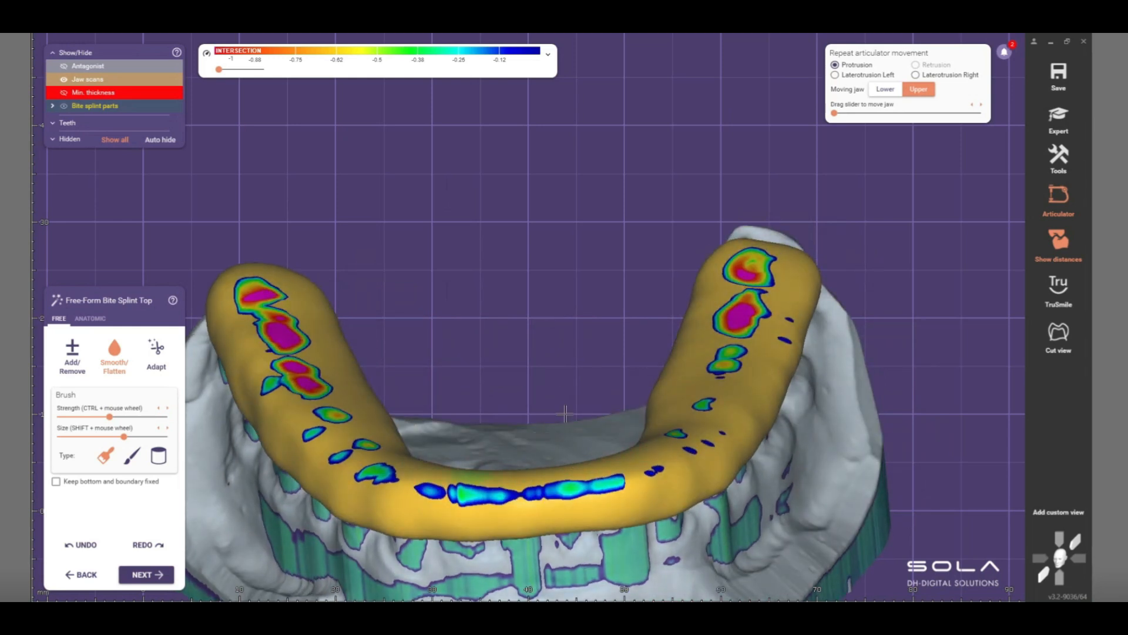
pyautogui.moveTo(567, 383); pyautogui.dragTo(513, 367, button='right')
# Reshape the inner front curve of the splint with the Add/Remove brush at about half strength and a larger size
pyautogui.press('a')
pyautogui.scroll(-3, 564, 294)
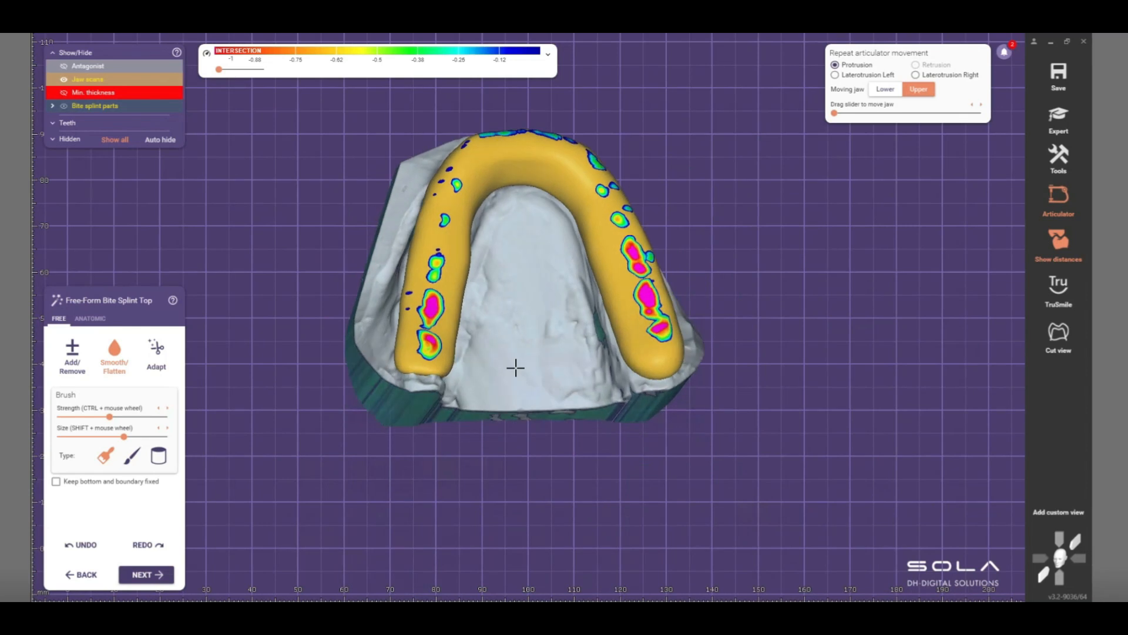
pyautogui.moveTo(494, 289); pyautogui.dragTo(492, 355, button='middle')
pyautogui.scroll(2, 483, 292)
pyautogui.scroll(3, 483, 292)
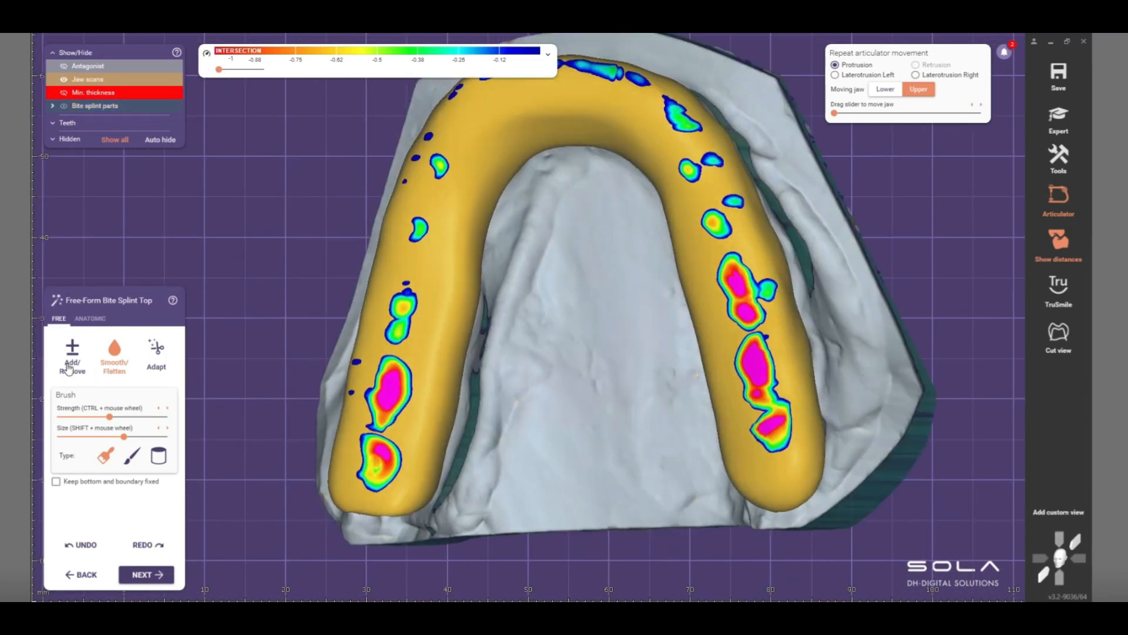
pyautogui.moveTo(495, 253); pyautogui.dragTo(479, 236, button='right')
pyautogui.keyDown('shift'); pyautogui.scroll(3, 504, 213); pyautogui.keyUp('shift')
pyautogui.moveTo(508, 186); pyautogui.dragTo(491, 224, button='right')
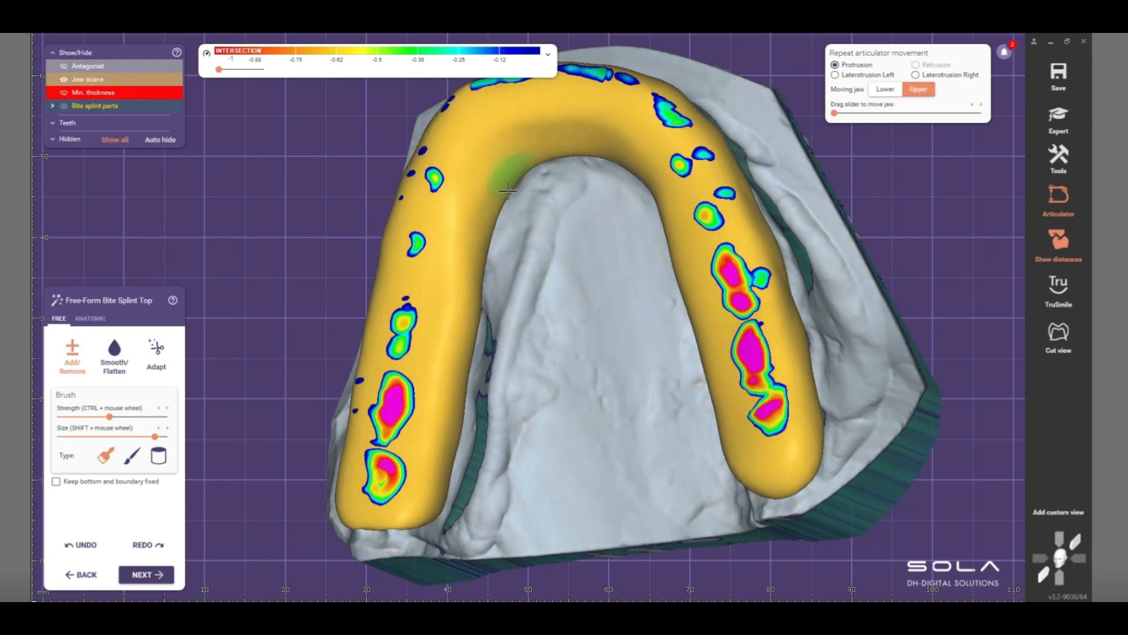
pyautogui.moveTo(551, 242)
pyautogui.mouseDown(button='right')
pyautogui.moveTo(535, 245)
pyautogui.moveTo(547, 230)
pyautogui.mouseUp(button='right')
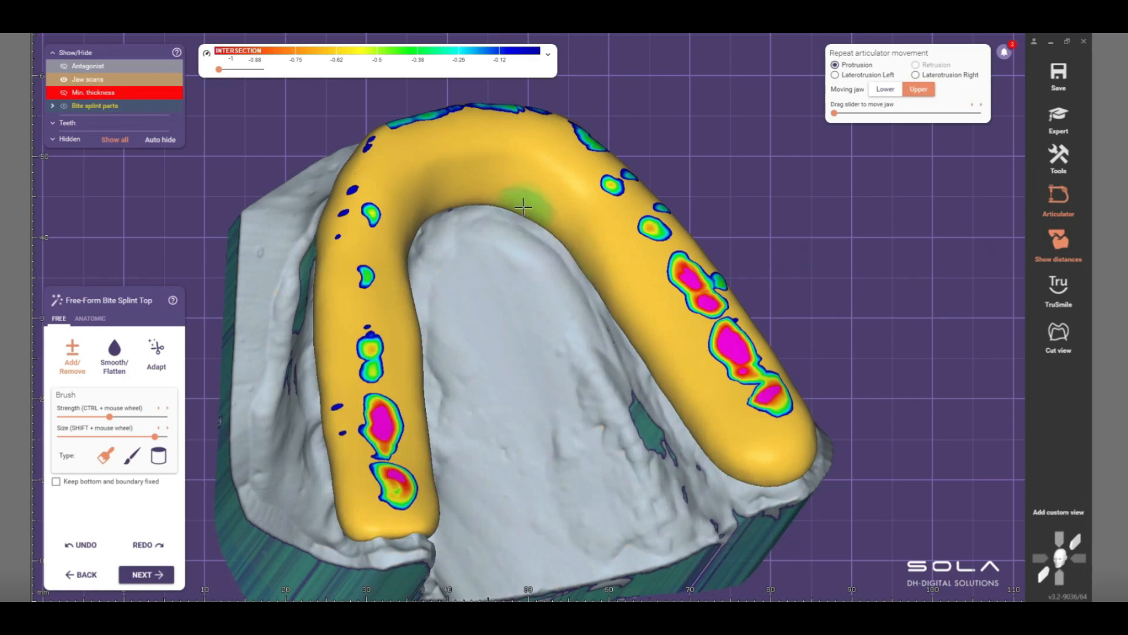
pyautogui.moveTo(592, 285); pyautogui.dragTo(478, 160, button='right')
pyautogui.scroll(-3, 514, 243)
pyautogui.moveTo(495, 234); pyautogui.dragTo(517, 284, button='right')
pyautogui.moveTo(517, 283); pyautogui.dragTo(517, 289, button='middle')
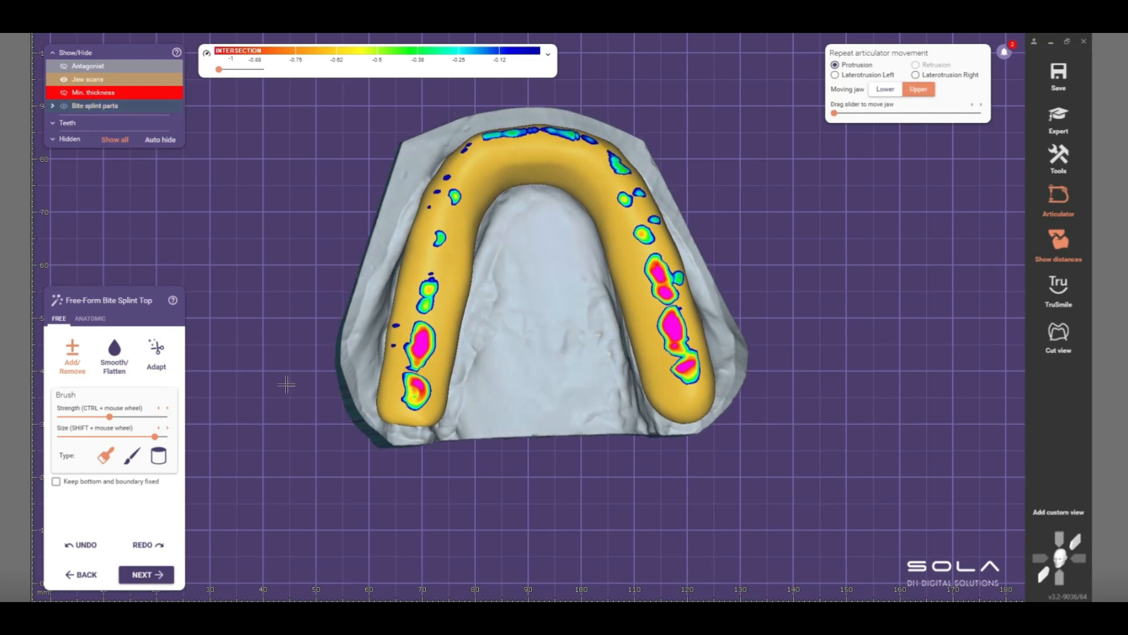
# Adapt the splint surface to the static occlusion with a distance of 0 mm
pyautogui.moveTo(284, 278); pyautogui.dragTo(353, 330, button='right')
pyautogui.moveTo(538, 317); pyautogui.dragTo(497, 376, button='middle')
pyautogui.click(158, 351)
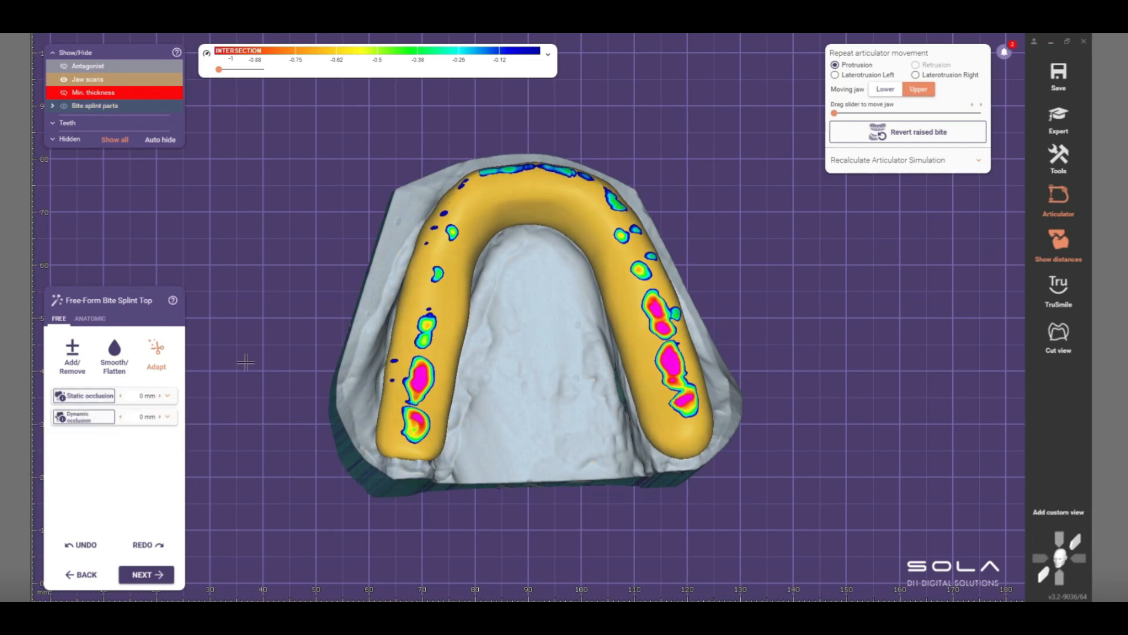
pyautogui.click(83, 396)
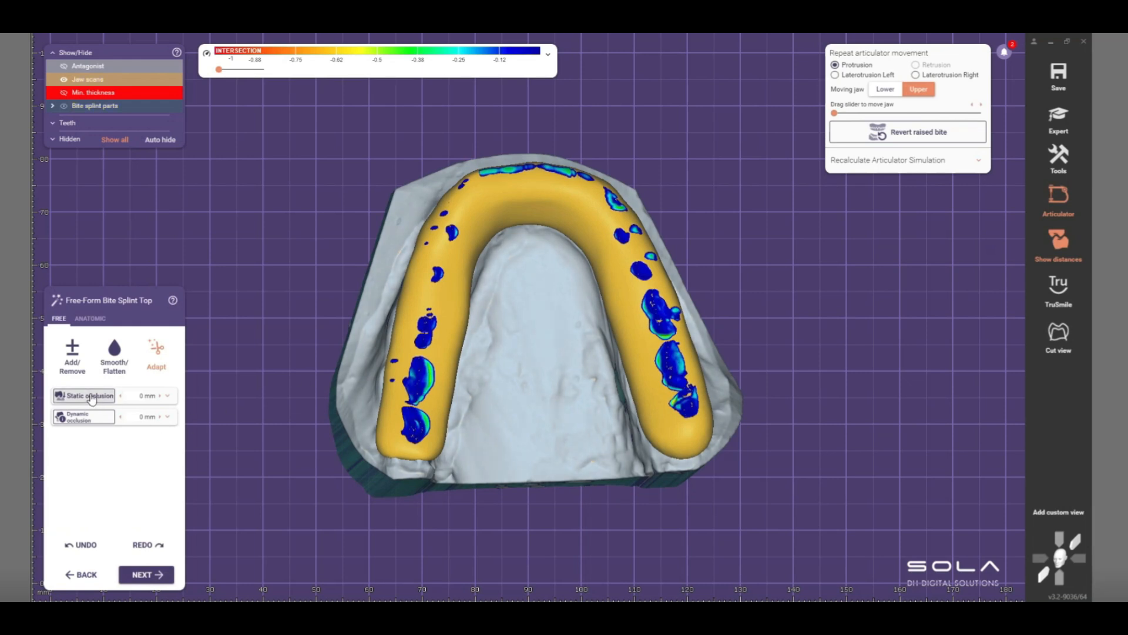
# Turn off the antagonist contact display and smooth the tooth imprints along both arms with the Smooth/Flatten brush
pyautogui.click(114, 353)
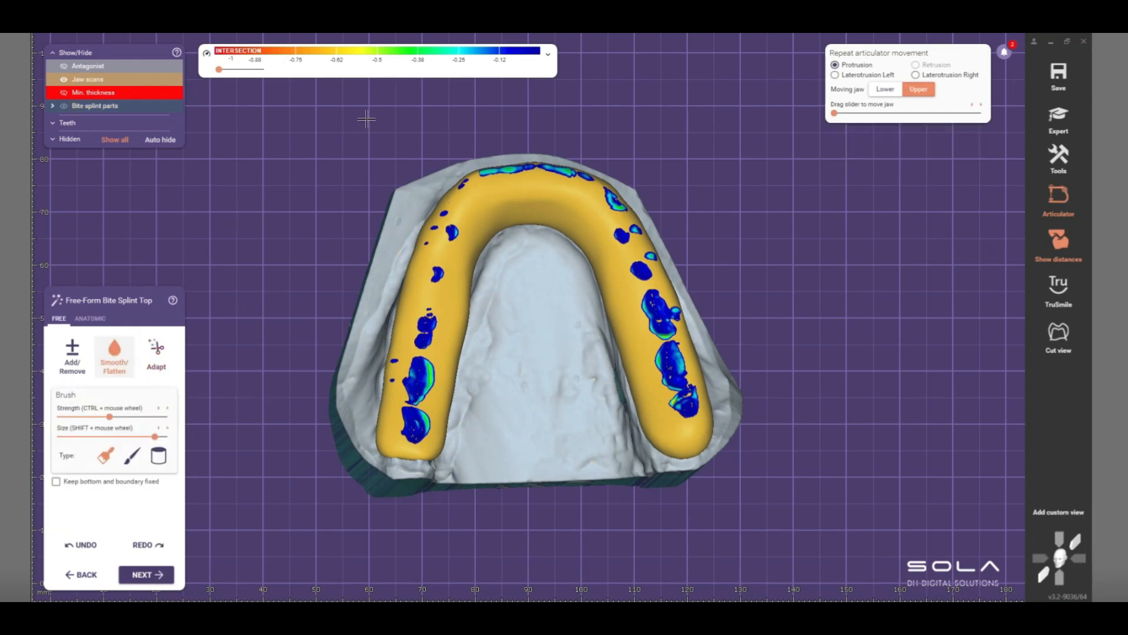
pyautogui.click(547, 56)
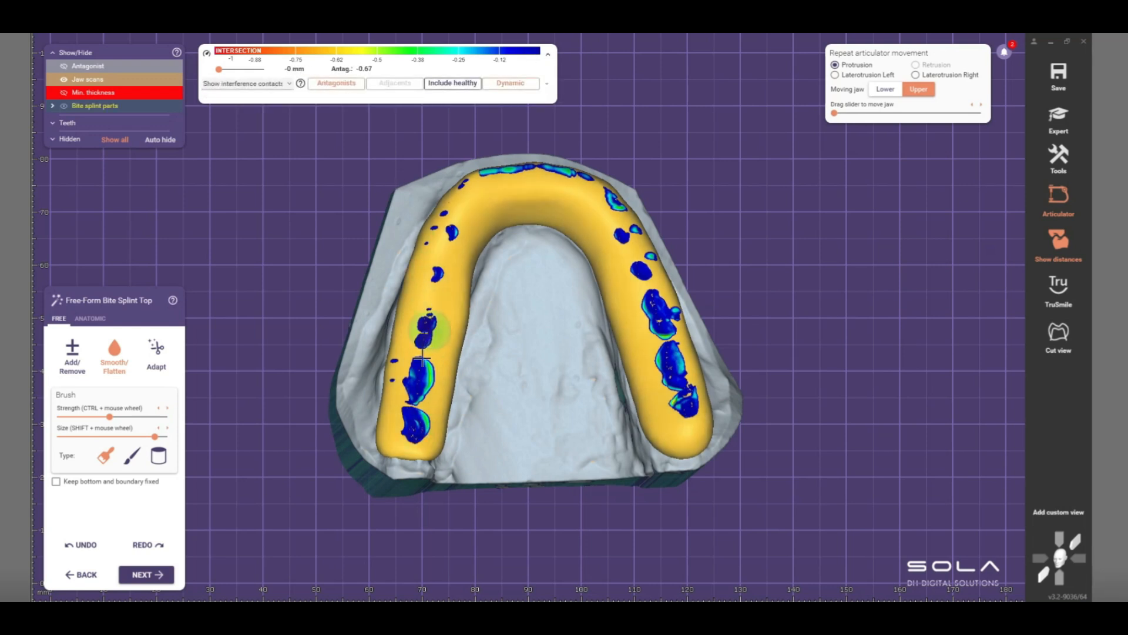
pyautogui.click(334, 85)
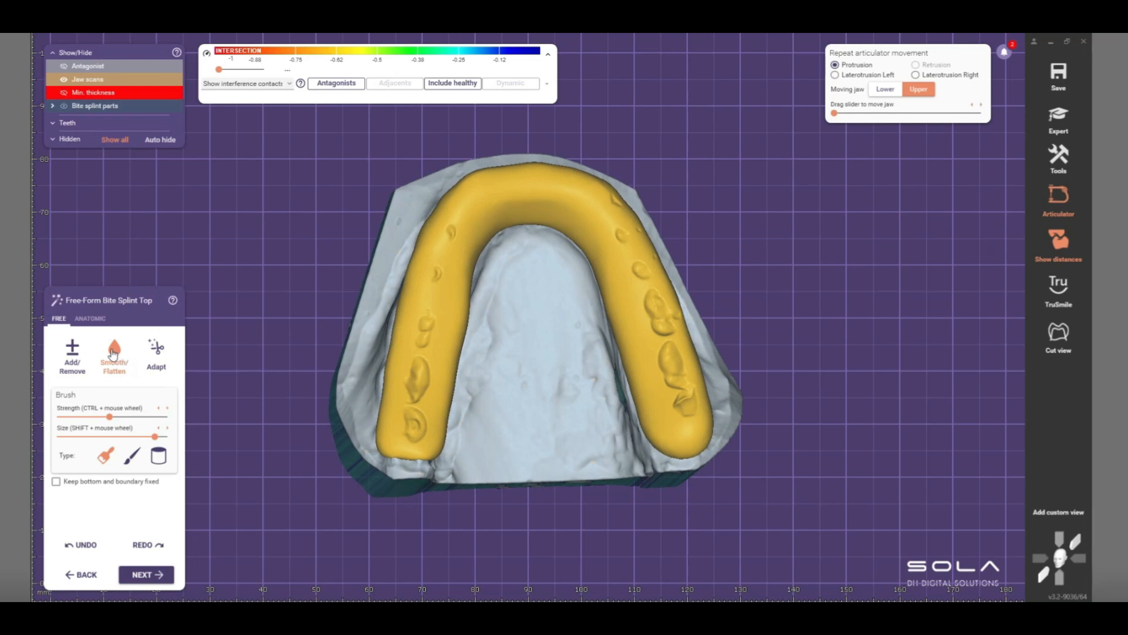
pyautogui.scroll(4, 483, 336)
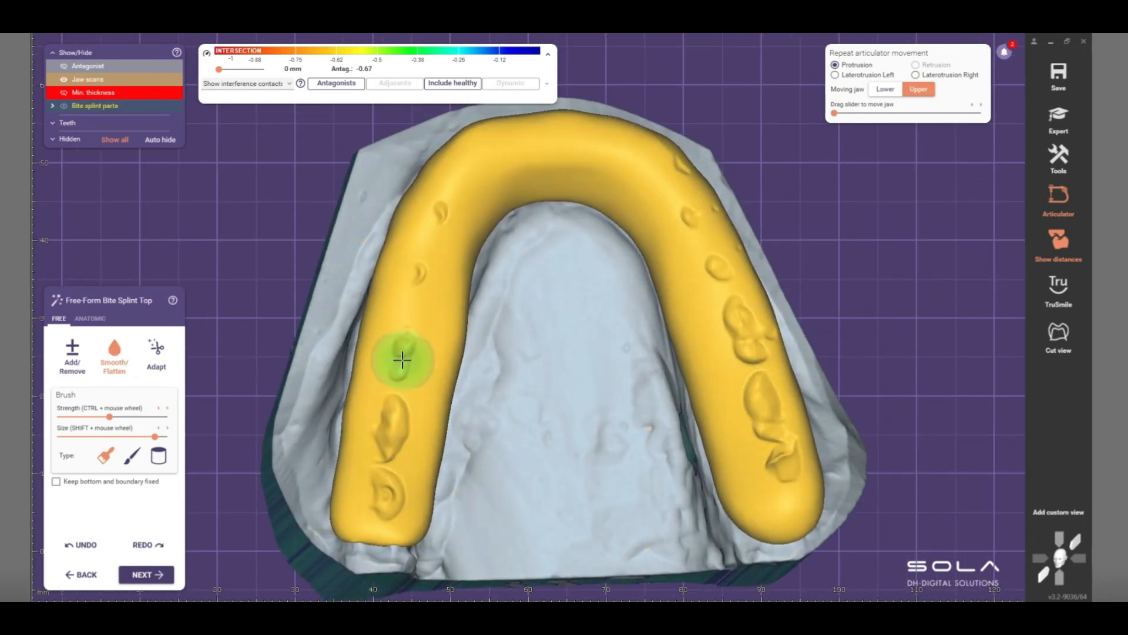
pyautogui.moveTo(405, 347)
pyautogui.mouseDown()
pyautogui.moveTo(397, 445)
pyautogui.moveTo(383, 415)
pyautogui.moveTo(383, 477)
pyautogui.moveTo(403, 511)
pyautogui.moveTo(382, 412)
pyautogui.moveTo(443, 206)
pyautogui.moveTo(418, 285)
pyautogui.moveTo(509, 144)
pyautogui.moveTo(680, 167)
pyautogui.moveTo(700, 212)
pyautogui.moveTo(682, 210)
pyautogui.moveTo(744, 330)
pyautogui.moveTo(729, 312)
pyautogui.moveTo(767, 313)
pyautogui.mouseUp()
pyautogui.moveTo(722, 289); pyautogui.dragTo(666, 245, button='middle')
pyautogui.moveTo(688, 288)
pyautogui.mouseDown()
pyautogui.moveTo(697, 363)
pyautogui.moveTo(682, 339)
pyautogui.moveTo(736, 410)
pyautogui.moveTo(718, 397)
pyautogui.moveTo(738, 449)
pyautogui.moveTo(712, 347)
pyautogui.moveTo(718, 411)
pyautogui.moveTo(683, 298)
pyautogui.moveTo(715, 330)
pyautogui.moveTo(675, 270)
pyautogui.moveTo(730, 407)
pyautogui.moveTo(644, 167)
pyautogui.moveTo(617, 139)
pyautogui.moveTo(670, 235)
pyautogui.mouseUp()
pyautogui.moveTo(762, 281); pyautogui.dragTo(777, 318, button='middle')
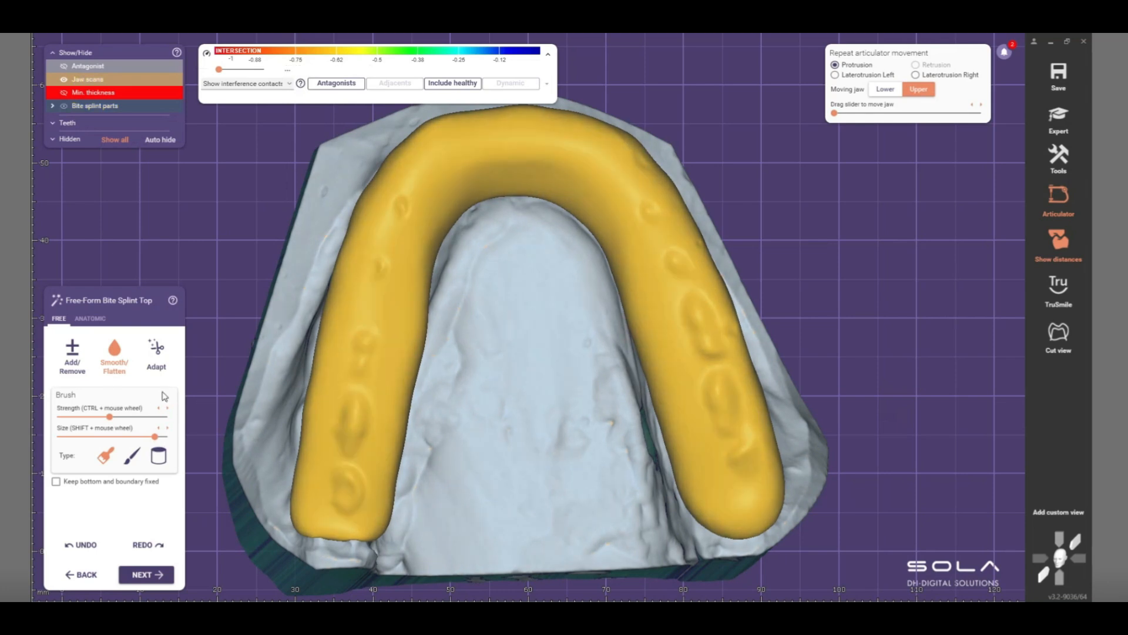
# Check the smoothed imprints from several angles and turn the antagonist contact display back on
pyautogui.moveTo(498, 331)
pyautogui.mouseDown(button='right')
pyautogui.moveTo(413, 307)
pyautogui.moveTo(403, 398)
pyautogui.moveTo(403, 341)
pyautogui.mouseUp(button='right')
pyautogui.moveTo(395, 398)
pyautogui.mouseDown(button='right')
pyautogui.moveTo(511, 330)
pyautogui.moveTo(479, 319)
pyautogui.moveTo(418, 267)
pyautogui.mouseUp(button='right')
pyautogui.moveTo(529, 286); pyautogui.dragTo(453, 182, button='right')
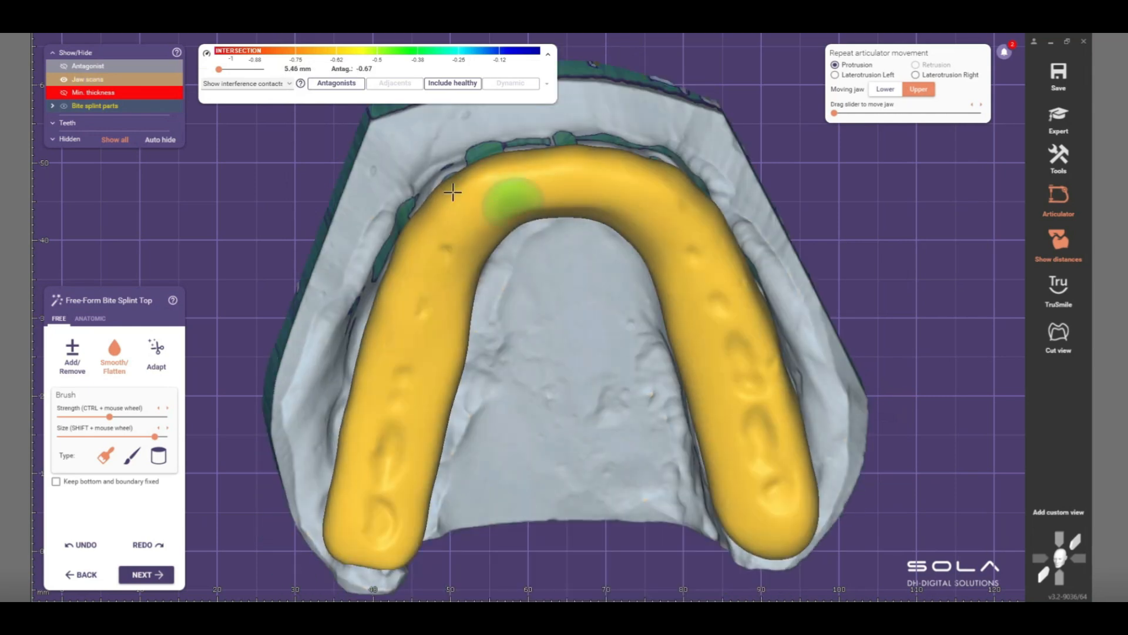
pyautogui.moveTo(705, 309)
pyautogui.mouseDown(button='right')
pyautogui.moveTo(617, 371)
pyautogui.moveTo(597, 355)
pyautogui.moveTo(534, 365)
pyautogui.moveTo(538, 332)
pyautogui.mouseUp(button='right')
pyautogui.click(329, 85)
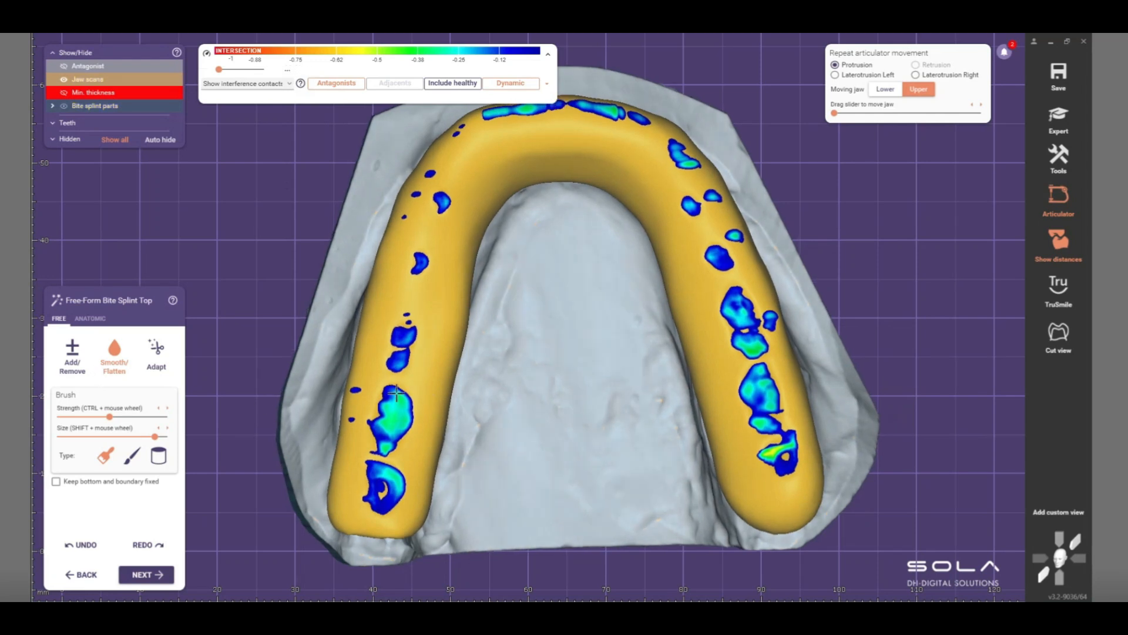
# Add material at the canine area beside the front curve with the Add/Remove brush at full size and half strength
pyautogui.click(72, 352)
pyautogui.scroll(1, 382, 466)
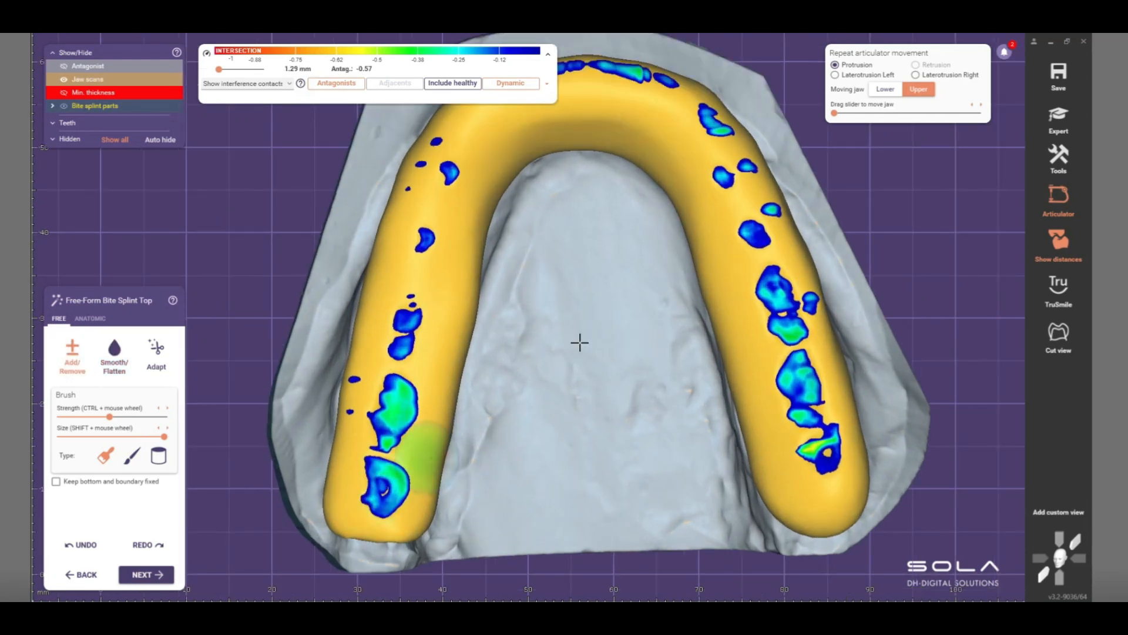
pyautogui.moveTo(466, 235); pyautogui.dragTo(469, 339, button='middle')
pyautogui.moveTo(434, 301)
pyautogui.mouseDown()
pyautogui.moveTo(549, 191)
pyautogui.moveTo(489, 194)
pyautogui.mouseUp()
pyautogui.moveTo(478, 197); pyautogui.dragTo(479, 224, button='right')
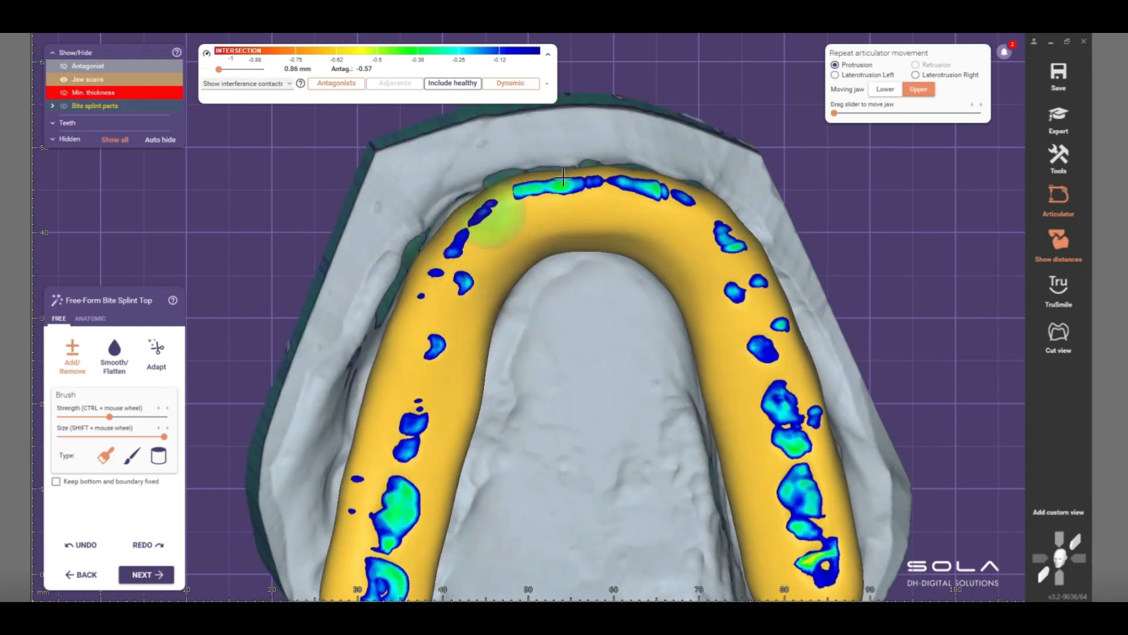
pyautogui.moveTo(470, 239); pyautogui.dragTo(279, 114, button='middle')
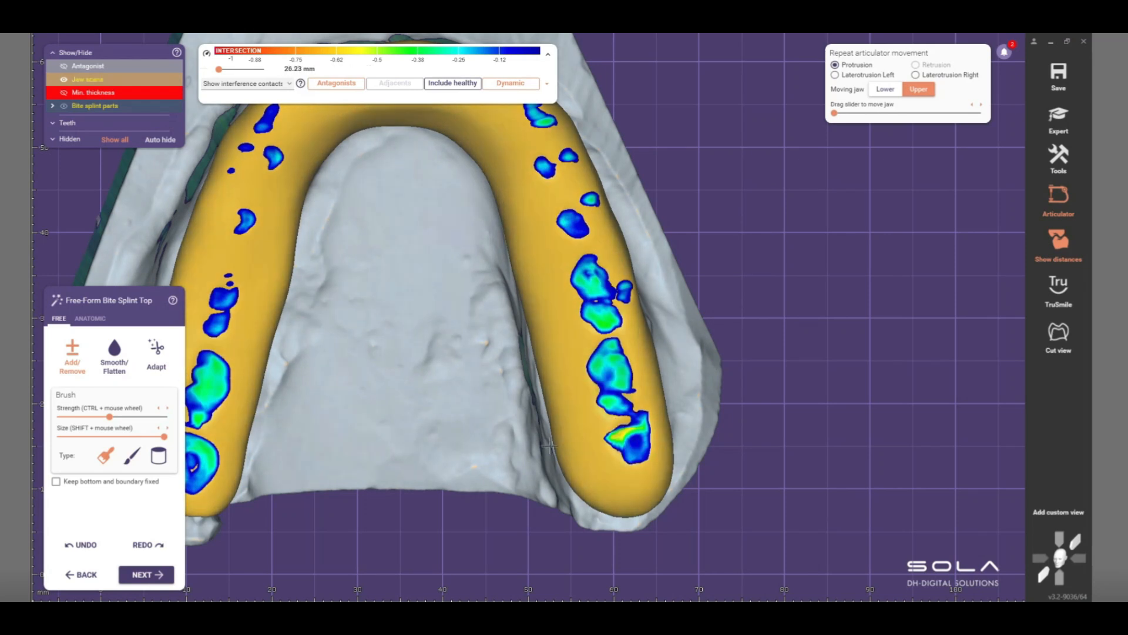
pyautogui.moveTo(376, 250); pyautogui.dragTo(381, 264, button='right')
pyautogui.moveTo(381, 265); pyautogui.dragTo(491, 385, button='middle')
# Show the antagonist, examine the side-tooth contacts along one splint arm, and hide the antagonist again
pyautogui.scroll(-1, 485, 387)
pyautogui.moveTo(485, 387); pyautogui.dragTo(532, 361, button='right')
pyautogui.scroll(-3, 479, 390)
pyautogui.press('a')
pyautogui.scroll(2, 523, 395)
pyautogui.moveTo(521, 400)
pyautogui.mouseDown(button='right')
pyautogui.moveTo(507, 432)
pyautogui.moveTo(549, 446)
pyautogui.mouseUp(button='right')
pyautogui.scroll(4, 509, 432)
pyautogui.scroll(3, 548, 447)
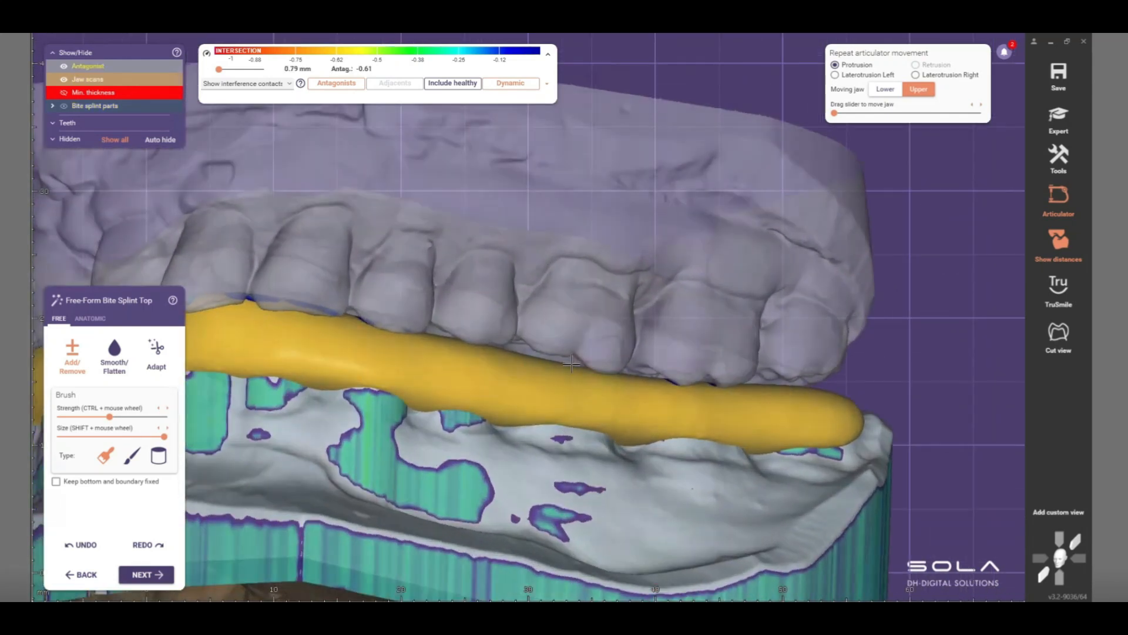
pyautogui.click(87, 371)
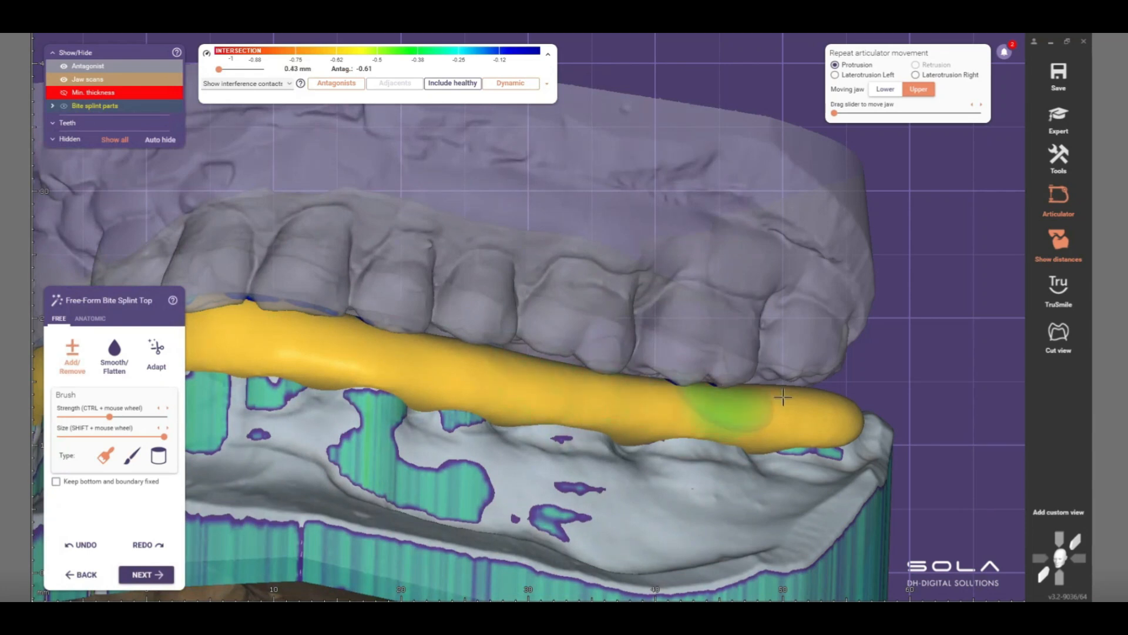
pyautogui.moveTo(586, 402); pyautogui.dragTo(562, 367, button='right')
pyautogui.scroll(-5, 594, 453)
pyautogui.press('a')
pyautogui.scroll(-4, 566, 373)
pyautogui.moveTo(481, 330); pyautogui.dragTo(480, 332, button='right')
pyautogui.scroll(8, 481, 332)
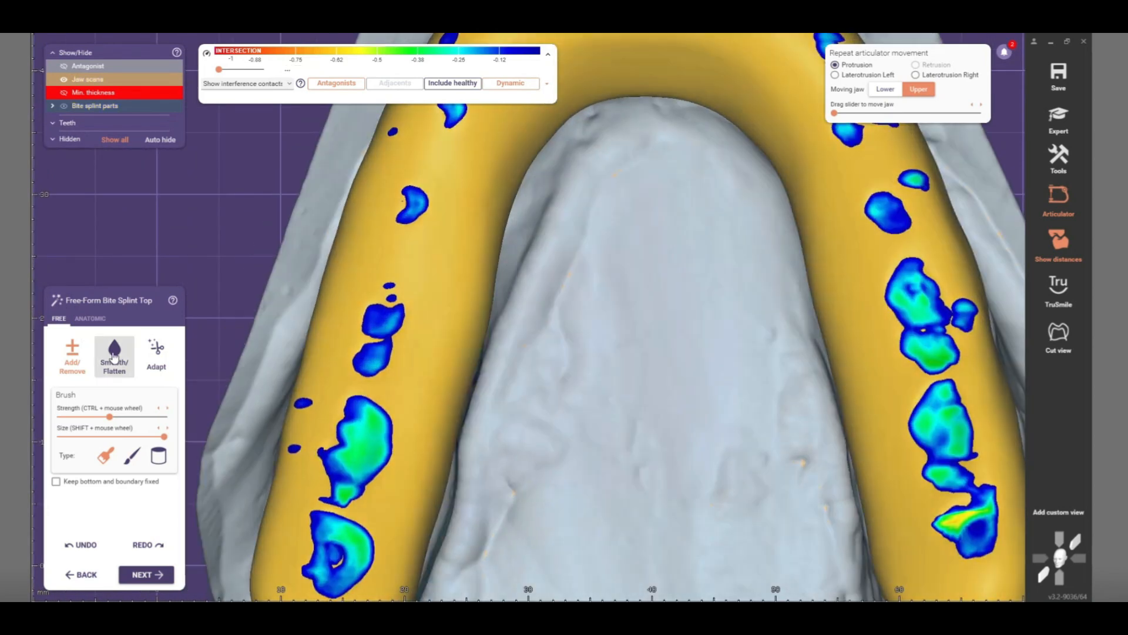
# Smooth the tongue-side flanks of both arms with the Smooth/Flatten brush at full size and half strength
pyautogui.click(115, 356)
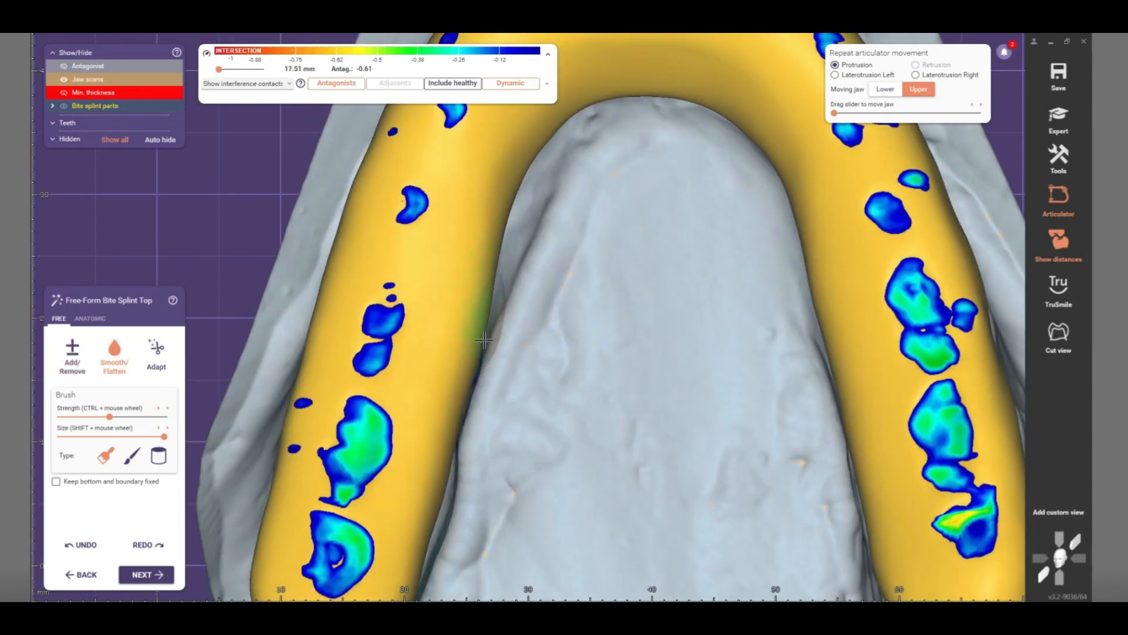
pyautogui.moveTo(793, 271); pyautogui.dragTo(783, 306, button='right')
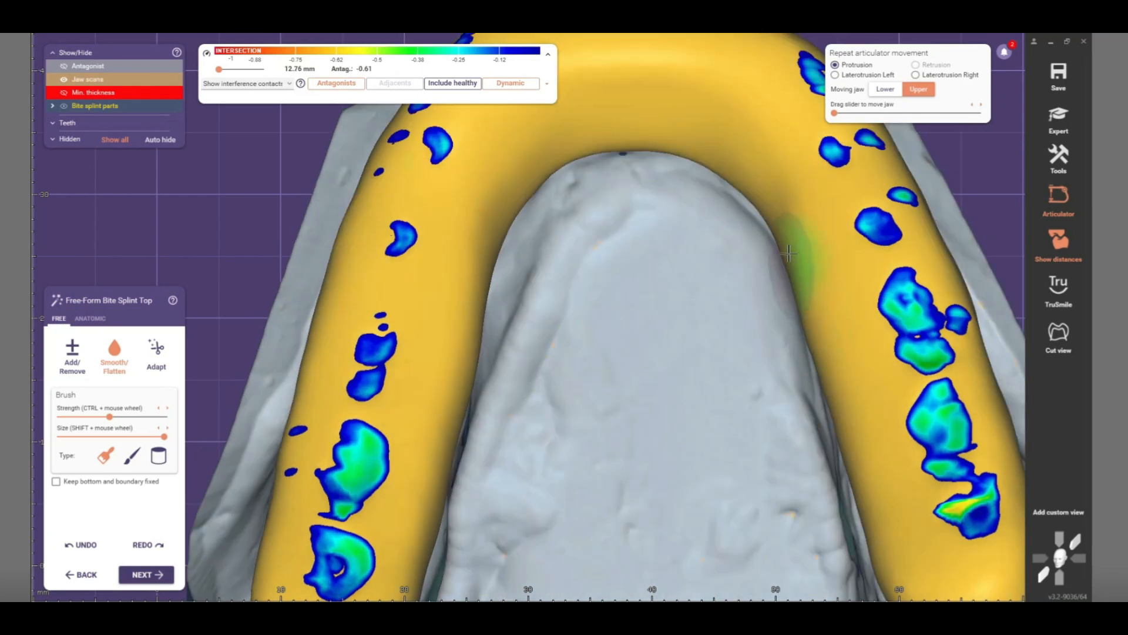
pyautogui.moveTo(768, 355); pyautogui.dragTo(741, 365, button='right')
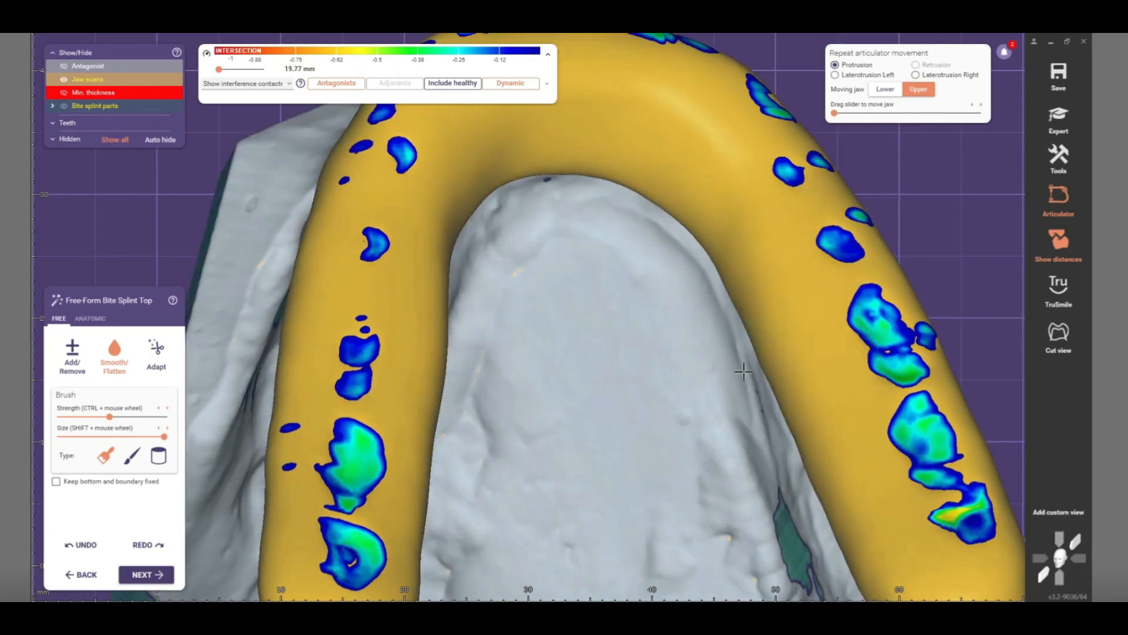
pyautogui.scroll(-4, 586, 392)
pyautogui.moveTo(584, 394); pyautogui.dragTo(559, 371, button='right')
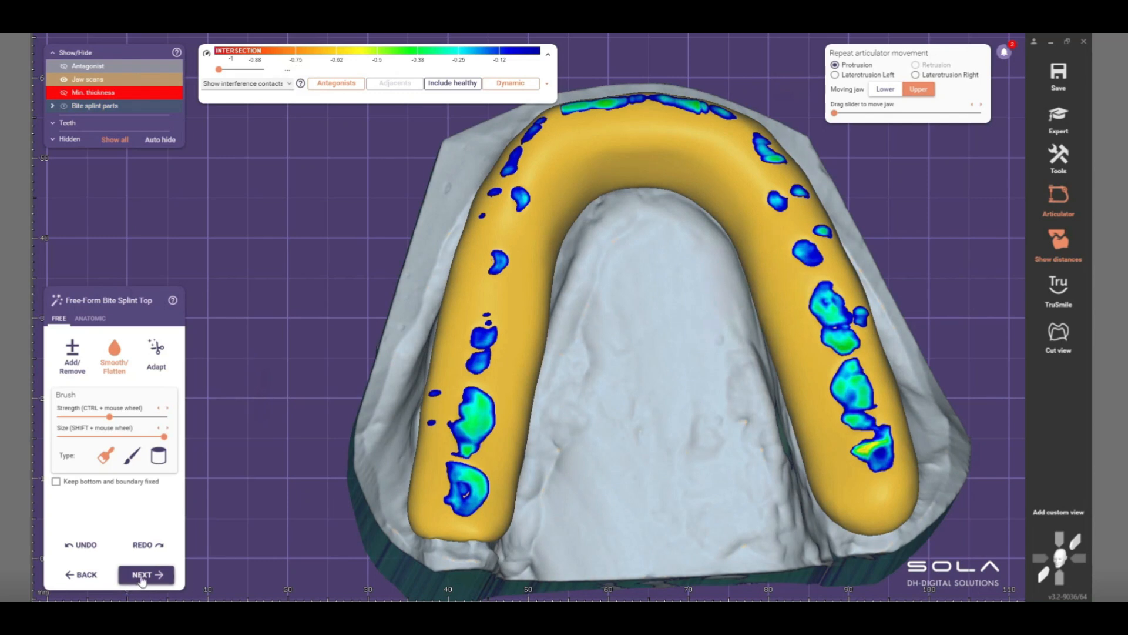
# Finish free-forming the splint top, merge and save the restoration, and inspect the merged splint from the front
pyautogui.click(159, 566)
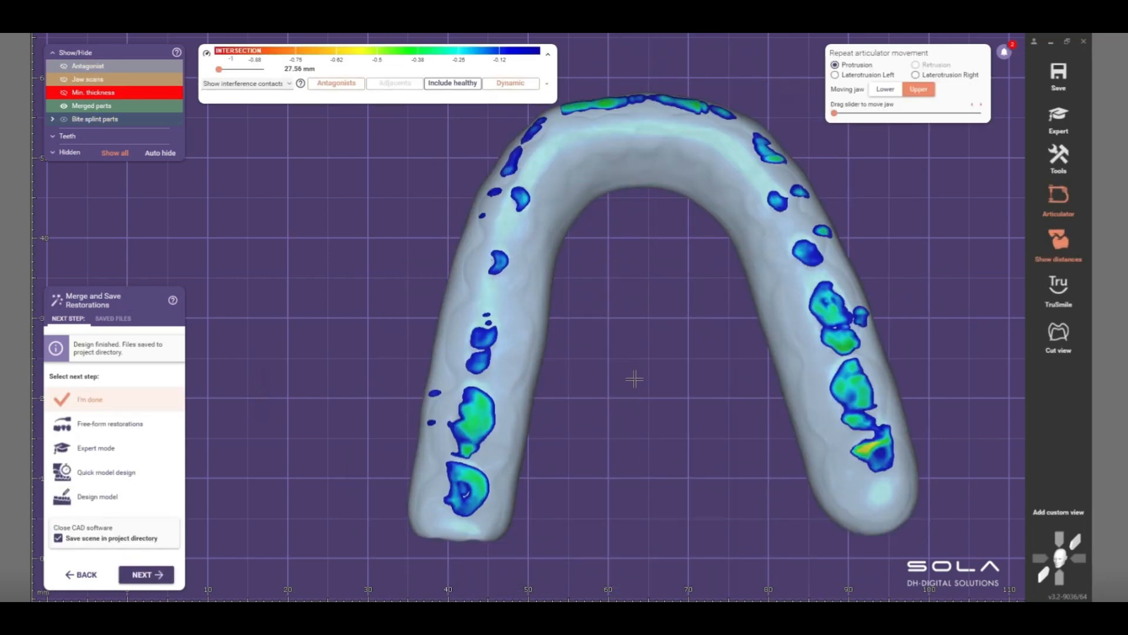
pyautogui.moveTo(634, 379); pyautogui.dragTo(455, 327, button='right')
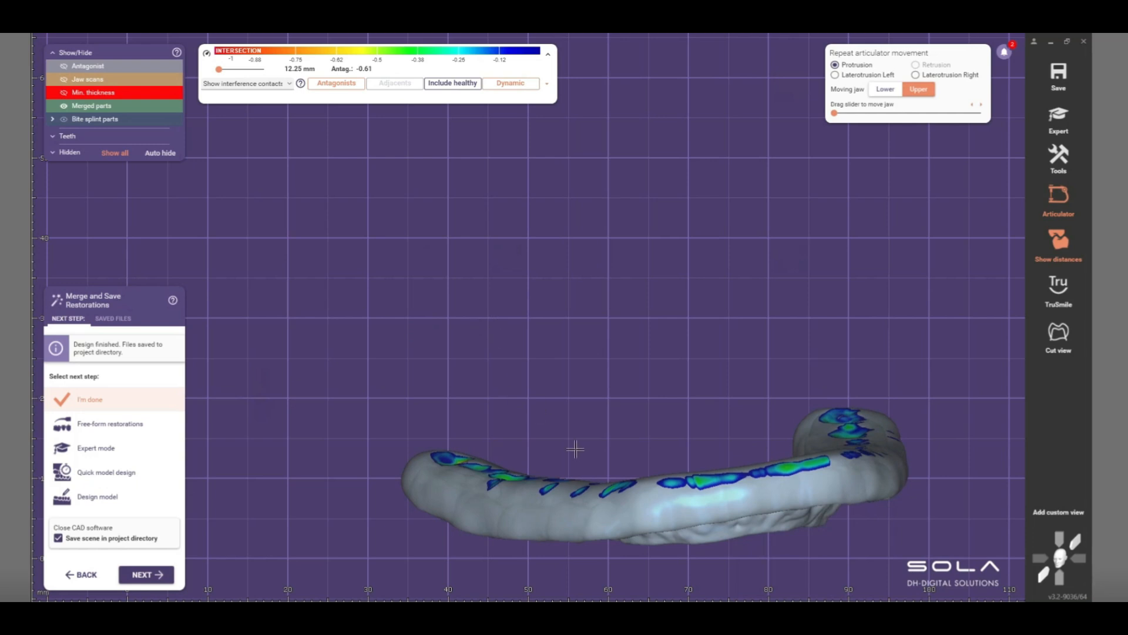
pyautogui.moveTo(594, 412); pyautogui.dragTo(654, 424, button='right')
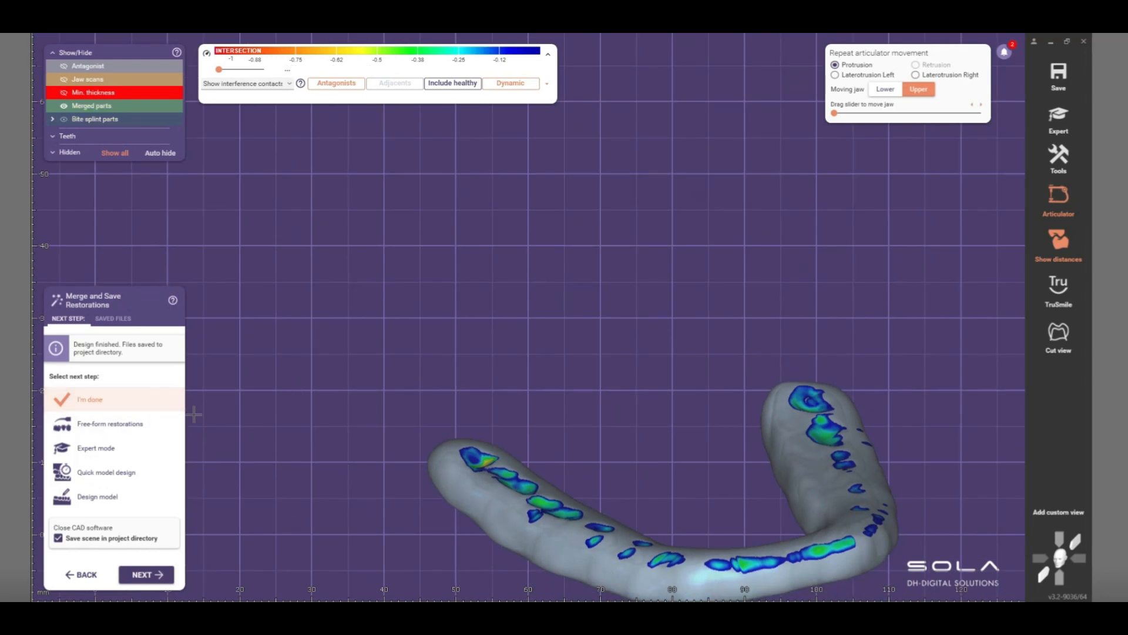
# Continue with free-forming the merged restoration and view the splint from behind with the antagonist hidden
pyautogui.click(100, 433)
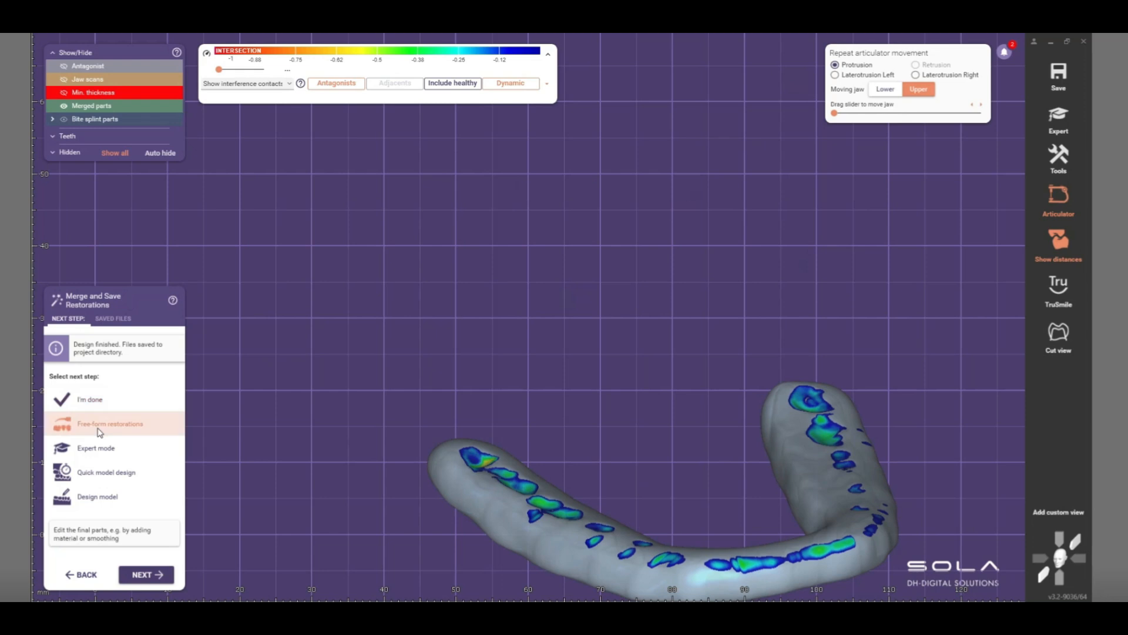
pyautogui.click(140, 574)
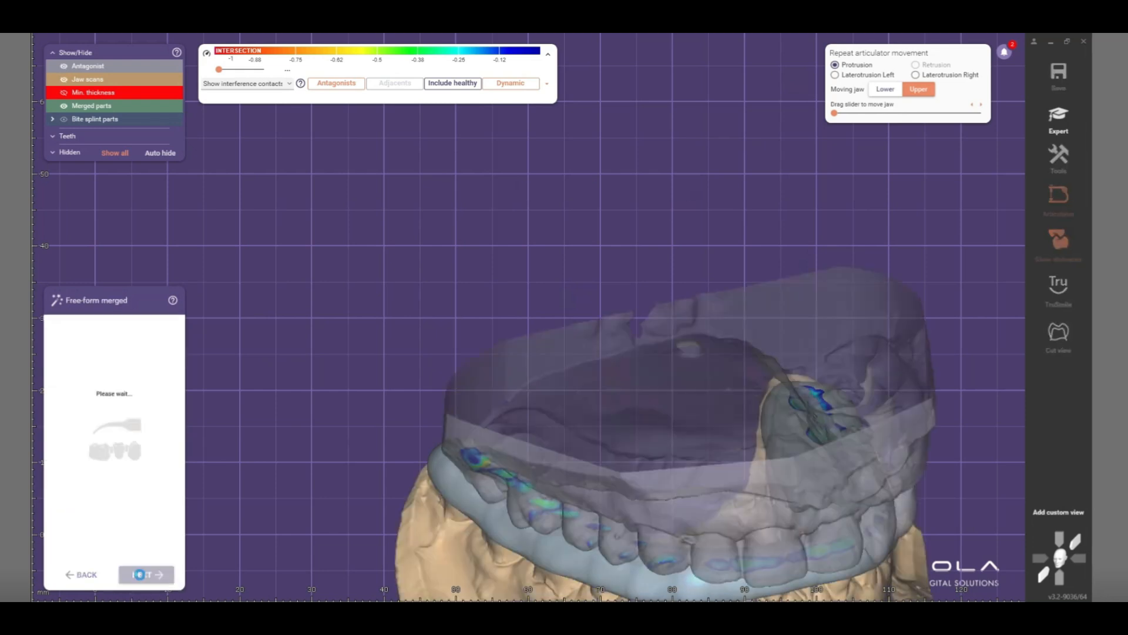
pyautogui.moveTo(469, 310); pyautogui.dragTo(292, 352, button='right')
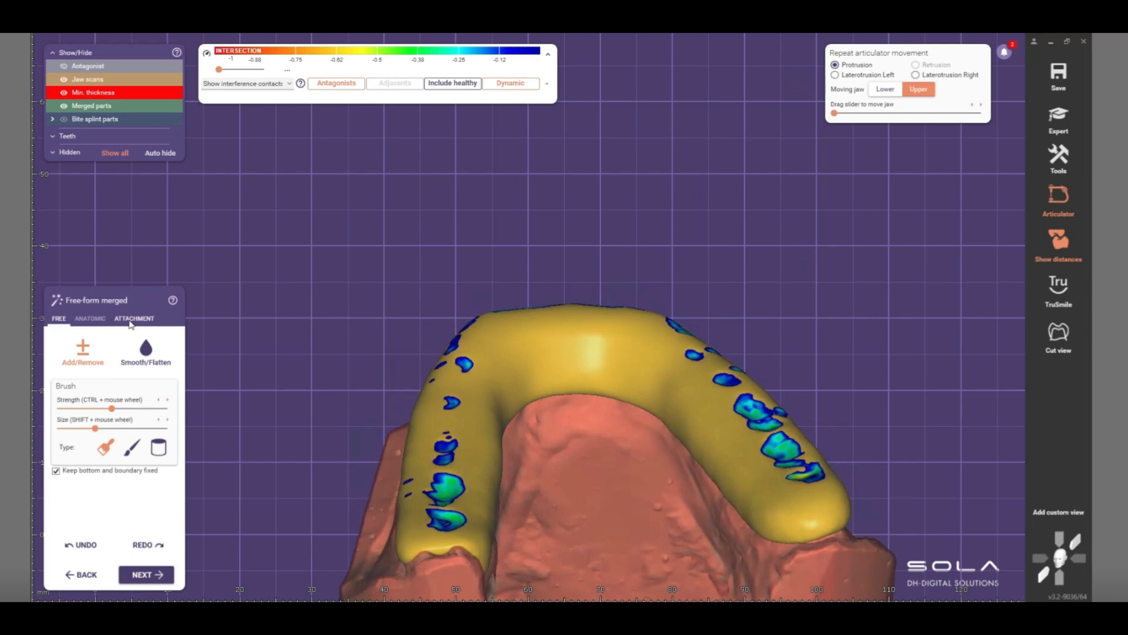
# Start a text attachment on the merged splint by choosing the Text type from the attachment library
pyautogui.click(130, 322)
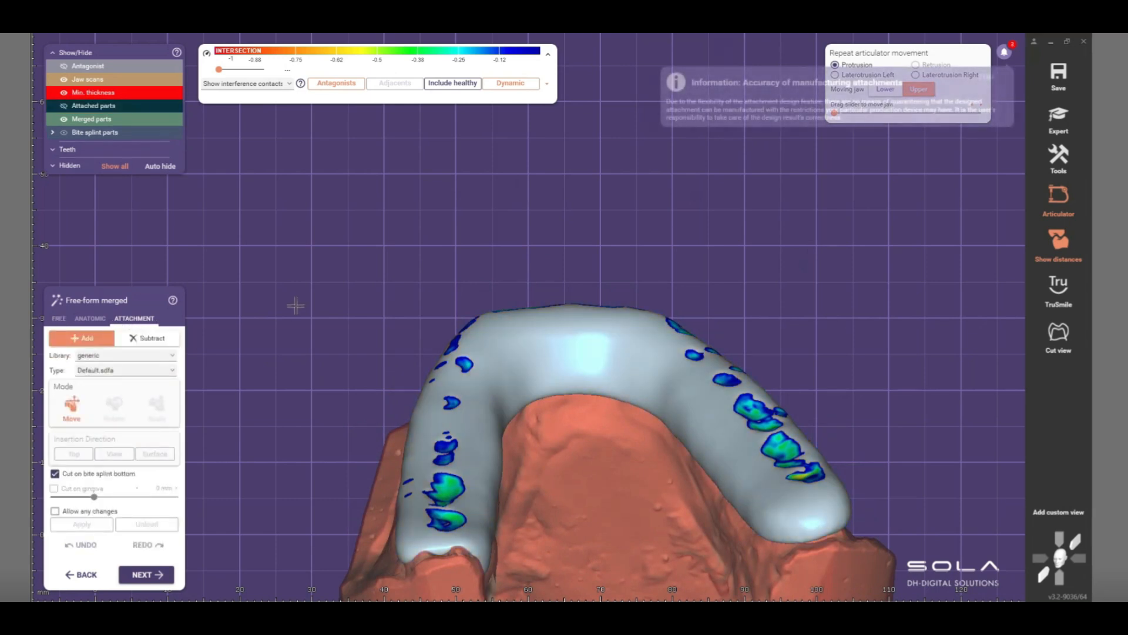
pyautogui.click(119, 357)
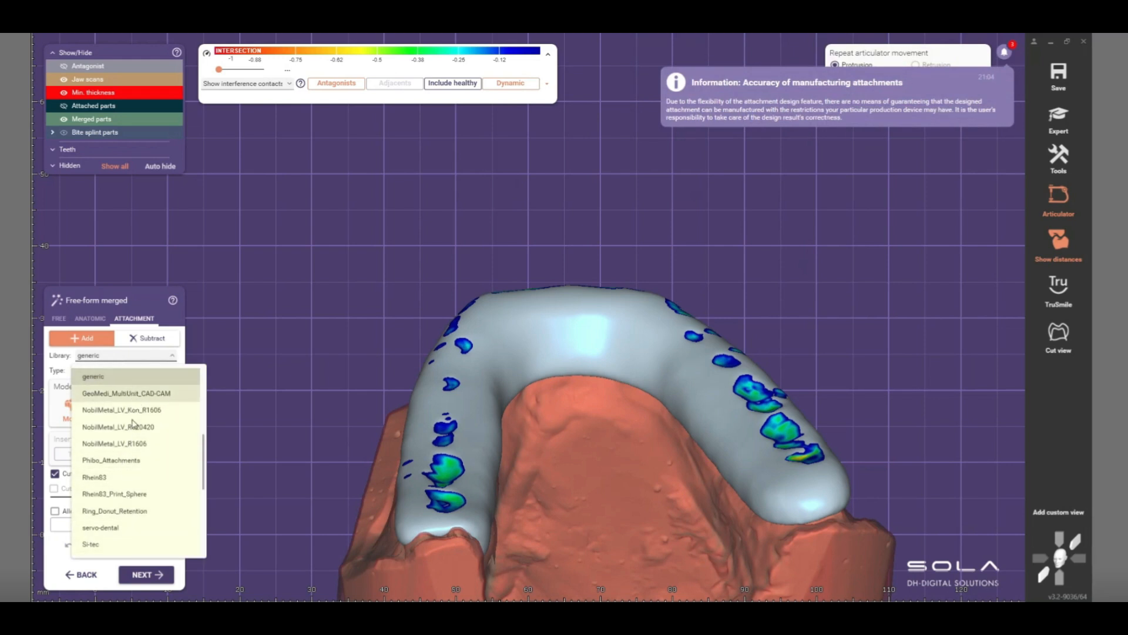
pyautogui.scroll(-5, 134, 426)
pyautogui.scroll(-2, 133, 435)
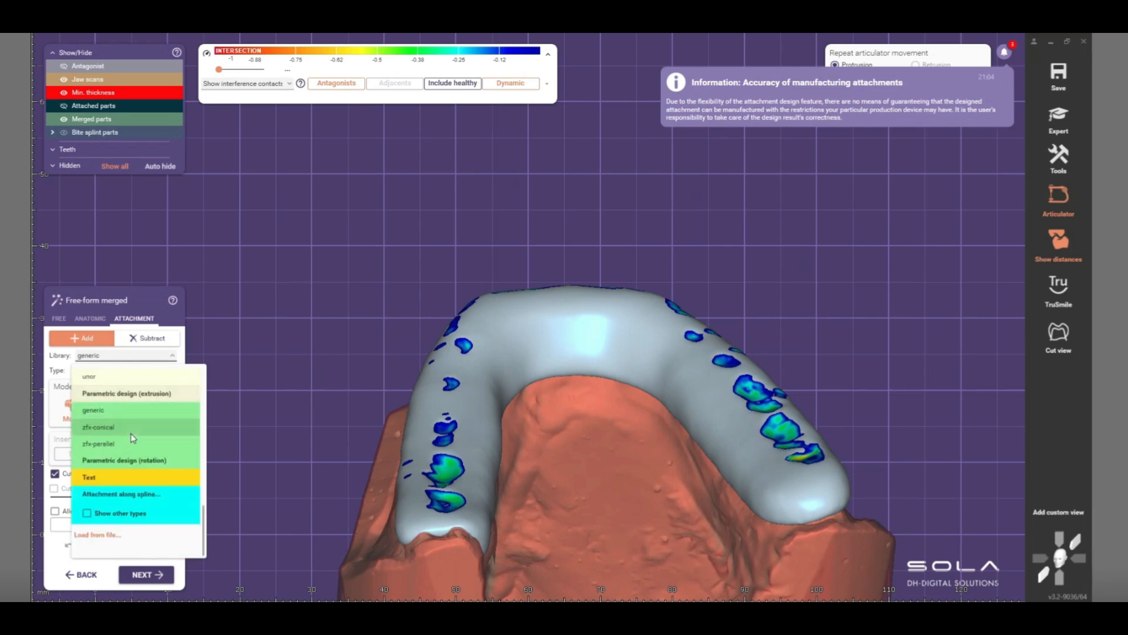
pyautogui.click(92, 480)
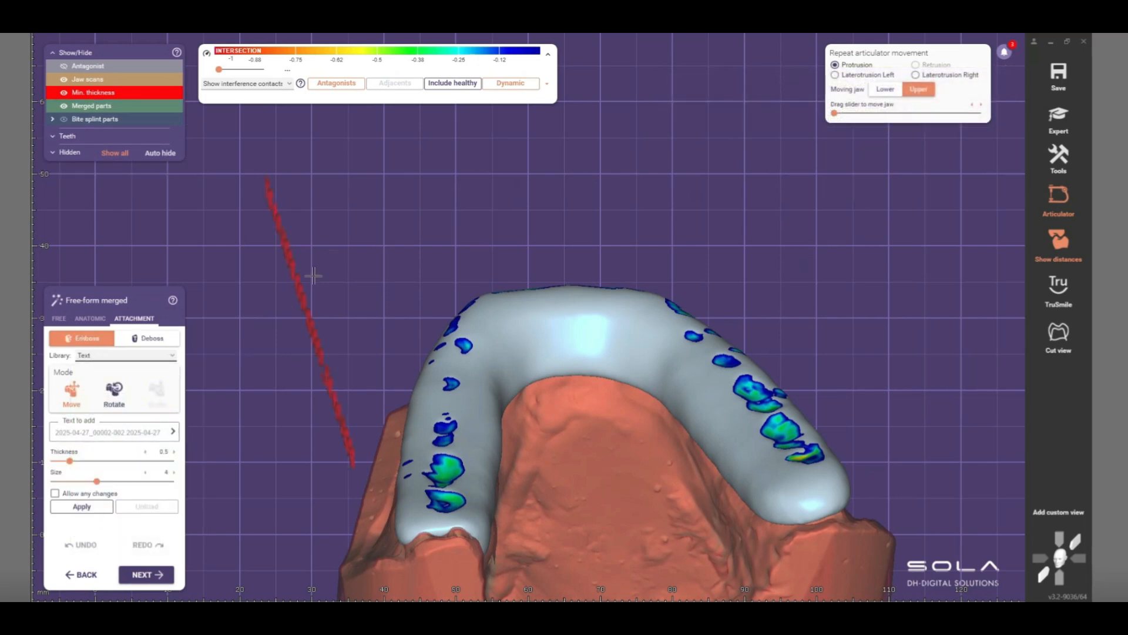
pyautogui.click(436, 405)
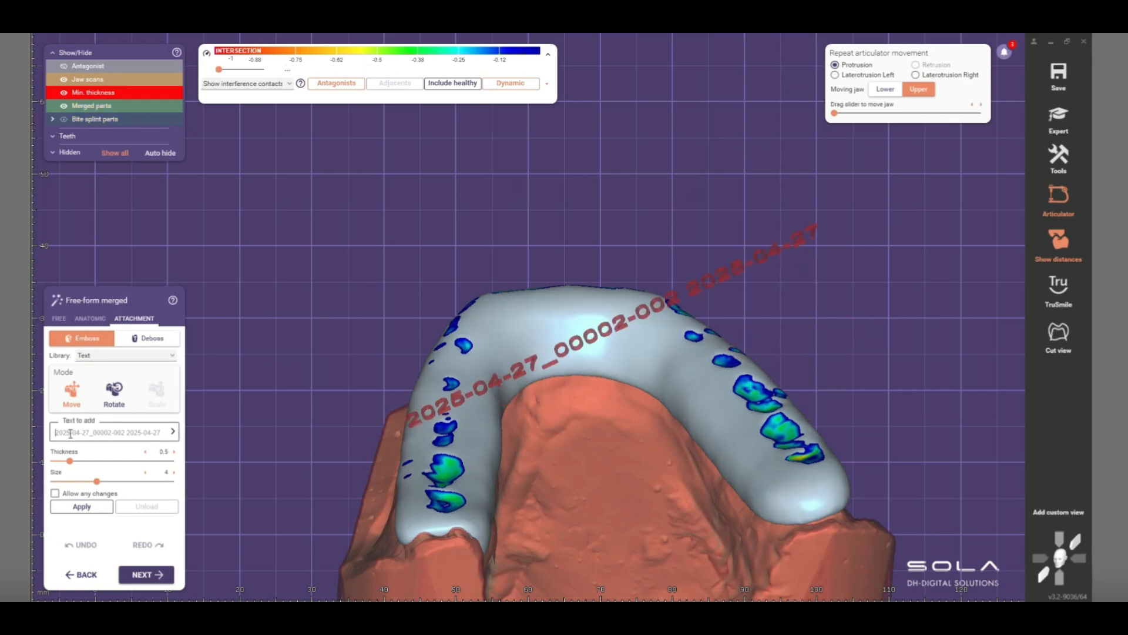
# Replace the default attachment text with "Test"
pyautogui.tripleClick(71, 433)
pyautogui.write('YYC')
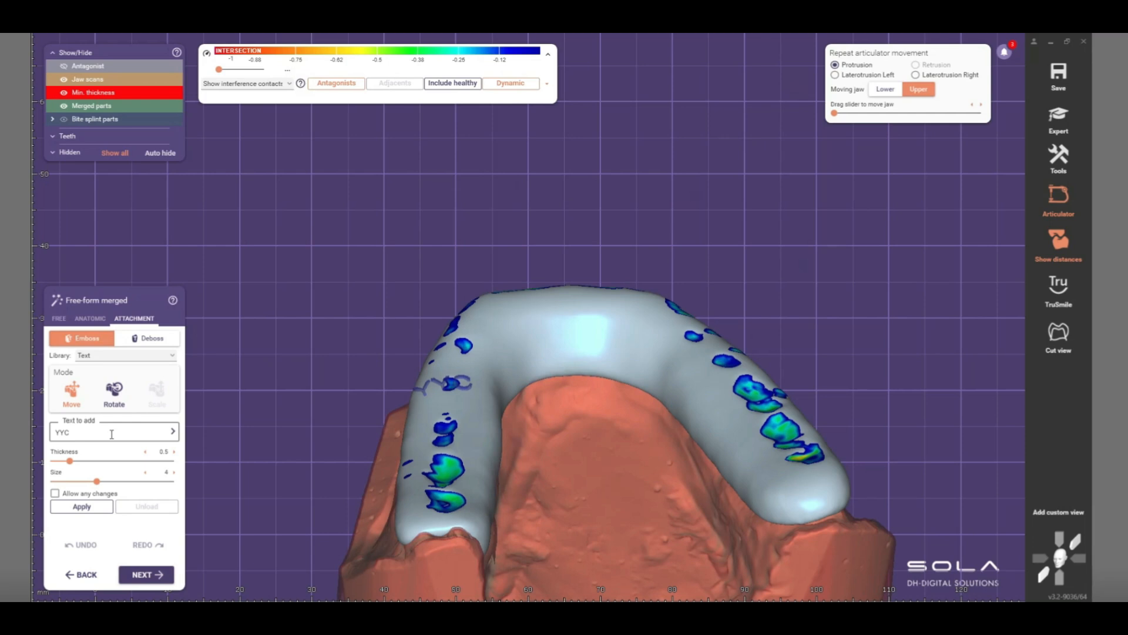
pyautogui.press('BackSpace')
pyautogui.press('BackSpace')
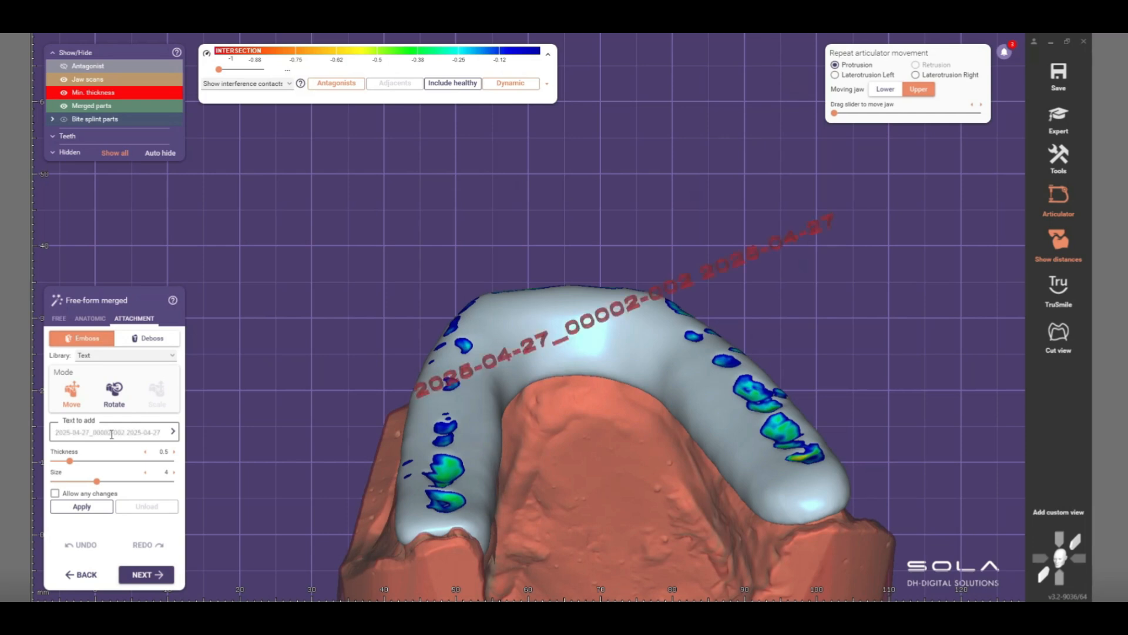
pyautogui.write('Test')
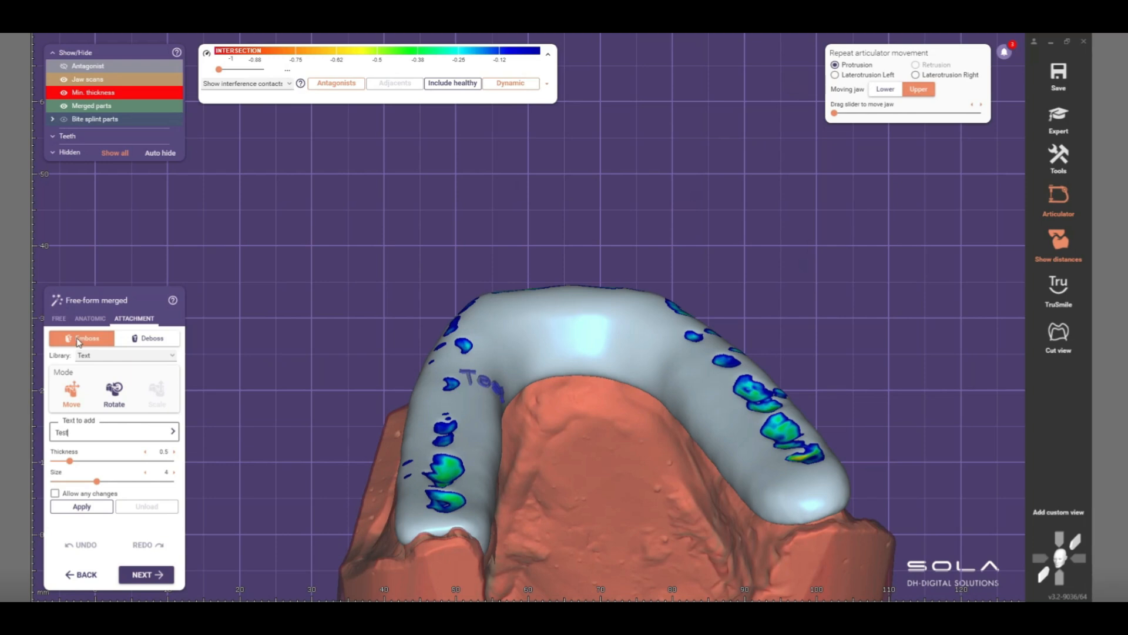
# Deboss the text into the tongue-side surface at the middle of the splint's front and examine the engraving
pyautogui.click(150, 343)
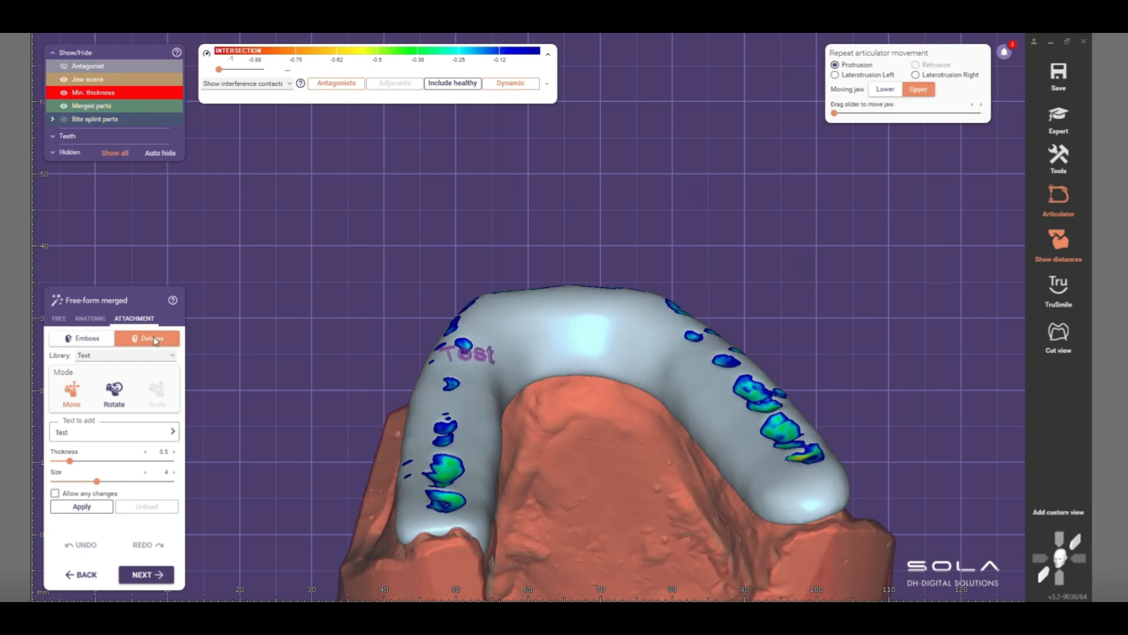
pyautogui.click(557, 345)
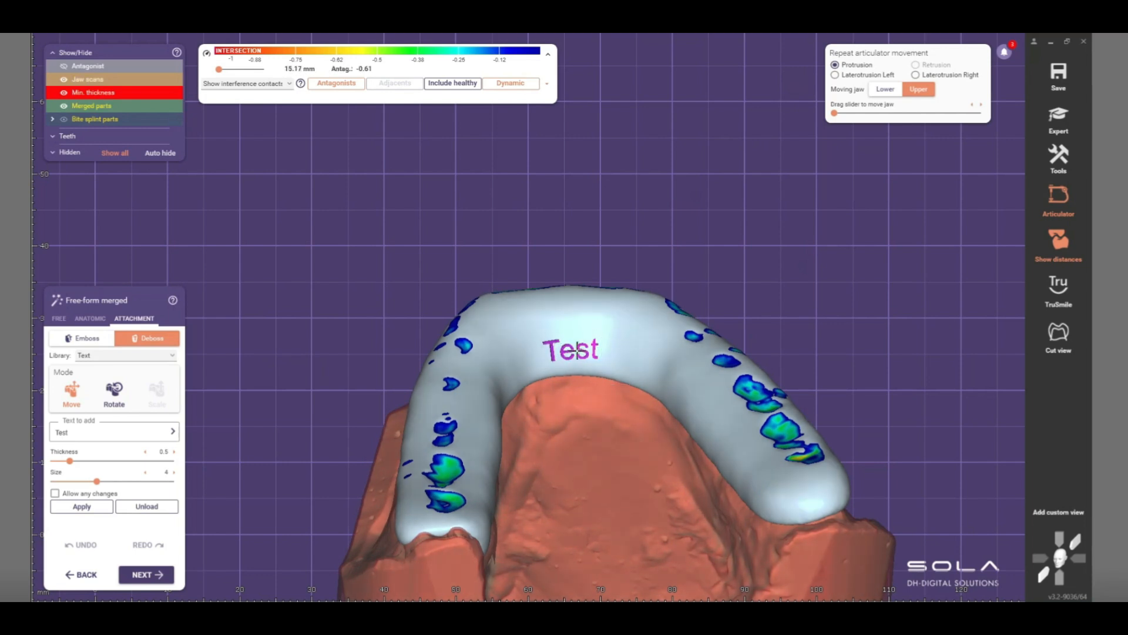
pyautogui.click(82, 507)
pyautogui.click(82, 506)
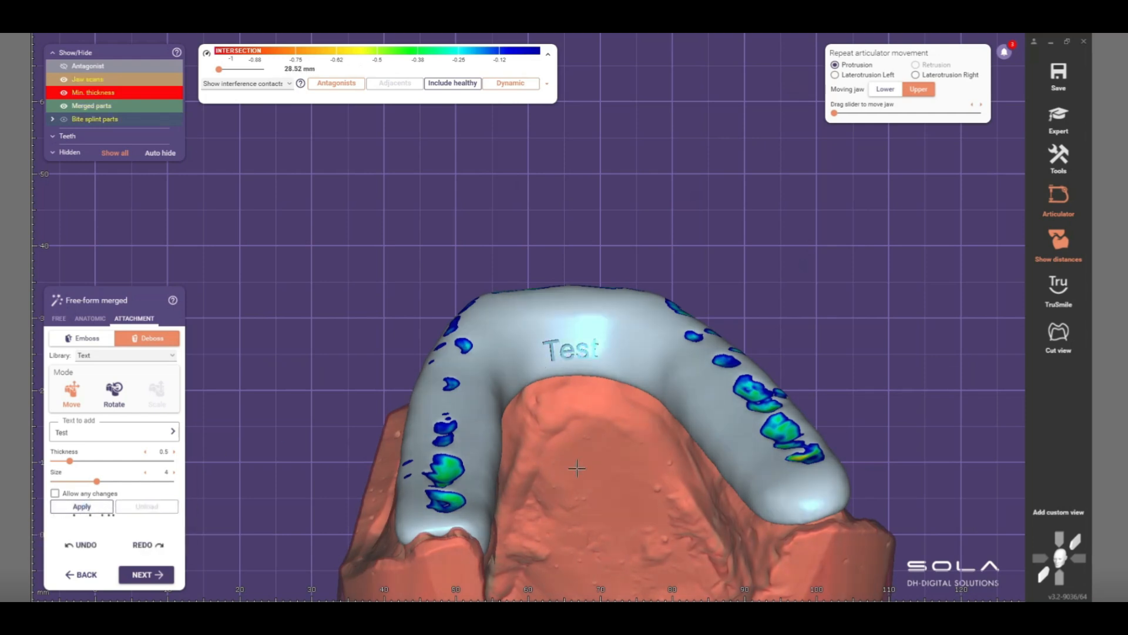
pyautogui.moveTo(604, 467); pyautogui.dragTo(461, 316, button='right')
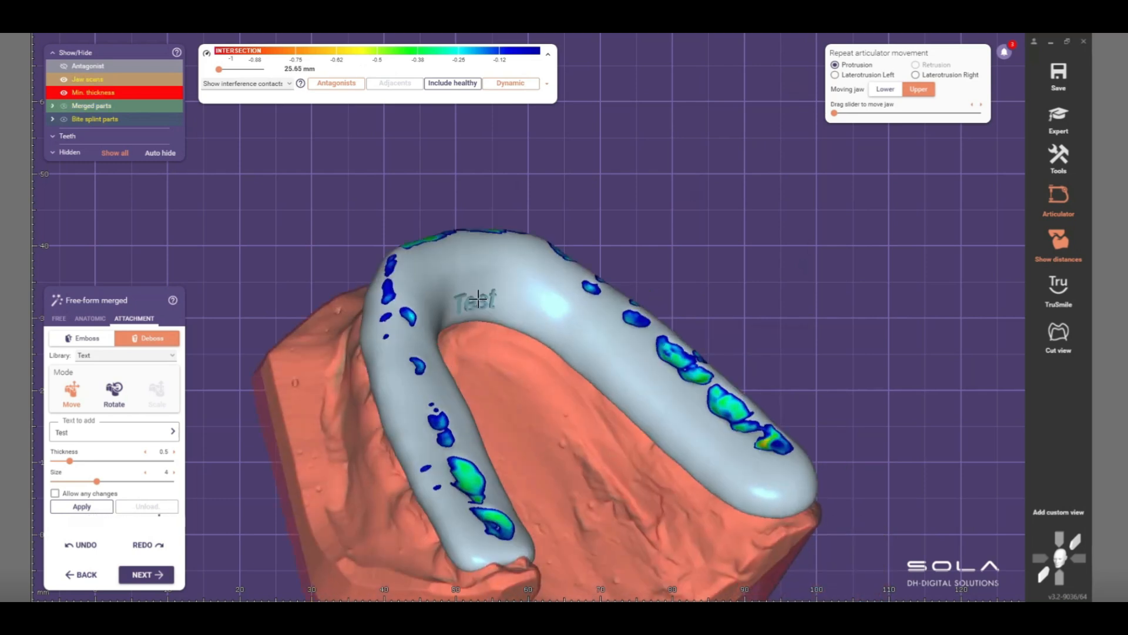
pyautogui.moveTo(496, 365); pyautogui.dragTo(627, 543, button='right')
pyautogui.scroll(3, 528, 436)
pyautogui.scroll(2, 527, 432)
pyautogui.scroll(-4, 617, 475)
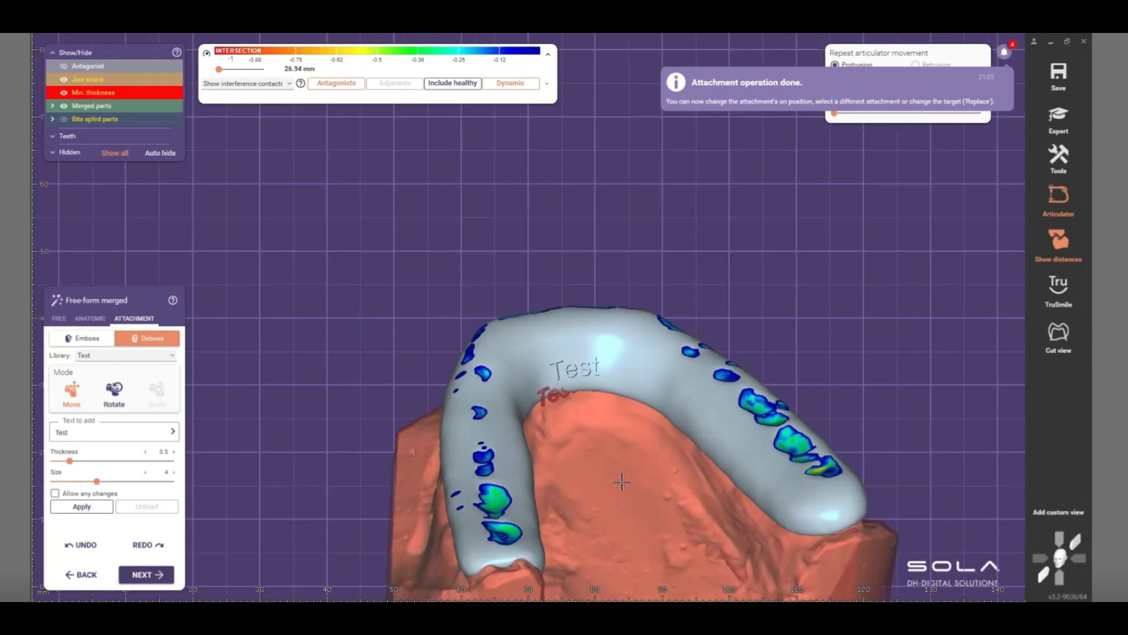
# Finish free-forming the merged splint and save the modifications to its STL file
pyautogui.click(457, 445)
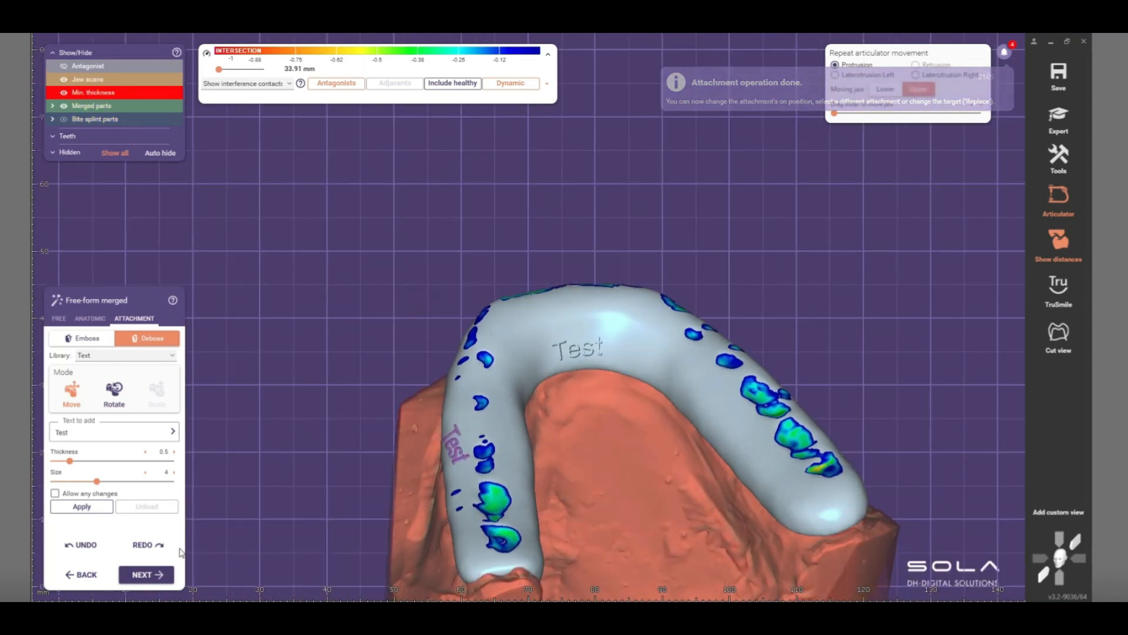
pyautogui.click(146, 574)
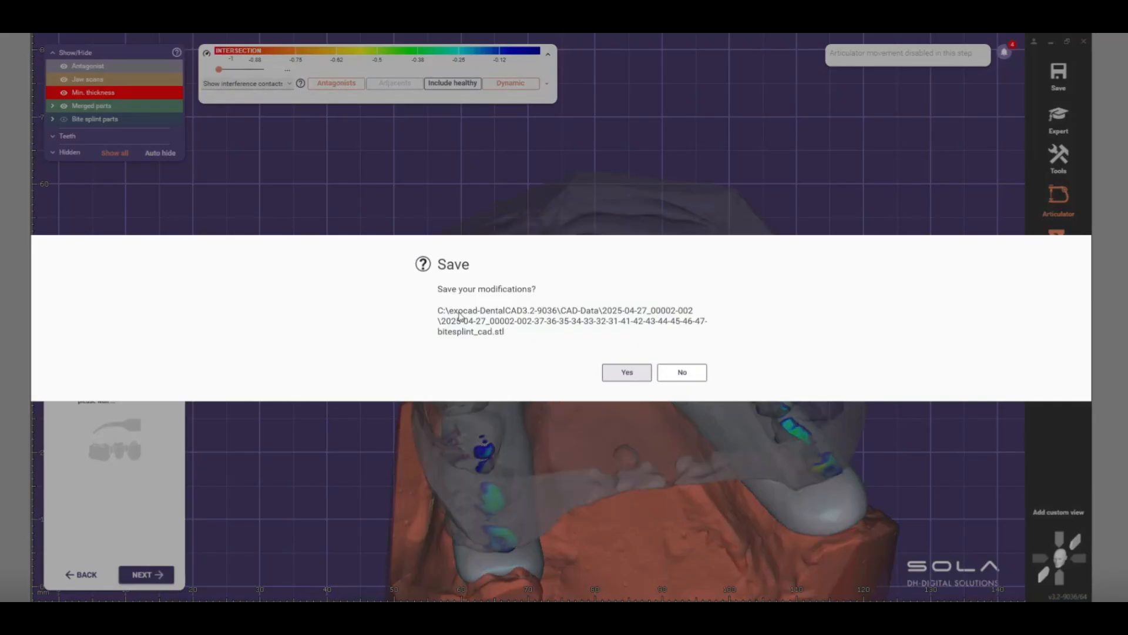
pyautogui.click(625, 373)
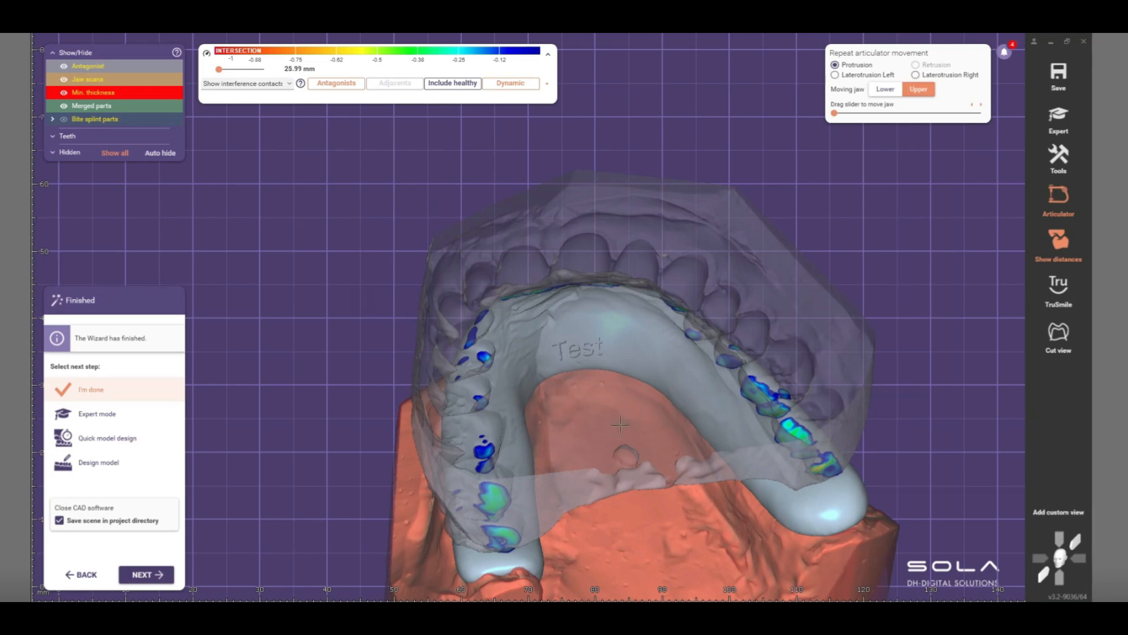
# View the splint from the side without the antagonist and place a cut view through the back end of the near arm
pyautogui.moveTo(626, 417); pyautogui.dragTo(665, 330, button='right')
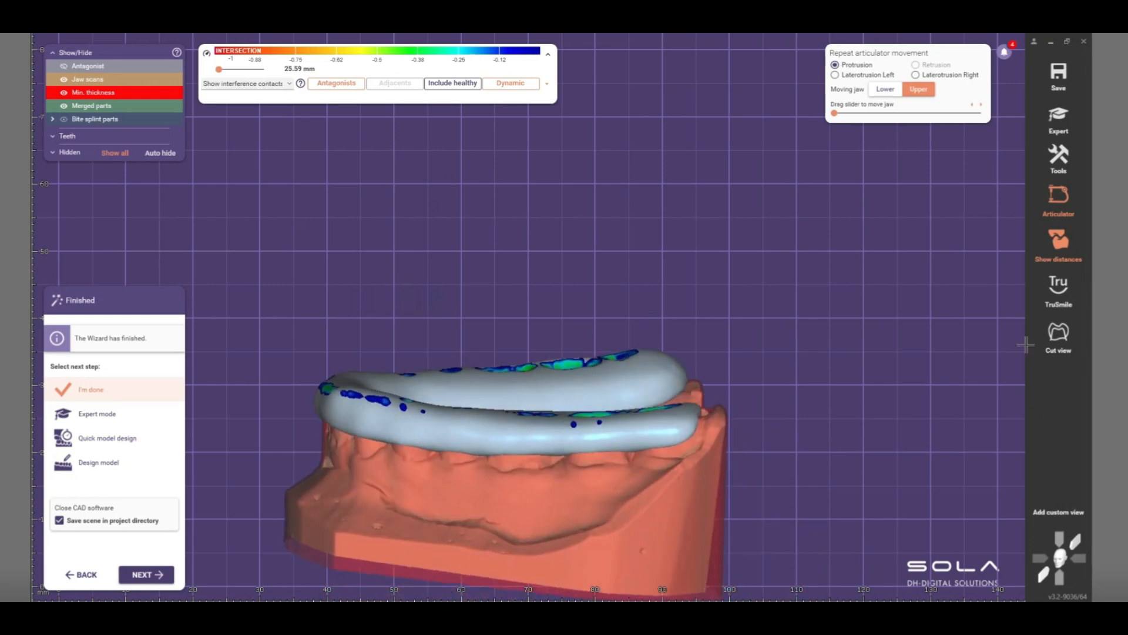
pyautogui.click(1060, 334)
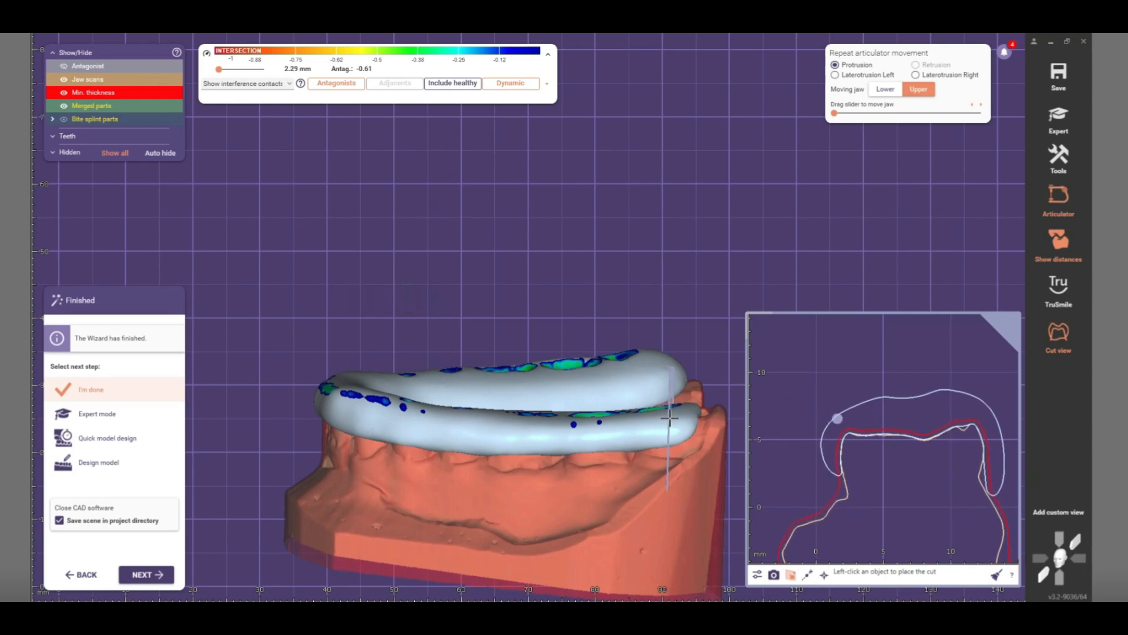
pyautogui.click(669, 417)
pyautogui.scroll(5, 846, 450)
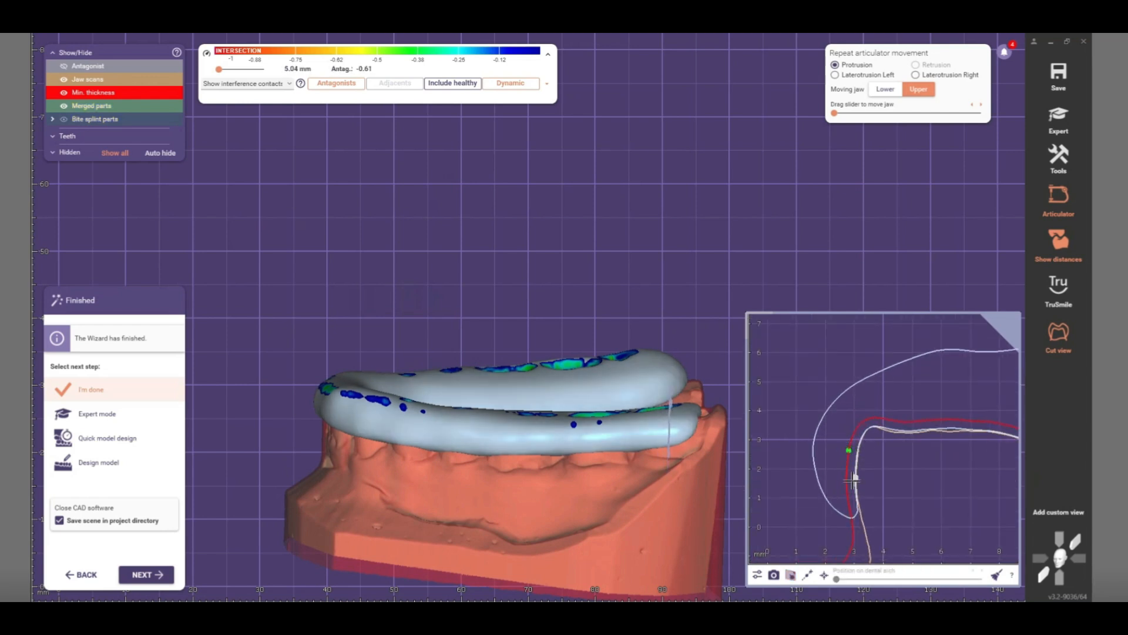
# Measure the thickness of the splint's cheek-side wall in the cross-section, from outer surface to inner surface
pyautogui.click(849, 446)
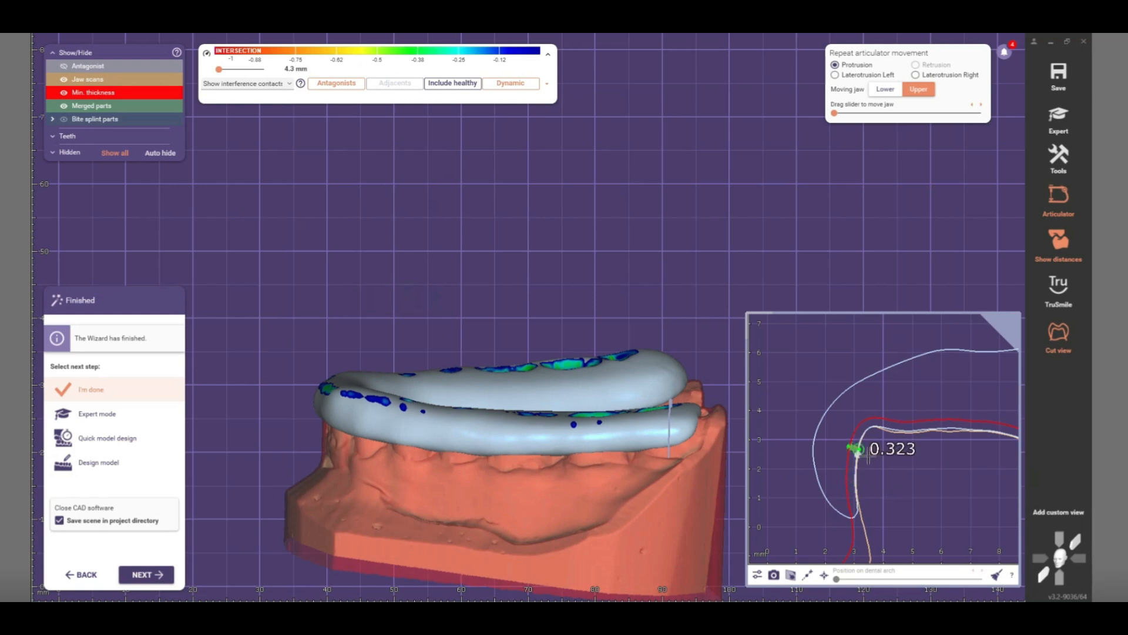
pyautogui.click(881, 479)
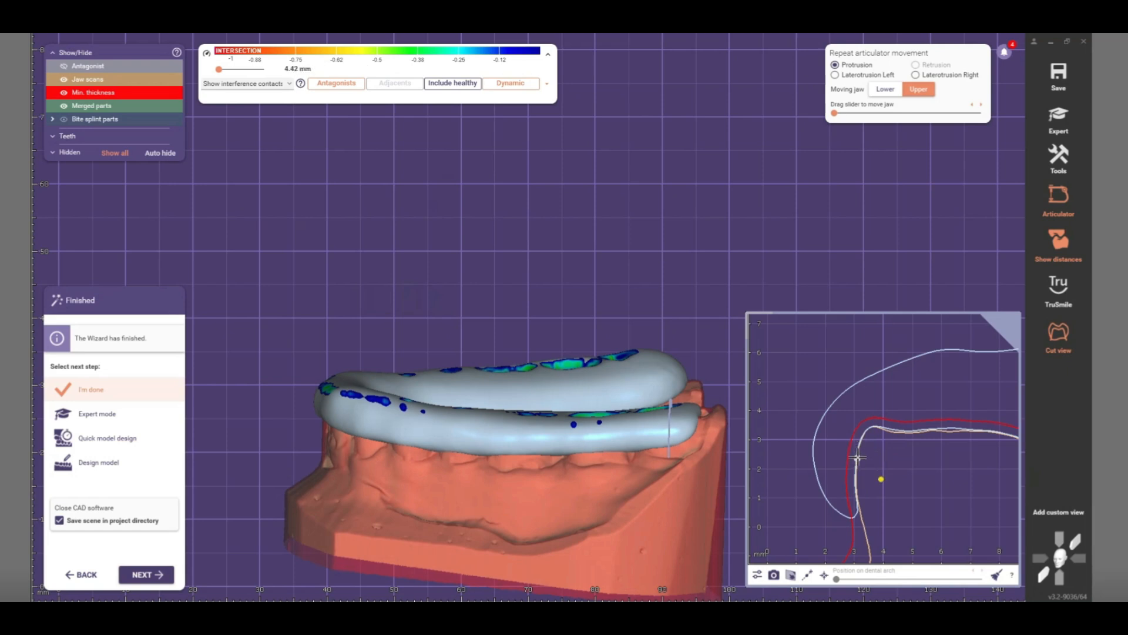
pyautogui.click(858, 456)
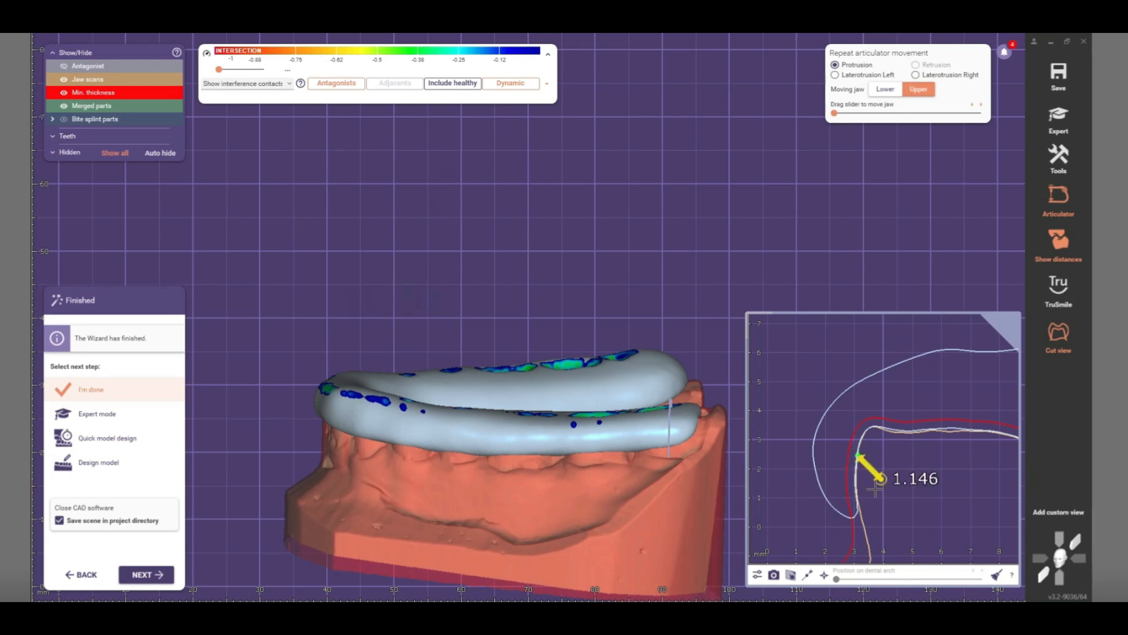
pyautogui.click(812, 450)
pyautogui.click(856, 454)
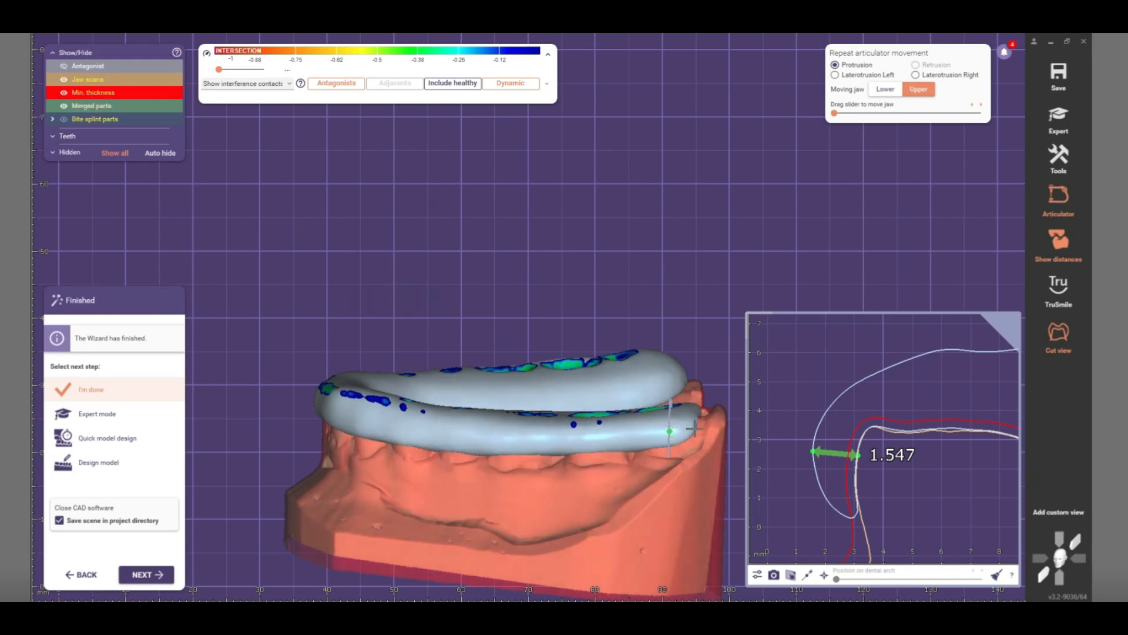
# Measure the splint's chewing-surface thickness above the back tooth in the same cross-section
pyautogui.scroll(-3, 921, 457)
pyautogui.moveTo(914, 458); pyautogui.dragTo(781, 468, button='right')
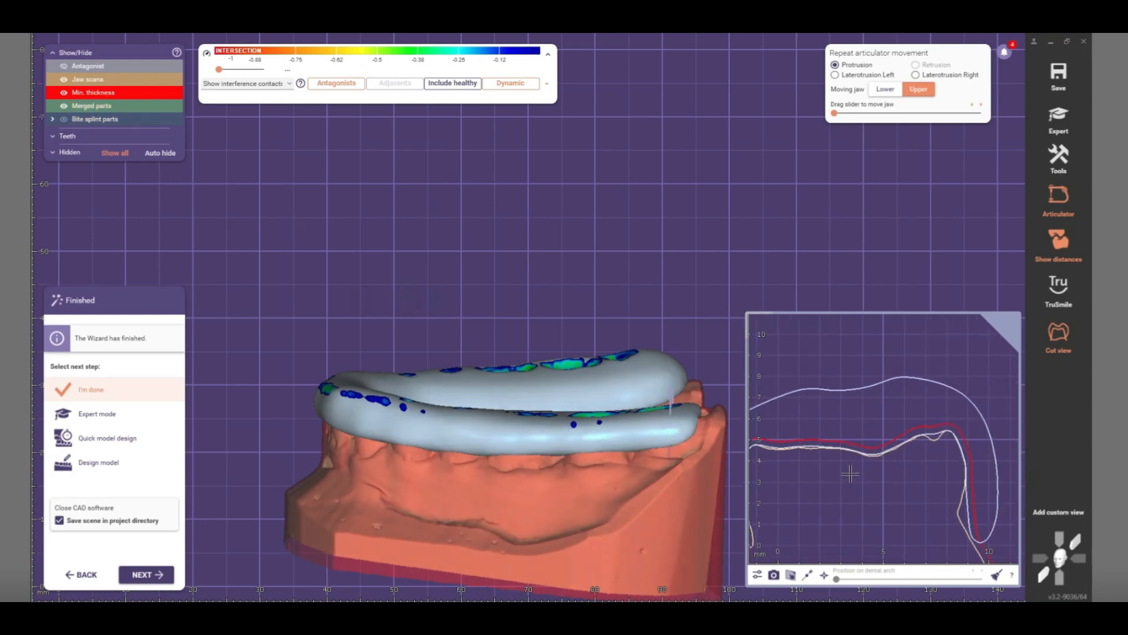
pyautogui.moveTo(865, 432); pyautogui.dragTo(927, 407, button='right')
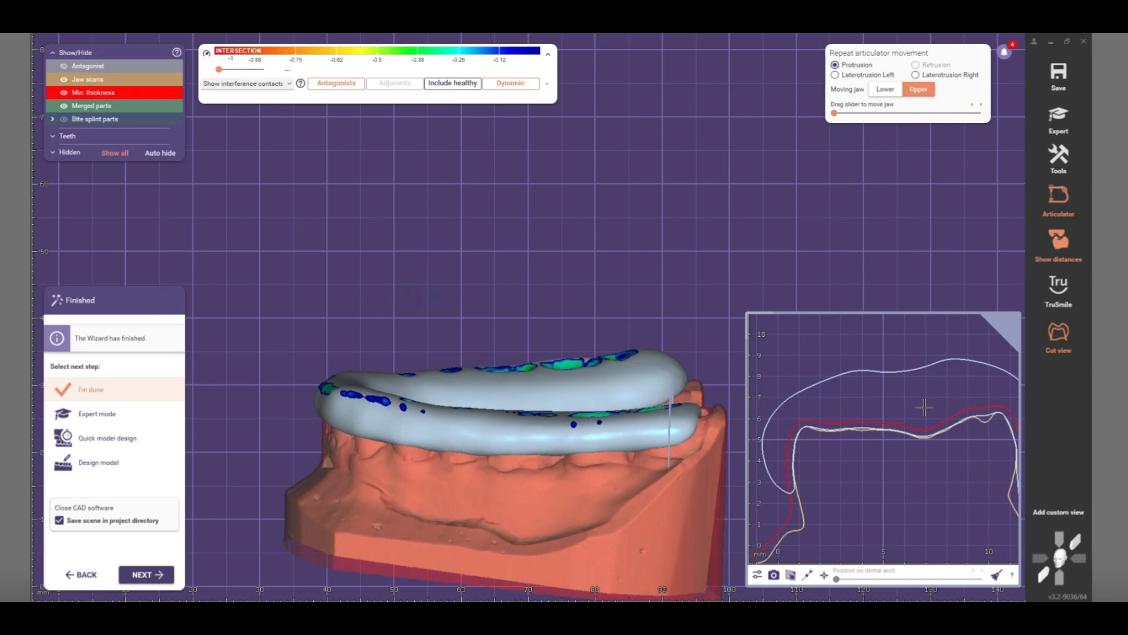
pyautogui.click(840, 430)
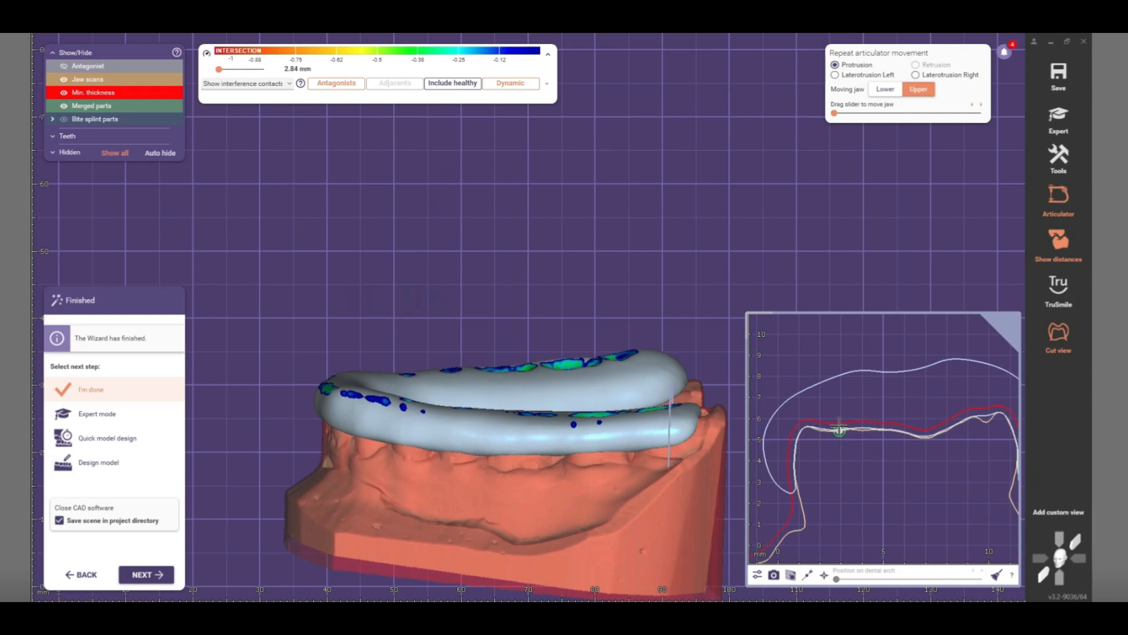
pyautogui.click(825, 380)
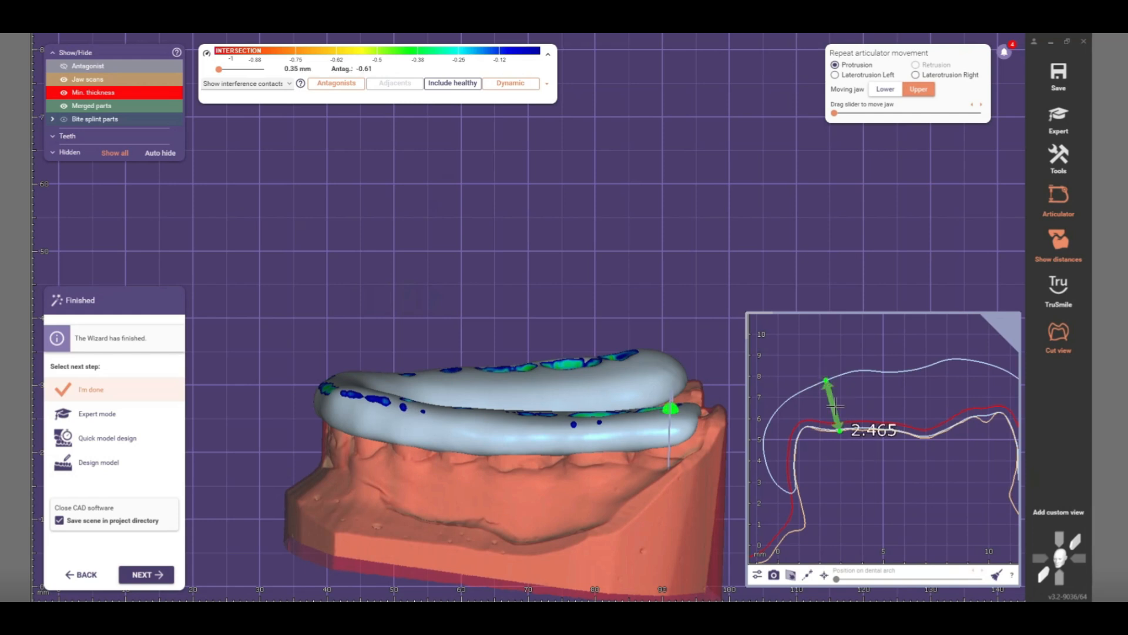
# Move the cut plane forward along the near arm and check the splint's chewing-surface thickness at several positions
pyautogui.scroll(-3, 899, 455)
pyautogui.moveTo(876, 476); pyautogui.dragTo(876, 478, button='right')
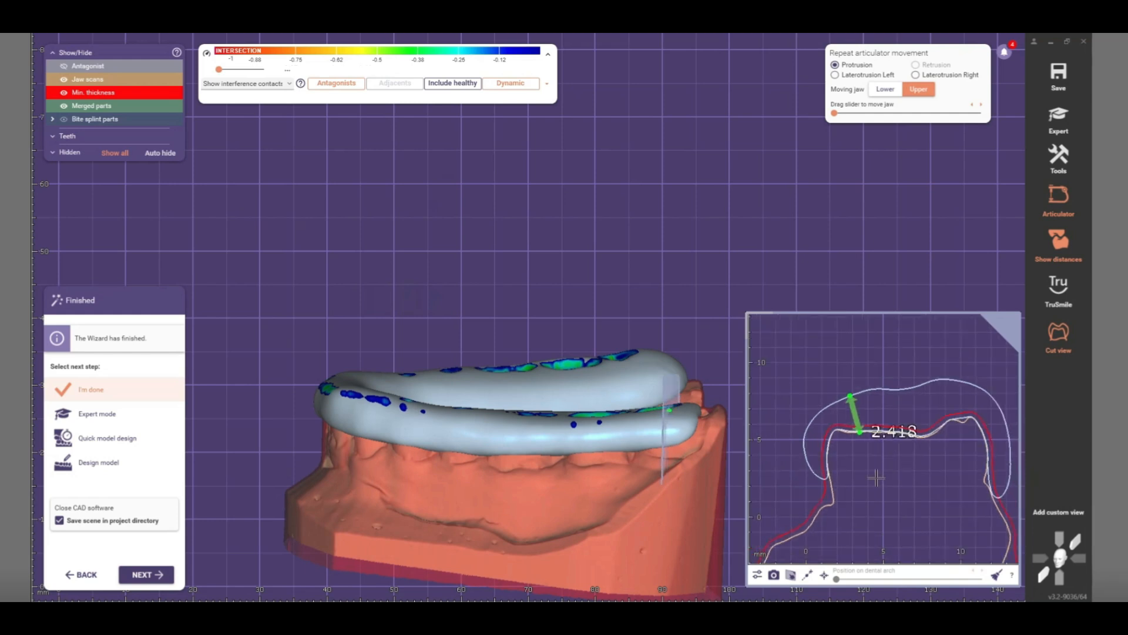
pyautogui.moveTo(669, 379); pyautogui.dragTo(621, 387)
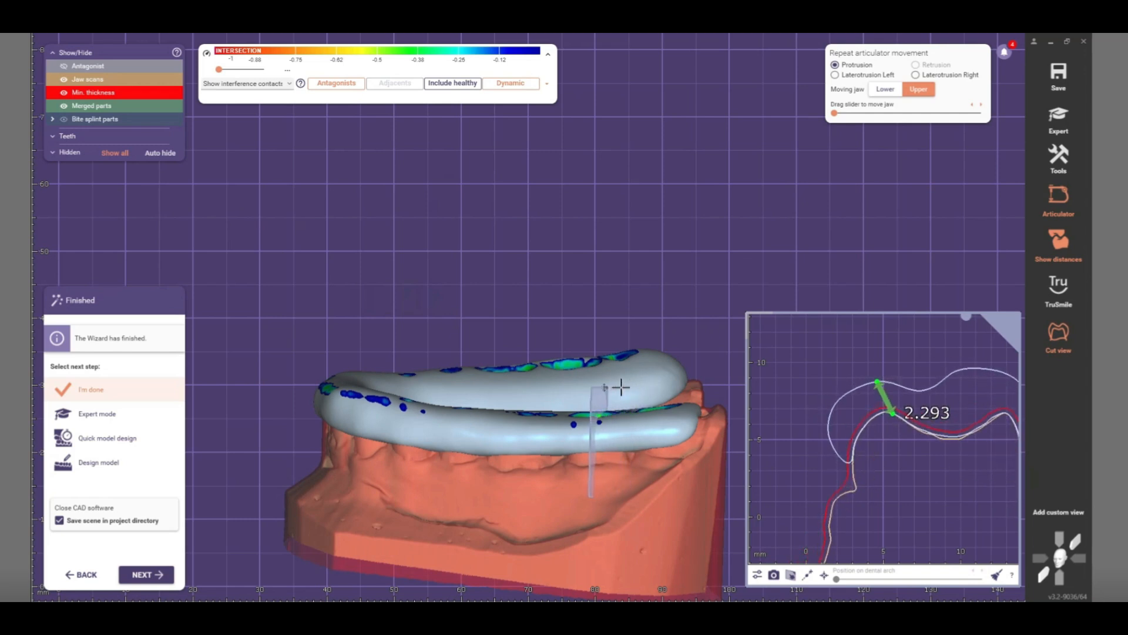
pyautogui.moveTo(892, 413); pyautogui.dragTo(877, 412)
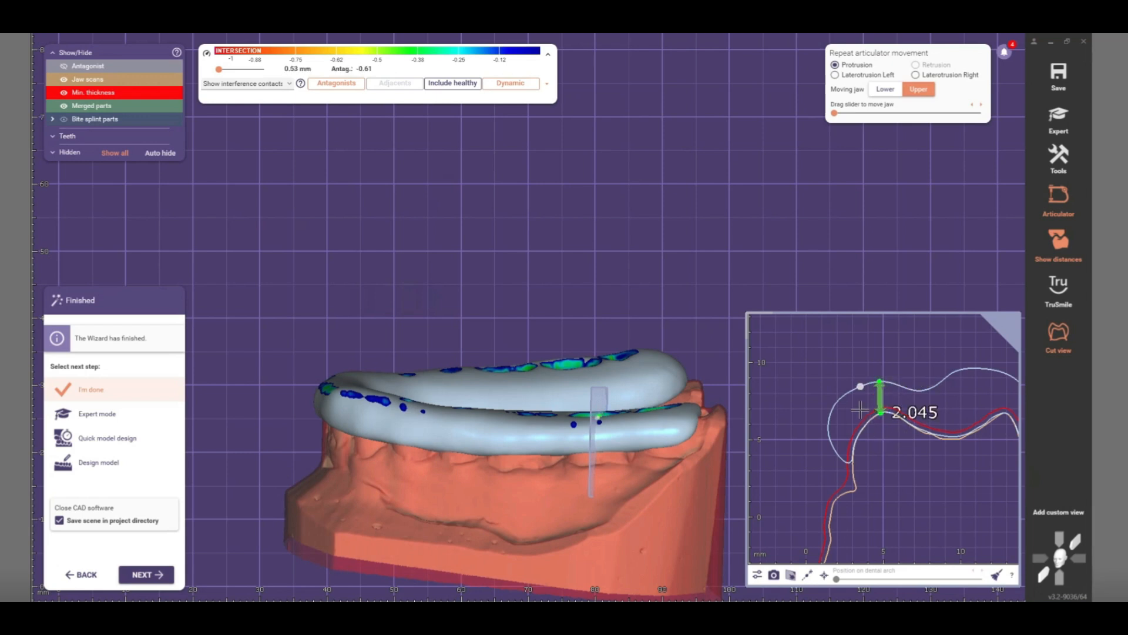
pyautogui.scroll(-1, 880, 399)
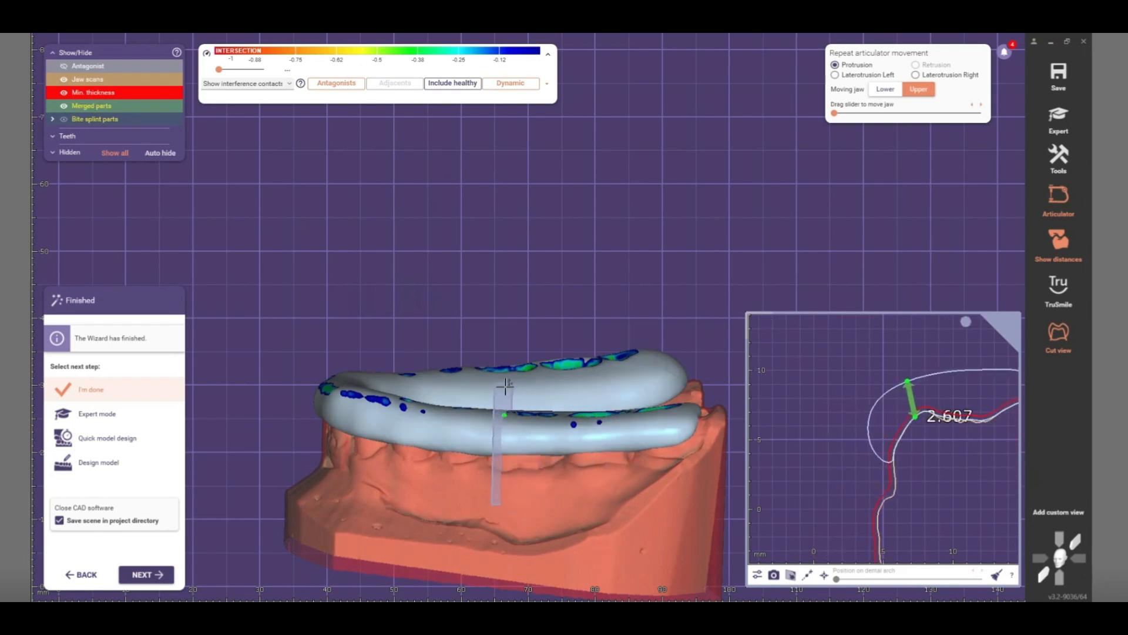
pyautogui.moveTo(484, 386); pyautogui.dragTo(454, 388)
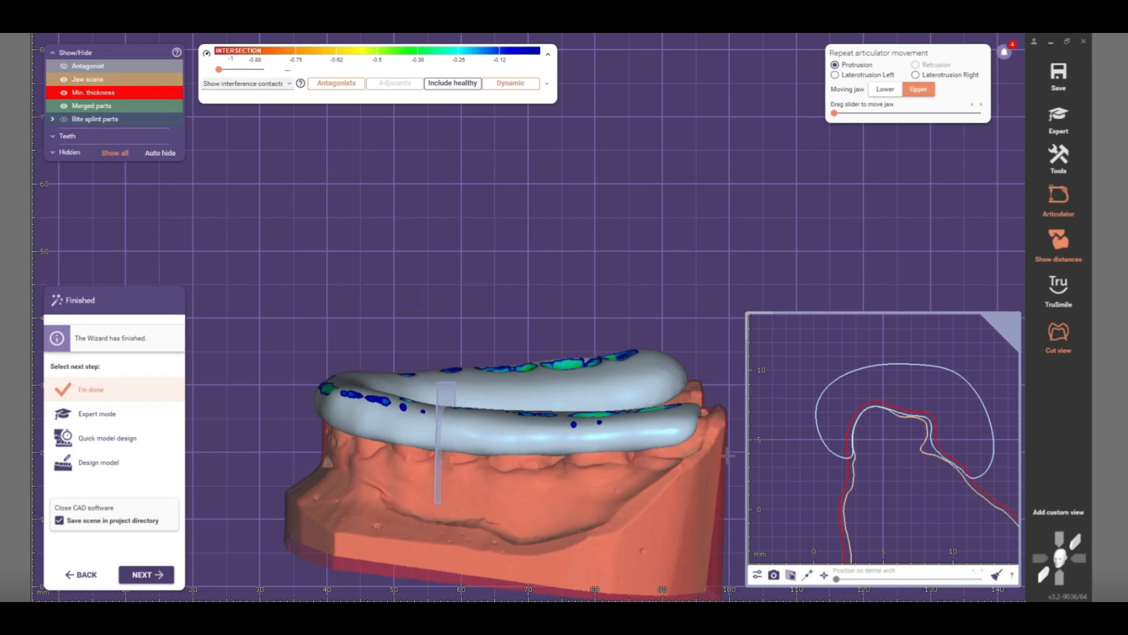
pyautogui.scroll(1, 688, 338)
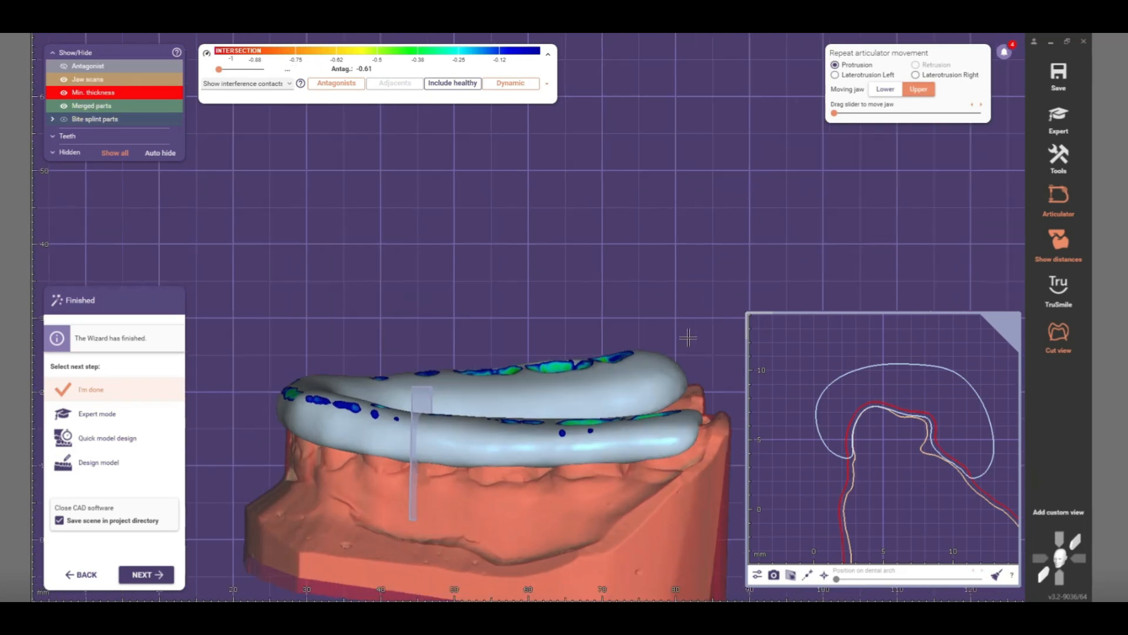
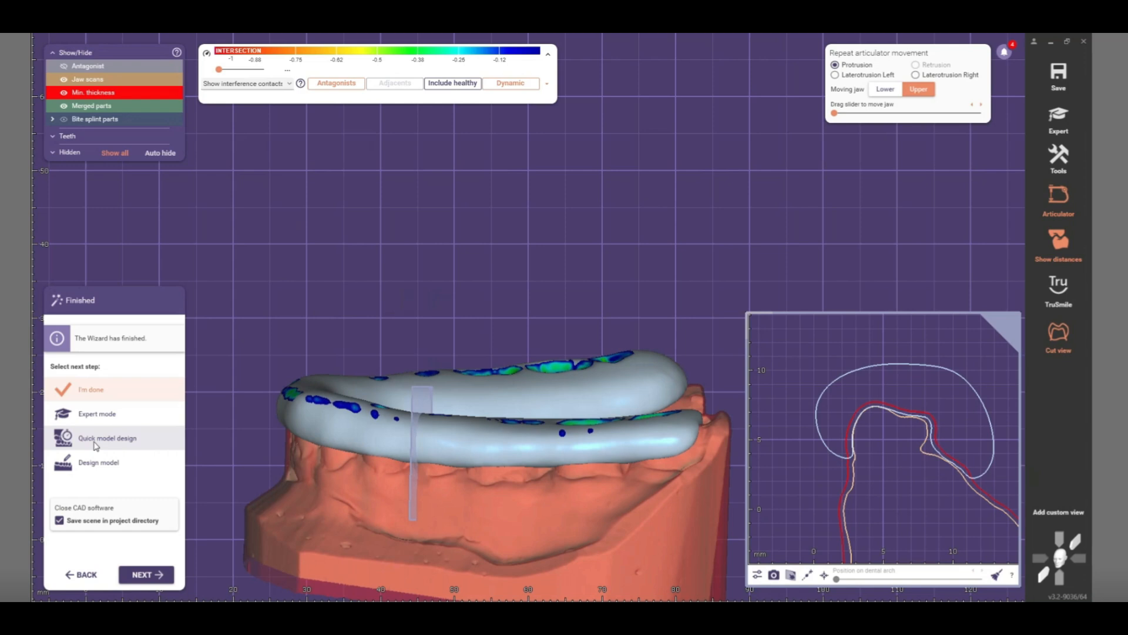
# Continue from the finished splint to Quick model design and generate the upper and lower models
pyautogui.click(96, 439)
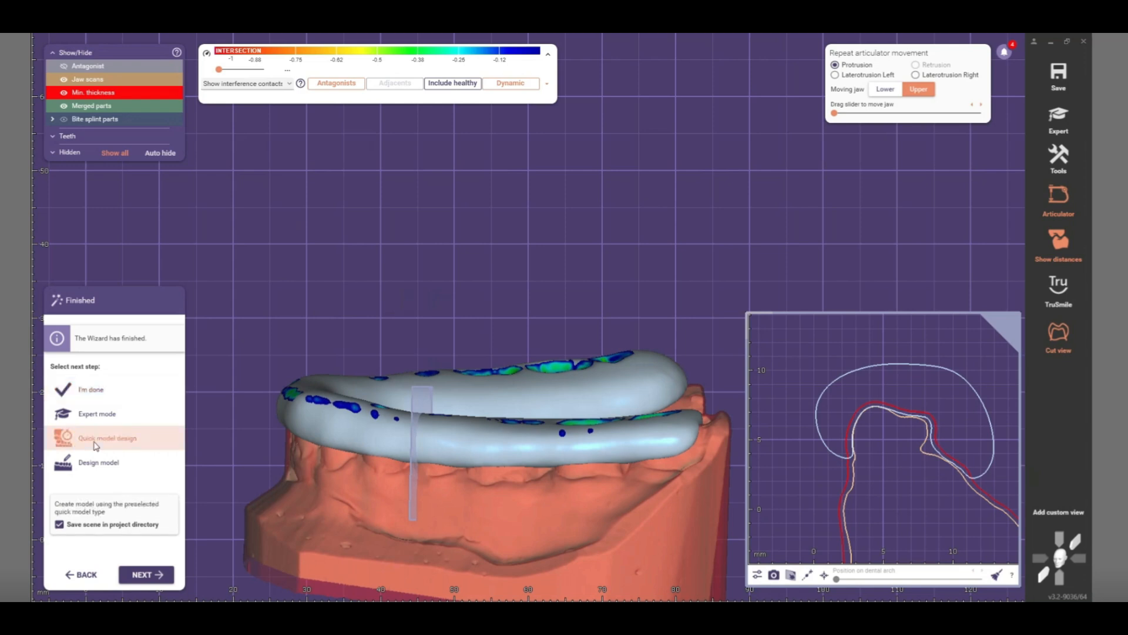
pyautogui.click(140, 575)
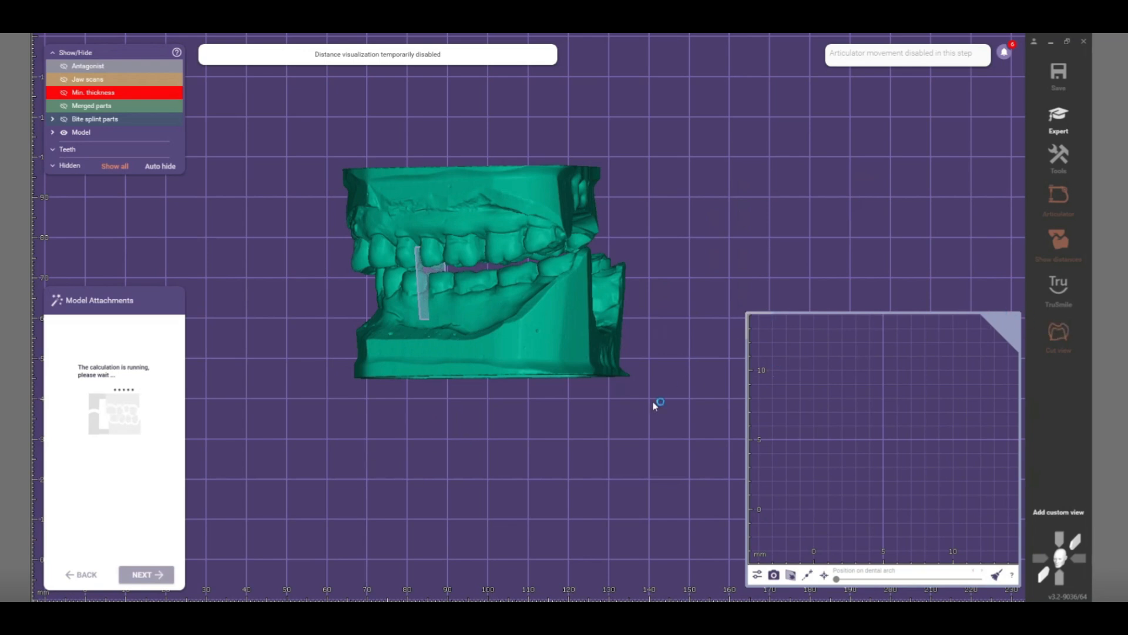
pyautogui.scroll(-2, 657, 419)
pyautogui.moveTo(657, 418); pyautogui.dragTo(420, 437, button='right')
pyautogui.scroll(2, 555, 412)
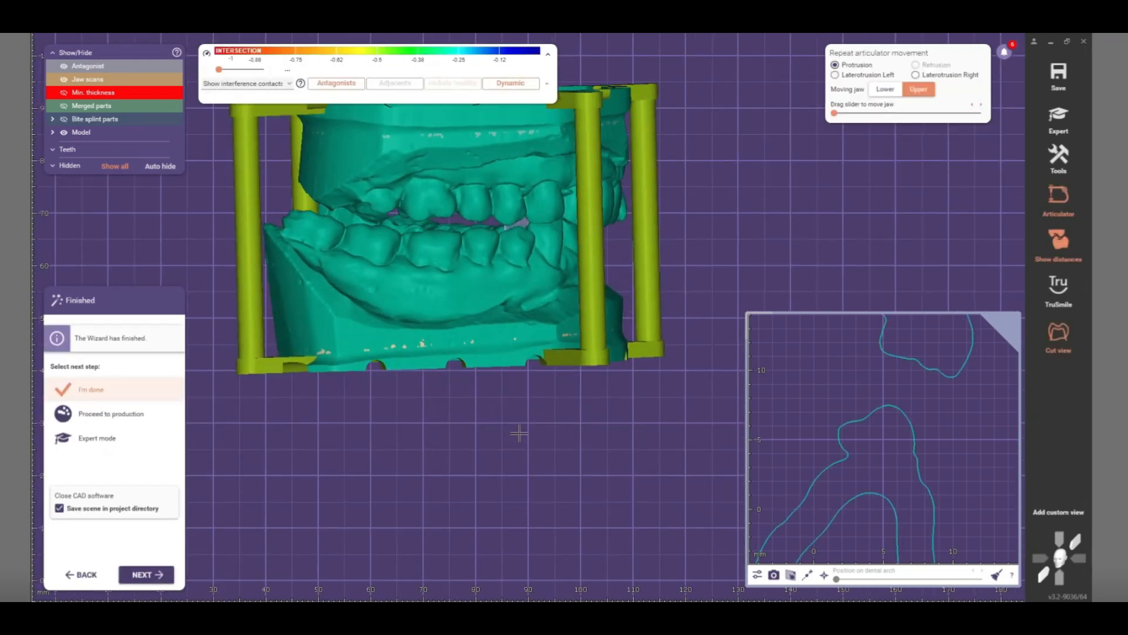
# Close the cut view and examine the finished upper and lower models with their connecting posts from the front and both sides
pyautogui.click(1059, 334)
pyautogui.moveTo(620, 417); pyautogui.dragTo(620, 417, button='right')
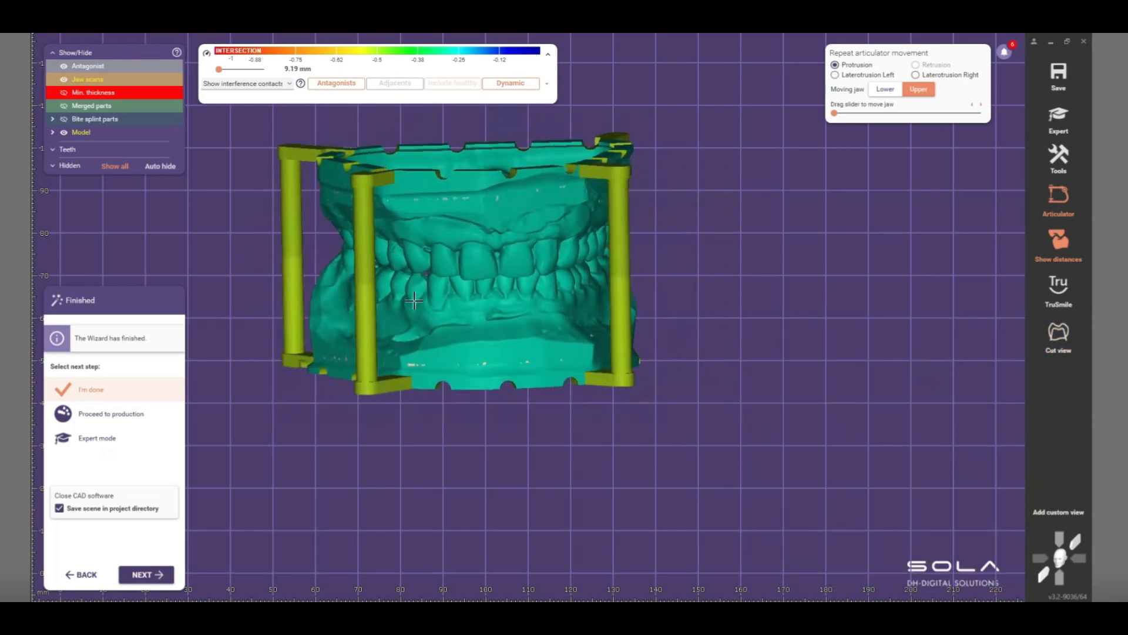
pyautogui.moveTo(767, 373); pyautogui.dragTo(760, 393, button='middle')
pyautogui.moveTo(761, 393); pyautogui.dragTo(499, 422, button='right')
pyautogui.moveTo(406, 425); pyautogui.dragTo(329, 409, button='right')
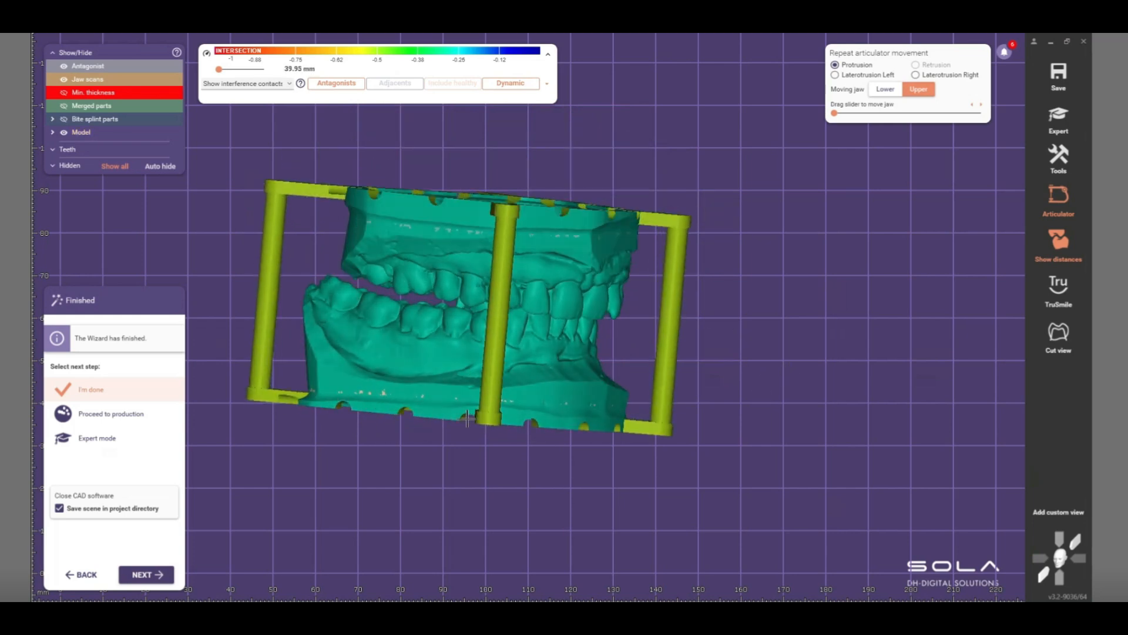
pyautogui.moveTo(510, 425); pyautogui.dragTo(427, 417, button='right')
pyautogui.moveTo(523, 432); pyautogui.dragTo(425, 441, button='right')
pyautogui.moveTo(541, 461); pyautogui.dragTo(438, 443, button='right')
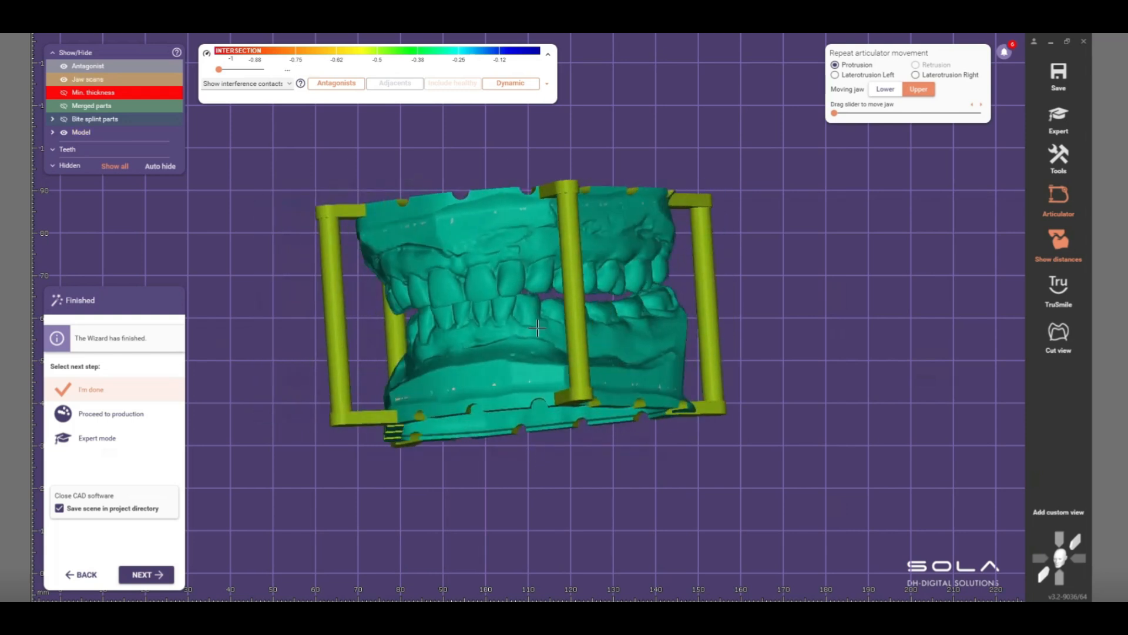
pyautogui.moveTo(766, 401); pyautogui.dragTo(376, 292, button='right')
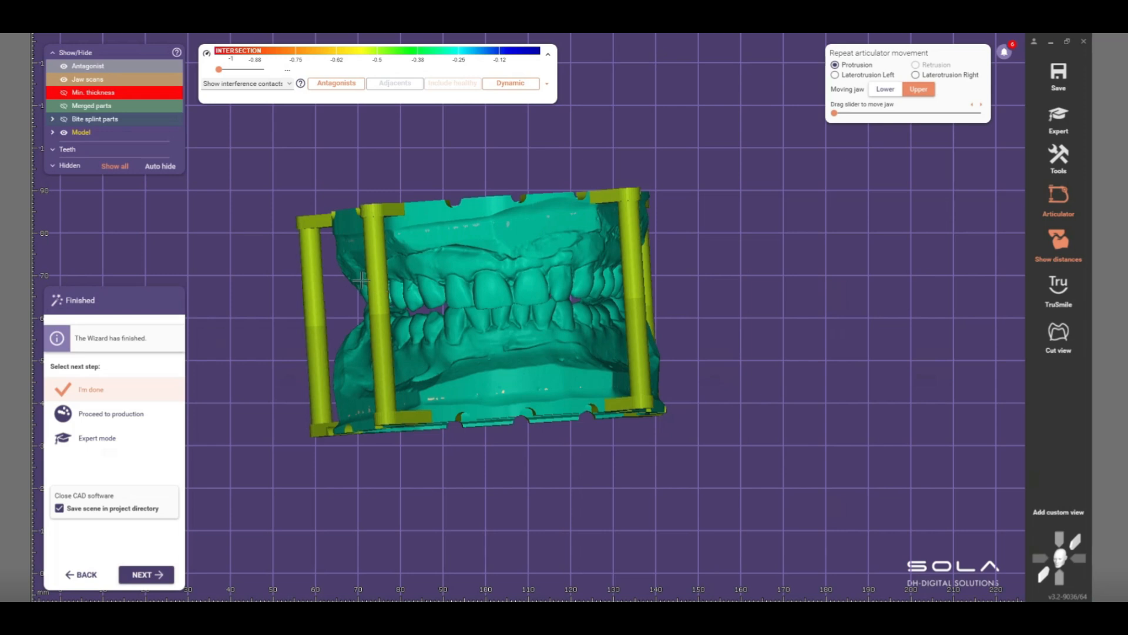
pyautogui.moveTo(722, 271); pyautogui.dragTo(348, 392, button='right')
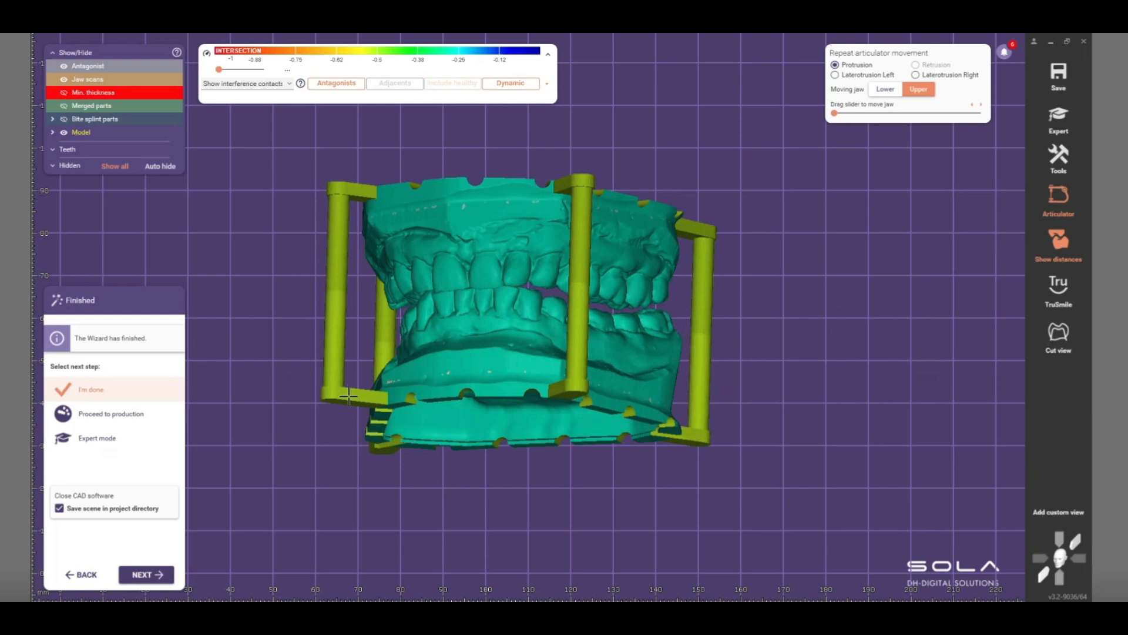
pyautogui.moveTo(551, 405); pyautogui.dragTo(546, 407, button='right')
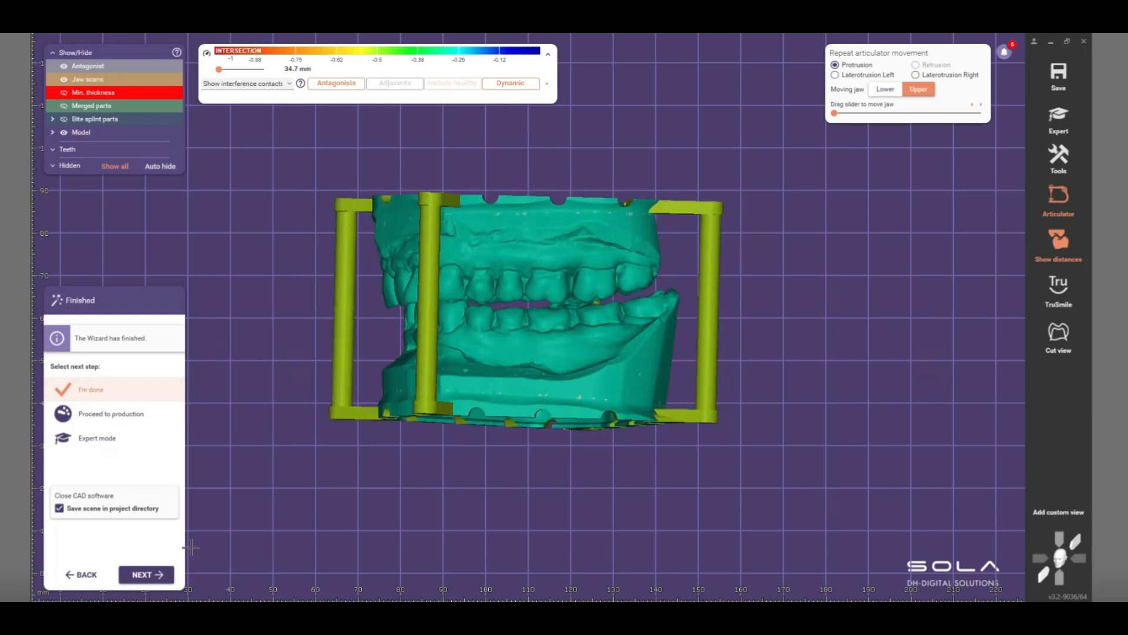
# Finish the wizard as done and save the scene over the existing 2025-04-27_00002-002.dentalCAD file
pyautogui.click(145, 575)
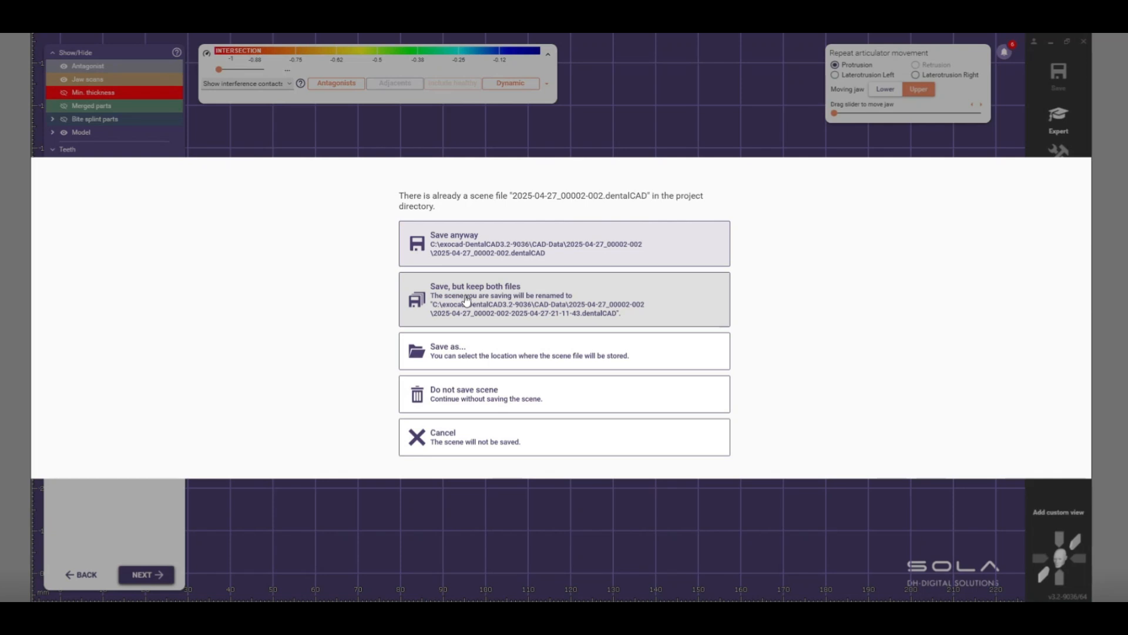
pyautogui.click(458, 241)
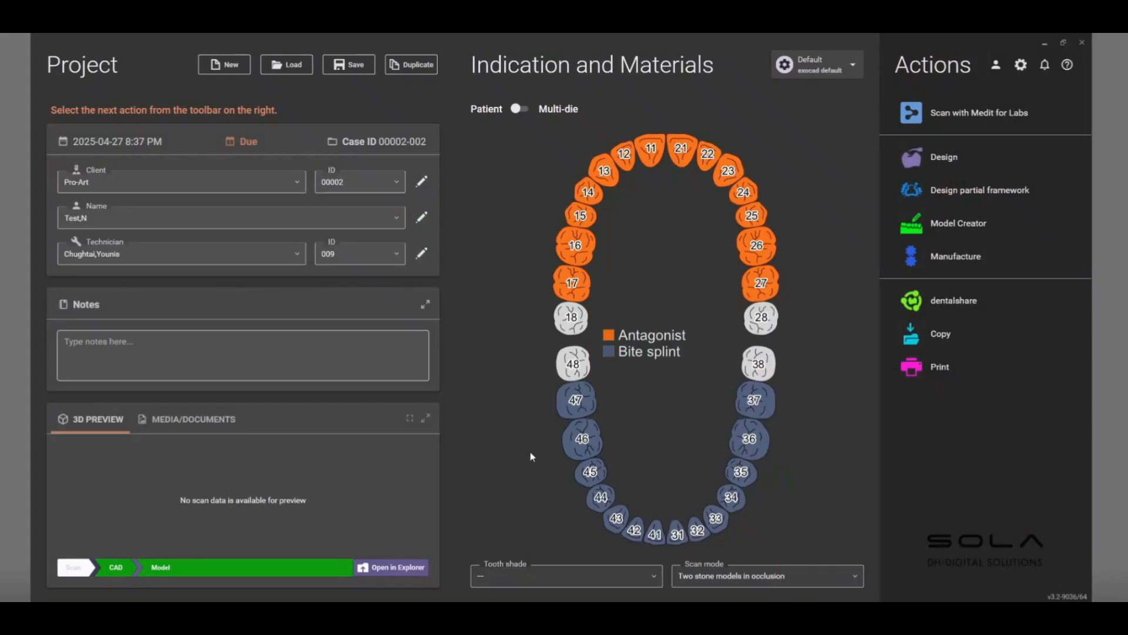
# Open the case's project folder in File Explorer, list its files with details and widen the name column to fit full names
pyautogui.click(387, 570)
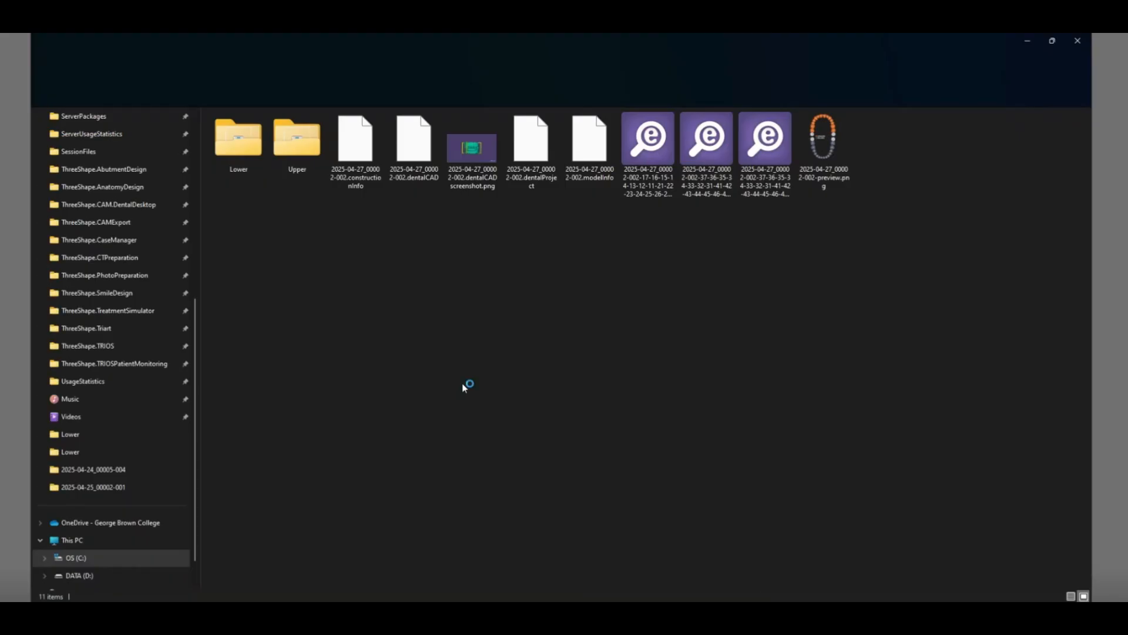
pyautogui.rightClick(451, 346)
pyautogui.moveTo(488, 379)
pyautogui.click(643, 471)
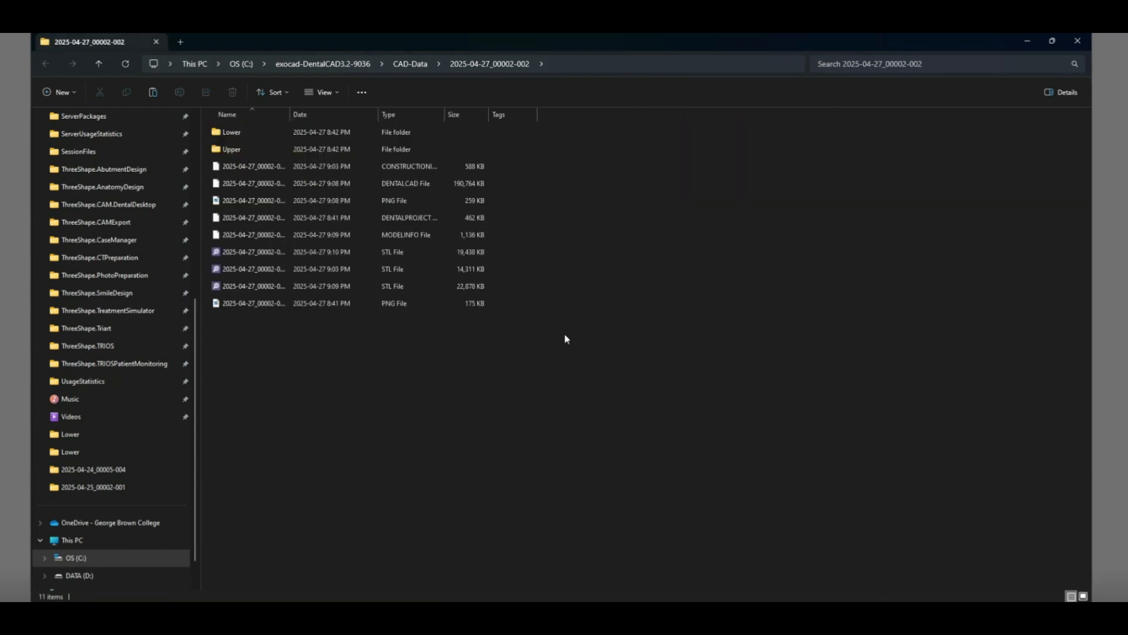
pyautogui.doubleClick(297, 114)
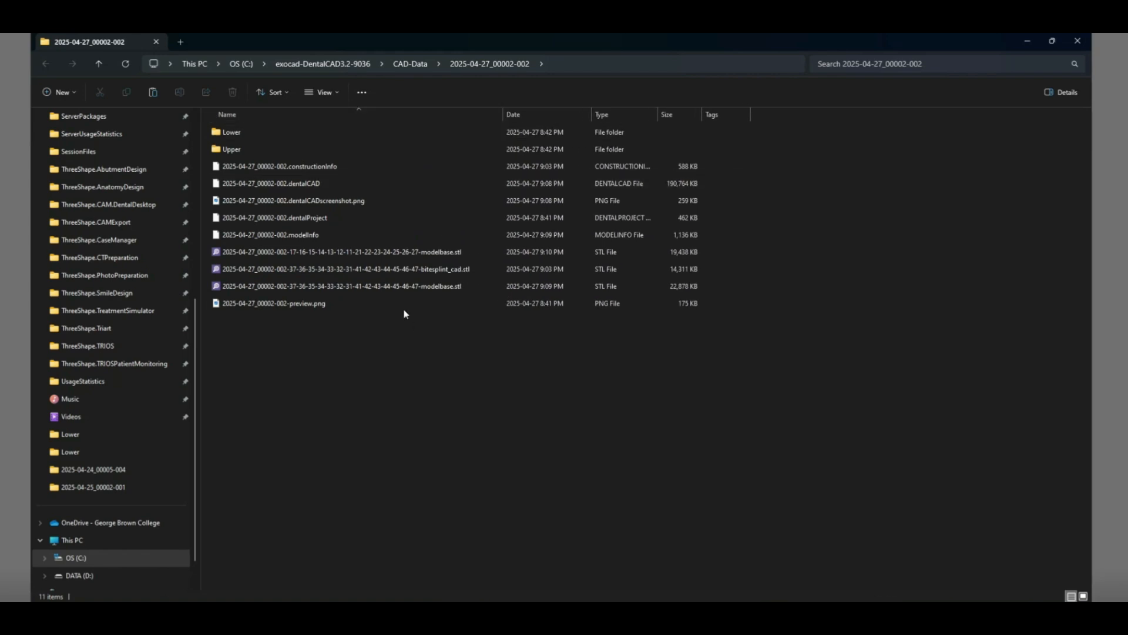
# Check the exported model base and bite splint STL files, and select the bitesplint_cad.stl file
pyautogui.click(369, 269)
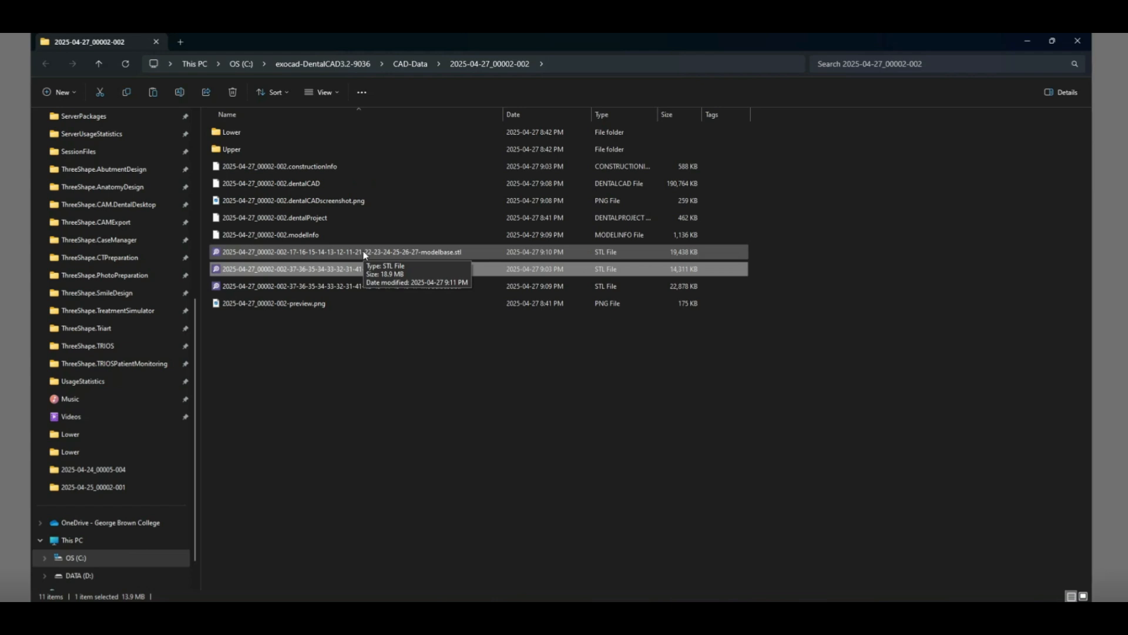
pyautogui.click(373, 286)
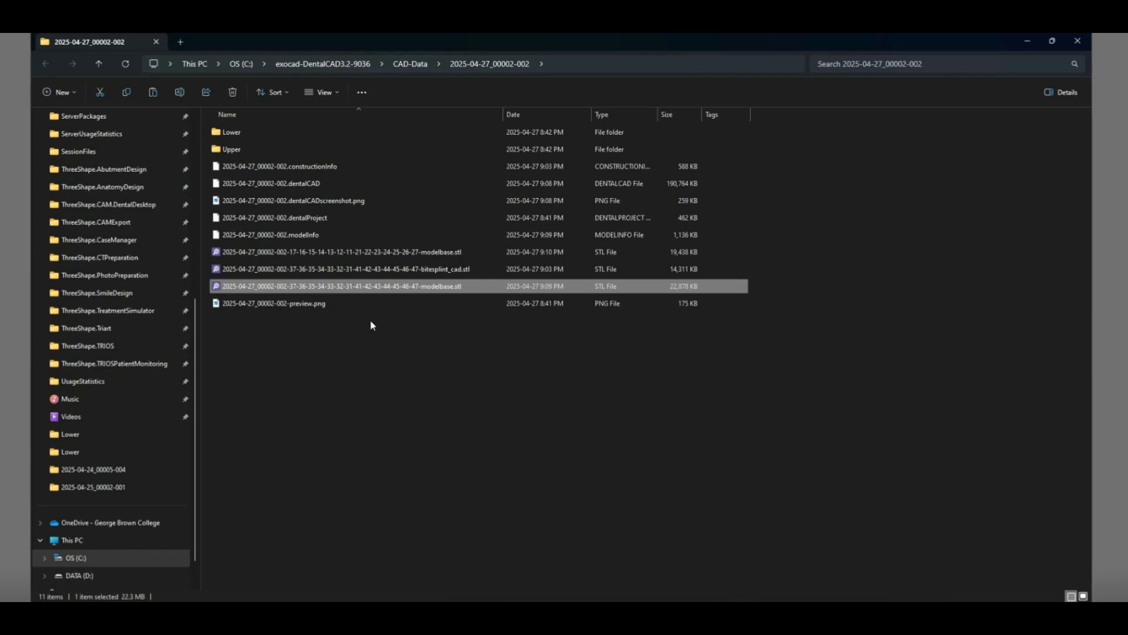
pyautogui.click(330, 270)
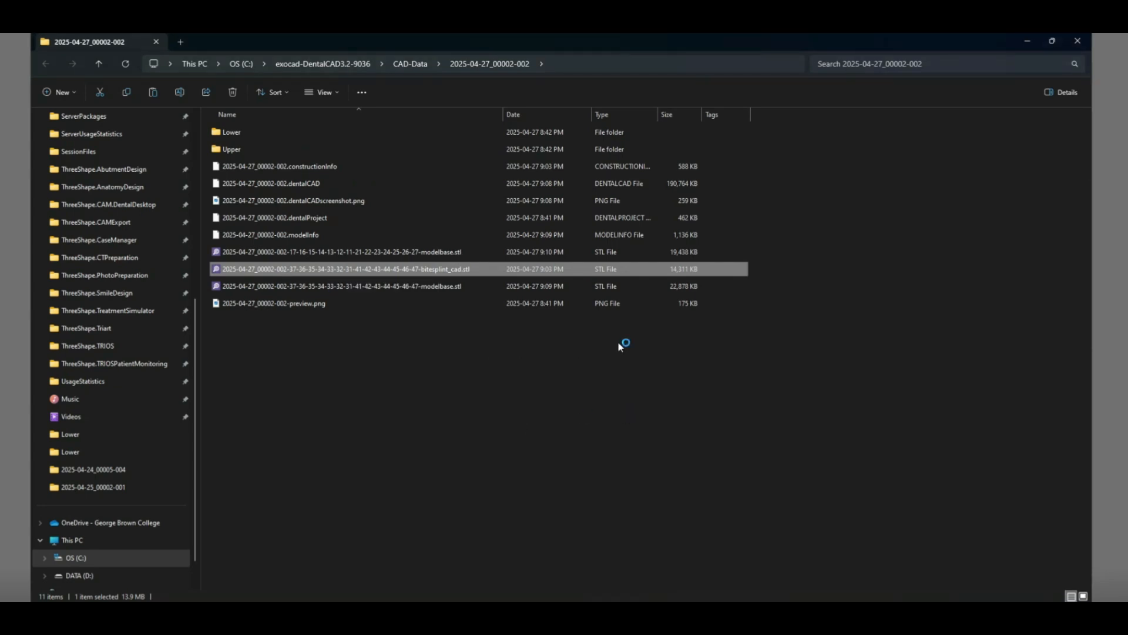
# Clear the 2025-04-24_00005-004 folder window out of the way, load the bitesplint_cad.stl file into ExoViewer3D and maximize the viewer
pyautogui.click(1052, 41)
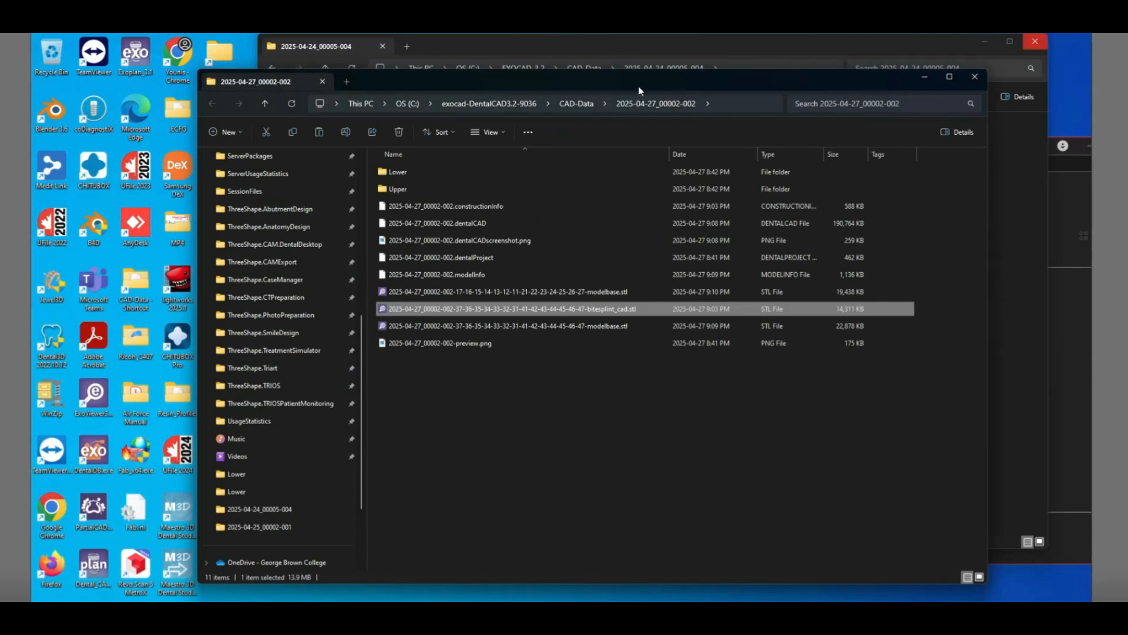
pyautogui.moveTo(588, 81); pyautogui.dragTo(593, 318)
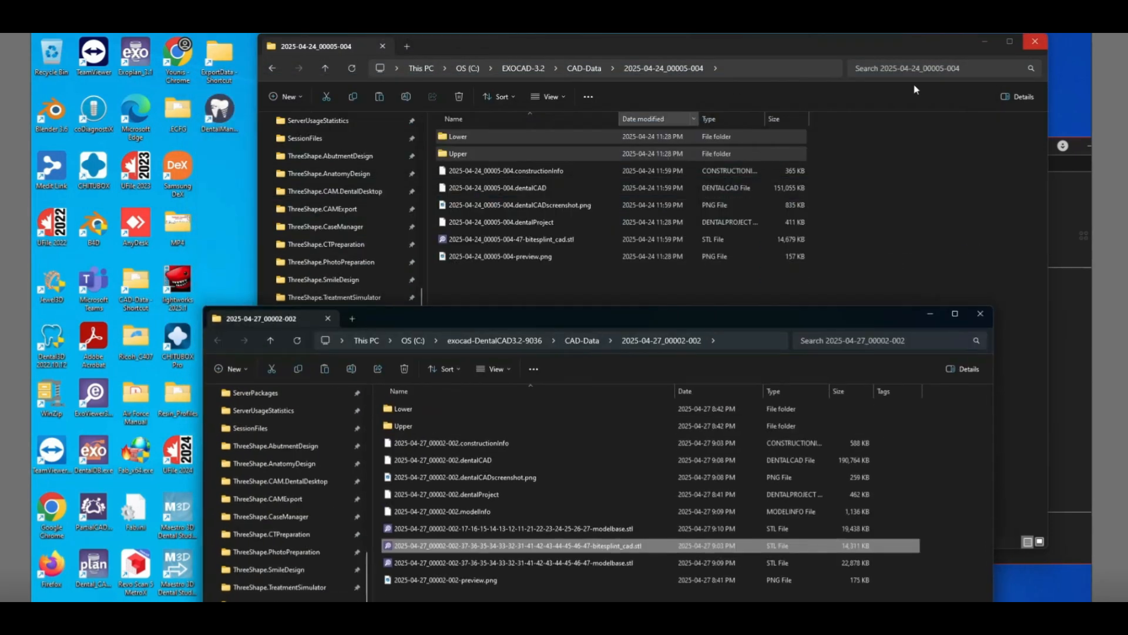
pyautogui.click(1034, 41)
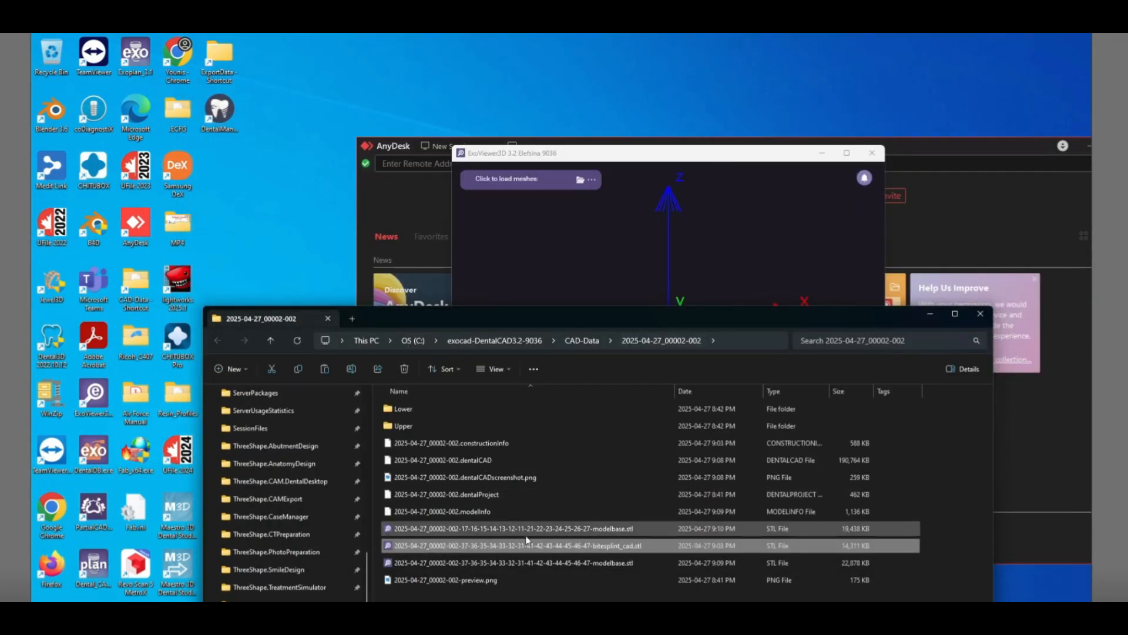
pyautogui.moveTo(518, 545); pyautogui.dragTo(573, 255)
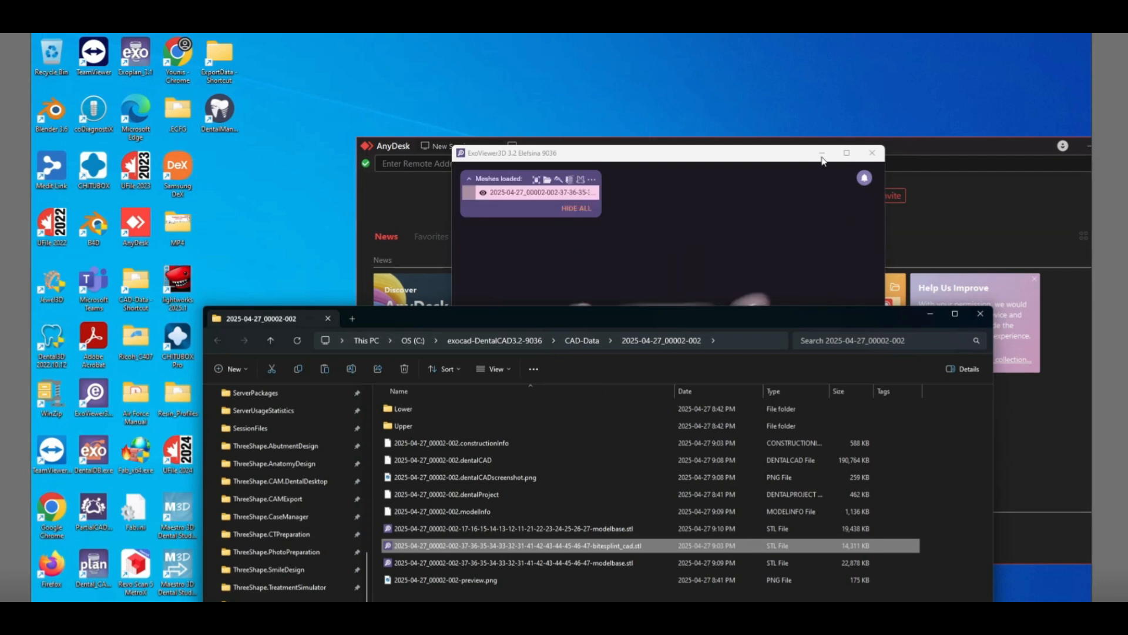
pyautogui.click(849, 154)
# Examine the splint mesh in the viewer, from the engraved text on its outside to the tooth impressions on its inner side
pyautogui.moveTo(624, 334); pyautogui.dragTo(597, 298, button='right')
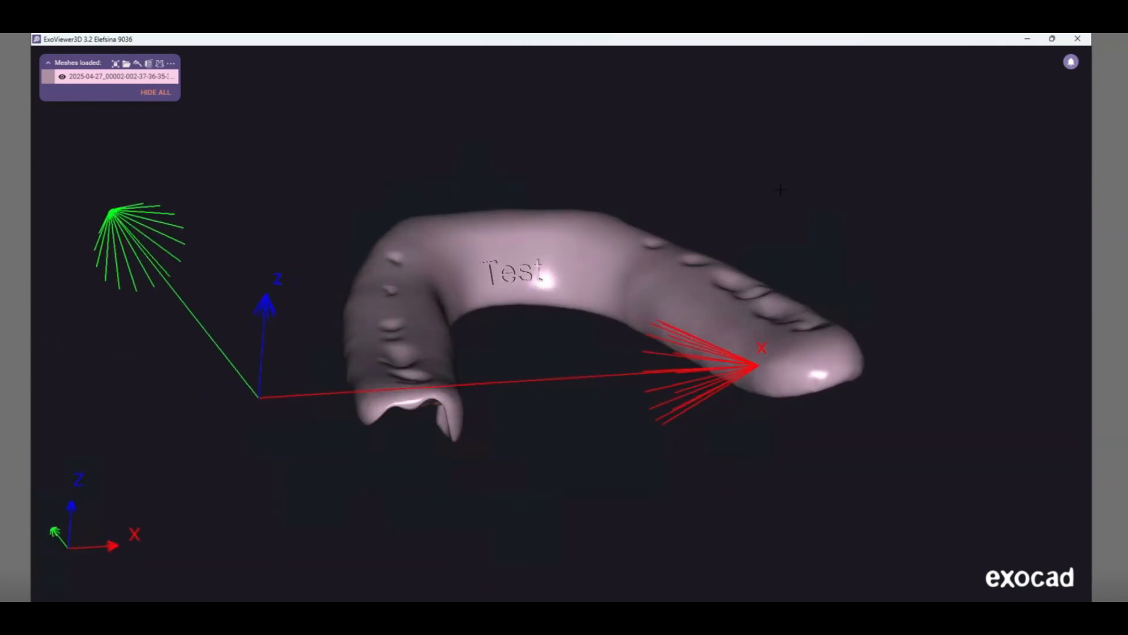
pyautogui.moveTo(591, 283); pyautogui.dragTo(524, 434, button='right')
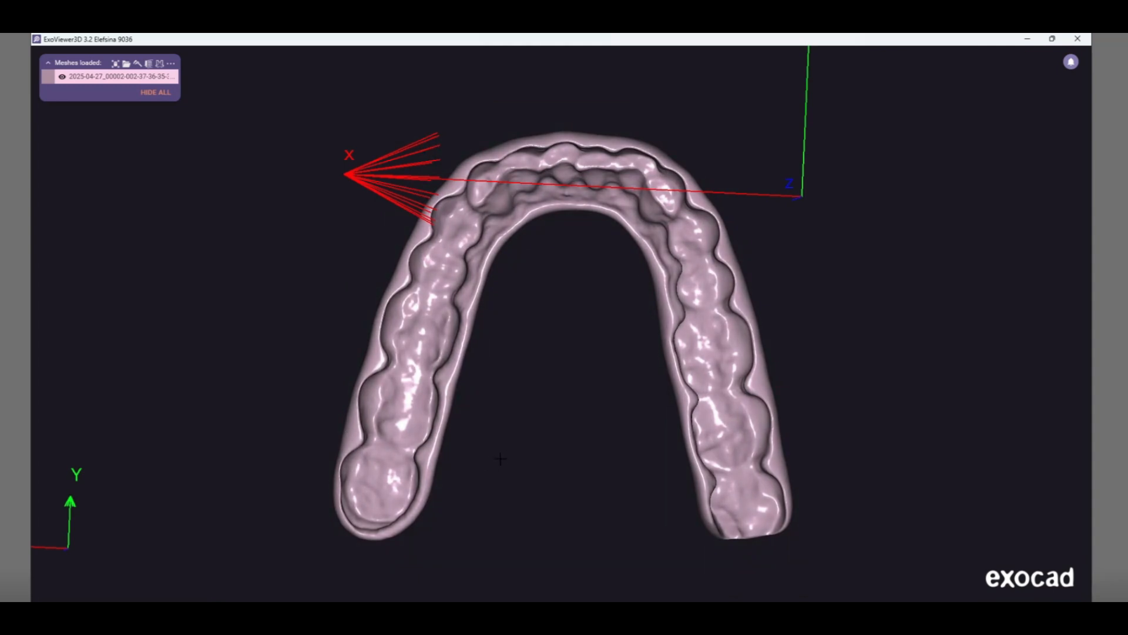
pyautogui.moveTo(505, 457); pyautogui.dragTo(394, 439, button='right')
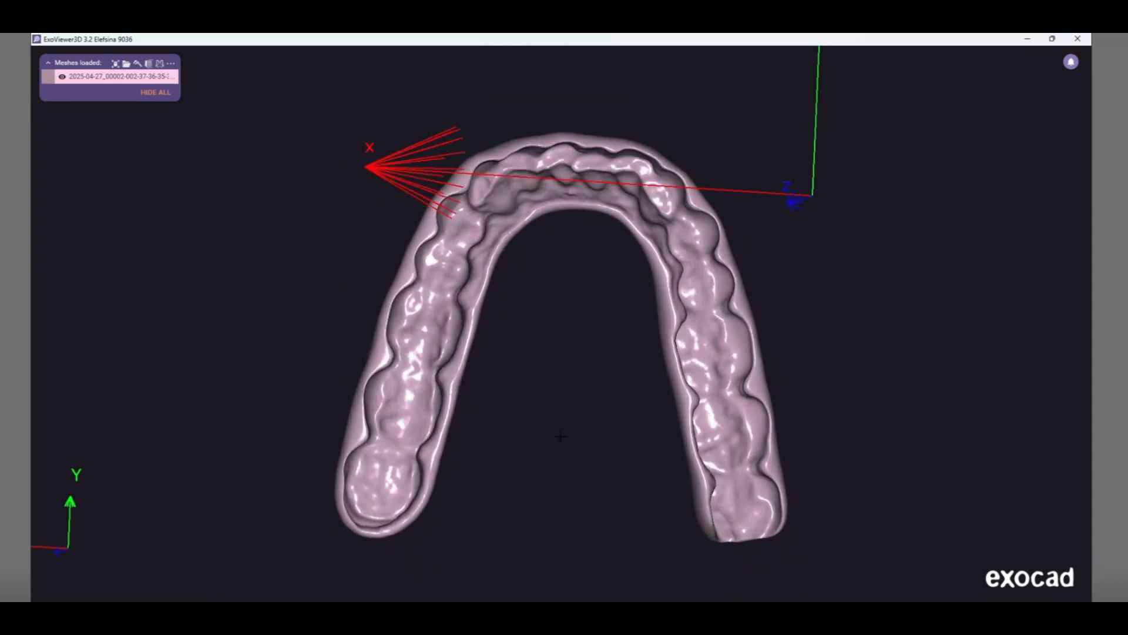
pyautogui.moveTo(560, 436); pyautogui.dragTo(579, 439, button='right')
pyautogui.scroll(4, 579, 441)
pyautogui.scroll(-3, 577, 449)
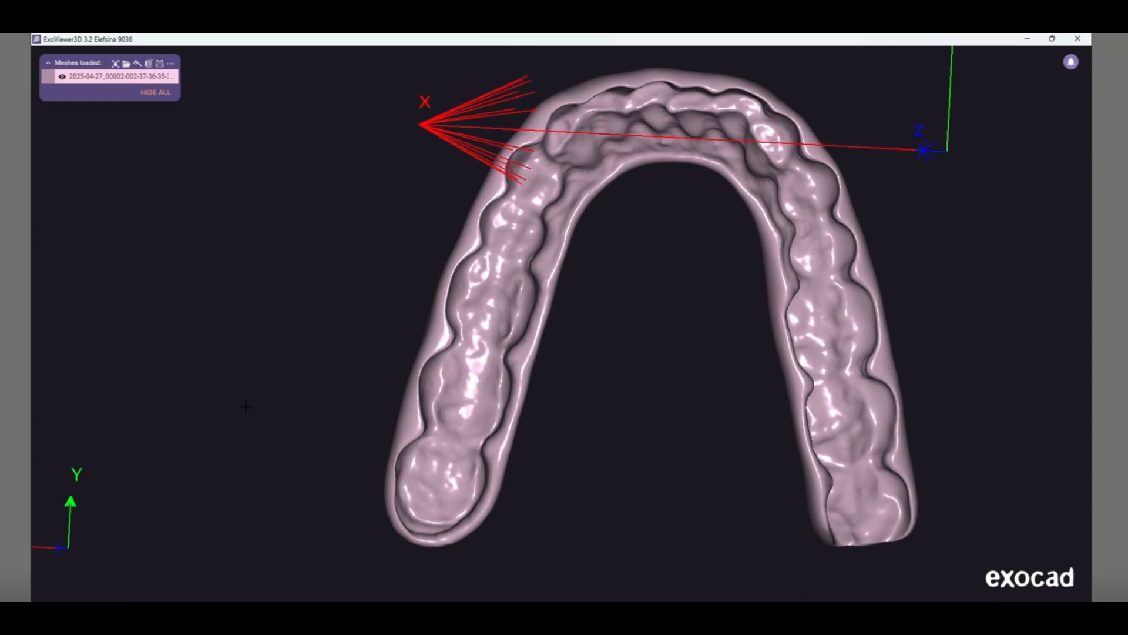
pyautogui.scroll(-2, 246, 406)
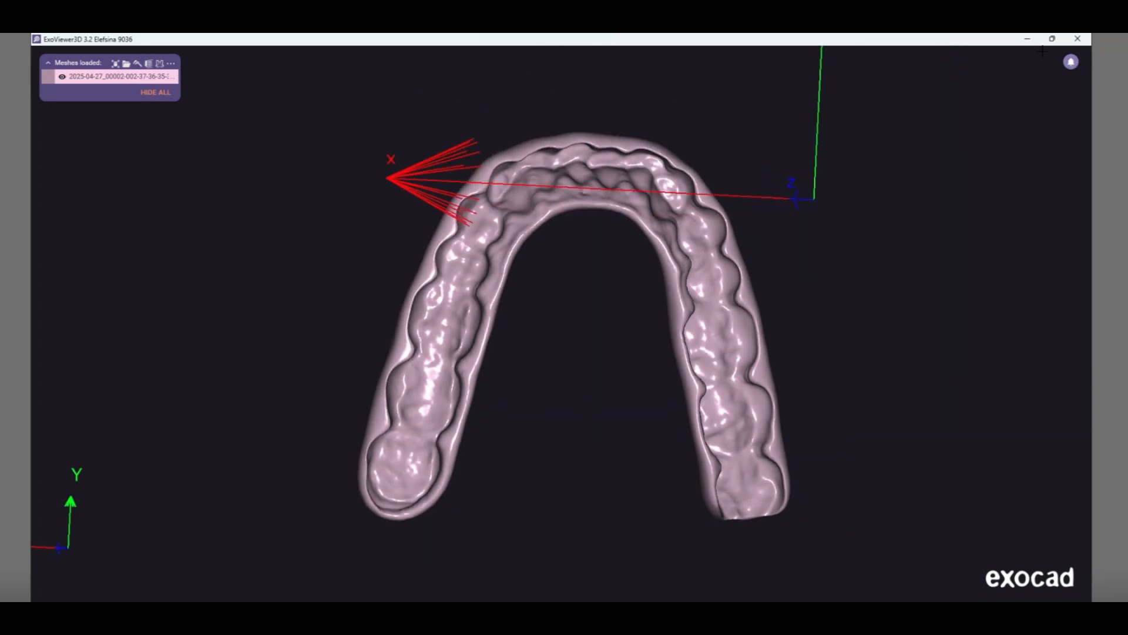
# Open a cut view in the viewer and place the section plane over the back tooth area of the splint's rounded-end arm
pyautogui.rightClick(942, 470)
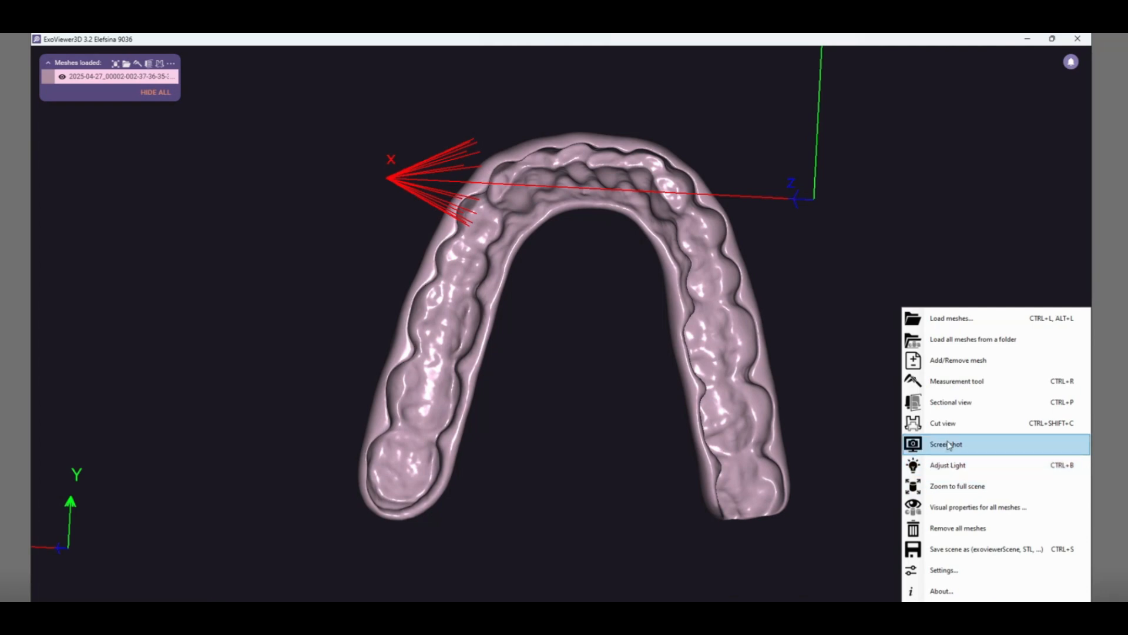
pyautogui.click(653, 411)
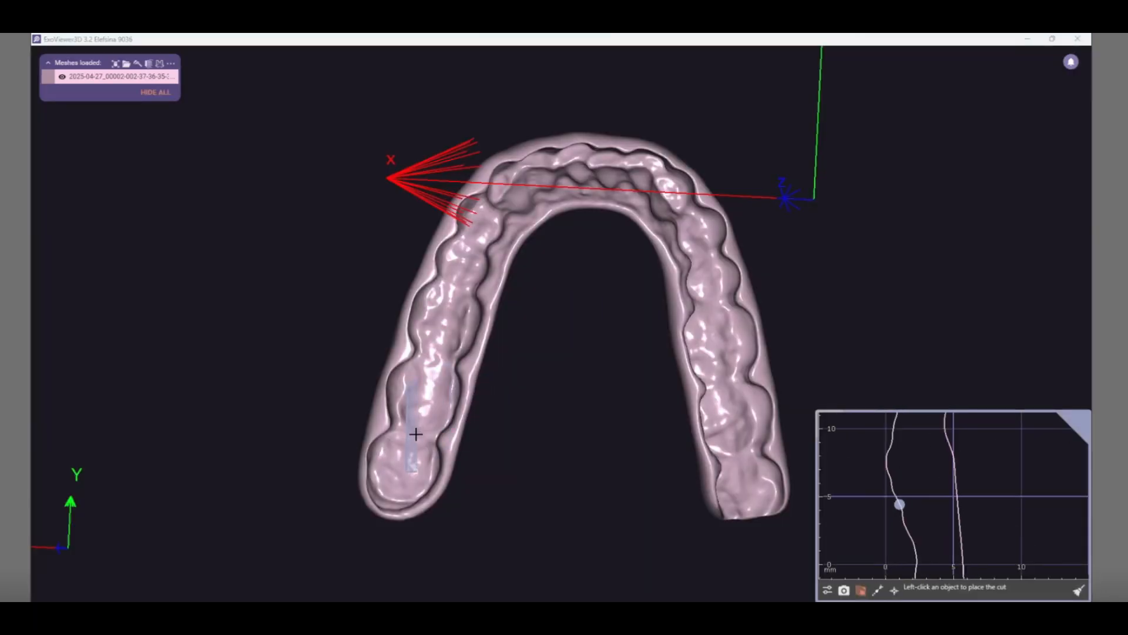
pyautogui.click(423, 440)
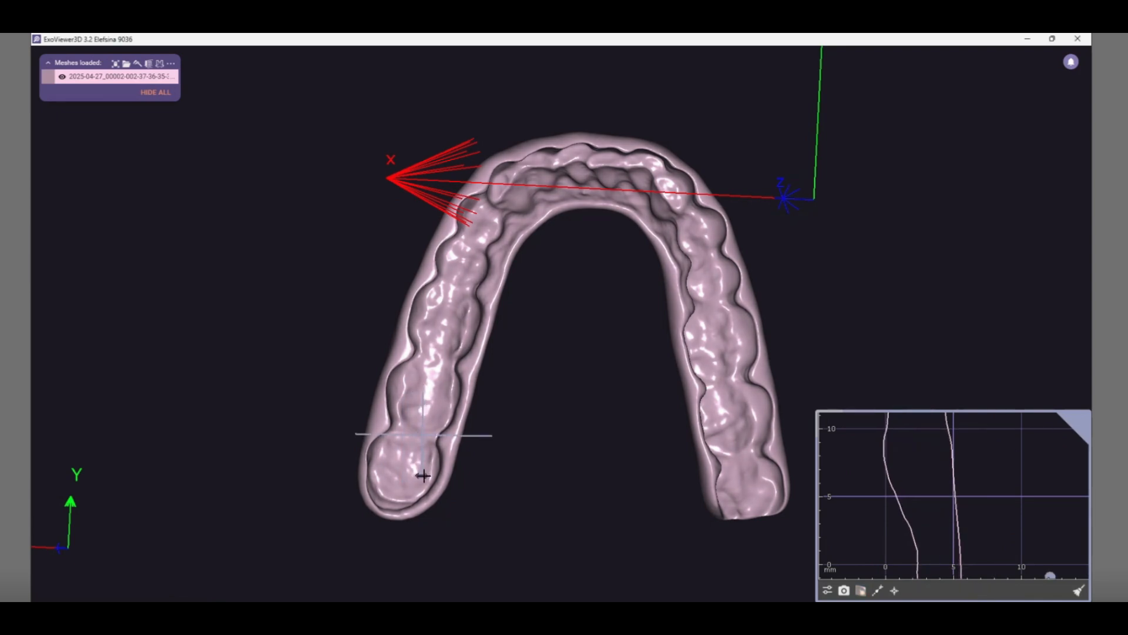
pyautogui.moveTo(423, 476)
pyautogui.mouseDown()
pyautogui.moveTo(380, 461)
pyautogui.moveTo(379, 472)
pyautogui.moveTo(429, 467)
pyautogui.mouseUp()
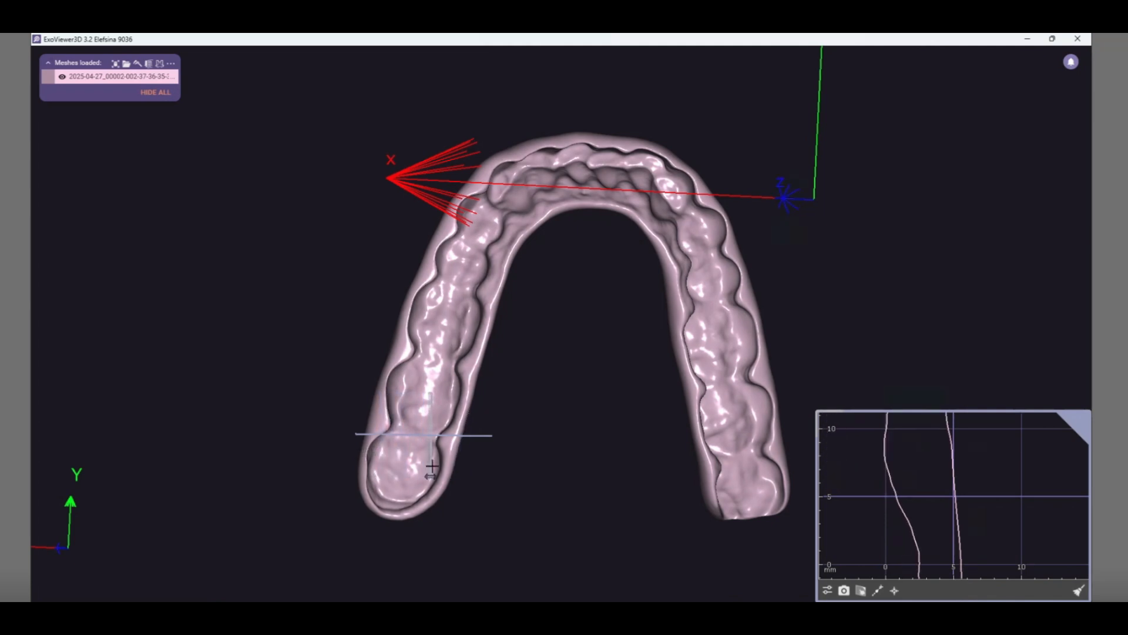
pyautogui.scroll(5, 498, 456)
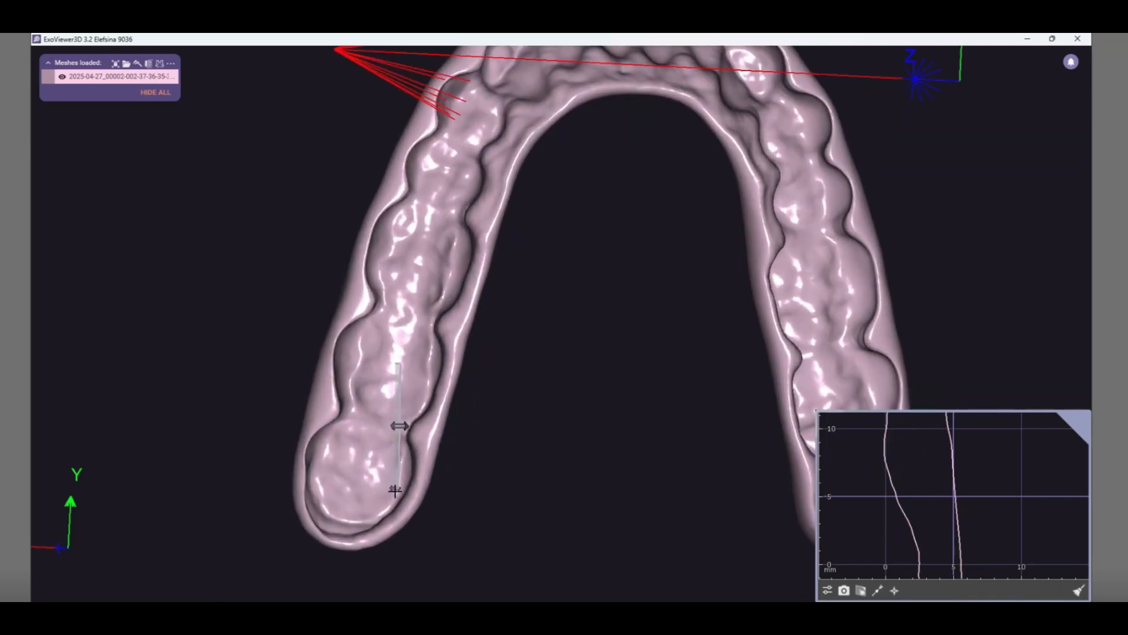
pyautogui.moveTo(397, 430); pyautogui.dragTo(379, 445)
# View the splint from its chewing side and turn the cut plane crosswise to the arm near its back end
pyautogui.rightClick(381, 442)
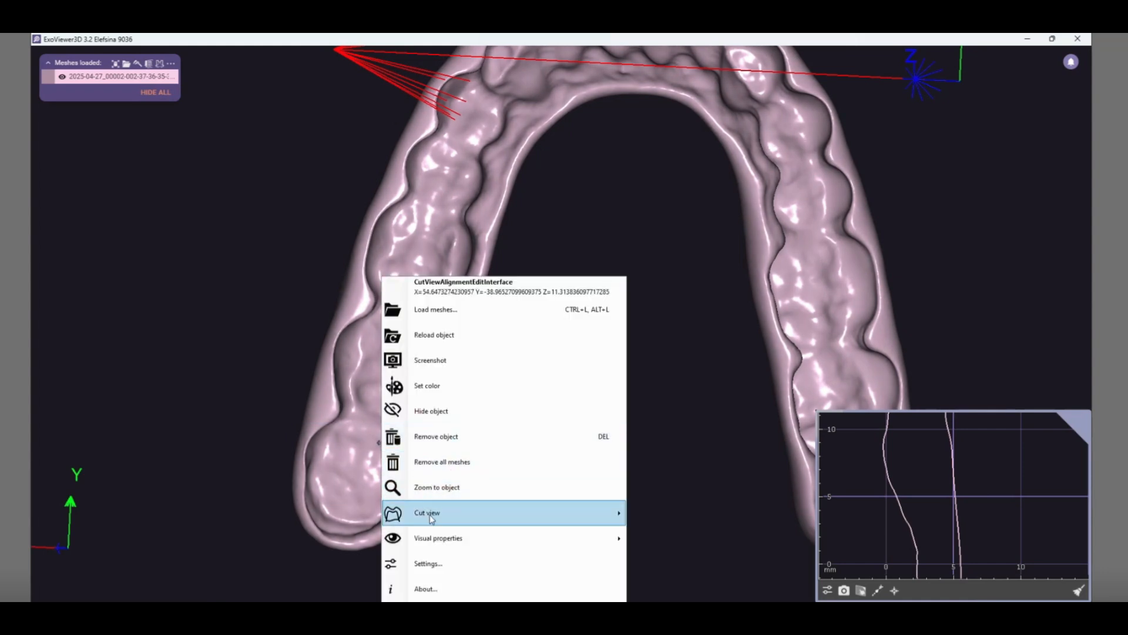
pyautogui.click(456, 442)
pyautogui.moveTo(514, 424)
pyautogui.mouseDown(button='right')
pyautogui.moveTo(443, 462)
pyautogui.moveTo(404, 504)
pyautogui.moveTo(864, 370)
pyautogui.moveTo(563, 334)
pyautogui.moveTo(660, 295)
pyautogui.moveTo(731, 284)
pyautogui.moveTo(501, 448)
pyautogui.moveTo(527, 433)
pyautogui.mouseUp(button='right')
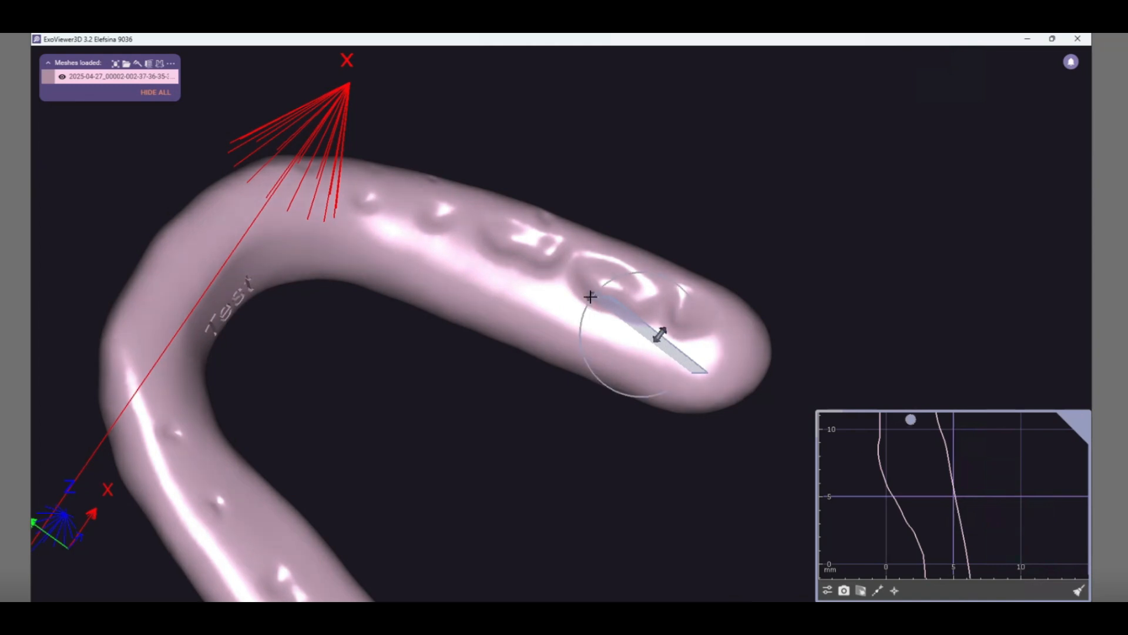
pyautogui.moveTo(590, 297); pyautogui.dragTo(600, 389)
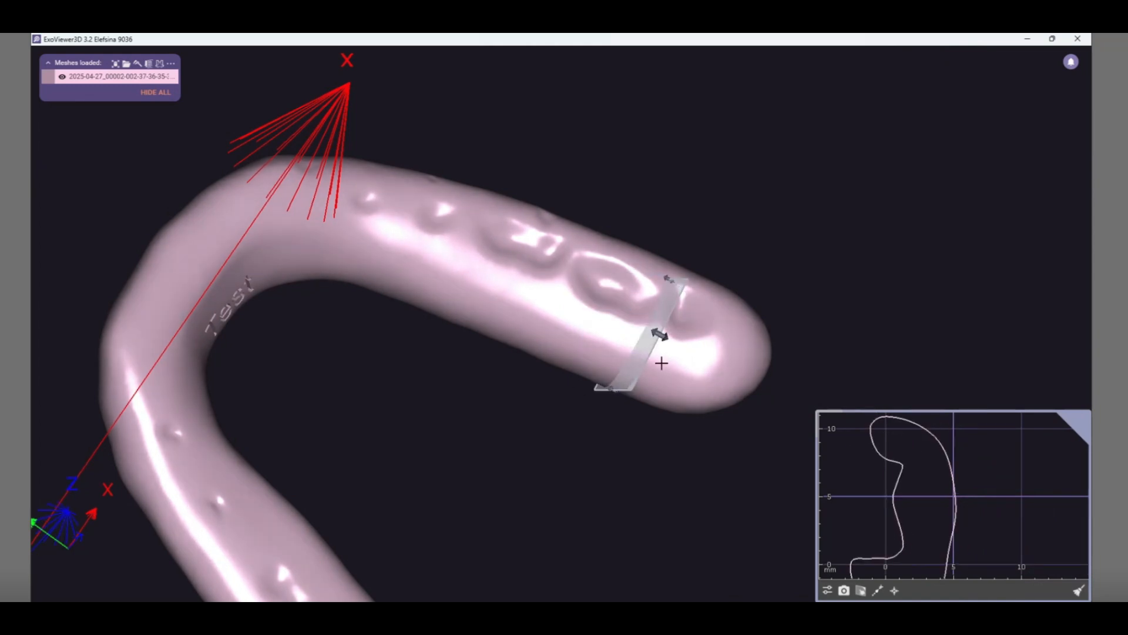
# Shift the cut plane slightly forward along the arm and fine-tune its angle across the splint
pyautogui.scroll(1, 681, 342)
pyautogui.scroll(2, 681, 343)
pyautogui.moveTo(656, 335); pyautogui.dragTo(620, 319)
pyautogui.moveTo(663, 258); pyautogui.dragTo(672, 235)
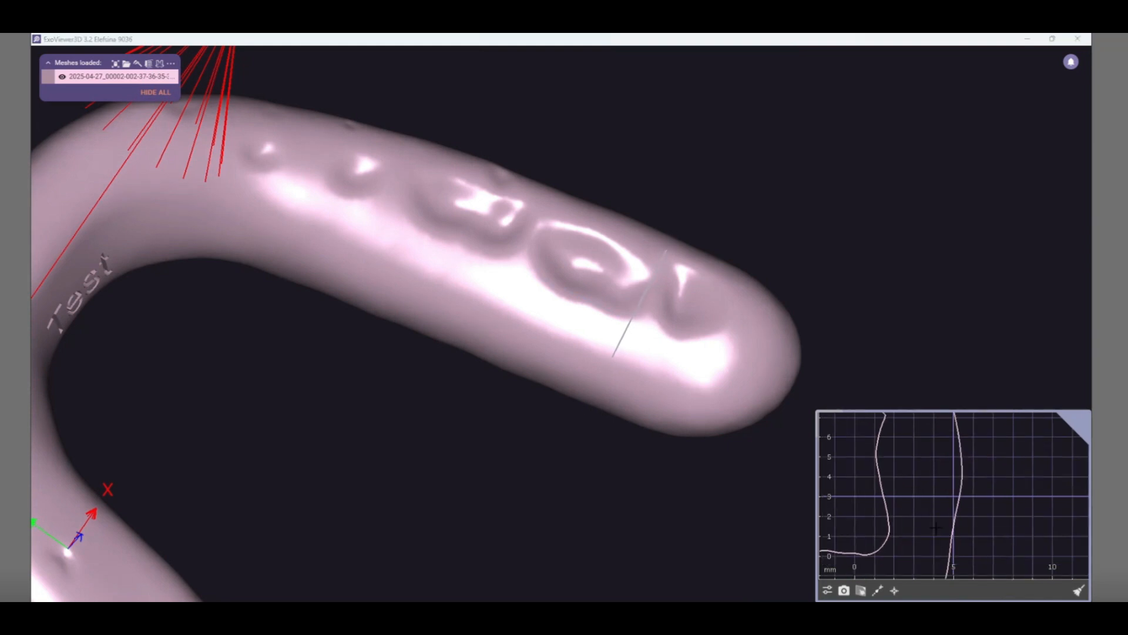
# Measure the splint's thickness at the curved upper part of the cross-section, from its inner contour to its outer contour
pyautogui.moveTo(936, 528); pyautogui.dragTo(929, 554, button='right')
pyautogui.scroll(2, 898, 516)
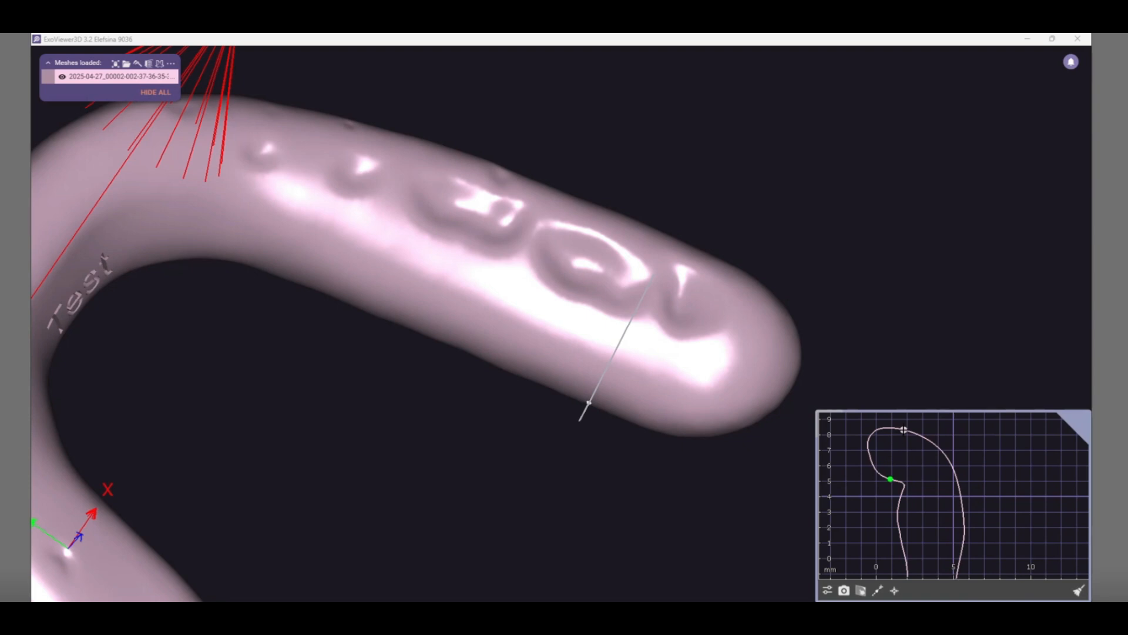
pyautogui.moveTo(904, 429); pyautogui.dragTo(890, 478)
pyautogui.scroll(-3, 908, 507)
pyautogui.moveTo(746, 346); pyautogui.dragTo(748, 352, button='right')
pyautogui.moveTo(638, 399); pyautogui.dragTo(679, 320)
pyautogui.scroll(3, 928, 461)
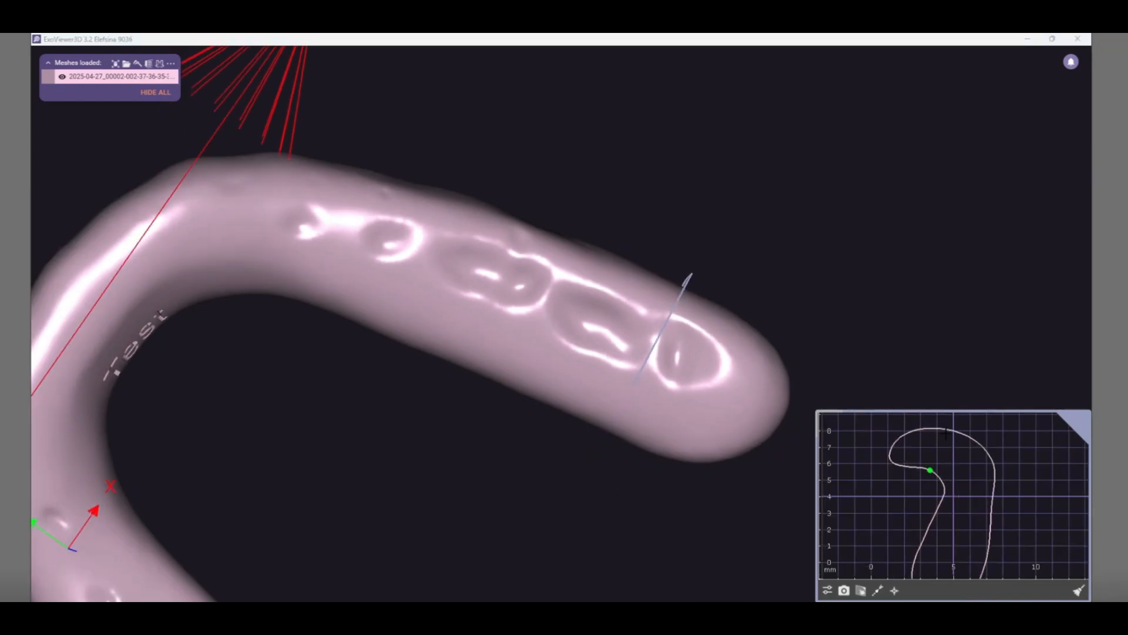
pyautogui.click(950, 430)
pyautogui.scroll(-3, 901, 507)
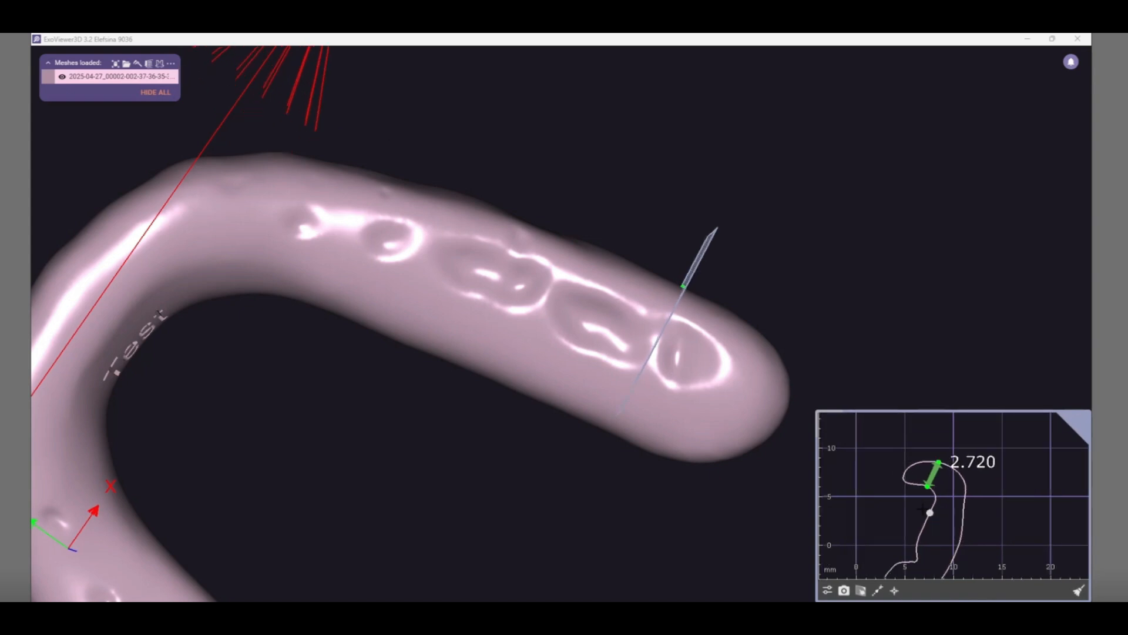
pyautogui.moveTo(901, 506); pyautogui.dragTo(868, 464)
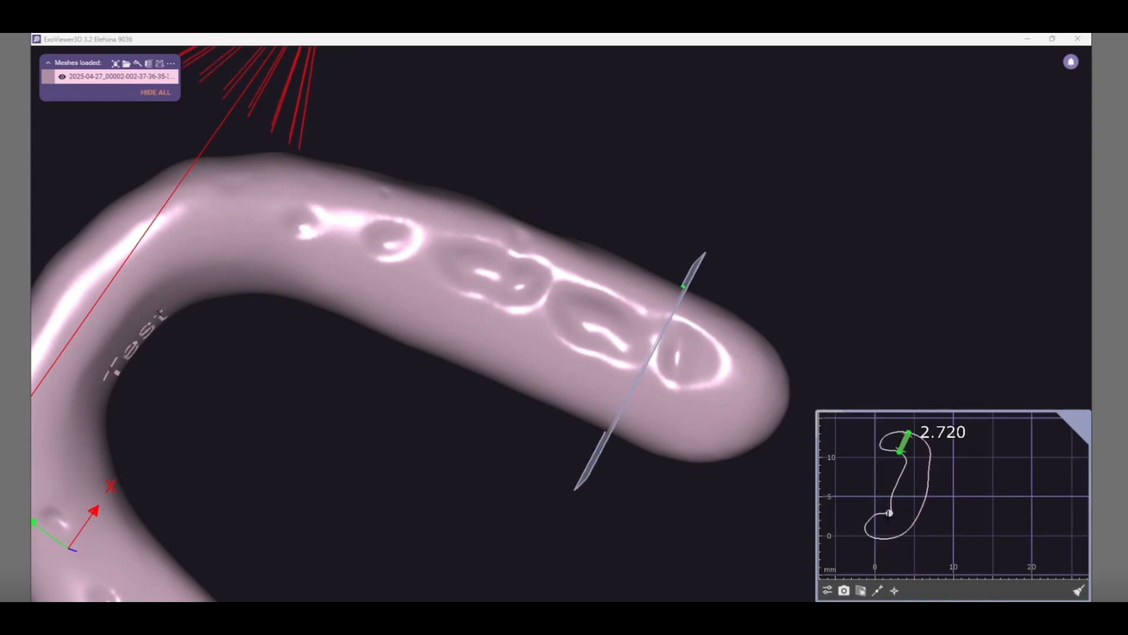
# Turn the splint to its inner side and place the cut plane across the last molar of the flat-ended arm
pyautogui.moveTo(764, 382); pyautogui.dragTo(675, 440, button='right')
pyautogui.scroll(-5, 658, 446)
pyautogui.moveTo(604, 439); pyautogui.dragTo(669, 234, button='middle')
pyautogui.moveTo(669, 234); pyautogui.dragTo(572, 445, button='right')
pyautogui.moveTo(572, 446); pyautogui.dragTo(621, 314, button='middle')
pyautogui.scroll(5, 621, 313)
pyautogui.moveTo(621, 314); pyautogui.dragTo(635, 294, button='right')
pyautogui.moveTo(635, 293); pyautogui.dragTo(614, 380, button='middle')
pyautogui.moveTo(614, 380); pyautogui.dragTo(721, 378, button='right')
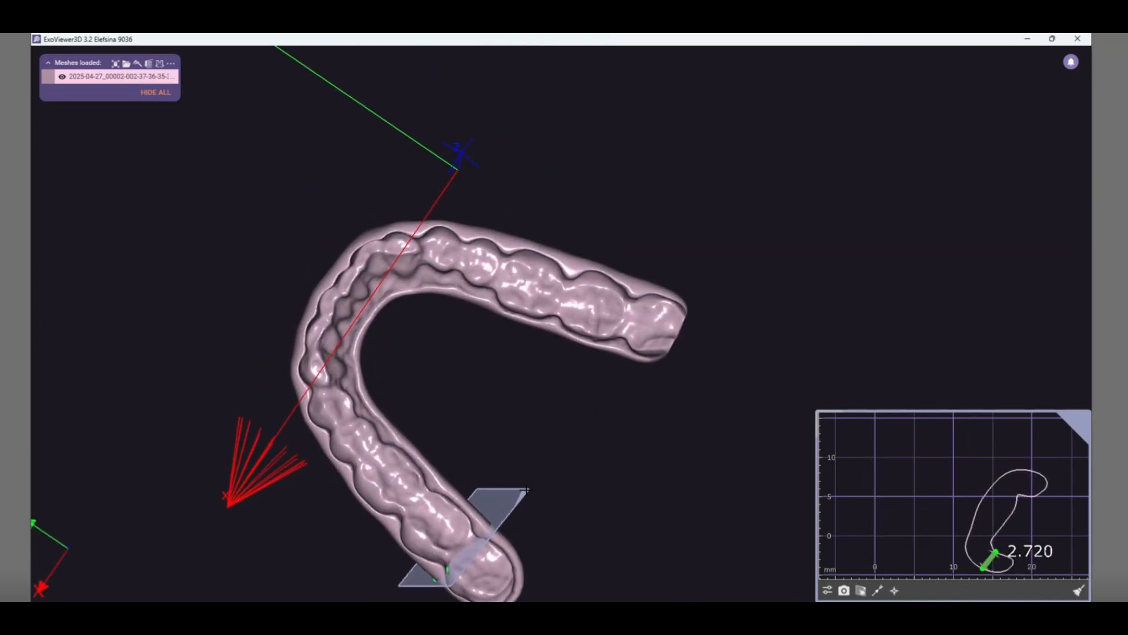
pyautogui.moveTo(524, 491)
pyautogui.mouseDown()
pyautogui.moveTo(636, 306)
pyautogui.moveTo(670, 300)
pyautogui.moveTo(658, 293)
pyautogui.mouseUp()
pyautogui.scroll(-3, 1023, 486)
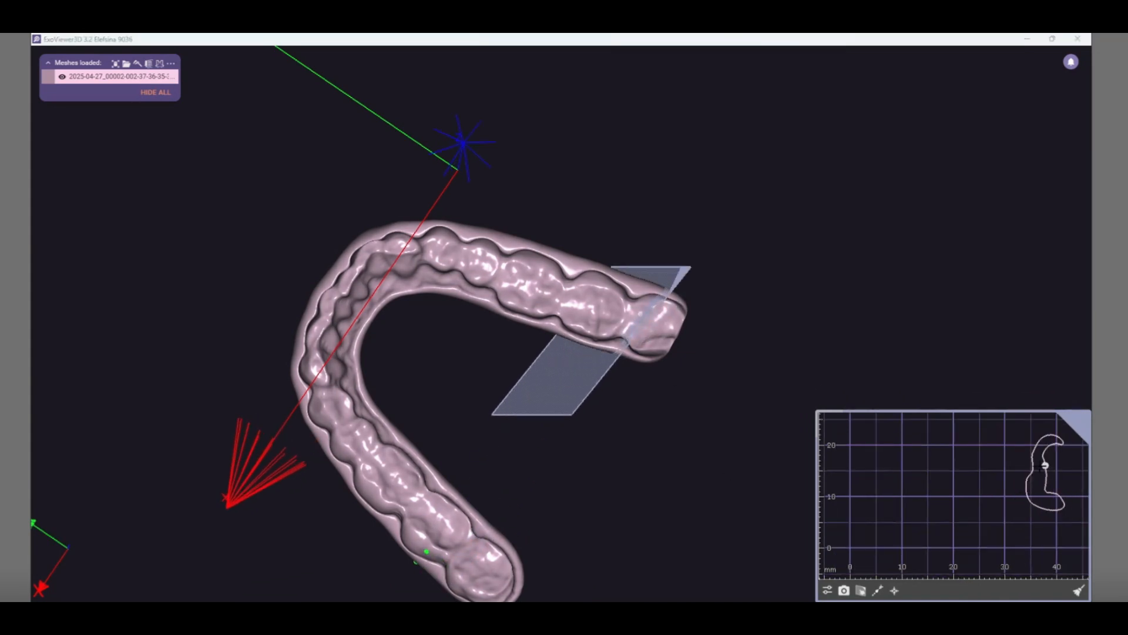
# Measure the splint's thickness in this cross-section at its curved edge and at its side wall
pyautogui.scroll(3, 973, 497)
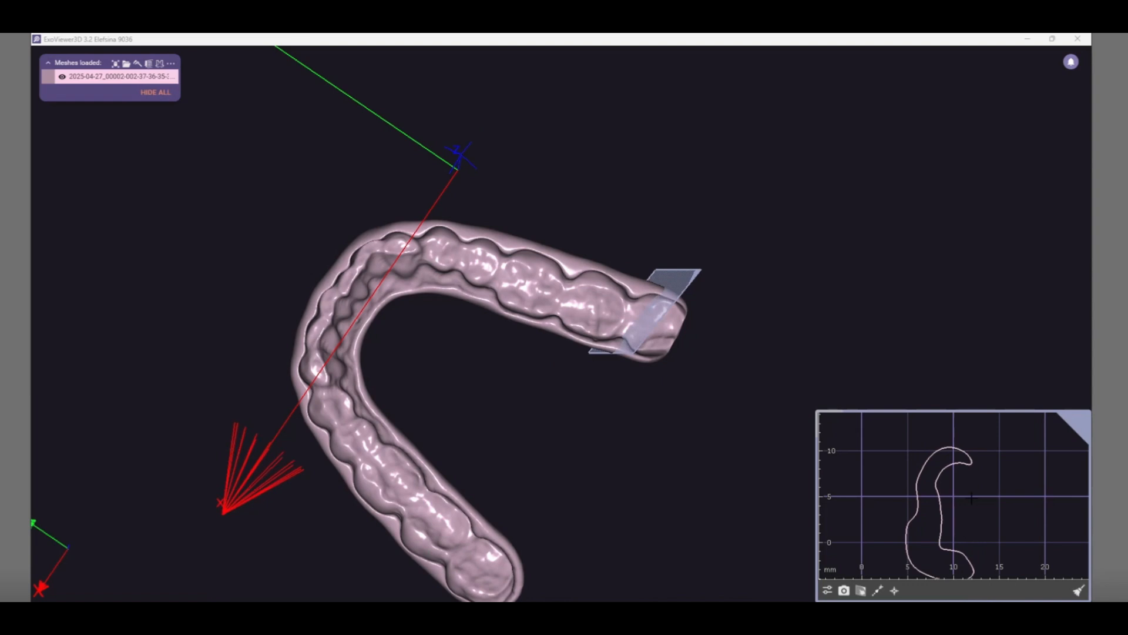
pyautogui.scroll(2, 953, 463)
pyautogui.click(954, 457)
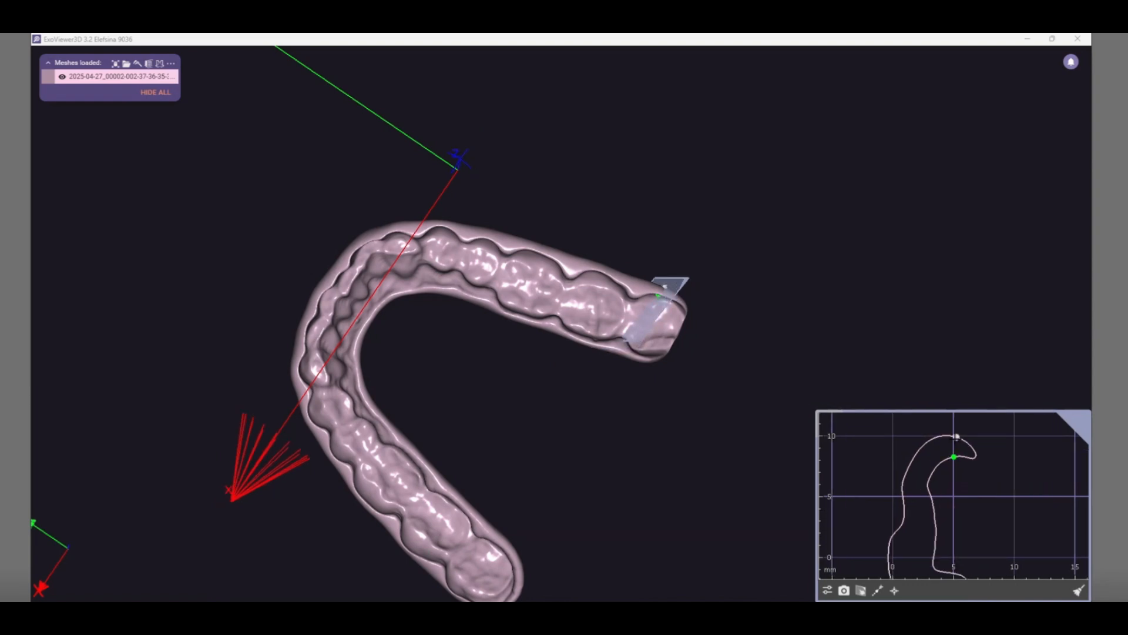
pyautogui.click(957, 438)
pyautogui.click(928, 480)
pyautogui.click(906, 474)
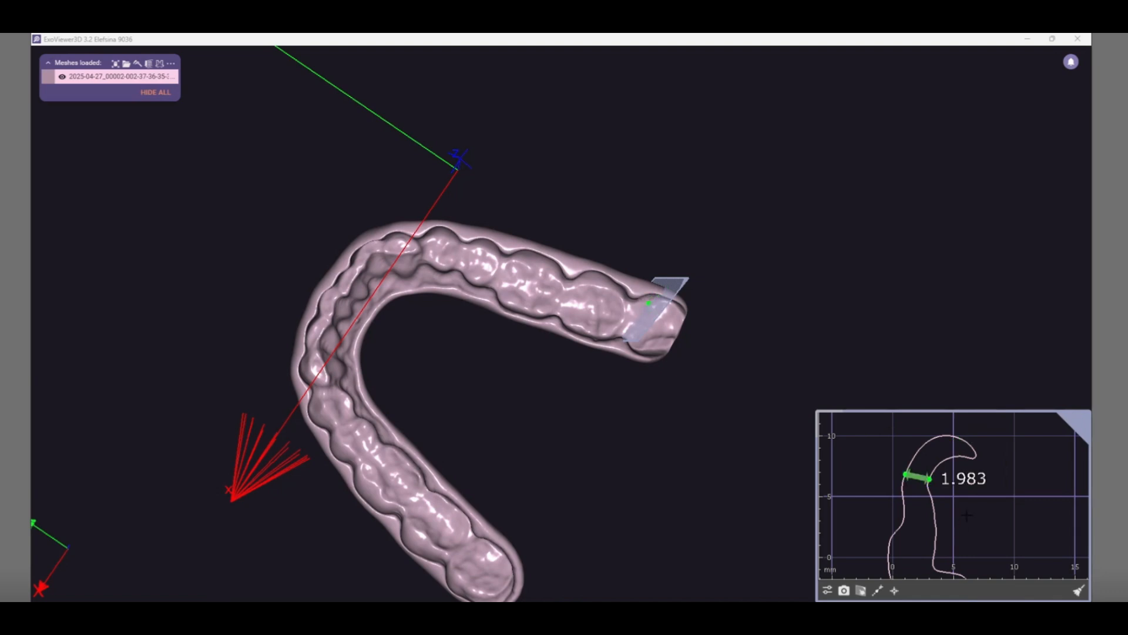
pyautogui.scroll(-2, 966, 516)
pyautogui.moveTo(950, 490)
pyautogui.mouseDown(button='middle')
pyautogui.moveTo(964, 442)
pyautogui.moveTo(949, 479)
pyautogui.mouseUp(button='middle')
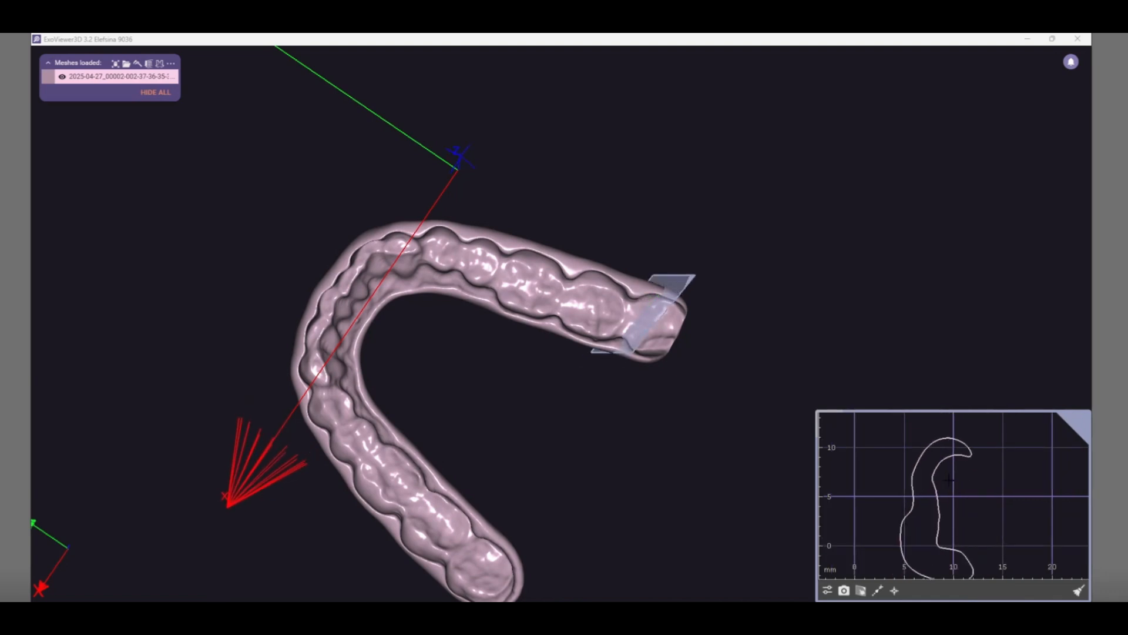
pyautogui.click(934, 470)
pyautogui.click(916, 465)
# Orient the view to show the whole splint's inner side, then close the mesh viewer
pyautogui.scroll(-2, 628, 429)
pyautogui.moveTo(627, 430)
pyautogui.mouseDown(button='right')
pyautogui.moveTo(639, 433)
pyautogui.moveTo(630, 434)
pyautogui.moveTo(713, 325)
pyautogui.moveTo(738, 335)
pyautogui.moveTo(695, 353)
pyautogui.moveTo(723, 311)
pyautogui.mouseUp(button='right')
pyautogui.scroll(3, 639, 433)
pyautogui.scroll(-3, 694, 352)
pyautogui.moveTo(549, 347); pyautogui.dragTo(565, 360, button='middle')
pyautogui.moveTo(565, 359); pyautogui.dragTo(569, 353, button='right')
pyautogui.scroll(2, 559, 357)
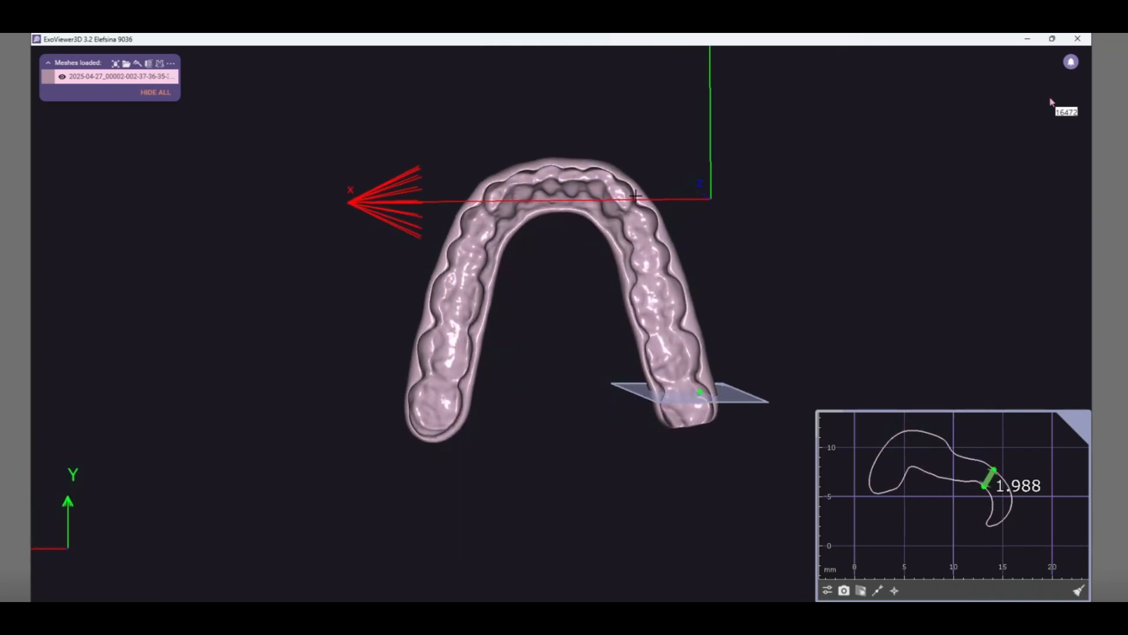
pyautogui.moveTo(762, 293); pyautogui.dragTo(764, 285, button='right')
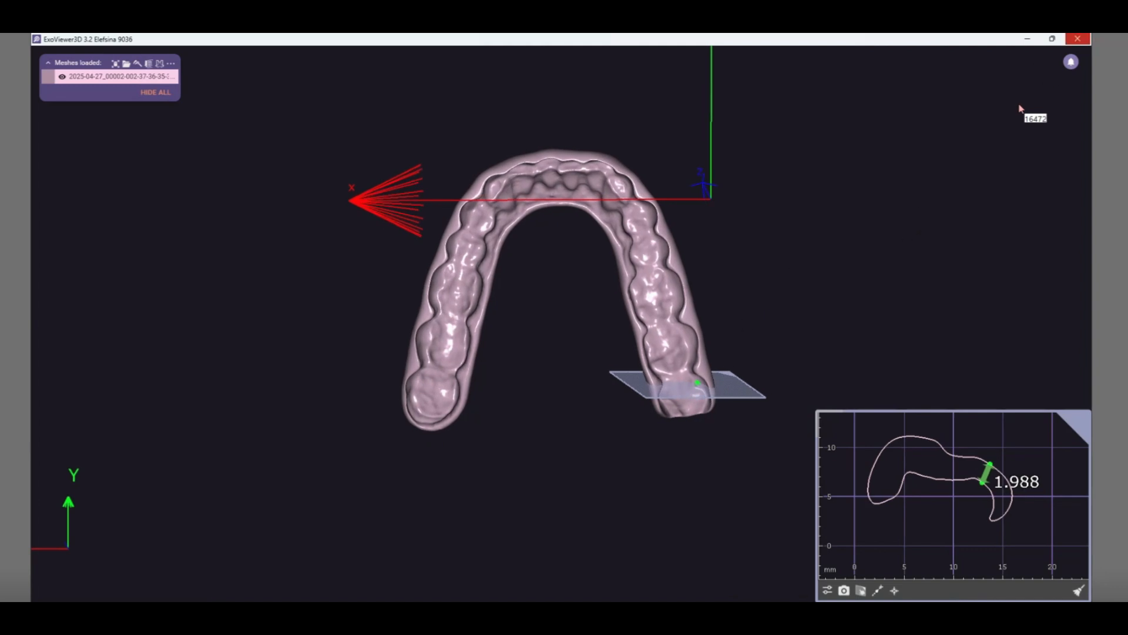
pyautogui.click(1078, 39)
pyautogui.moveTo(584, 323); pyautogui.dragTo(543, 139)
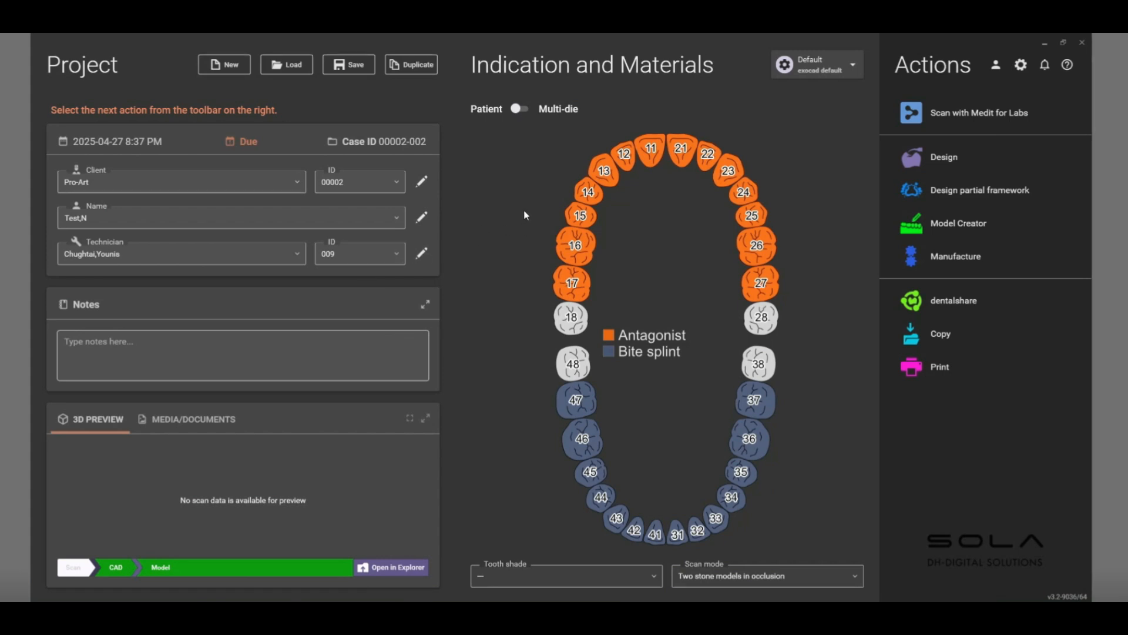
# Start a new project for client Pro-Art with the patient name Test2 and assign the technician
pyautogui.click(120, 182)
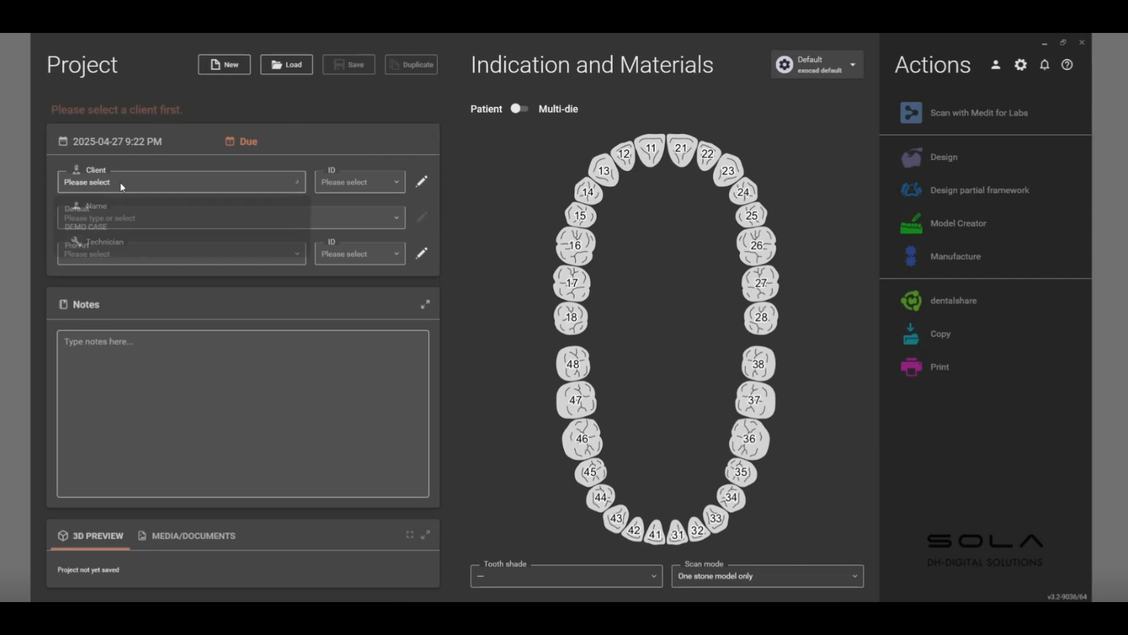
pyautogui.click(93, 242)
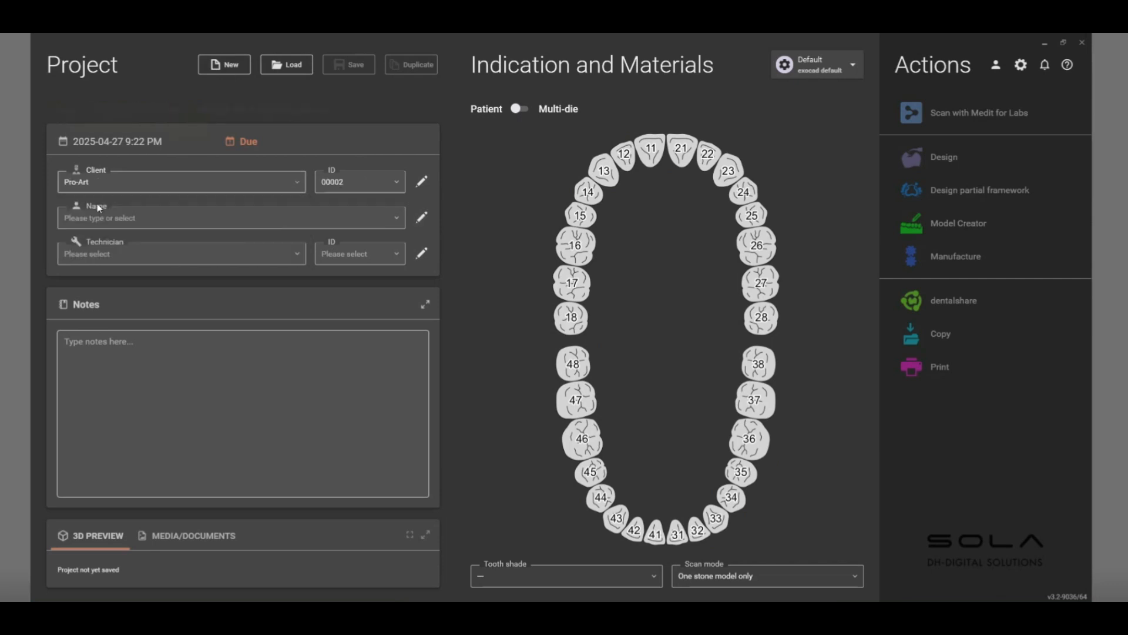
pyautogui.click(92, 218)
pyautogui.write('T')
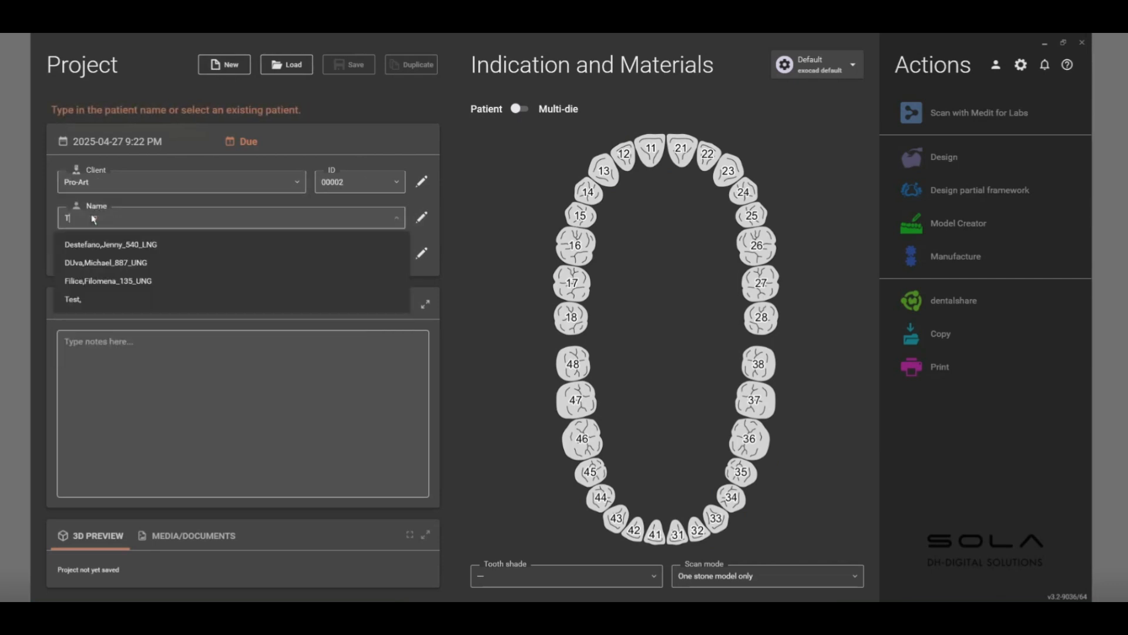
pyautogui.write('est2')
pyautogui.click(107, 252)
pyautogui.click(101, 279)
pyautogui.click(127, 360)
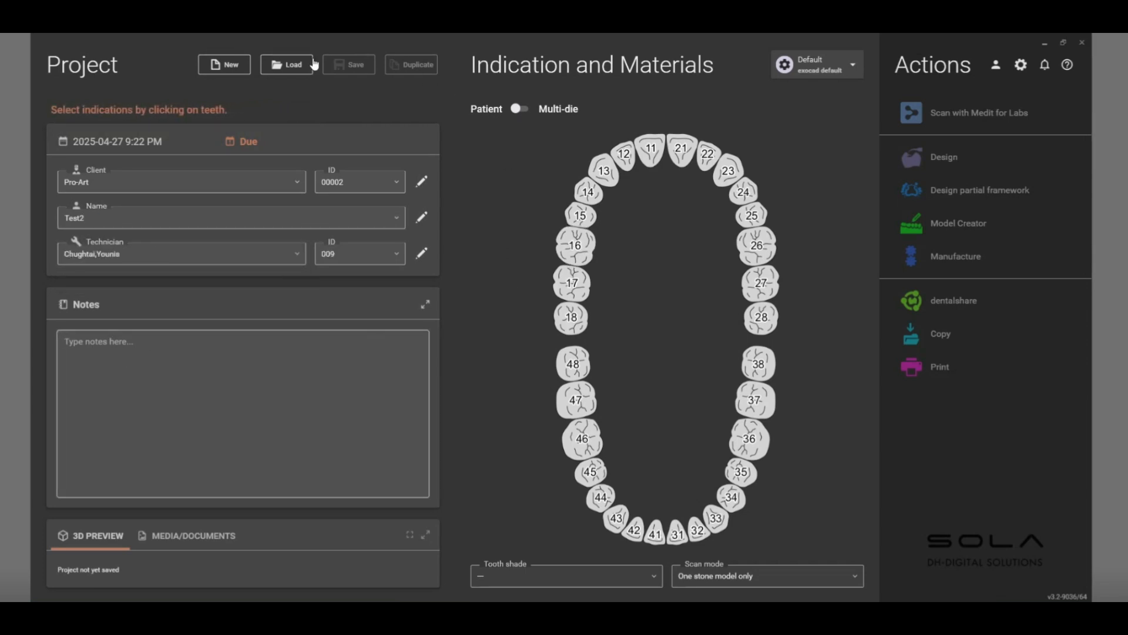
# Define a 3D Print bite splint from tooth 16 as a single arch appliance for the upper jaw and save the project
pyautogui.click(581, 248)
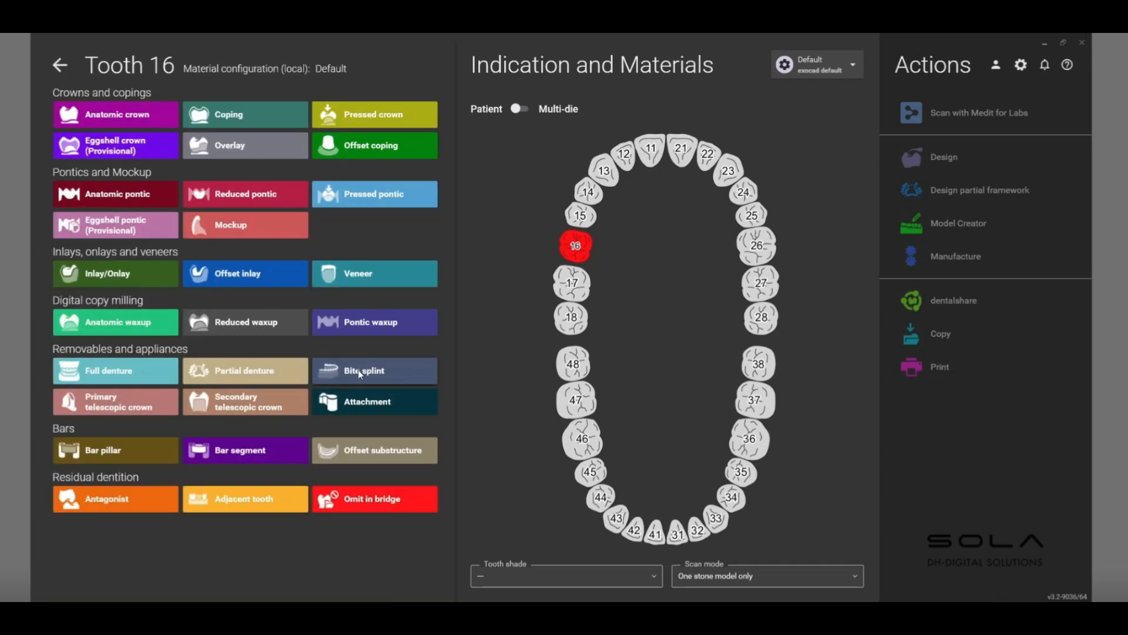
pyautogui.click(360, 372)
pyautogui.click(527, 130)
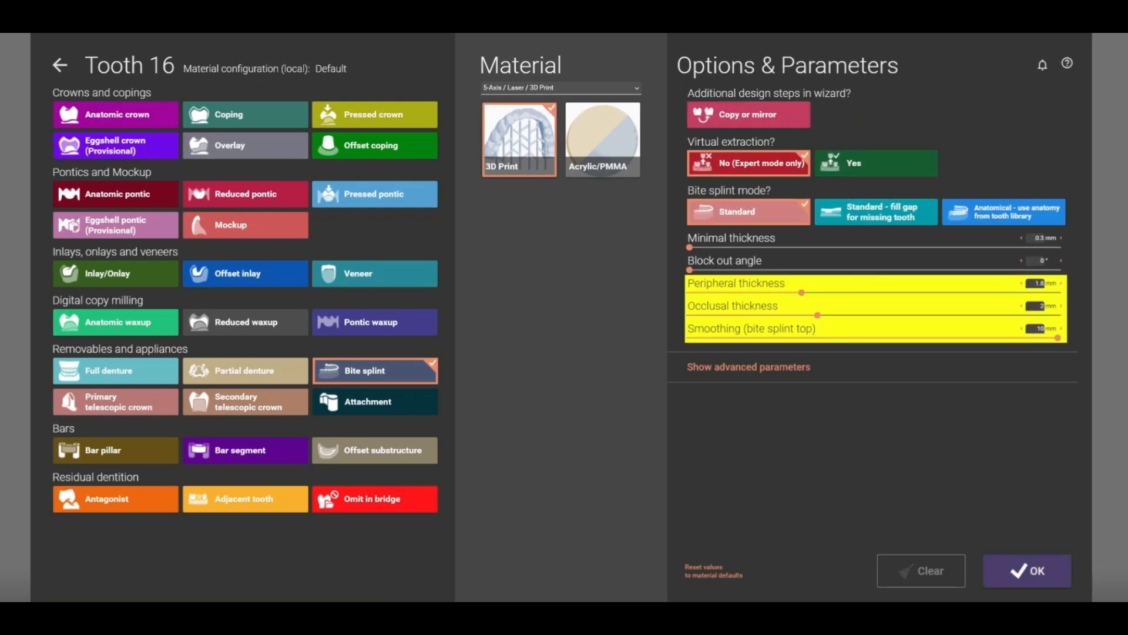
pyautogui.click(1015, 579)
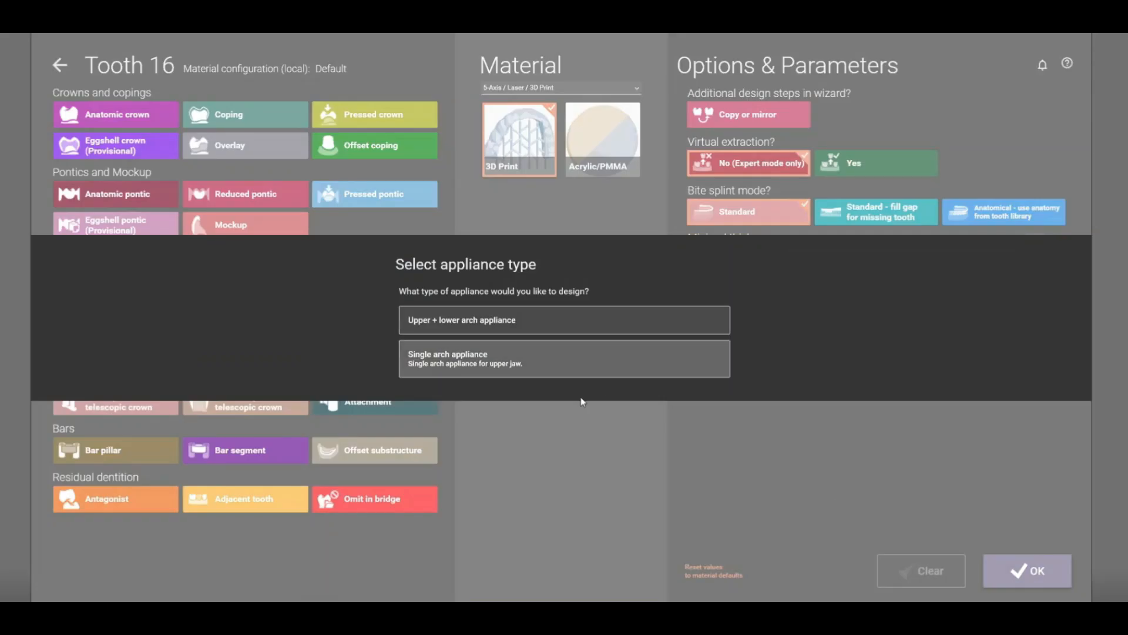
pyautogui.click(445, 363)
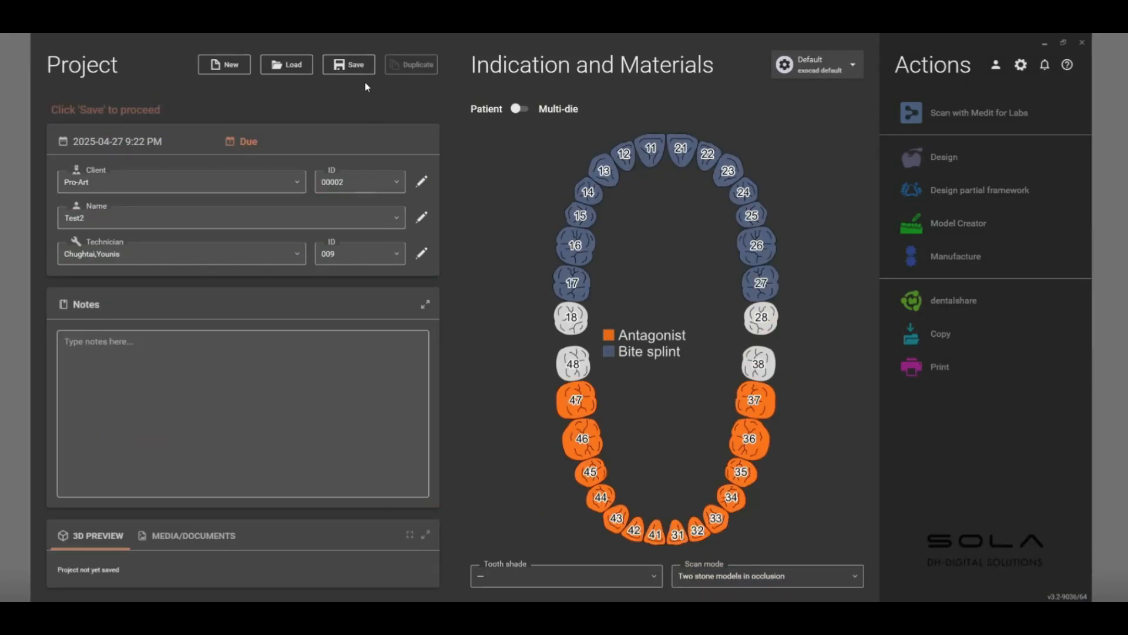
pyautogui.click(359, 69)
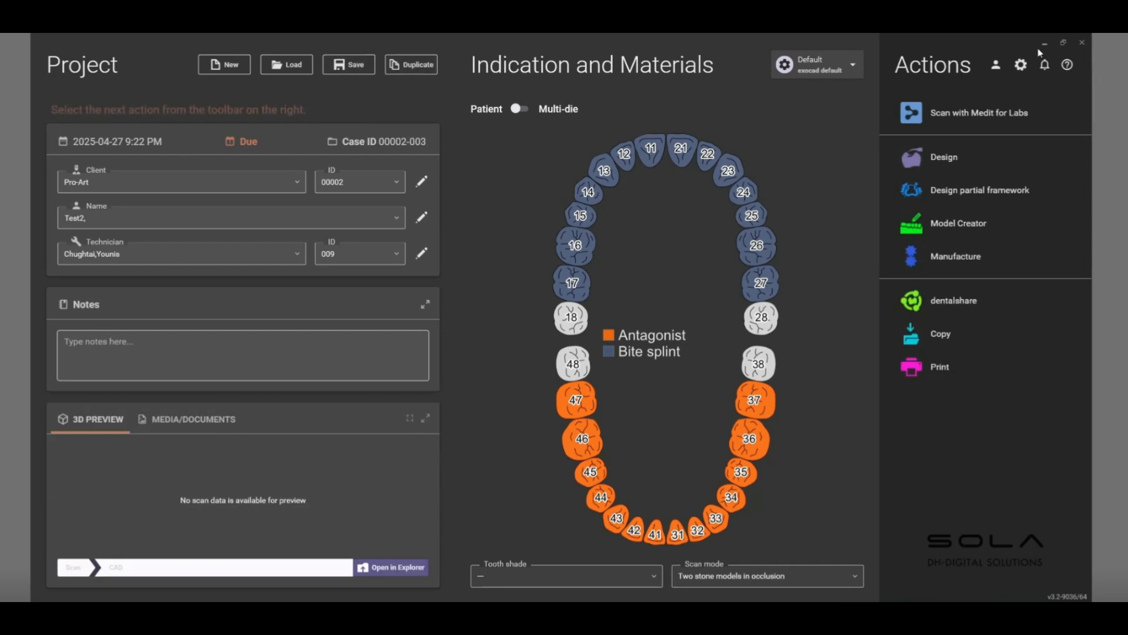
# Switch to the previous splint case's folder in File Explorer and copy its Lower and Upper scan folders
pyautogui.click(1045, 44)
pyautogui.click(700, 507)
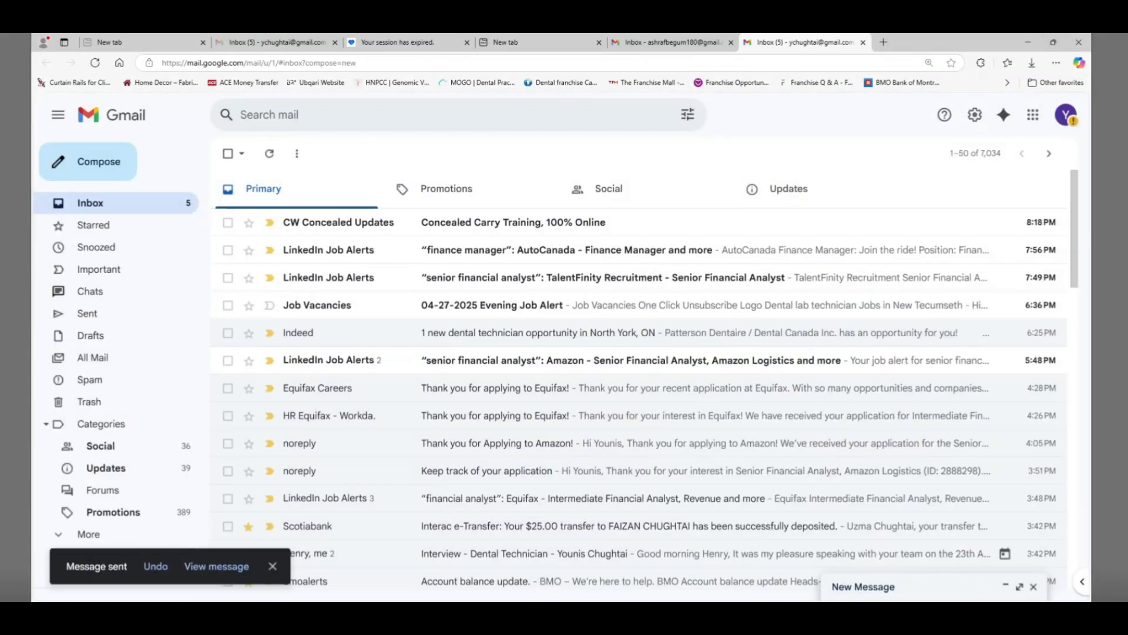
pyautogui.click(1027, 42)
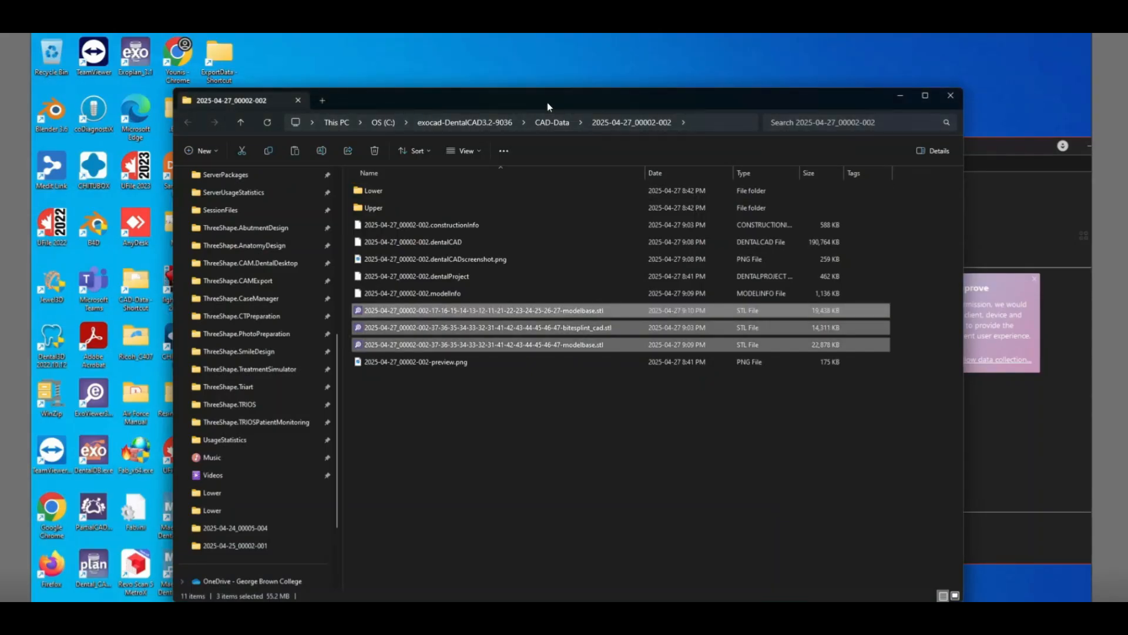
pyautogui.click(389, 194)
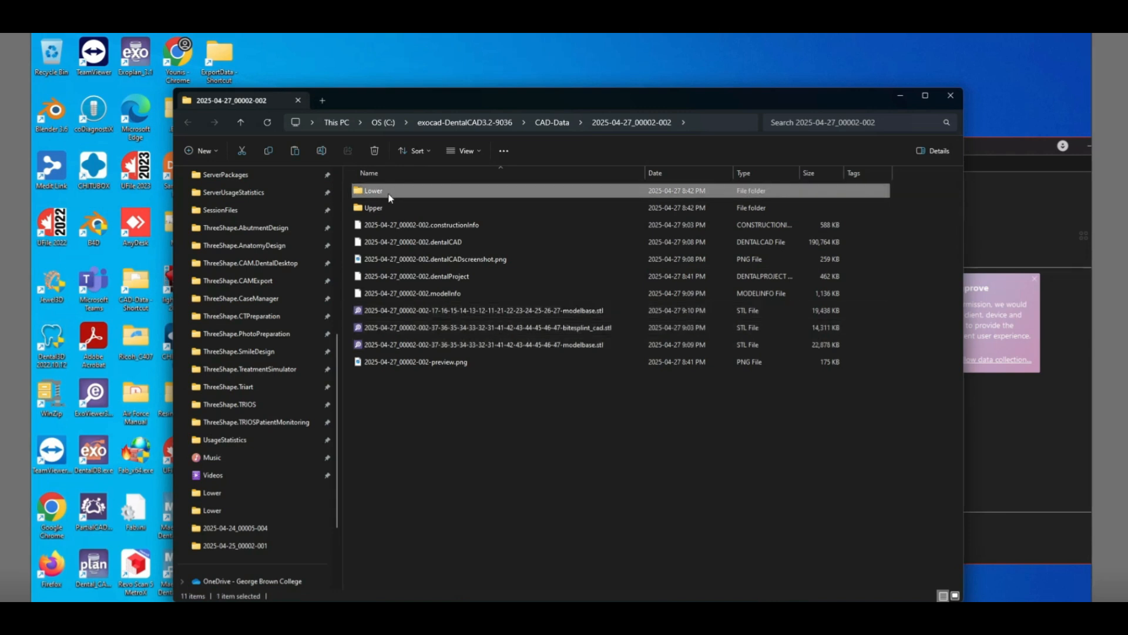
pyautogui.keyDown('ctrl'); pyautogui.click(382, 208); pyautogui.keyUp('ctrl')
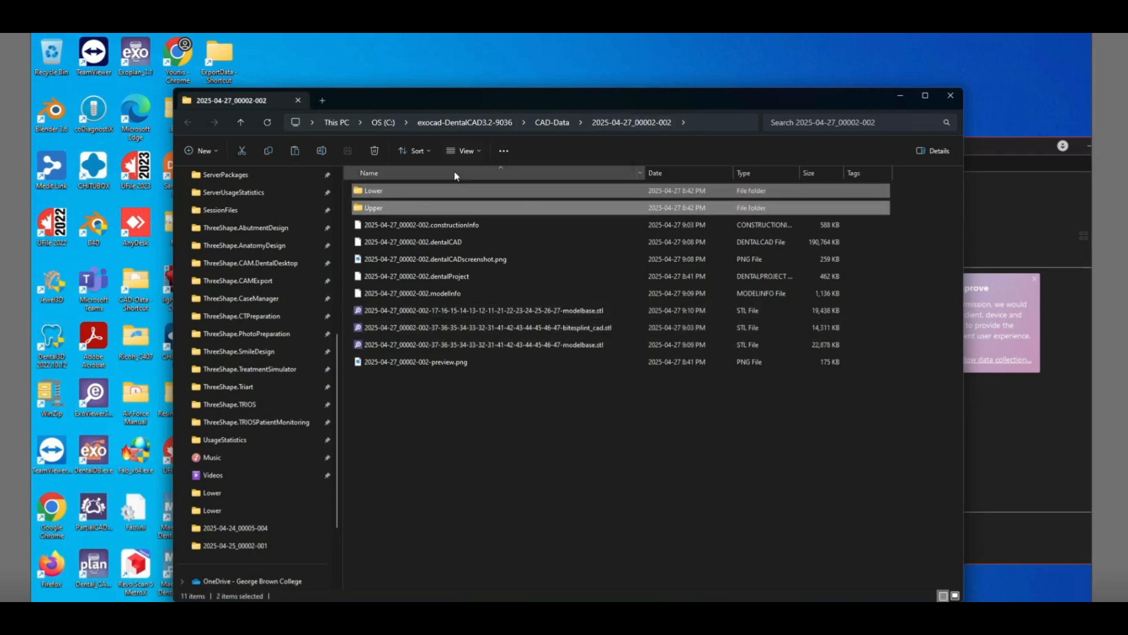
pyautogui.rightClick(444, 199)
pyautogui.click(476, 203)
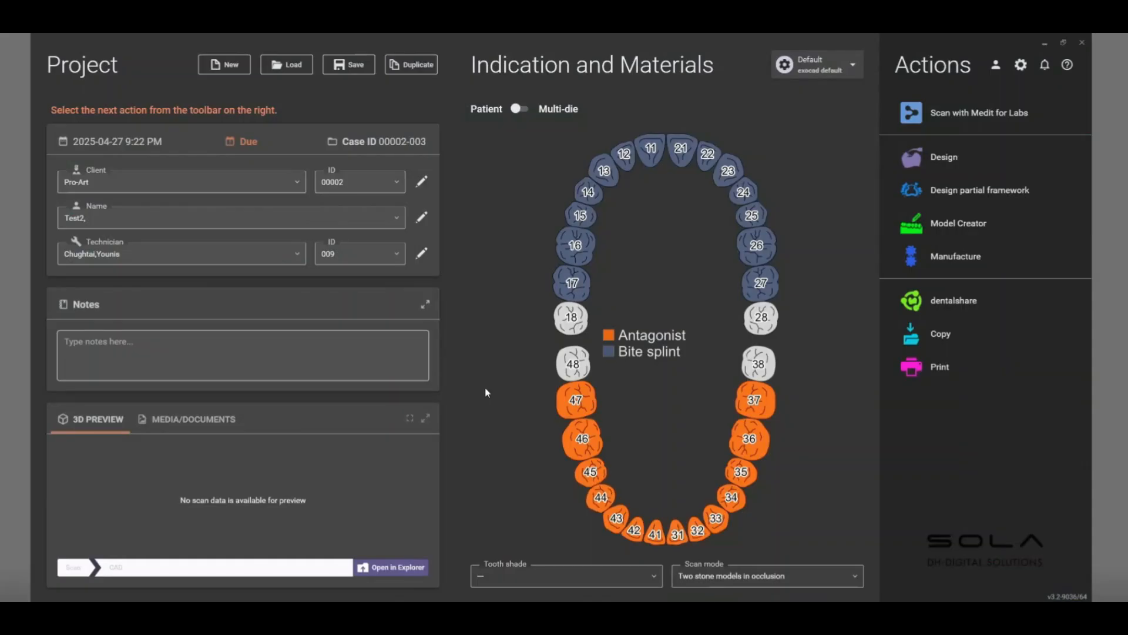
# Open the new project's folder, paste the Lower and Upper folders into it and close the folder window
pyautogui.click(397, 568)
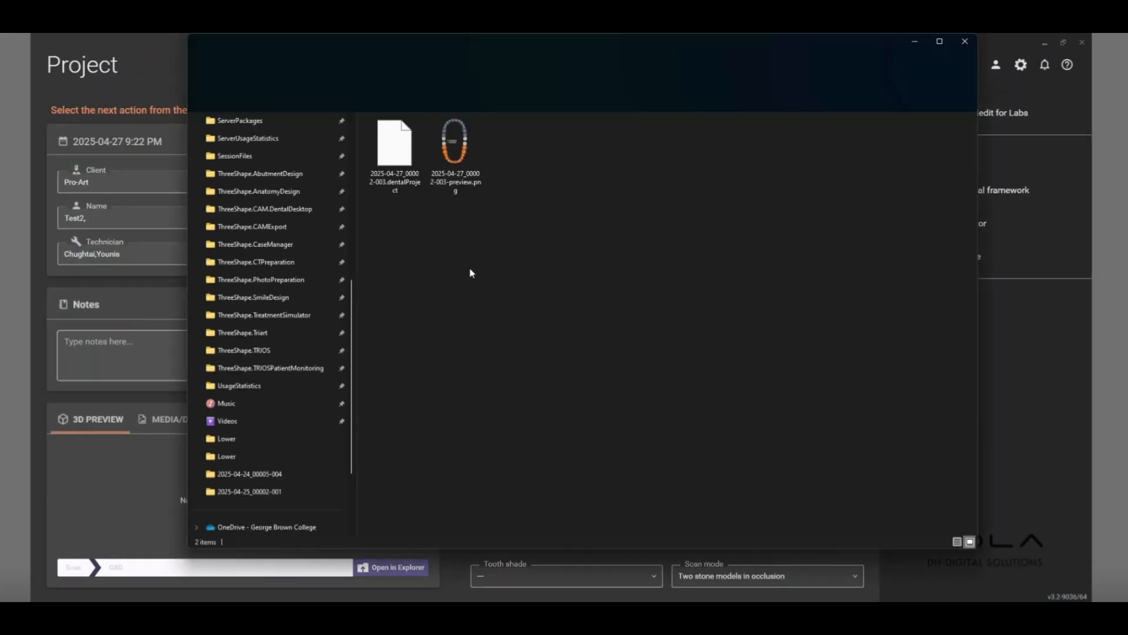
pyautogui.rightClick(471, 269)
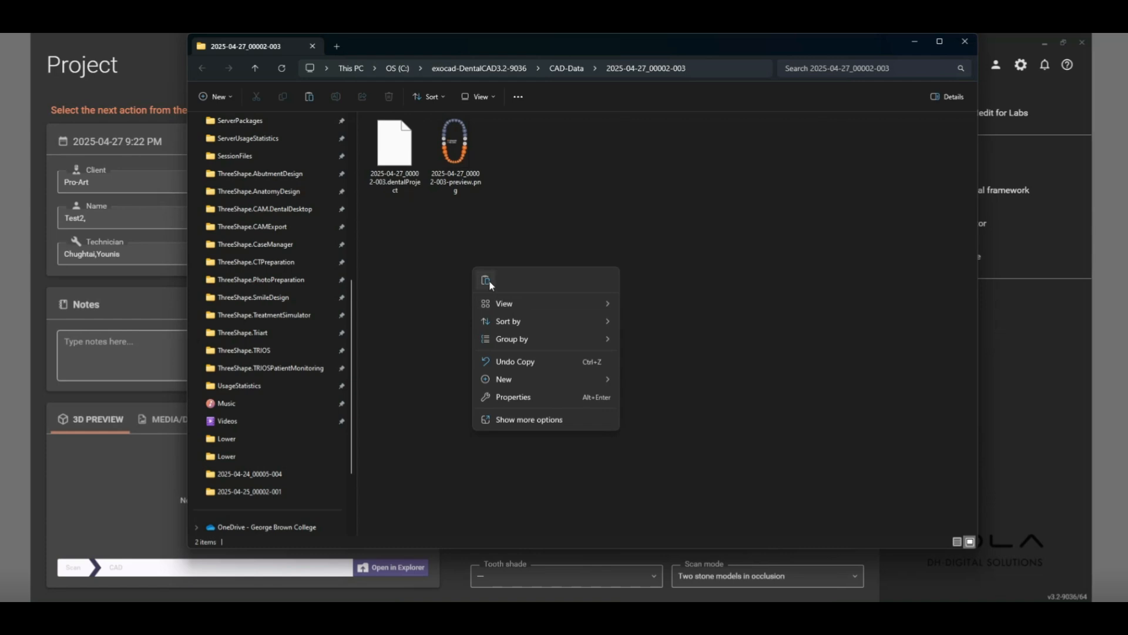
pyautogui.click(485, 280)
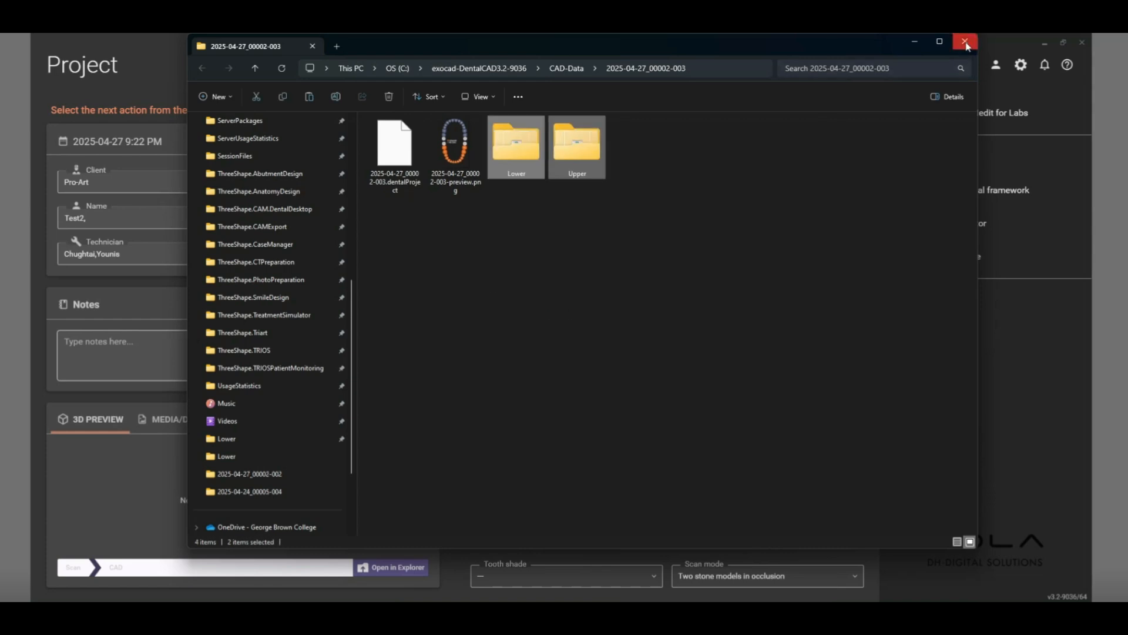
pyautogui.click(966, 43)
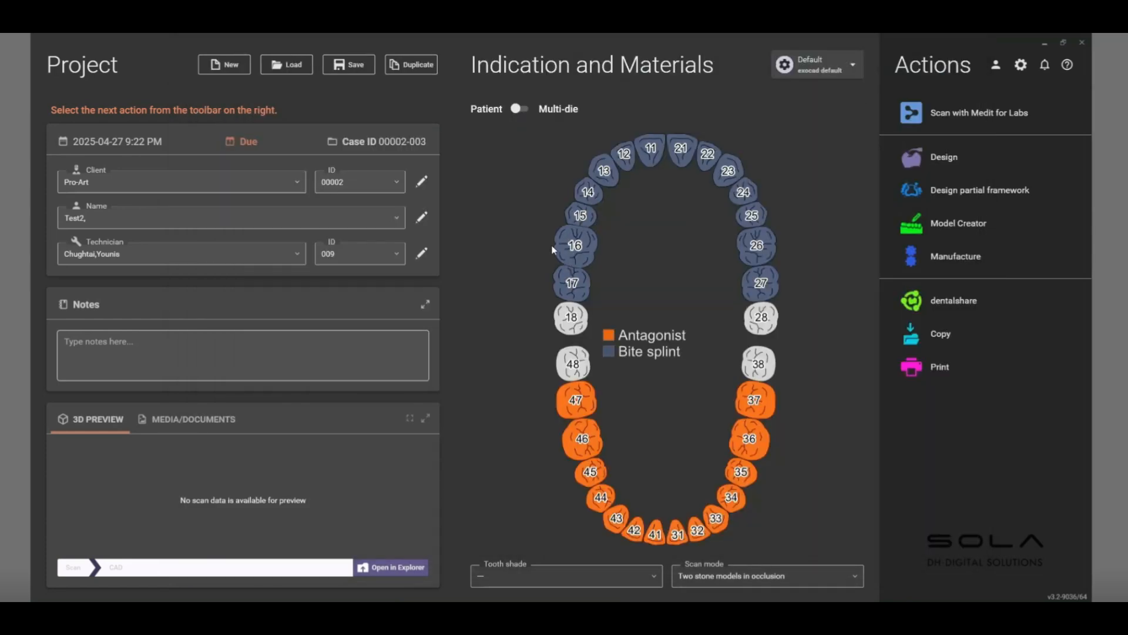
# Start the design of the new case and load the upper jaw scan from the Upper folder
pyautogui.click(944, 159)
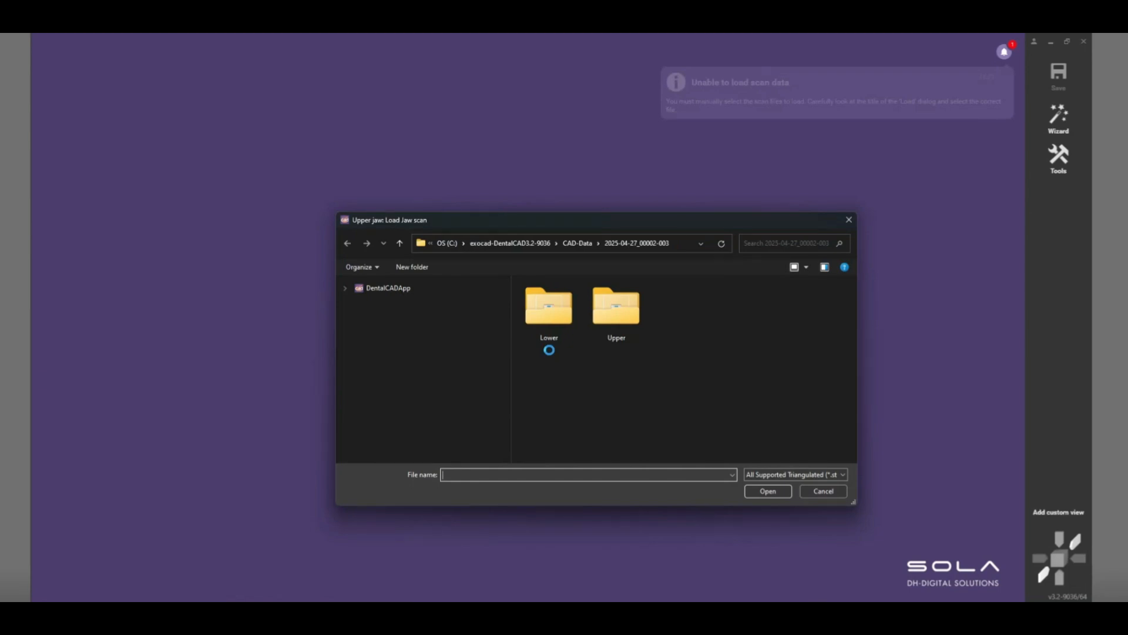
pyautogui.doubleClick(616, 306)
pyautogui.click(570, 299)
pyautogui.click(768, 491)
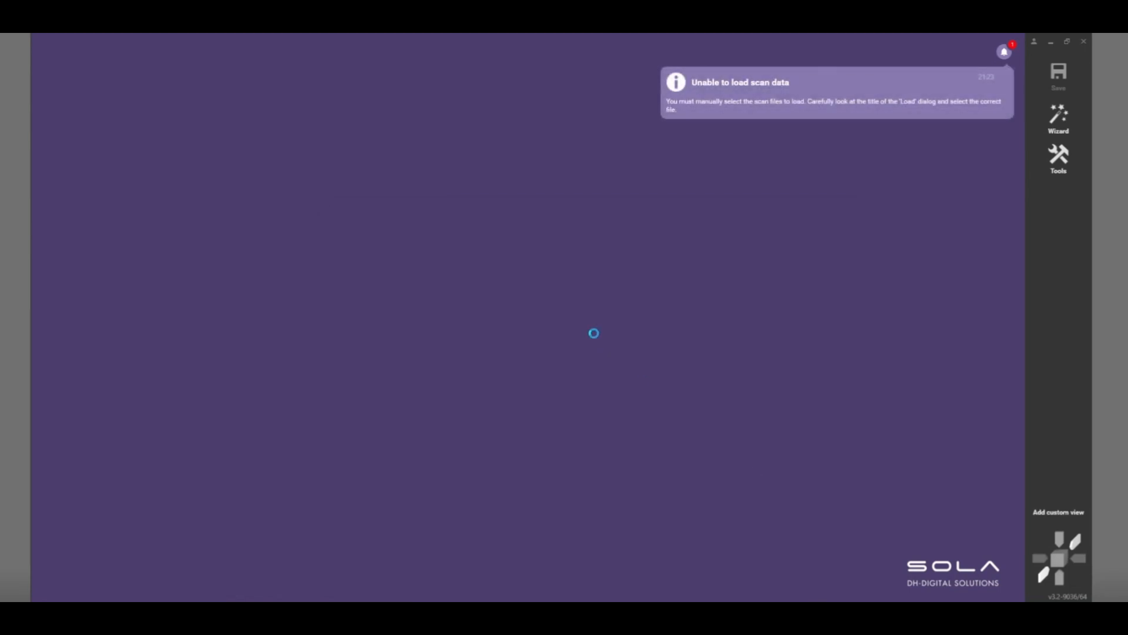
# Load the lower jaw antagonist scan from the Lower folder
pyautogui.click(399, 243)
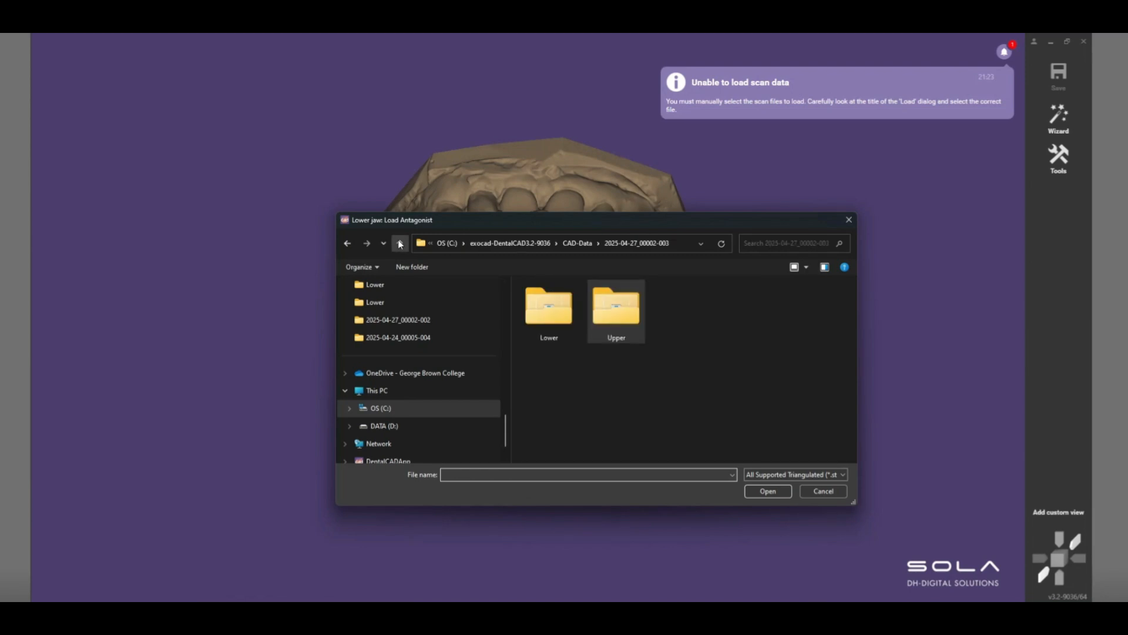
pyautogui.doubleClick(544, 308)
pyautogui.click(538, 301)
pyautogui.click(758, 491)
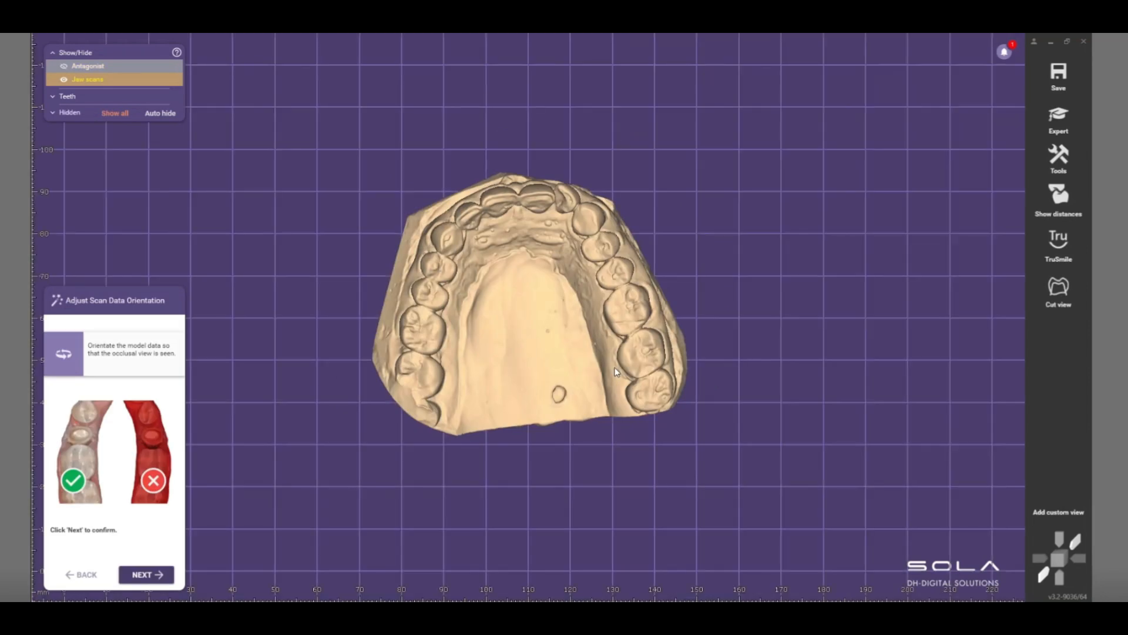
# Examine the occlusal and buccal tooth surfaces of the upper jaw scan for bubbles and other surface defects
pyautogui.scroll(-4, 614, 371)
pyautogui.moveTo(614, 372); pyautogui.dragTo(556, 317, button='right')
pyautogui.scroll(4, 558, 333)
pyautogui.scroll(3, 519, 360)
pyautogui.scroll(3, 559, 305)
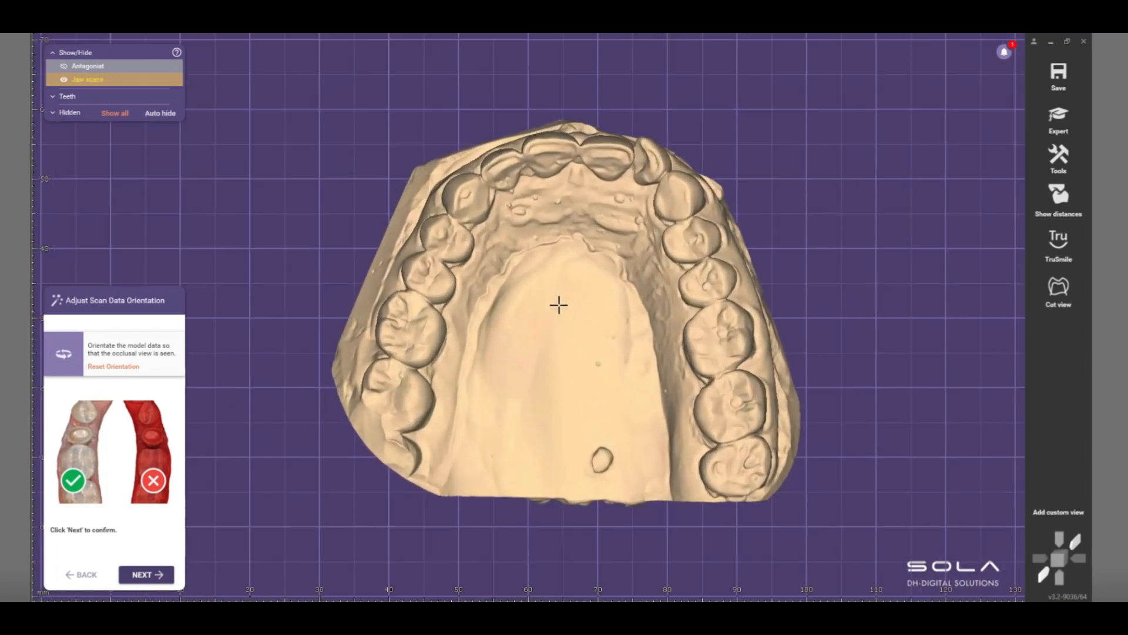
pyautogui.scroll(5, 702, 286)
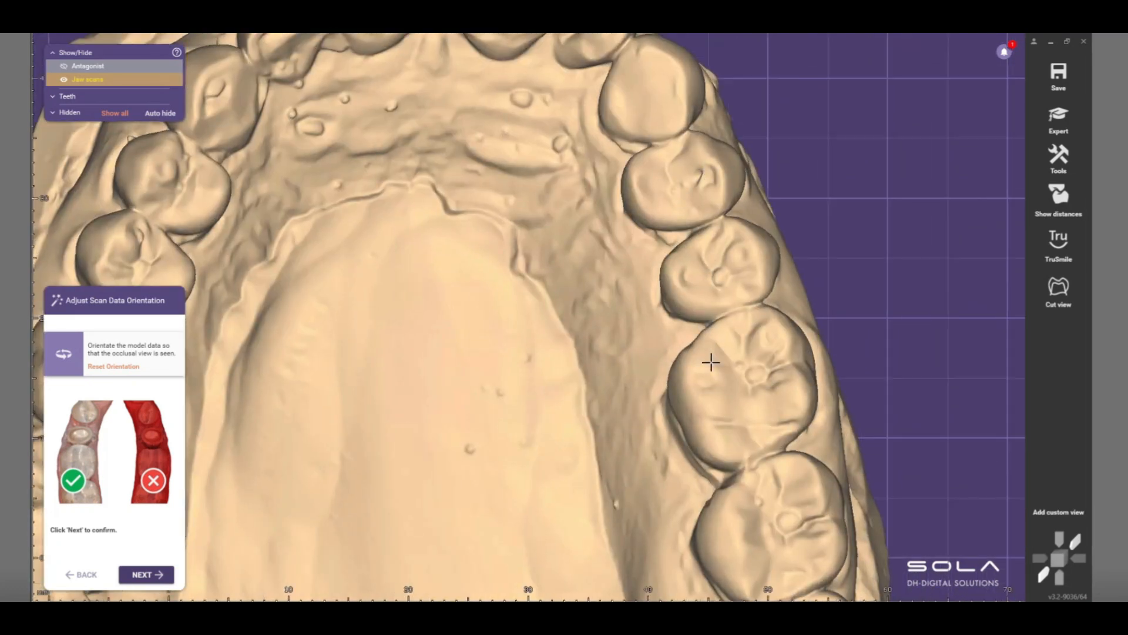
pyautogui.scroll(-3, 708, 364)
pyautogui.moveTo(699, 372); pyautogui.dragTo(620, 407, button='right')
pyautogui.scroll(-3, 519, 416)
pyautogui.moveTo(519, 416); pyautogui.dragTo(521, 418, button='right')
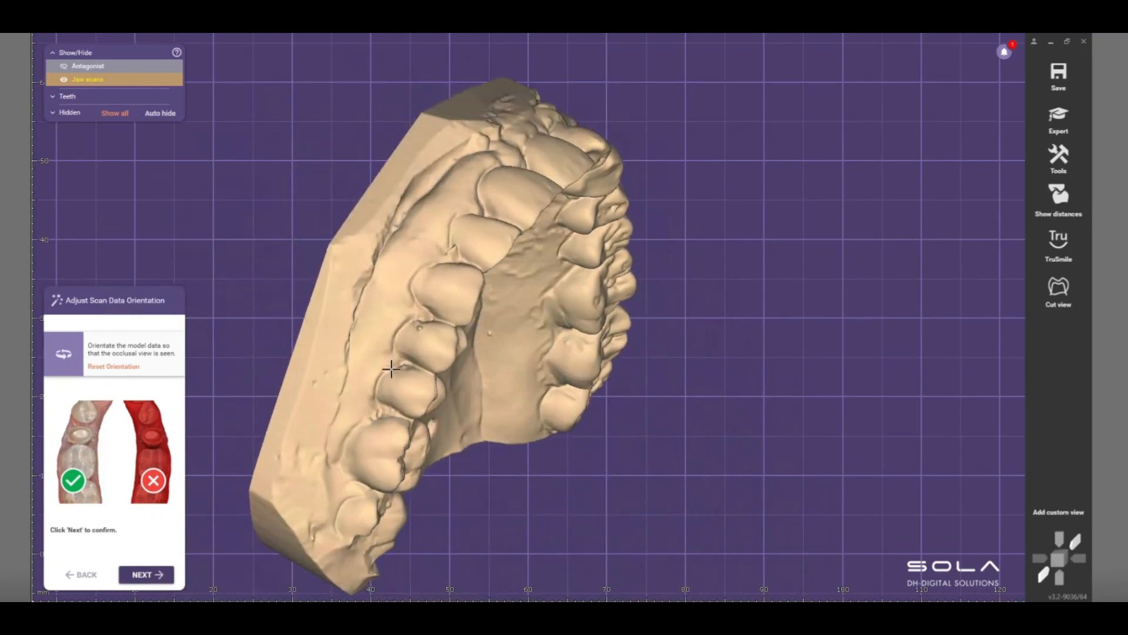
pyautogui.scroll(8, 433, 325)
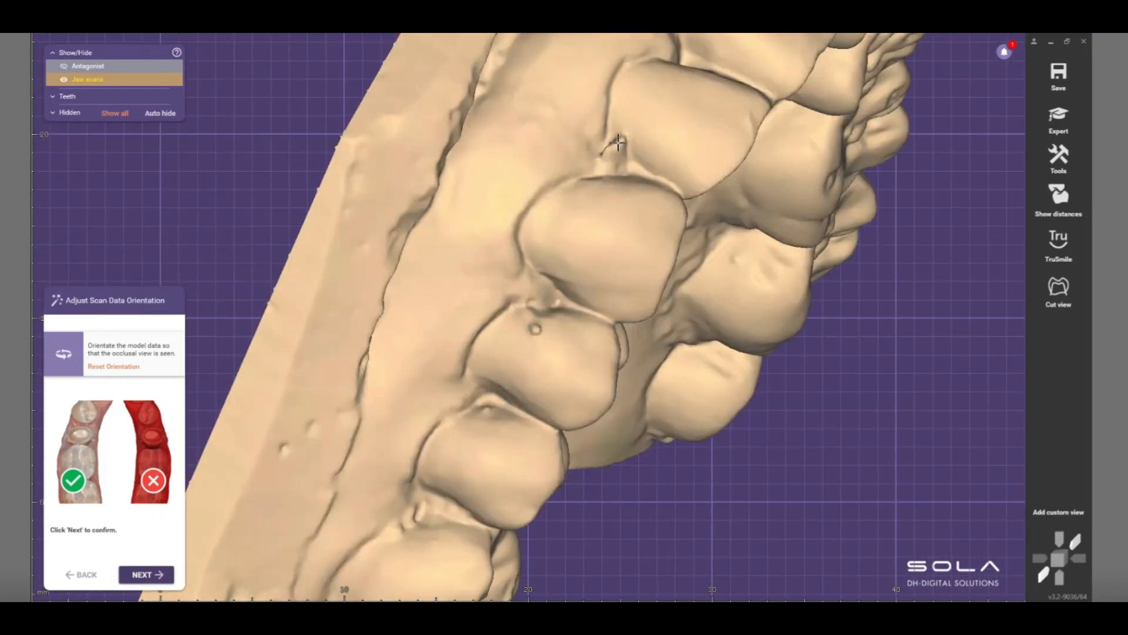
pyautogui.scroll(4, 595, 292)
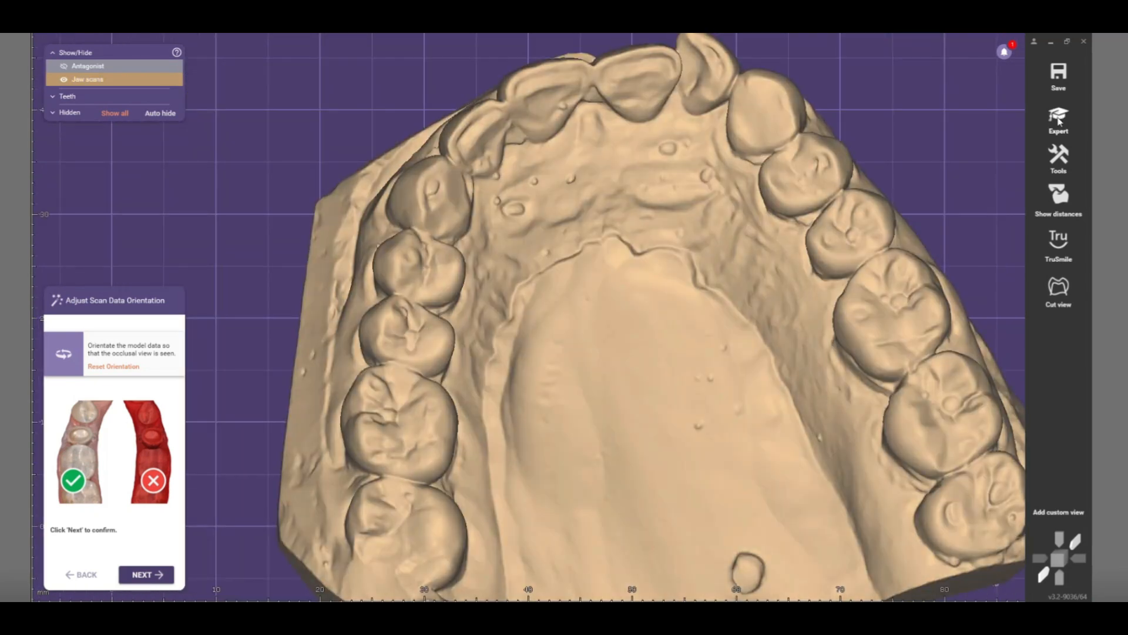
# Switch to Expert mode, hide the antagonist and open Free-Form Scan Data for the upper jaw scan
pyautogui.click(1059, 117)
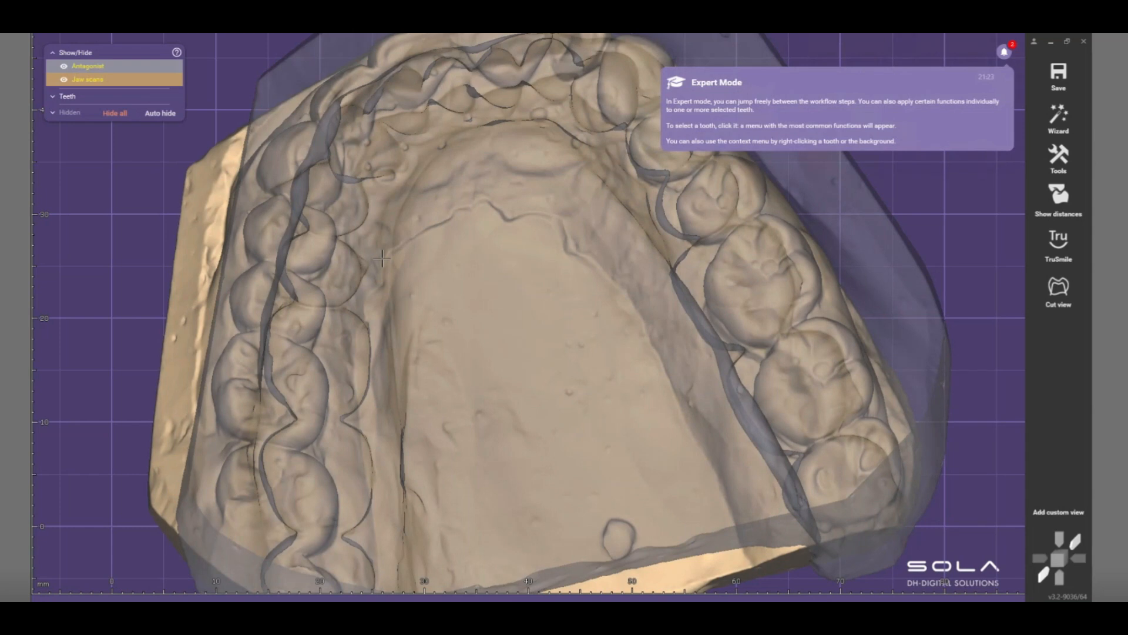
pyautogui.keyDown('ctrl'); pyautogui.click(338, 275); pyautogui.keyUp('ctrl')
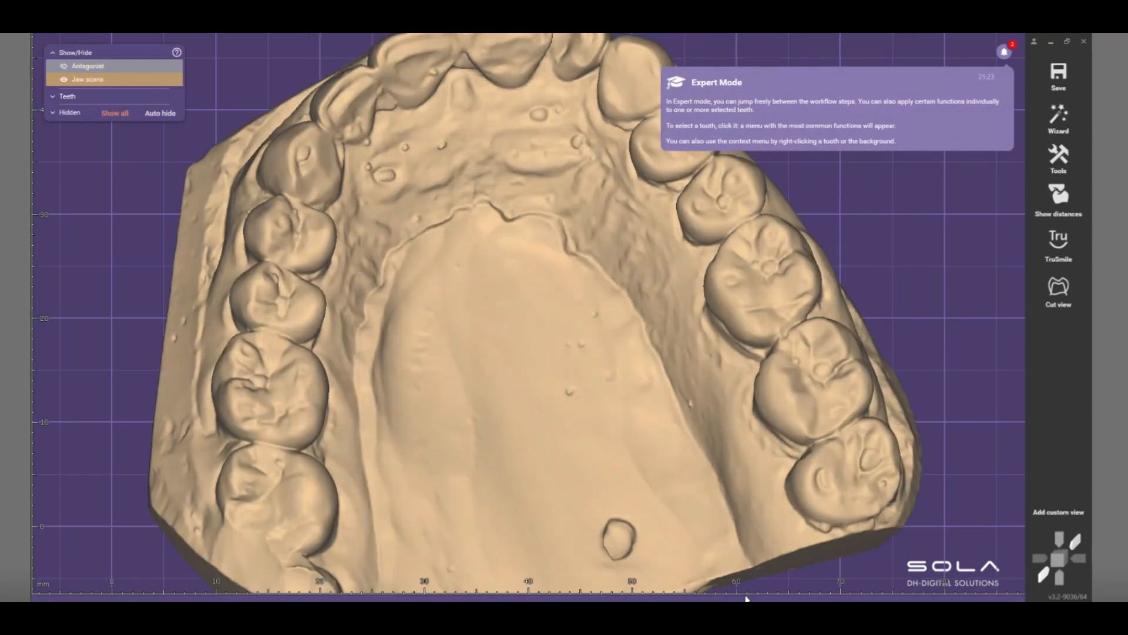
pyautogui.moveTo(706, 579)
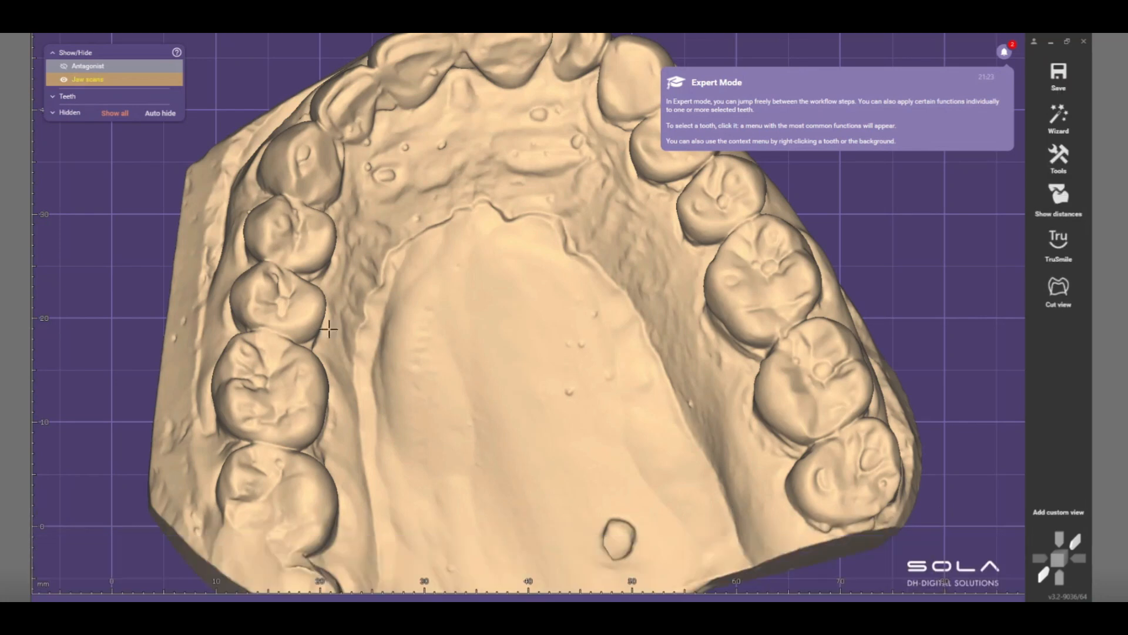
pyautogui.click(307, 406)
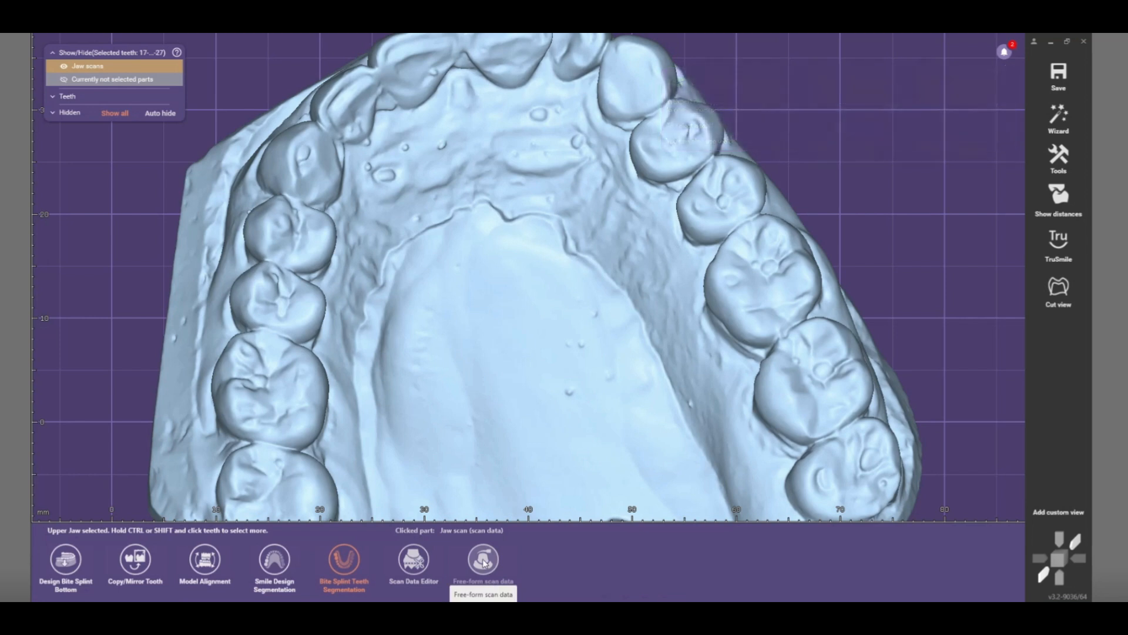
pyautogui.click(484, 561)
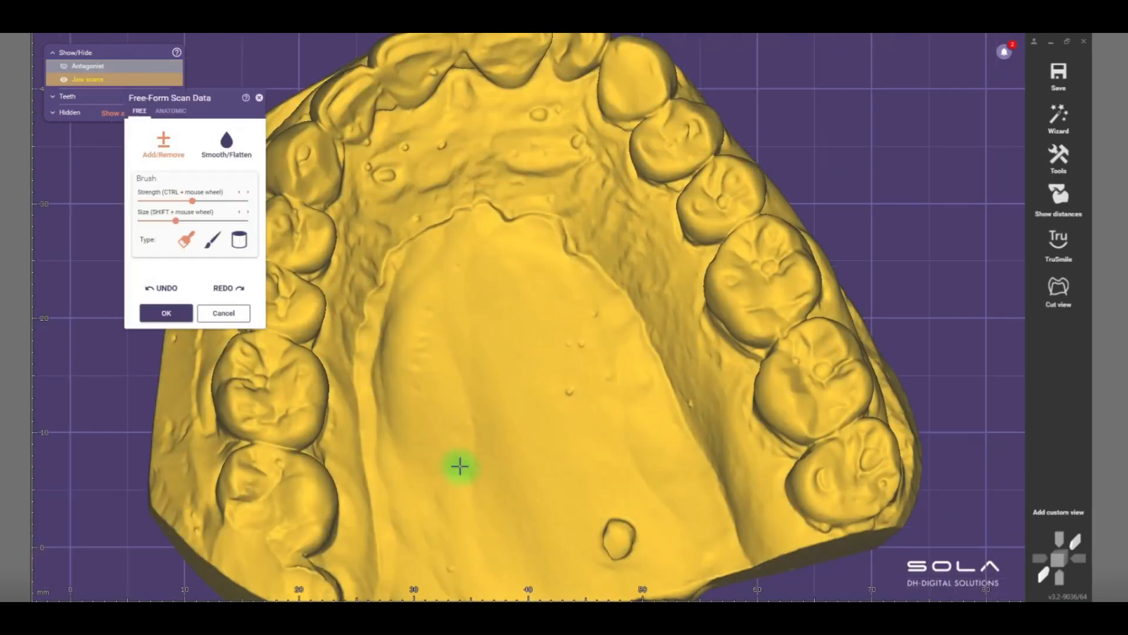
# Reduce the brush to its smallest size and use Smooth/Flatten on the bubble on the right first premolar's buccal surface
pyautogui.scroll(-5, 468, 463)
pyautogui.moveTo(469, 464); pyautogui.dragTo(530, 422, button='right')
pyautogui.scroll(6, 476, 449)
pyautogui.scroll(3, 530, 423)
pyautogui.keyDown('shift'); pyautogui.scroll(-2, 536, 411); pyautogui.keyUp('shift')
pyautogui.keyDown('shift'); pyautogui.scroll(-1, 578, 415); pyautogui.keyUp('shift')
pyautogui.moveTo(578, 416); pyautogui.dragTo(624, 415, button='right')
pyautogui.click(595, 413)
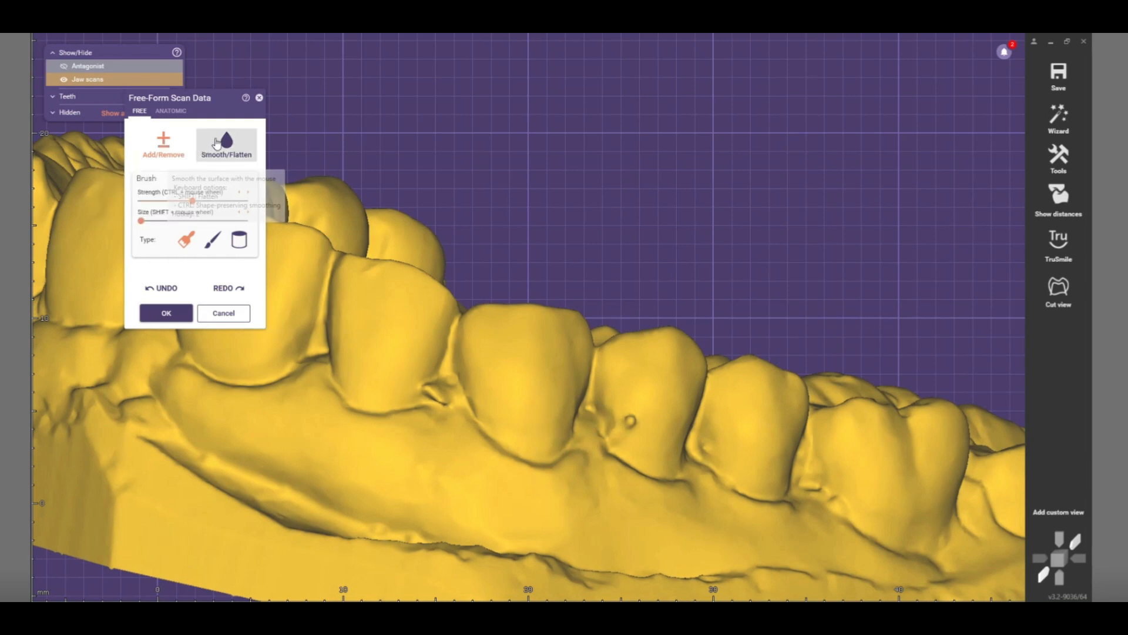
pyautogui.click(223, 146)
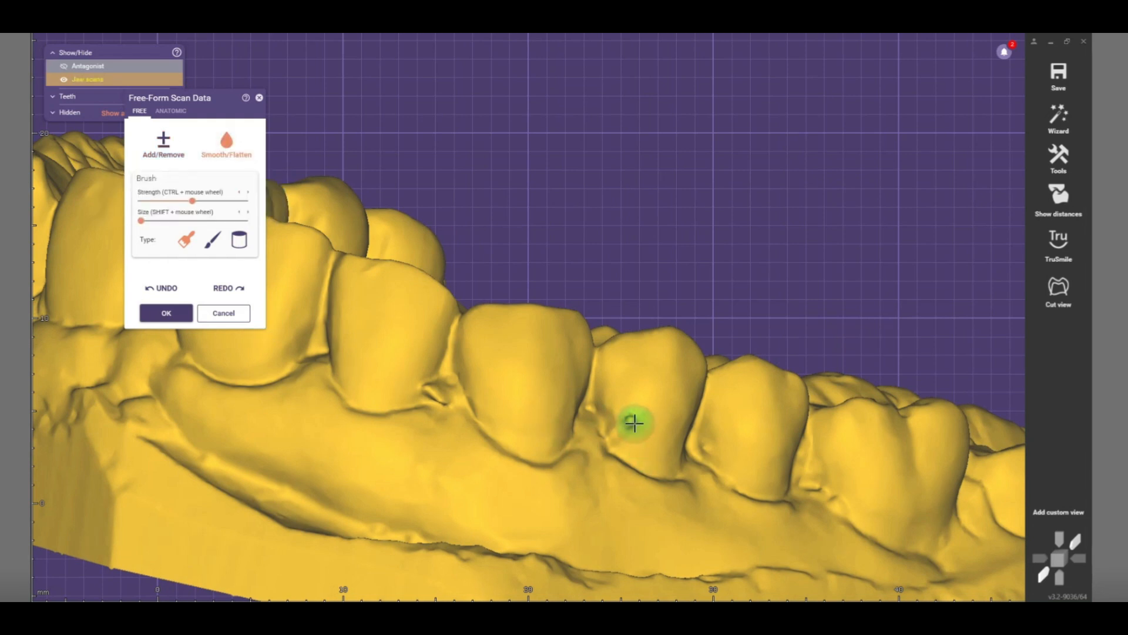
pyautogui.scroll(3, 634, 422)
pyautogui.moveTo(630, 417)
pyautogui.mouseDown()
pyautogui.moveTo(632, 436)
pyautogui.moveTo(622, 411)
pyautogui.moveTo(629, 454)
pyautogui.mouseUp()
# Smooth the rough defect at the gum margin between the right lateral incisor and canine
pyautogui.moveTo(629, 453); pyautogui.dragTo(573, 449, button='right')
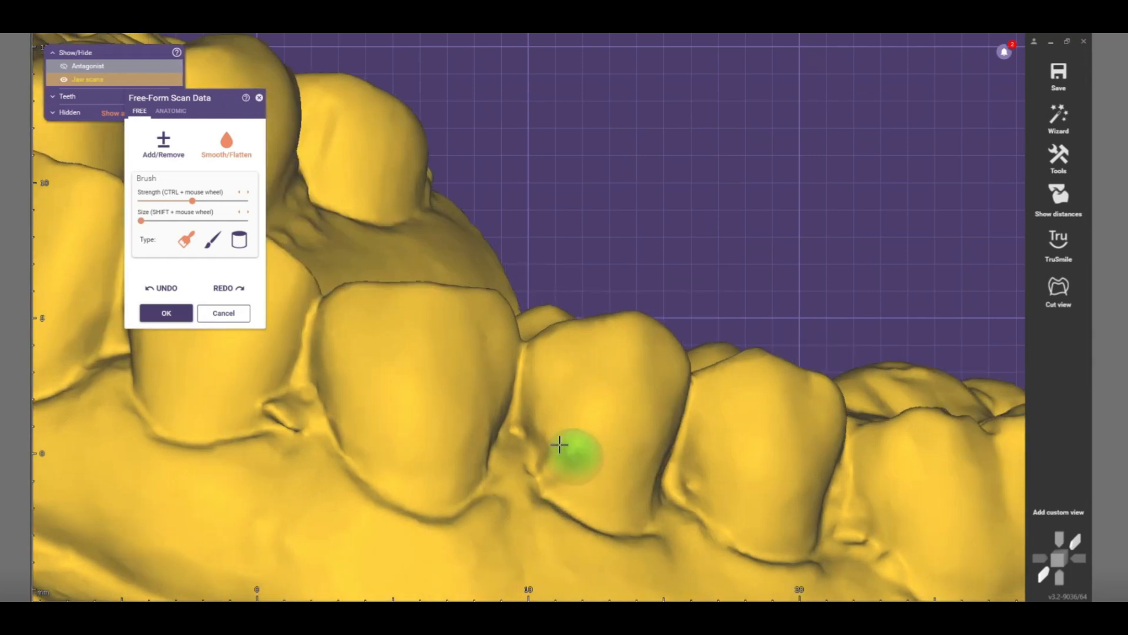
pyautogui.moveTo(392, 451); pyautogui.dragTo(429, 448, button='right')
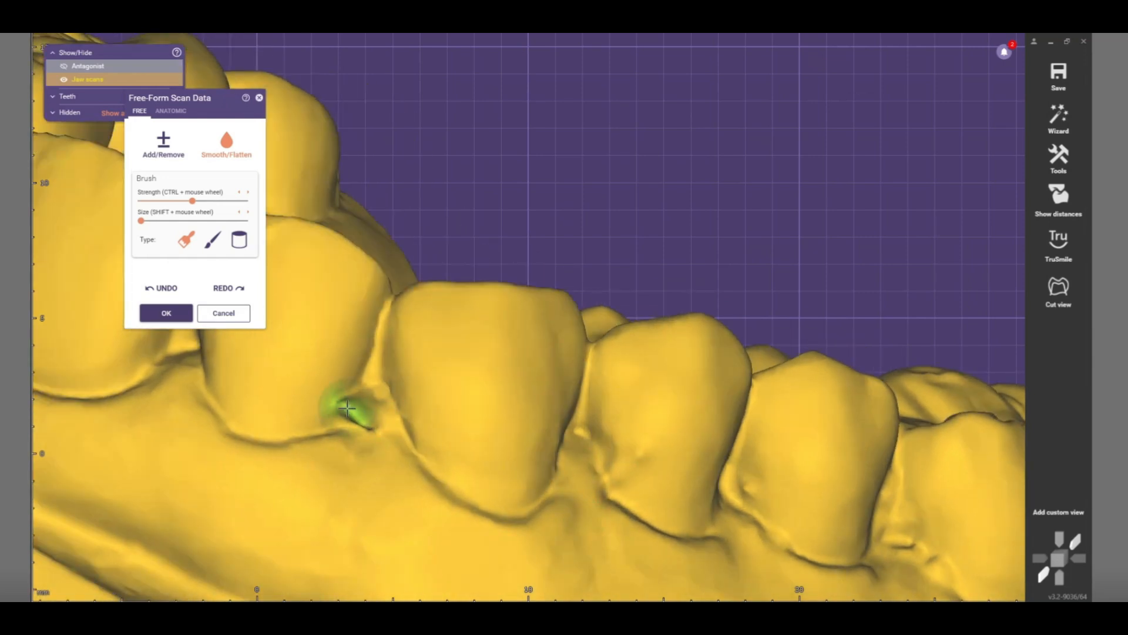
pyautogui.moveTo(353, 410)
pyautogui.mouseDown()
pyautogui.moveTo(368, 406)
pyautogui.moveTo(347, 443)
pyautogui.moveTo(372, 390)
pyautogui.moveTo(360, 433)
pyautogui.mouseUp()
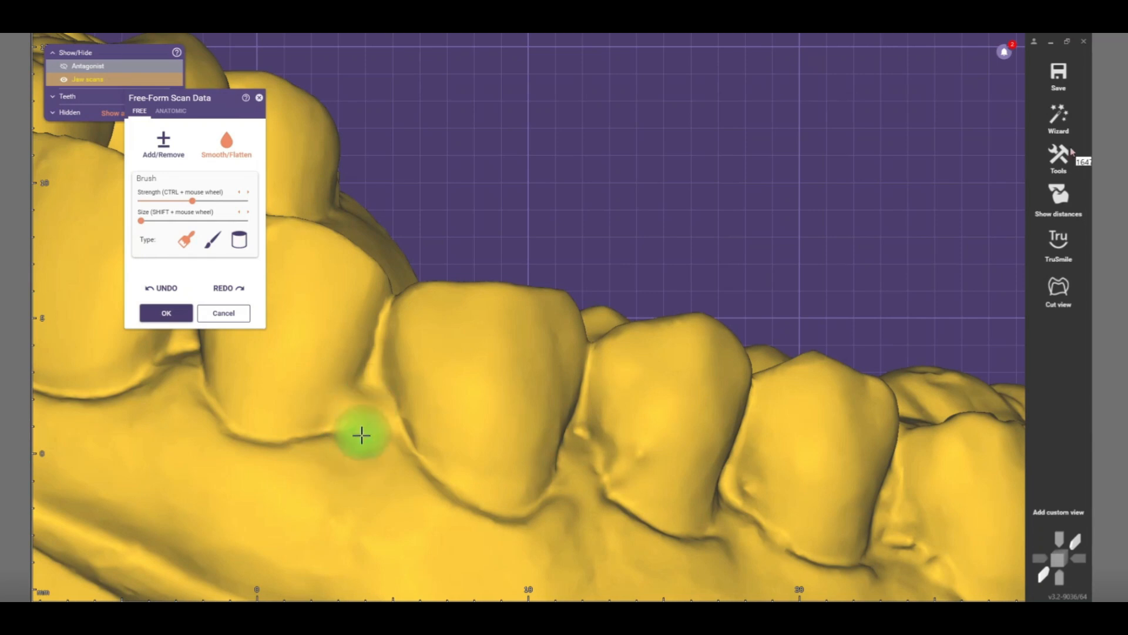
# Smooth the small bubble at the gum margin between the right second premolar and first molar
pyautogui.scroll(-1, 376, 438)
pyautogui.scroll(-2, 386, 445)
pyautogui.moveTo(546, 447); pyautogui.dragTo(393, 448, button='right')
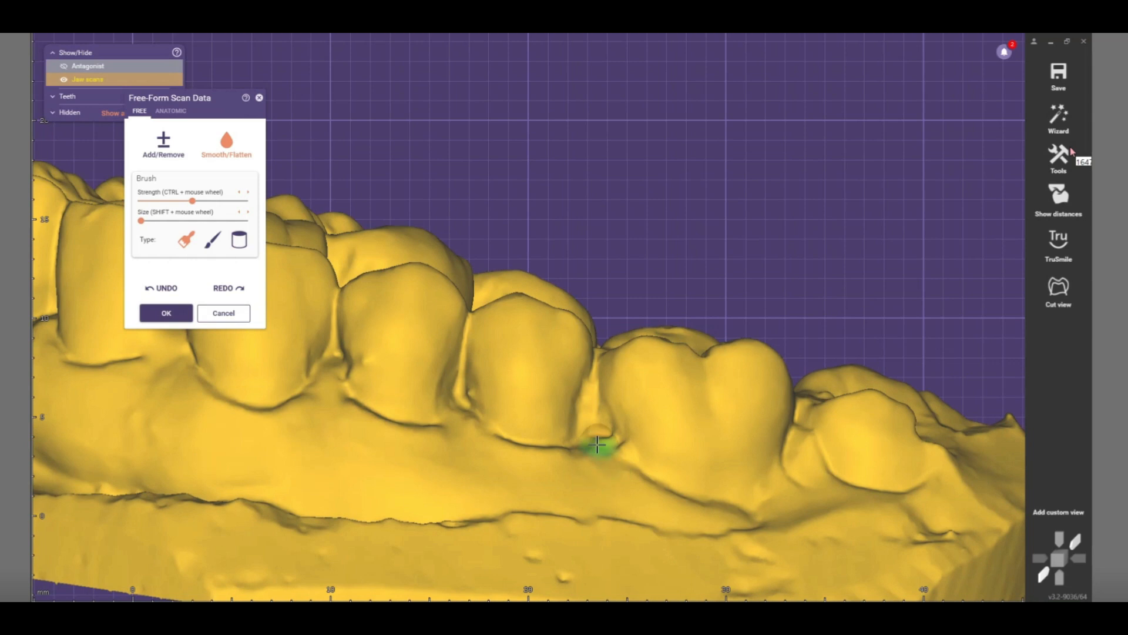
pyautogui.scroll(-2, 659, 494)
pyautogui.moveTo(660, 493); pyautogui.dragTo(631, 492, button='right')
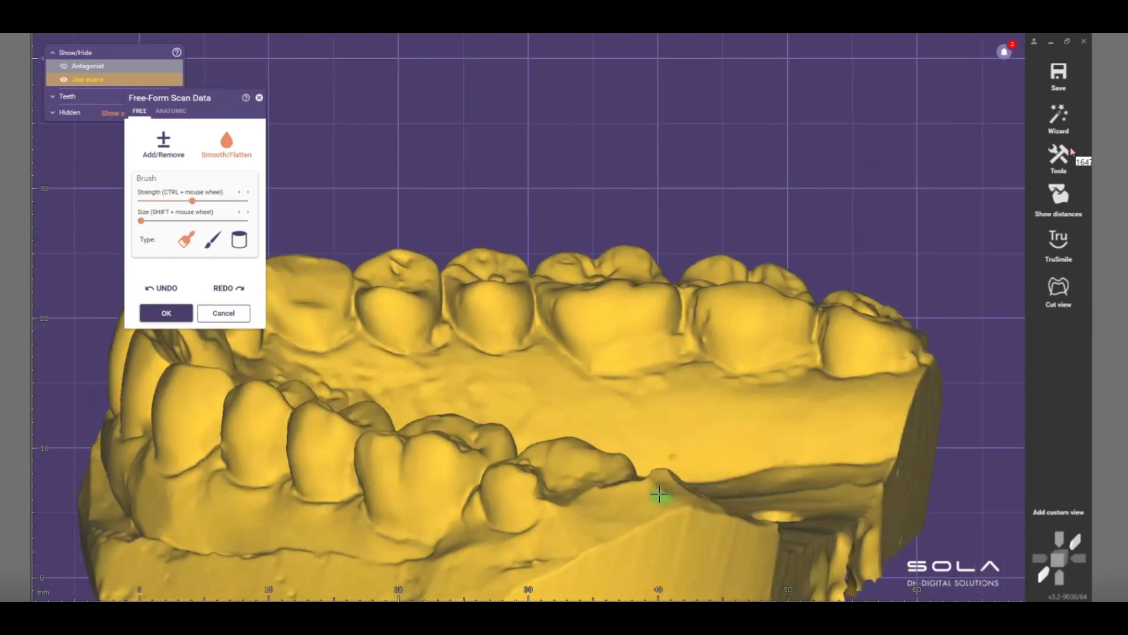
# Inspect the right rear molars, the palate and the left side of the upper jaw scan for remaining bubbles
pyautogui.moveTo(632, 493); pyautogui.dragTo(580, 365, button='middle')
pyautogui.moveTo(586, 427); pyautogui.dragTo(541, 307, button='right')
pyautogui.scroll(3, 536, 411)
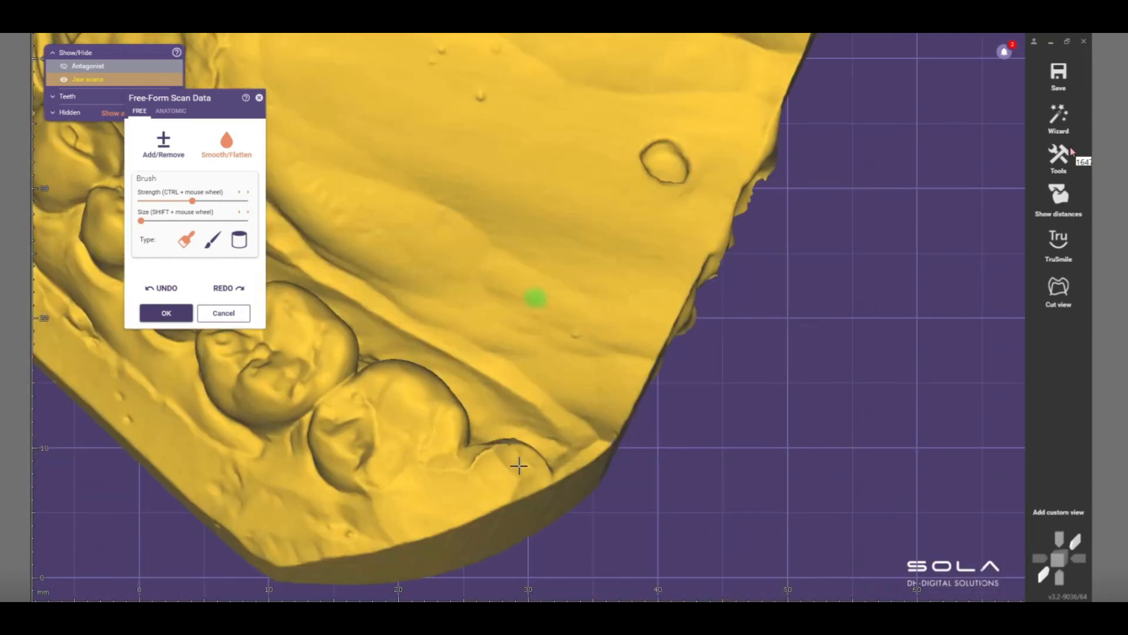
pyautogui.scroll(2, 499, 477)
pyautogui.moveTo(497, 482); pyautogui.dragTo(506, 273, button='right')
pyautogui.scroll(-2, 513, 456)
pyautogui.moveTo(634, 436)
pyautogui.mouseDown(button='right')
pyautogui.moveTo(511, 272)
pyautogui.moveTo(574, 466)
pyautogui.moveTo(645, 372)
pyautogui.moveTo(559, 364)
pyautogui.mouseUp(button='right')
pyautogui.moveTo(568, 425); pyautogui.dragTo(719, 268, button='right')
pyautogui.scroll(4, 433, 302)
pyautogui.scroll(-1, 446, 279)
pyautogui.scroll(-4, 498, 323)
pyautogui.scroll(2, 548, 332)
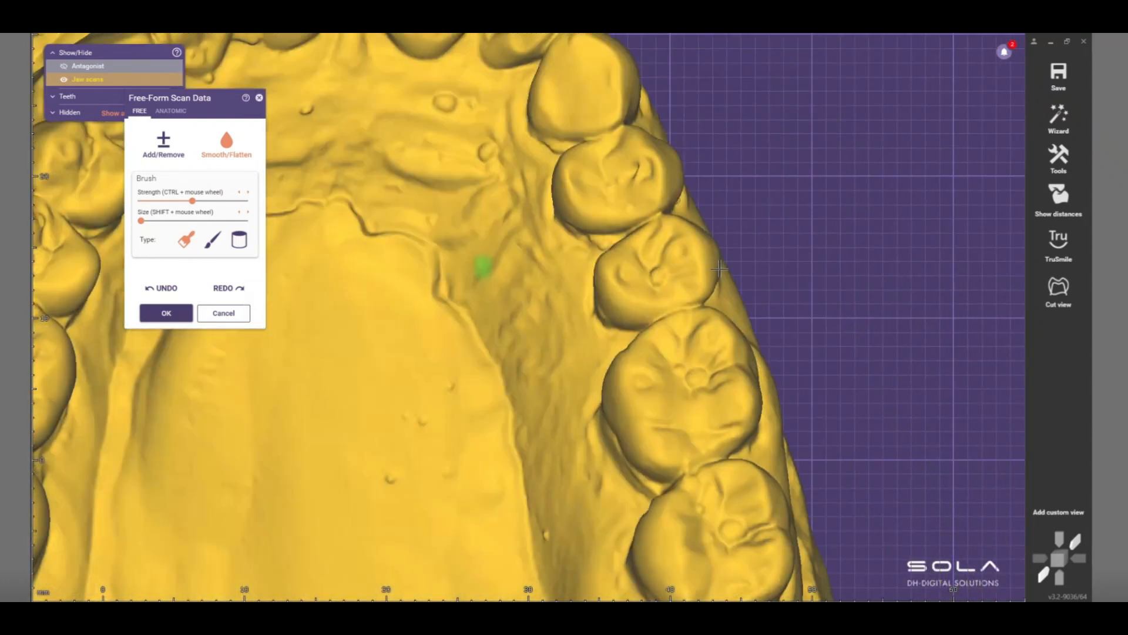
# Smooth the small bubbles on the occlusal surfaces of the left premolars and molars
pyautogui.scroll(5, 609, 283)
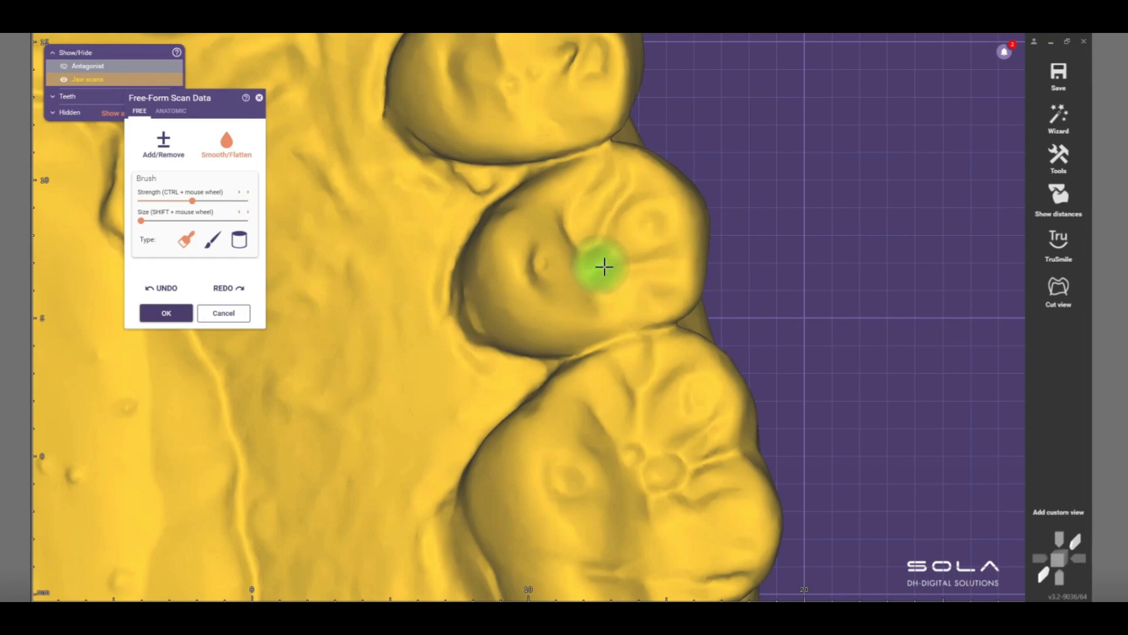
pyautogui.scroll(-3, 758, 300)
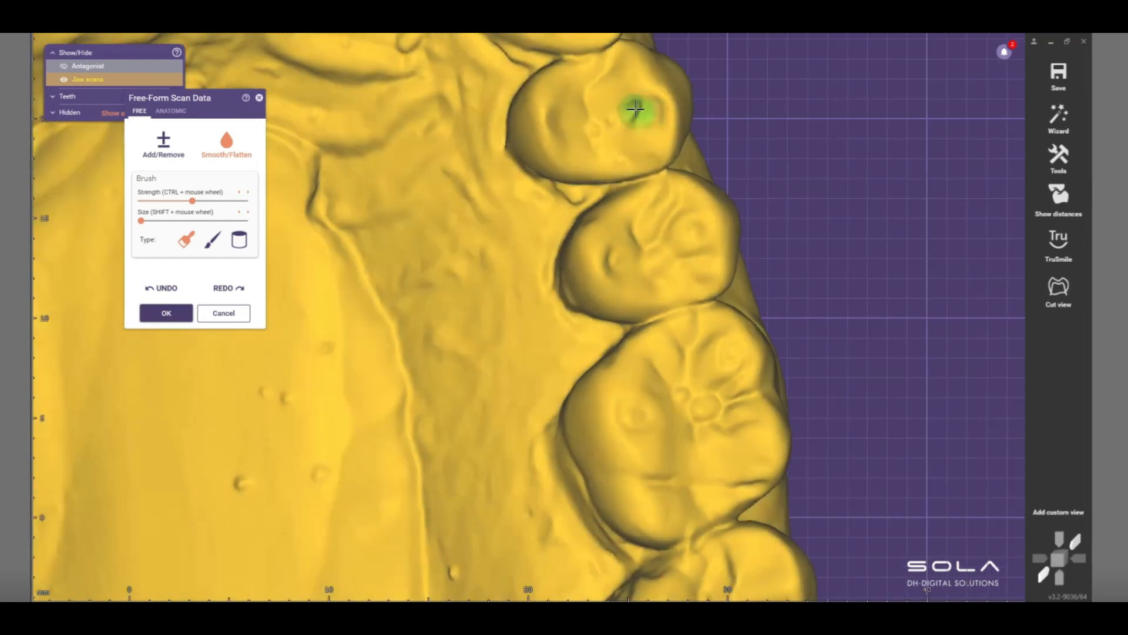
pyautogui.scroll(-3, 720, 222)
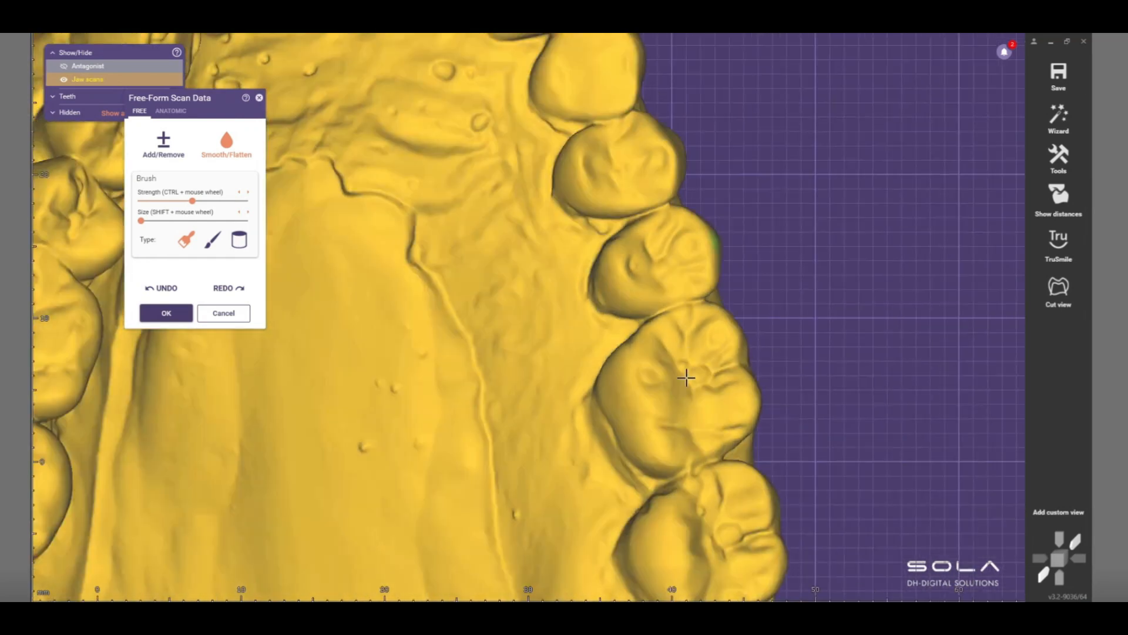
pyautogui.moveTo(697, 505)
pyautogui.mouseDown(button='right')
pyautogui.moveTo(700, 522)
pyautogui.moveTo(634, 385)
pyautogui.mouseUp(button='right')
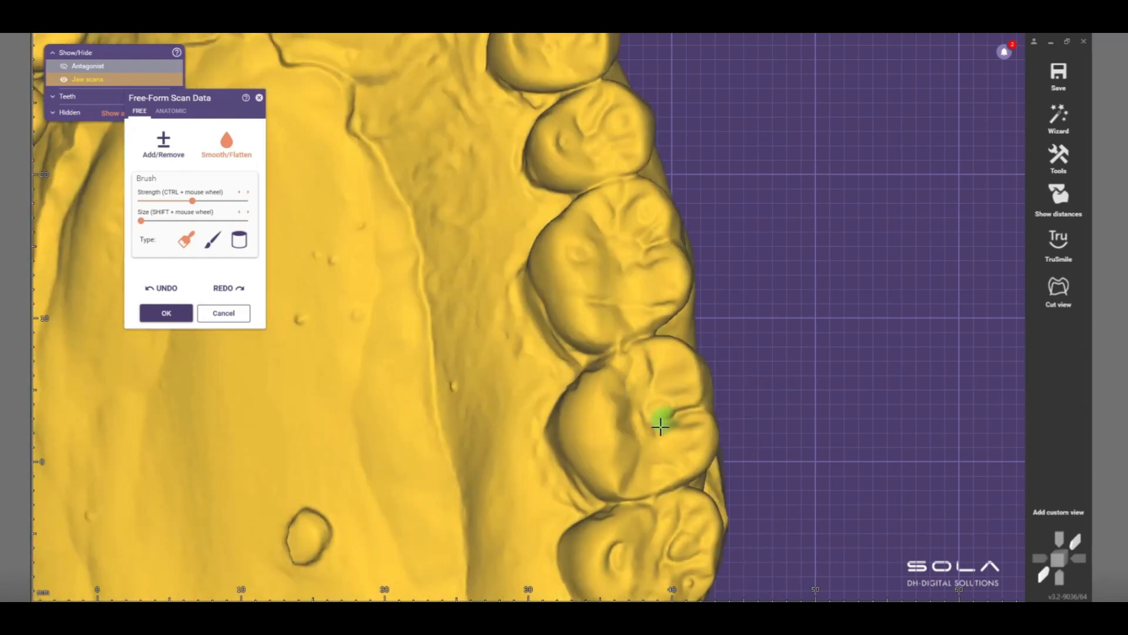
pyautogui.scroll(-3, 727, 381)
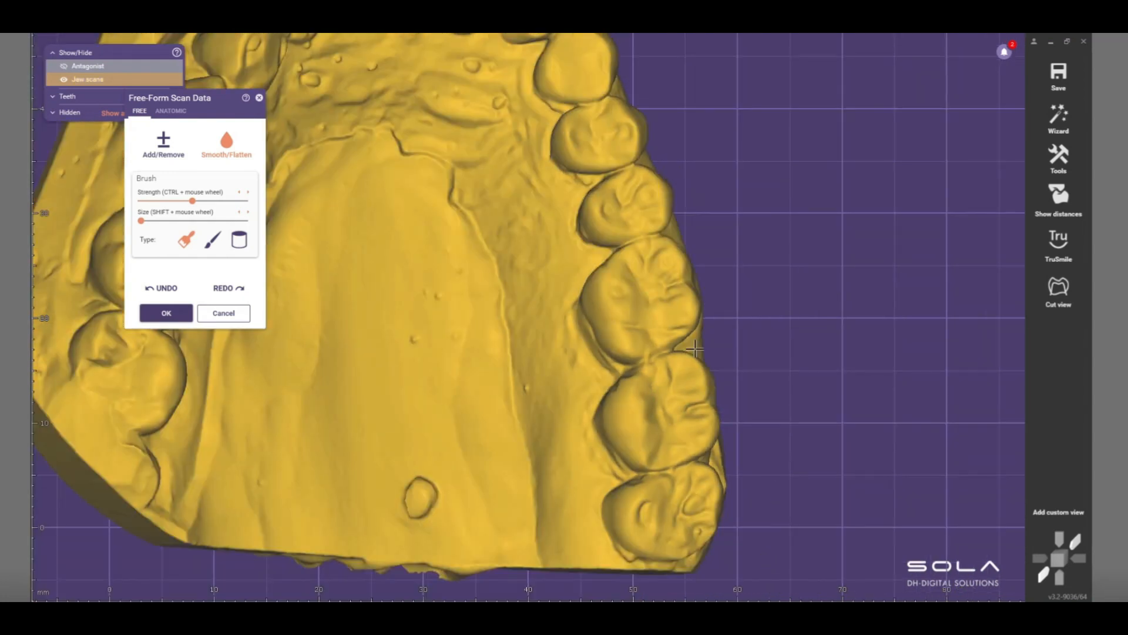
# Choose the fine brush type, enlarge the brush and smooth the bubbles at the gum margin behind the last left molar
pyautogui.scroll(4, 695, 349)
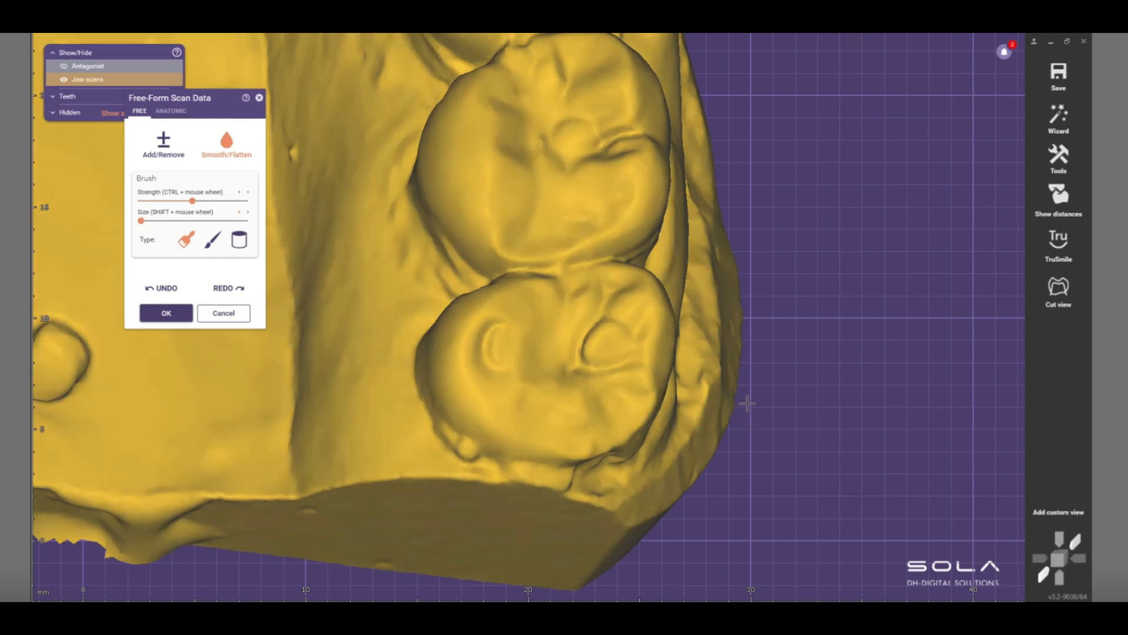
pyautogui.moveTo(764, 399); pyautogui.dragTo(761, 400, button='right')
pyautogui.scroll(-1, 765, 399)
pyautogui.scroll(-2, 761, 400)
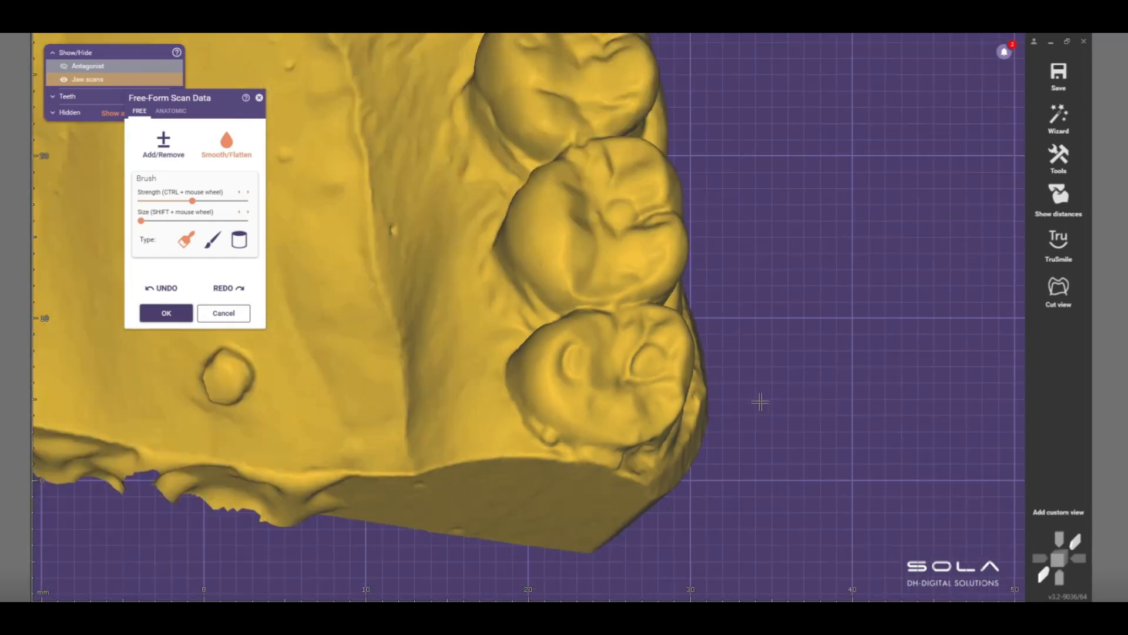
pyautogui.scroll(2, 529, 412)
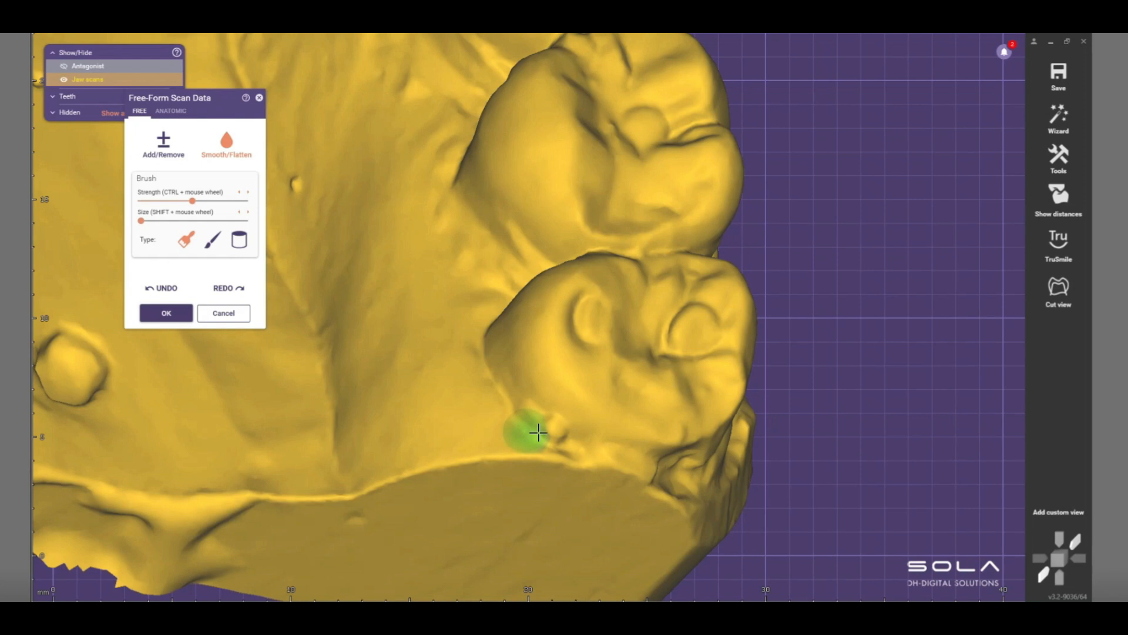
pyautogui.scroll(2, 538, 432)
pyautogui.click(218, 249)
pyautogui.keyDown('shift'); pyautogui.scroll(3, 551, 427); pyautogui.keyUp('shift')
pyautogui.moveTo(551, 427); pyautogui.dragTo(559, 421)
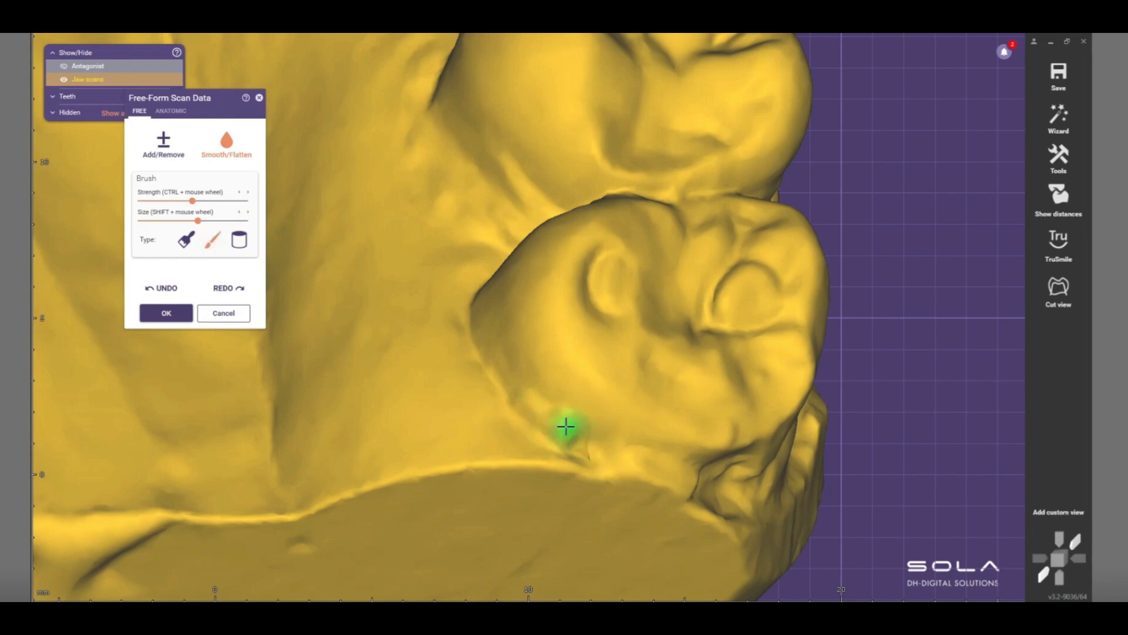
pyautogui.moveTo(536, 399); pyautogui.dragTo(586, 445)
pyautogui.scroll(-3, 585, 445)
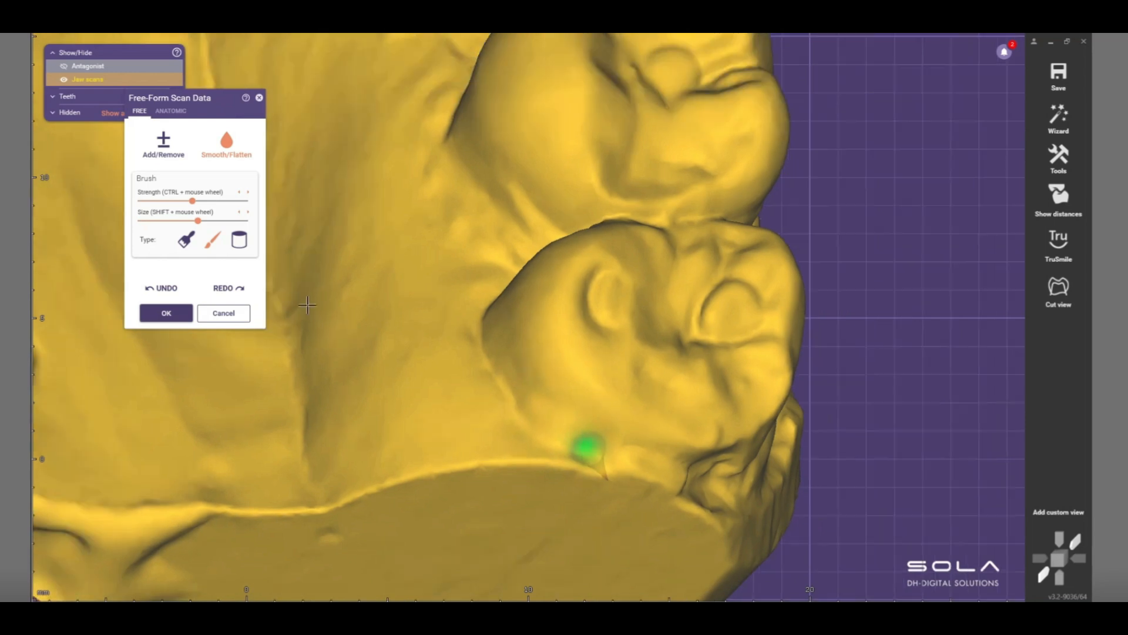
# Rework the gum margin behind the last left molar with Add/Remove and return to Smooth/Flatten
pyautogui.click(164, 144)
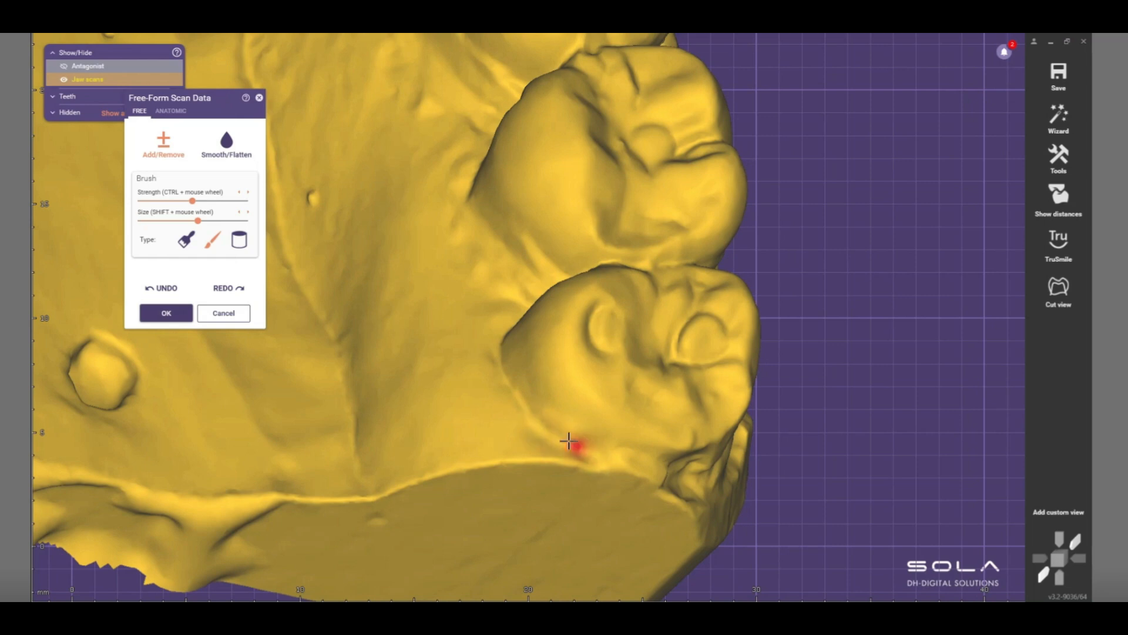
pyautogui.moveTo(637, 431); pyautogui.dragTo(331, 318, button='right')
pyautogui.click(227, 151)
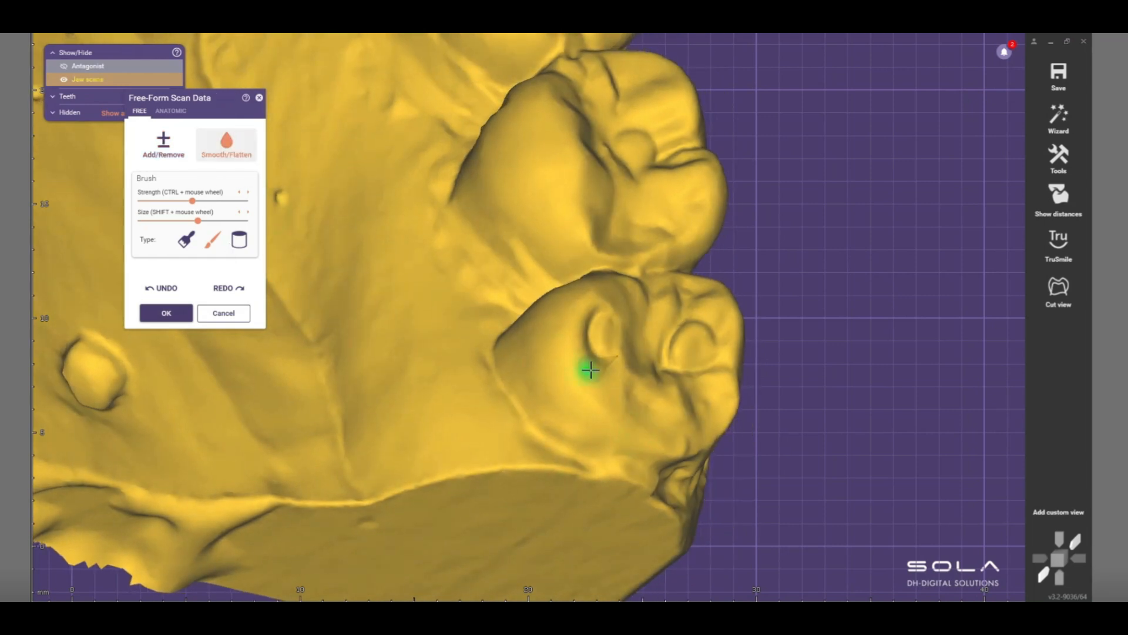
pyautogui.moveTo(593, 370)
pyautogui.mouseDown(button='right')
pyautogui.moveTo(575, 449)
pyautogui.moveTo(583, 466)
pyautogui.mouseUp(button='right')
pyautogui.scroll(-3, 584, 466)
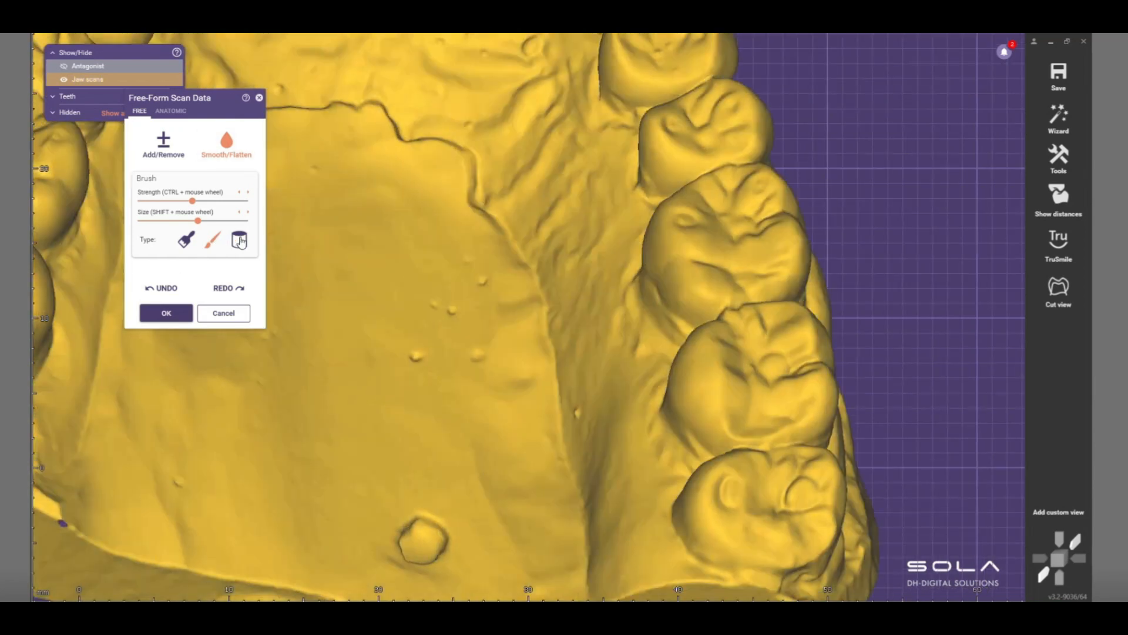
# Compare the available brush types, return to the fine brush, and inspect the left molars and their palatal gum margins for remaining bubbles
pyautogui.click(240, 239)
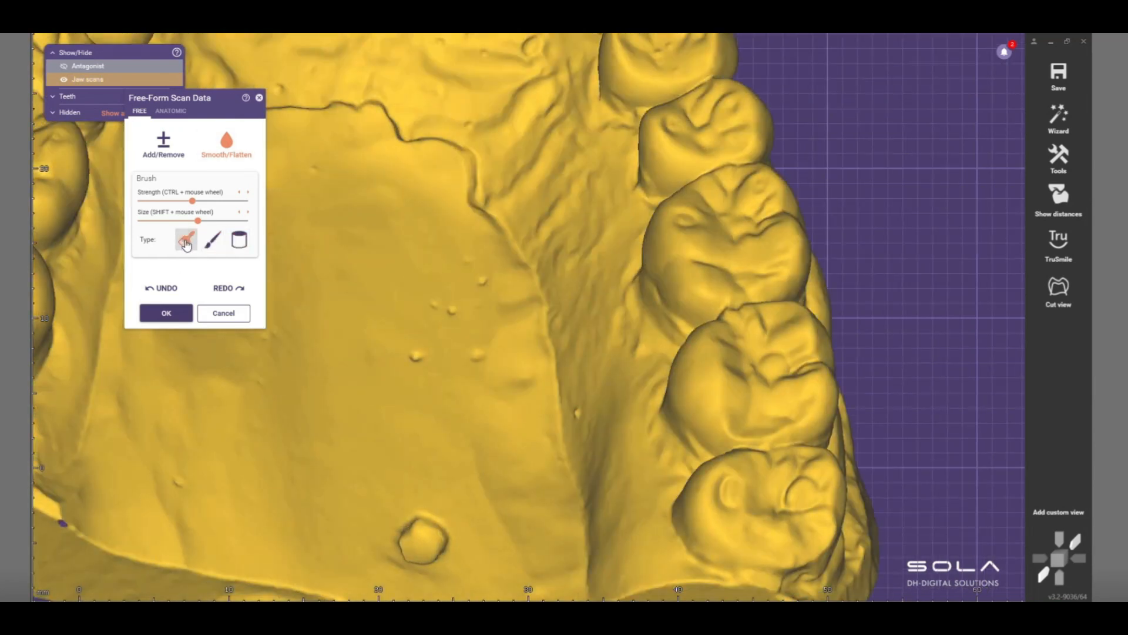
pyautogui.click(212, 244)
pyautogui.scroll(-2, 433, 355)
pyautogui.moveTo(434, 355)
pyautogui.mouseDown(button='right')
pyautogui.moveTo(452, 324)
pyautogui.moveTo(503, 431)
pyautogui.mouseUp(button='right')
pyautogui.scroll(3, 517, 423)
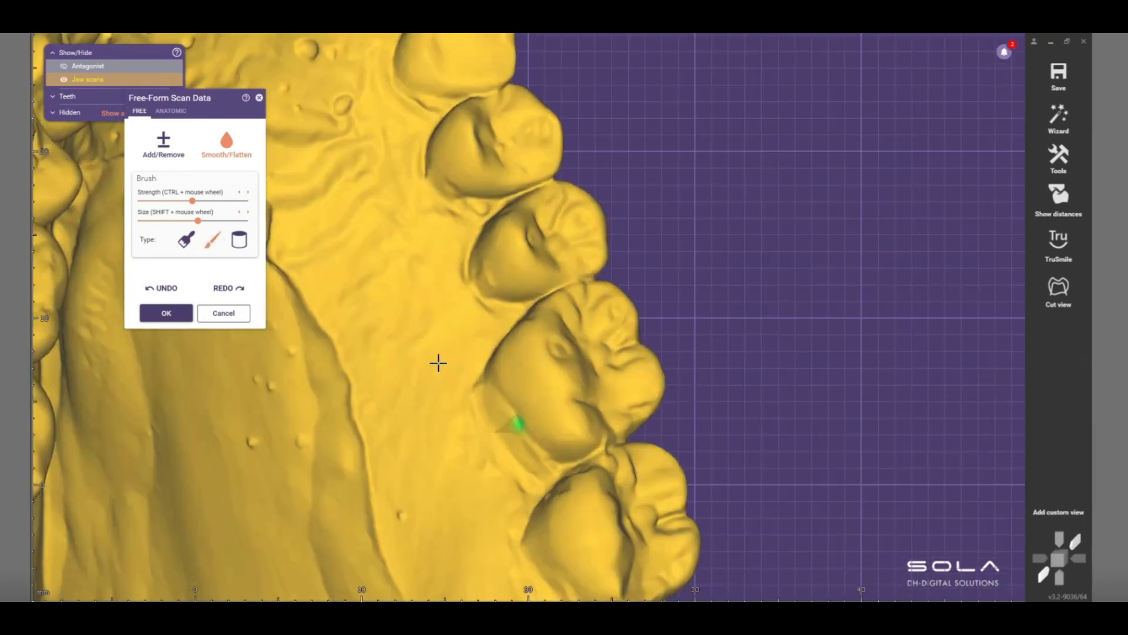
pyautogui.scroll(3, 348, 278)
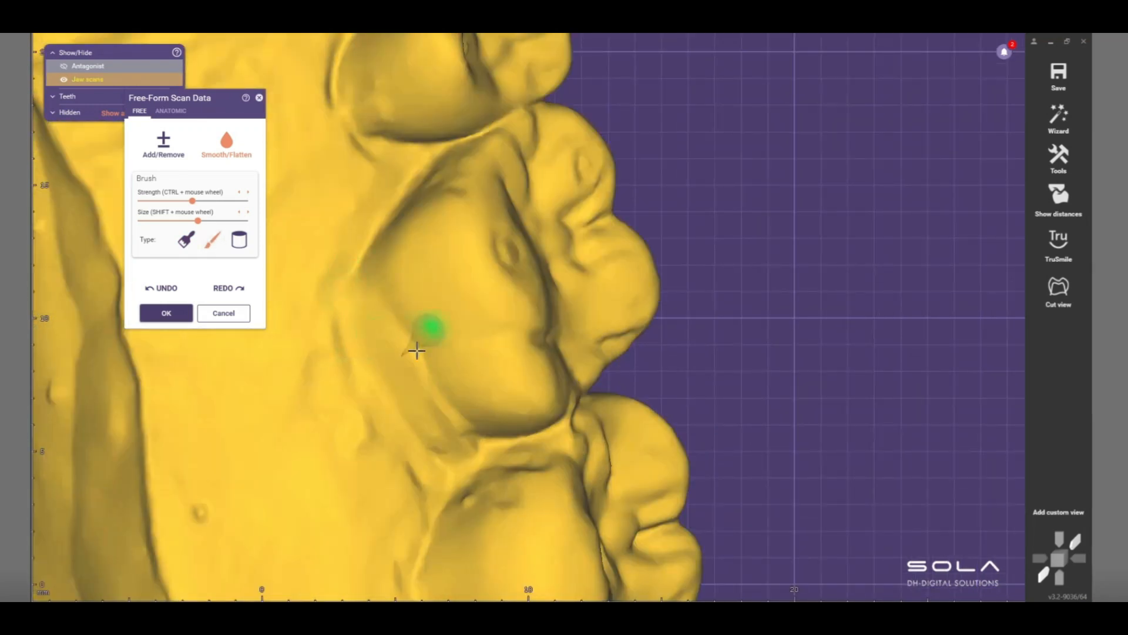
pyautogui.scroll(-4, 419, 351)
pyautogui.moveTo(425, 314); pyautogui.dragTo(663, 457, button='right')
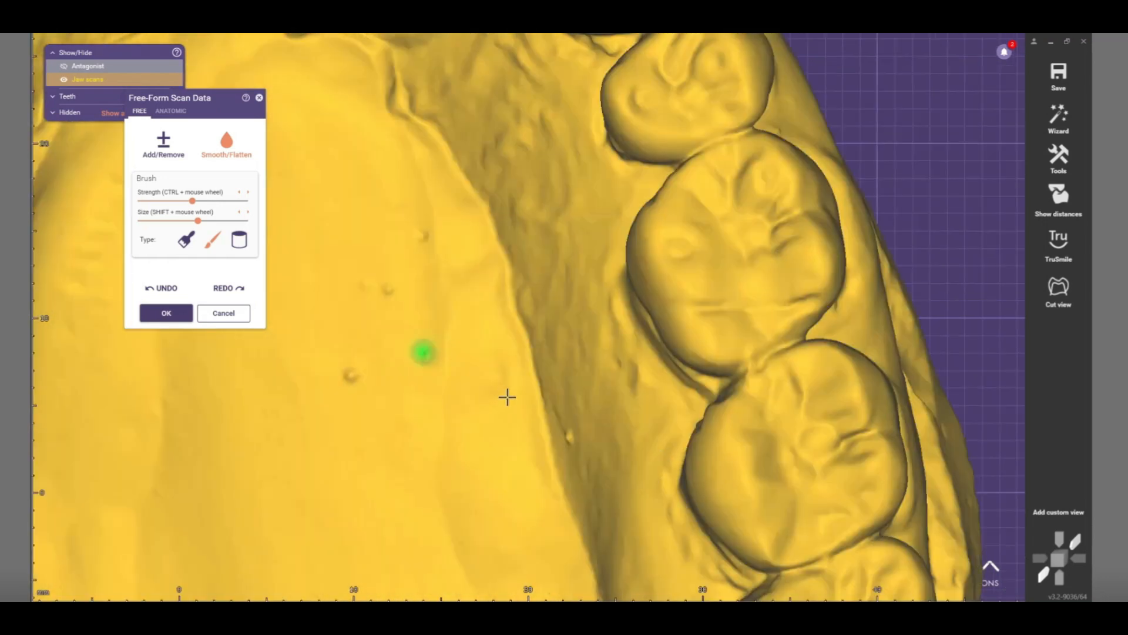
# Inspect the anterior palate, the outer tooth surfaces and the whole upper arch for remaining scan defects
pyautogui.scroll(-5, 501, 399)
pyautogui.scroll(6, 447, 352)
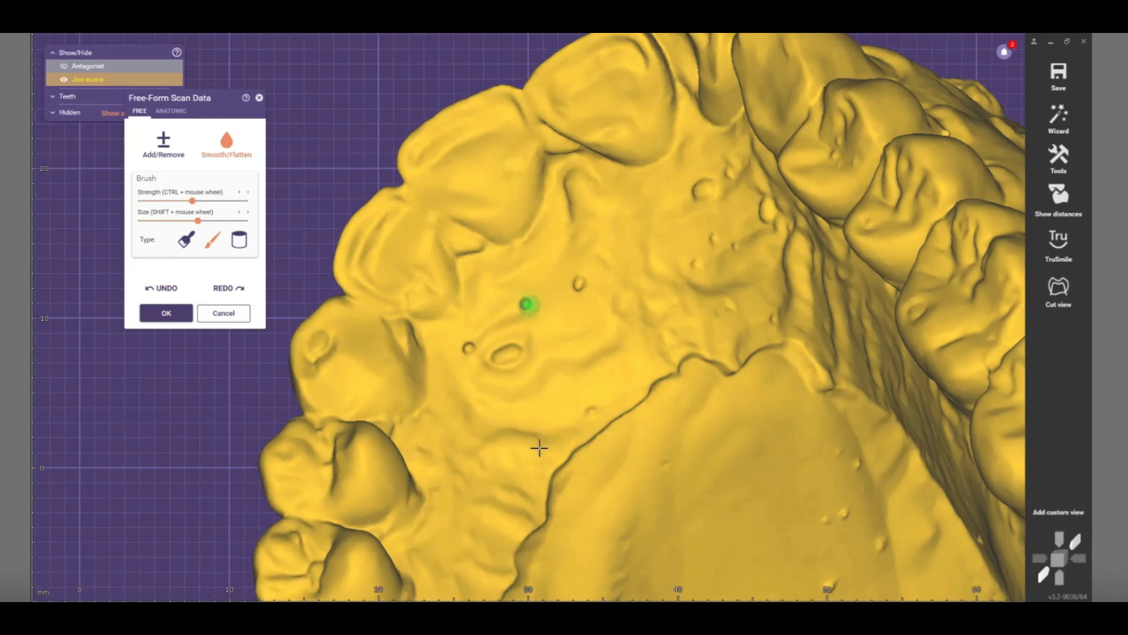
pyautogui.moveTo(522, 423); pyautogui.dragTo(592, 459, button='middle')
pyautogui.scroll(3, 683, 458)
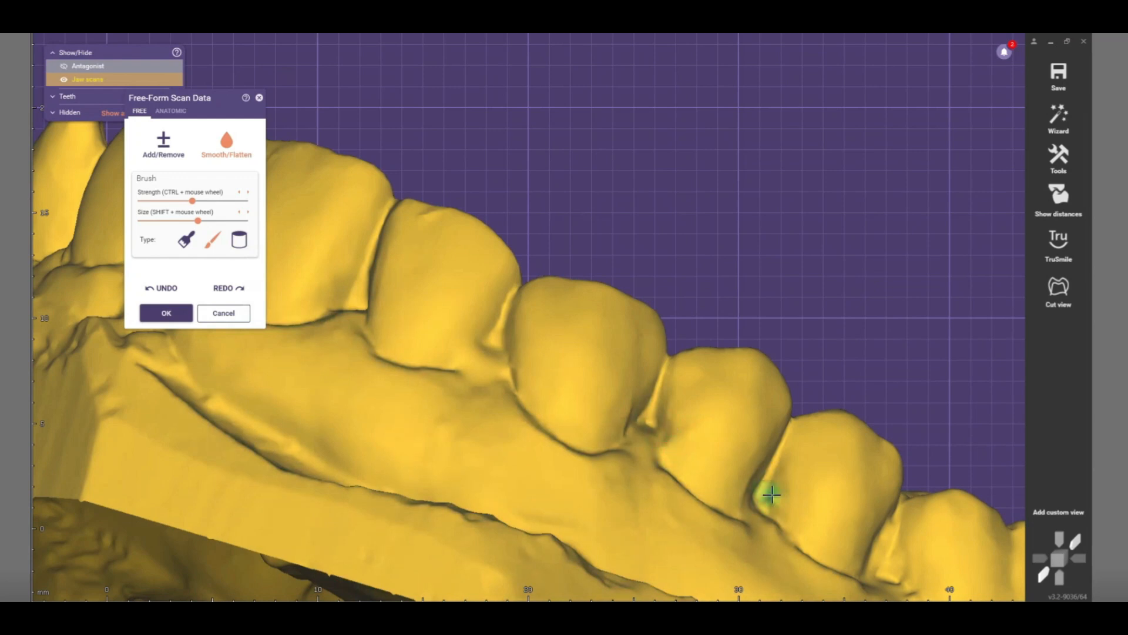
pyautogui.scroll(-5, 780, 541)
pyautogui.moveTo(778, 539); pyautogui.dragTo(597, 390, button='right')
pyautogui.scroll(-4, 760, 481)
pyautogui.scroll(1, 597, 391)
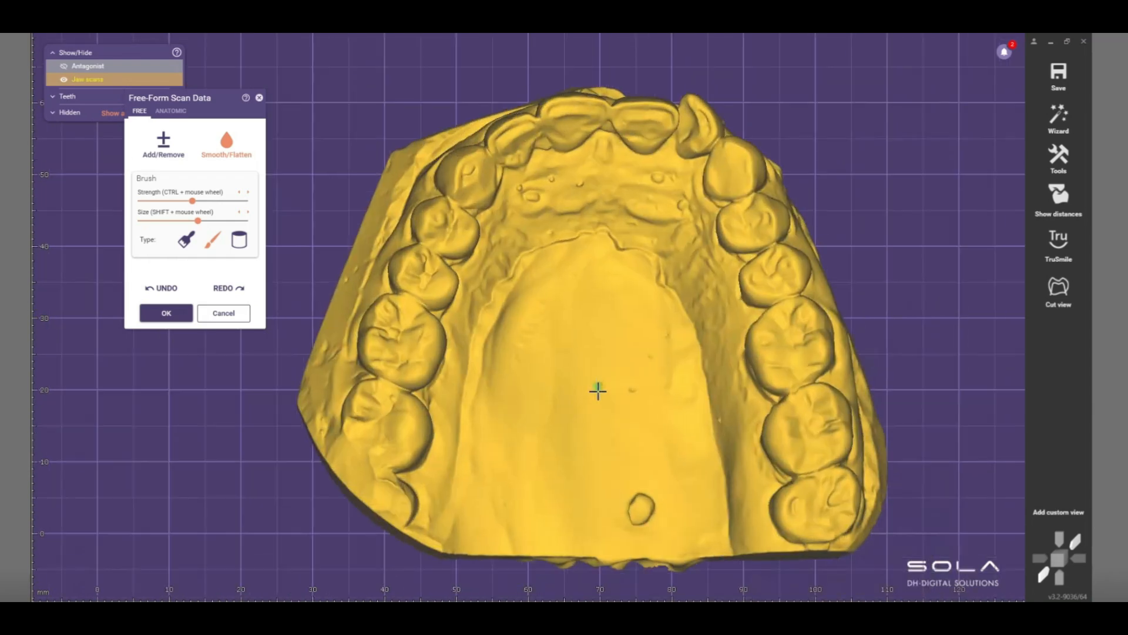
# Apply the free-form corrections to the upper jaw scan and switch to wizard mode
pyautogui.scroll(-3, 598, 392)
pyautogui.moveTo(600, 407); pyautogui.dragTo(627, 453, button='middle')
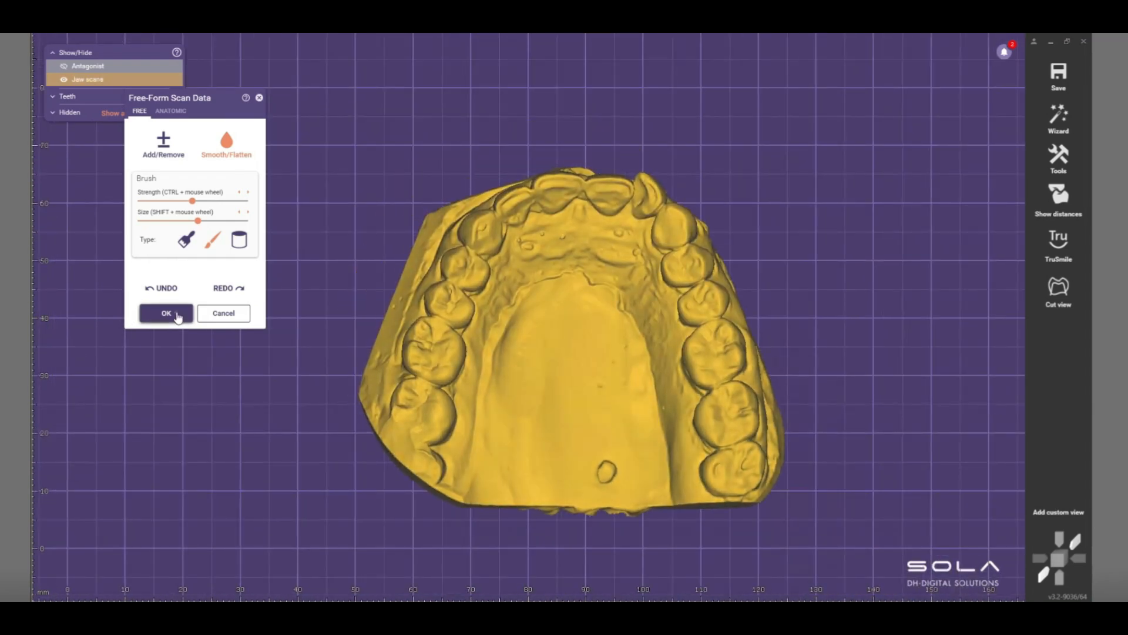
pyautogui.click(166, 314)
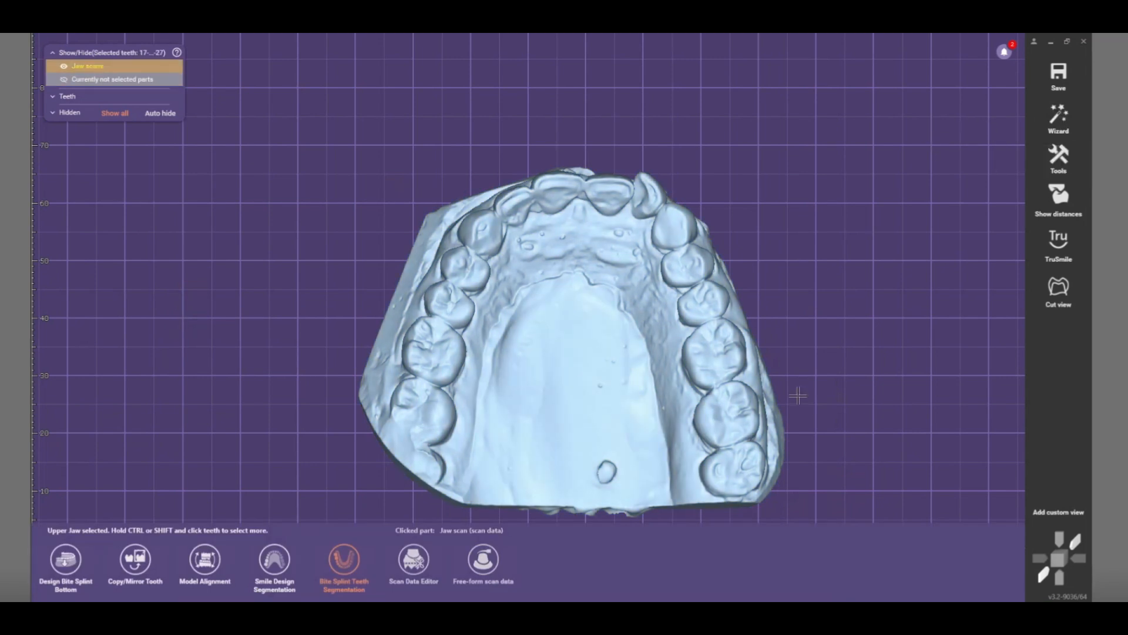
pyautogui.click(1060, 115)
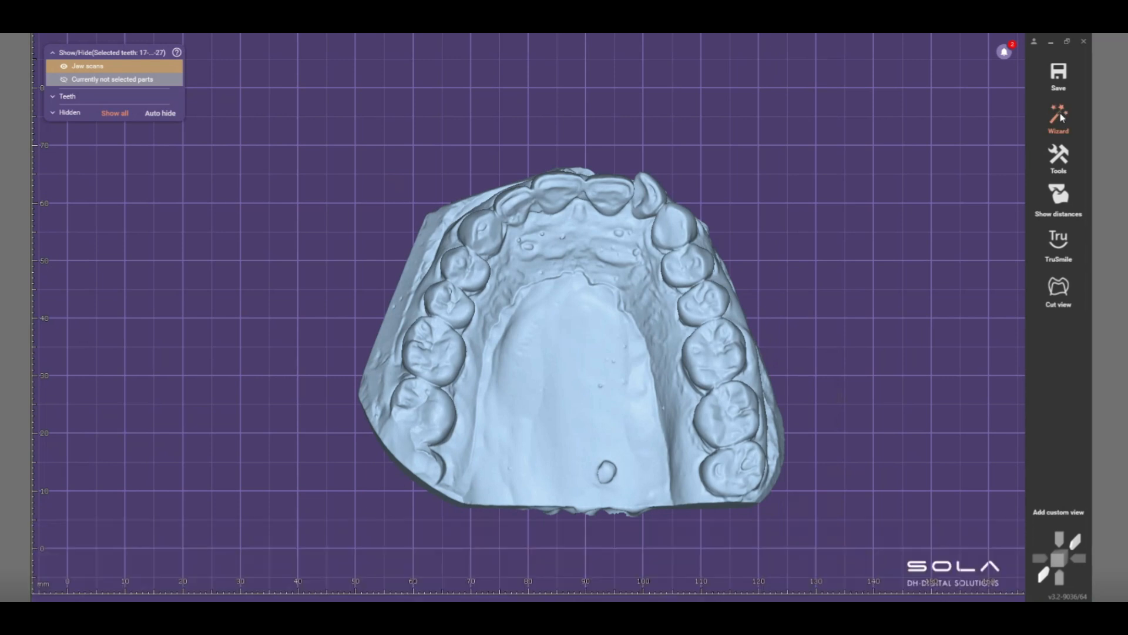
# Orient the upper jaw scan to its occlusal view for the scan data orientation step
pyautogui.moveTo(746, 309); pyautogui.dragTo(744, 312, button='right')
pyautogui.scroll(4, 738, 334)
pyautogui.moveTo(679, 348); pyautogui.dragTo(775, 351, button='middle')
pyautogui.moveTo(776, 352); pyautogui.dragTo(806, 372, button='right')
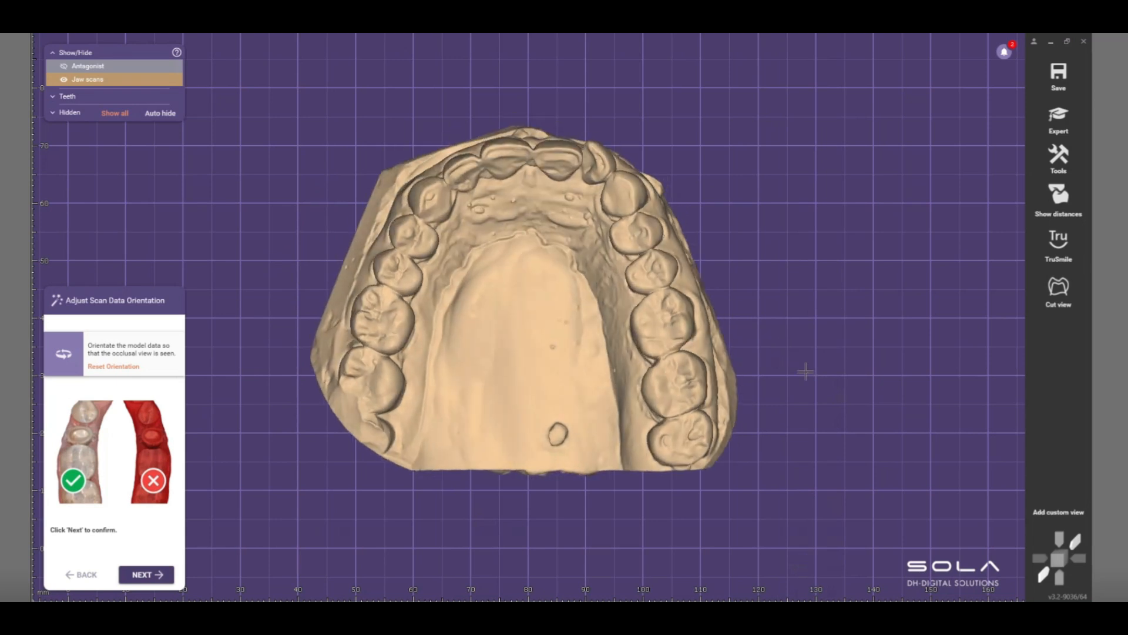